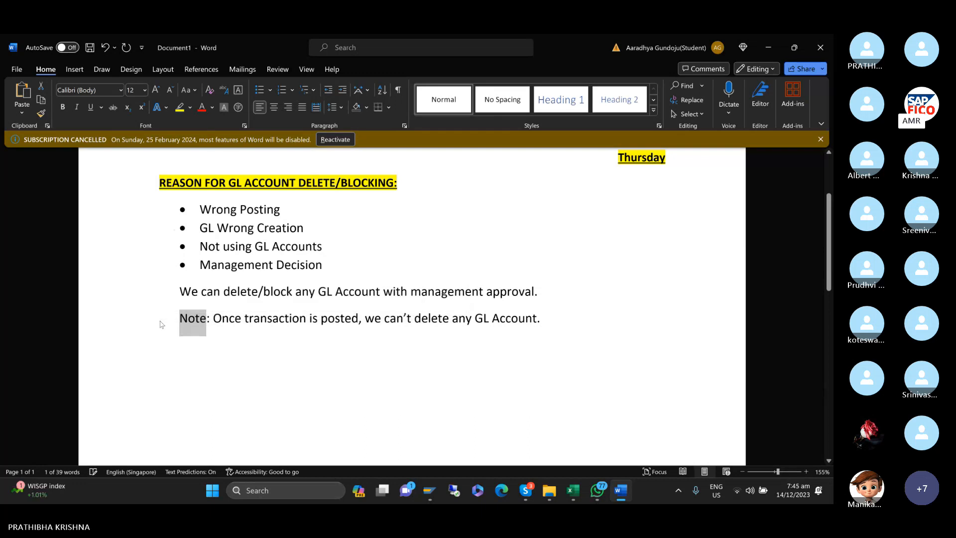
# - Make the whole note line bold, and underline "Note:" and highlight it in yellow
pyautogui.click(160, 324)
pyautogui.hotkey('ctrl', 'b')
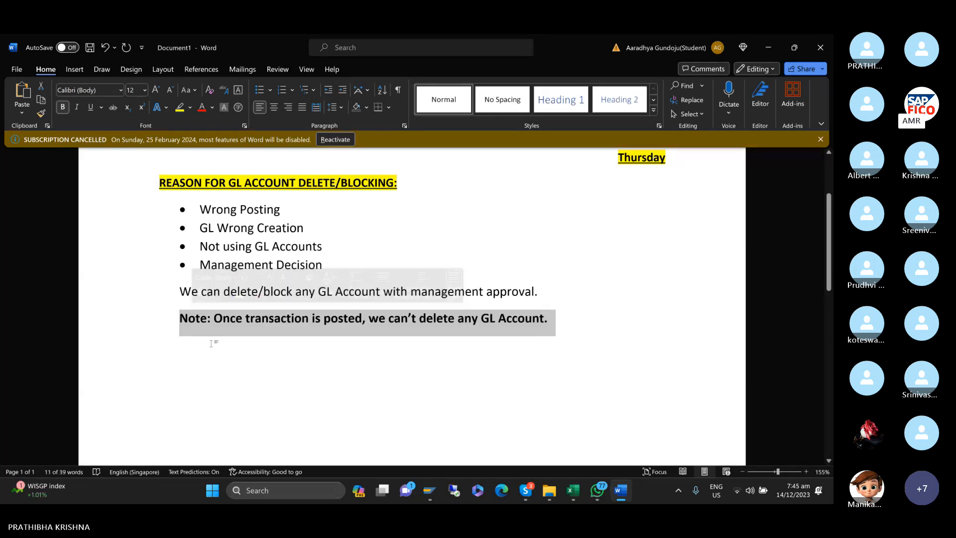
pyautogui.click(211, 337)
pyautogui.moveTo(212, 323); pyautogui.dragTo(184, 321)
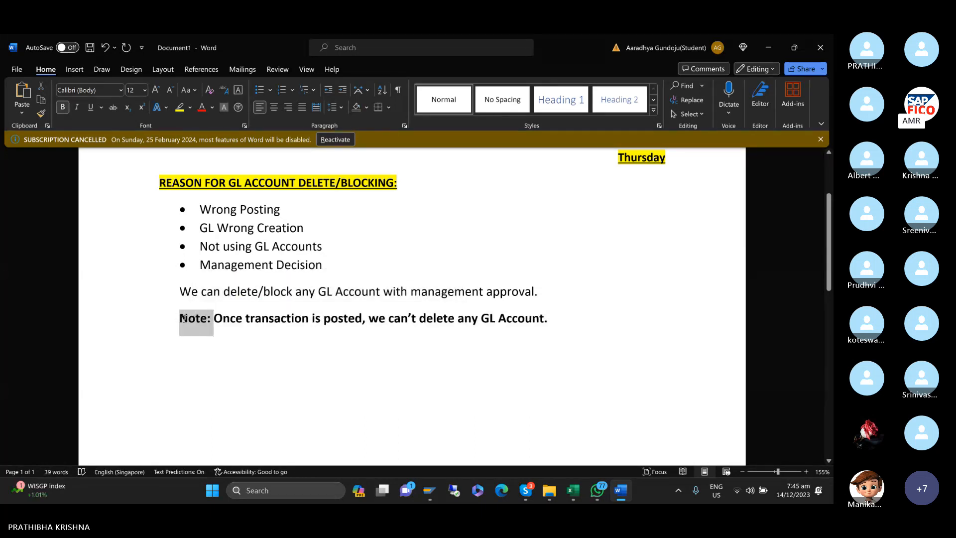
pyautogui.hotkey('ctrl', 'u')
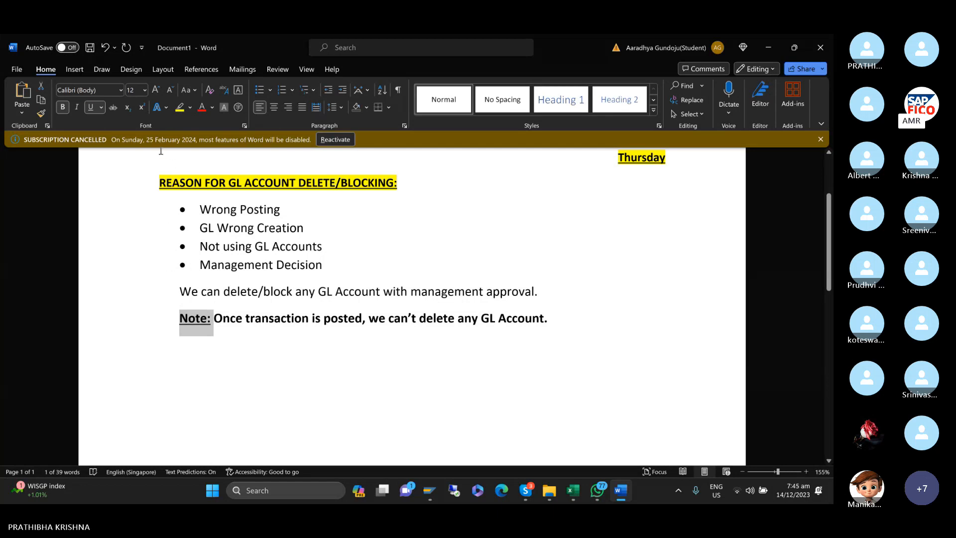
pyautogui.click(180, 109)
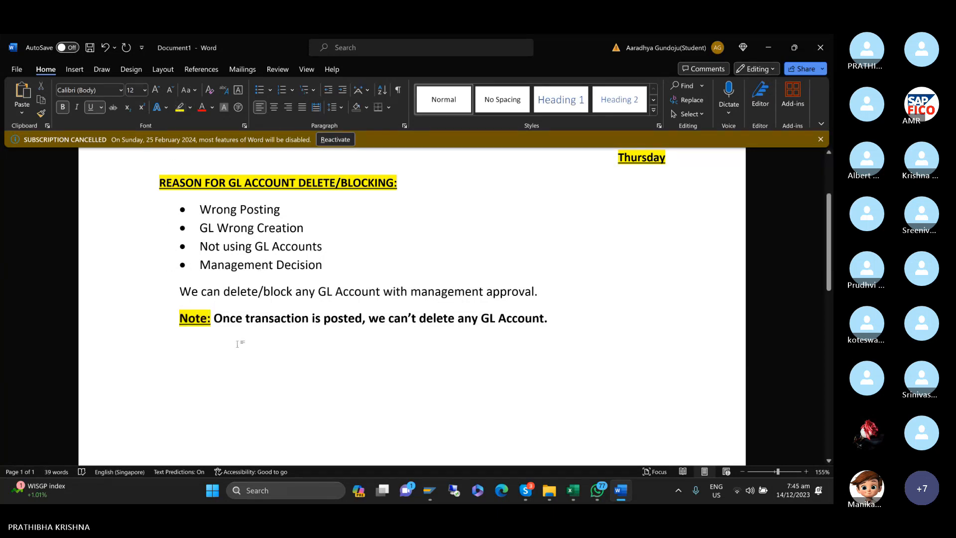
# - Add a plain, non-bold line below the note reading "Once transaction is not posted, we can delete the GL Account."
pyautogui.moveTo(220, 317); pyautogui.dragTo(551, 321)
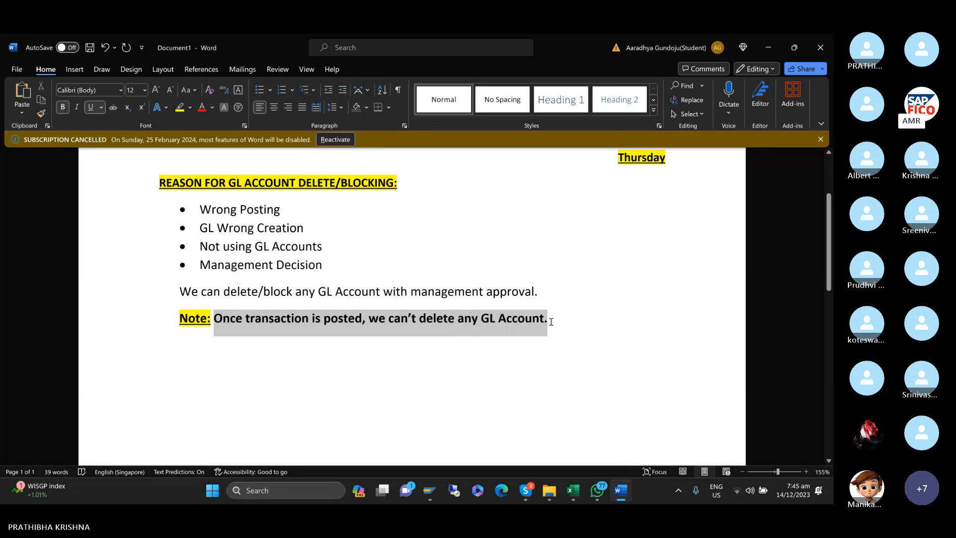
pyautogui.click(551, 321)
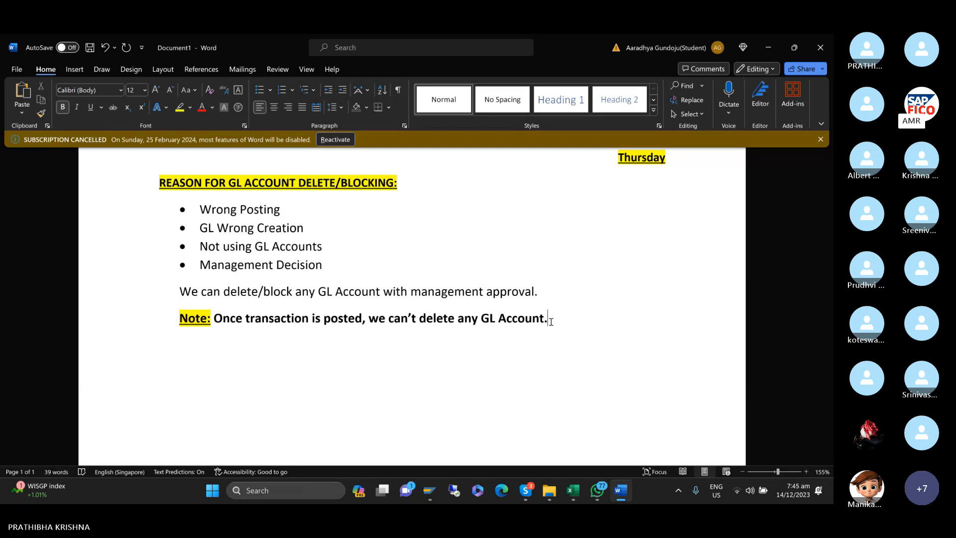
pyautogui.press('Return')
pyautogui.hotkey('ctrl', 'u')
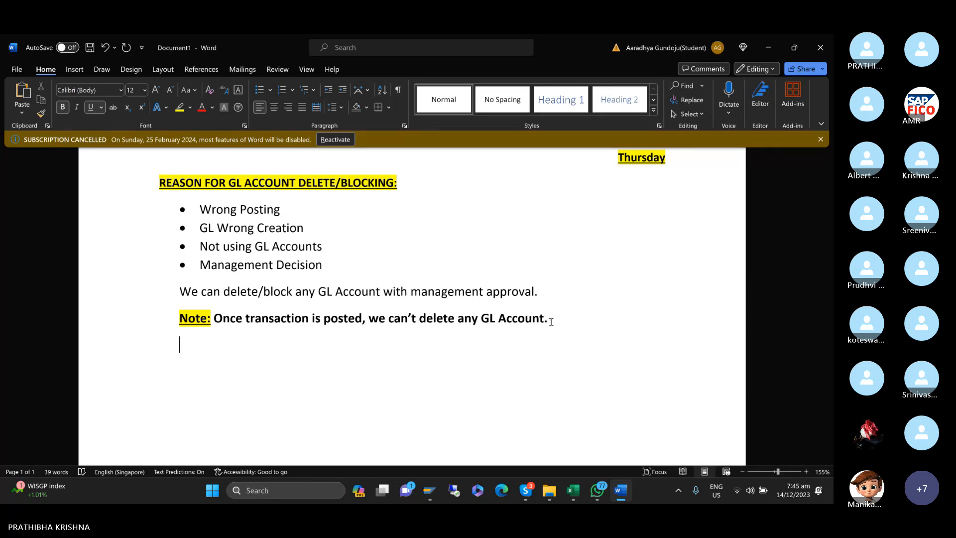
pyautogui.hotkey('ctrl', 'b')
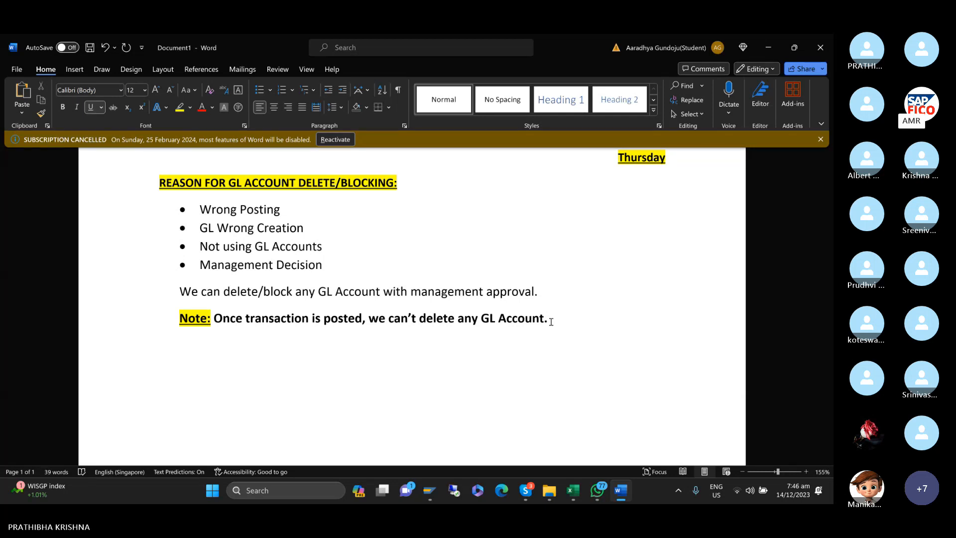
pyautogui.write('Onc')
pyautogui.press('BackSpace')
pyautogui.press('BackSpace')
pyautogui.press('BackSpace')
pyautogui.write('Once')
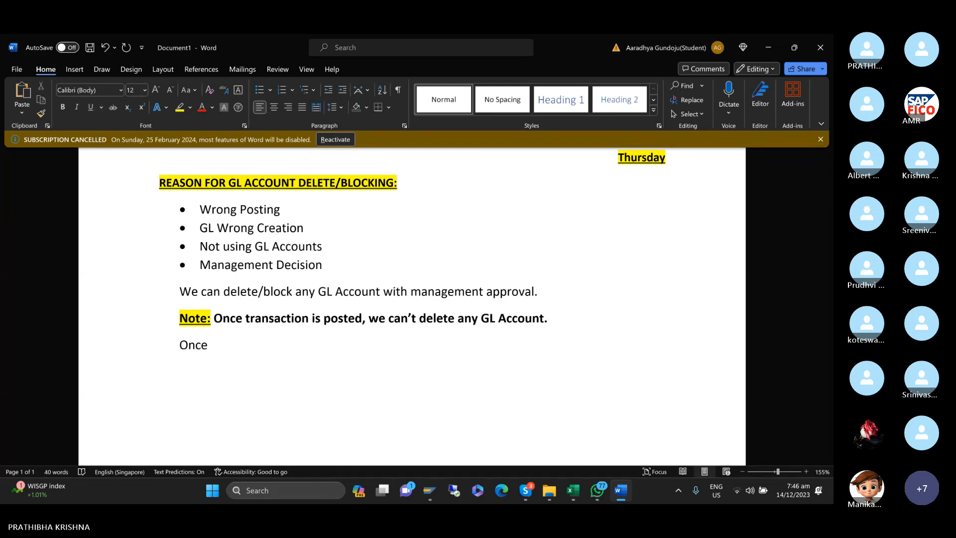
pyautogui.write(' transaction is no')
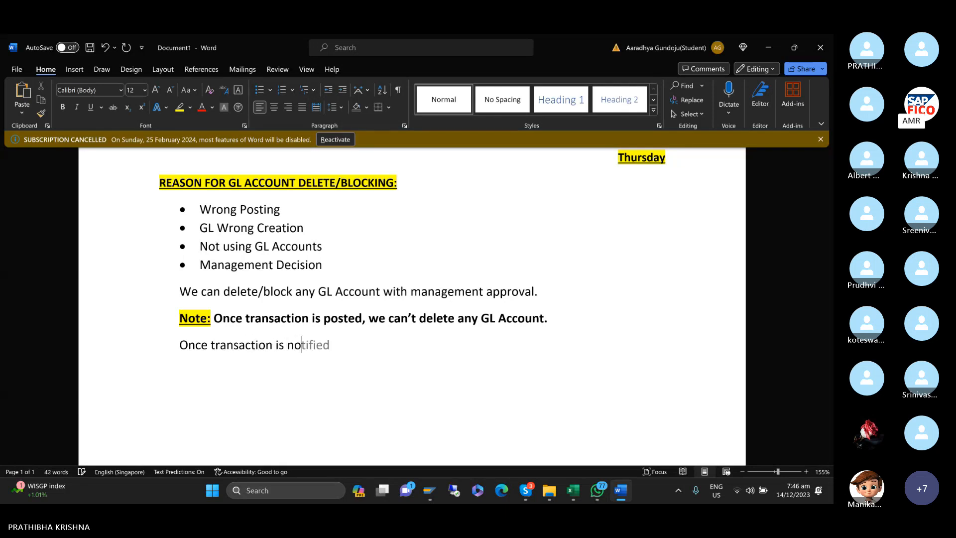
pyautogui.write('t post')
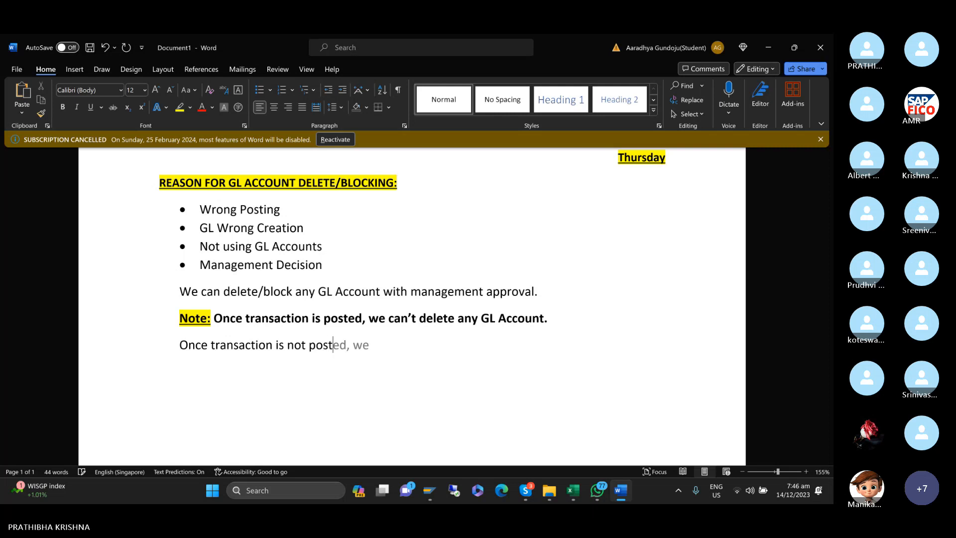
pyautogui.write('ed, we')
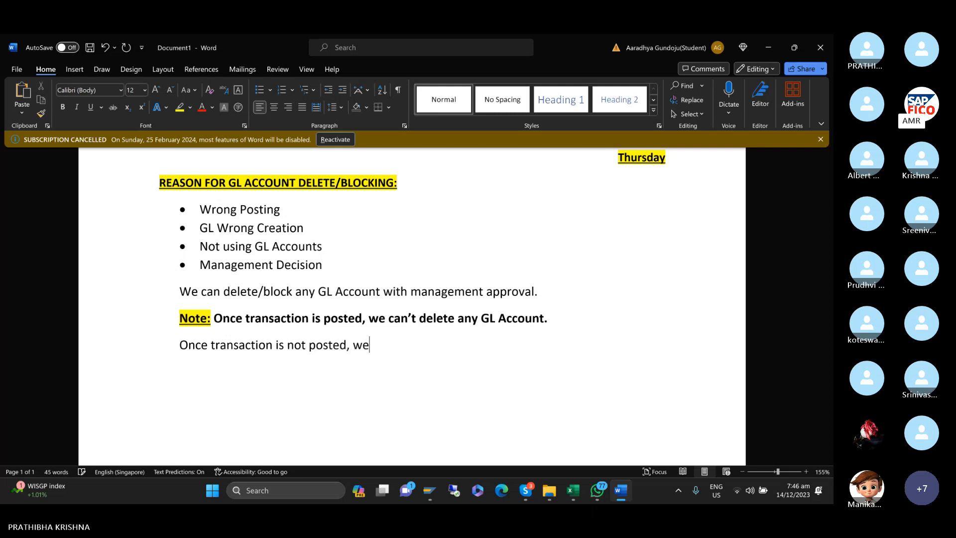
pyautogui.write(' can del')
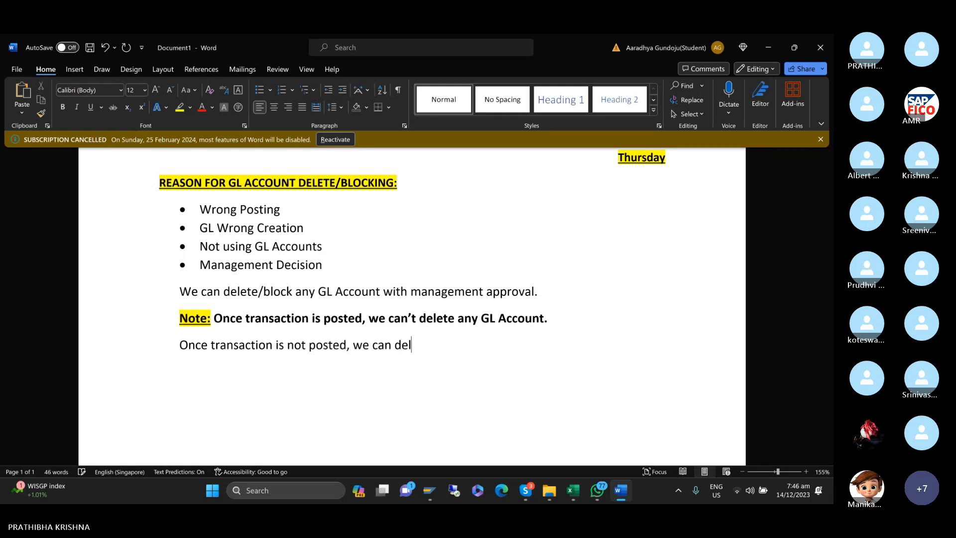
pyautogui.write('ete the')
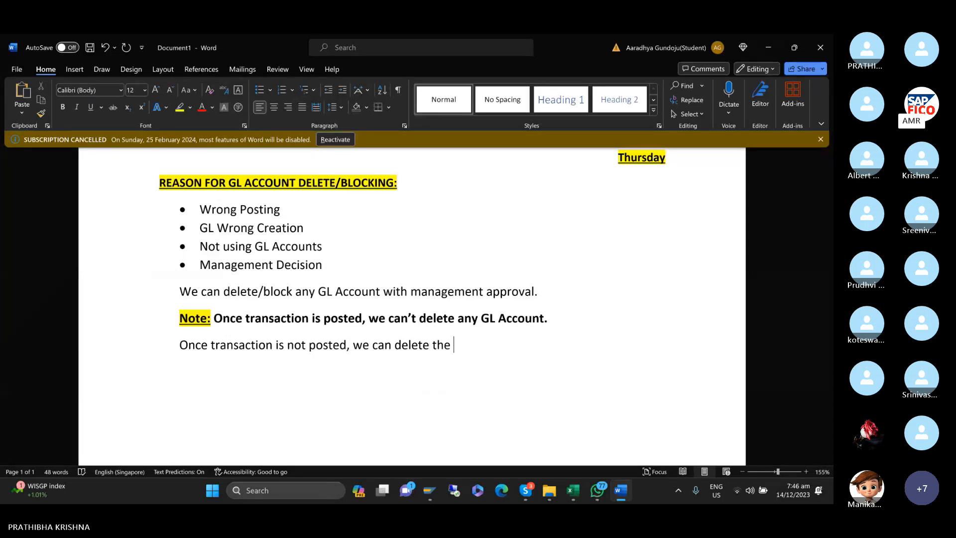
pyautogui.write(' GL Account.')
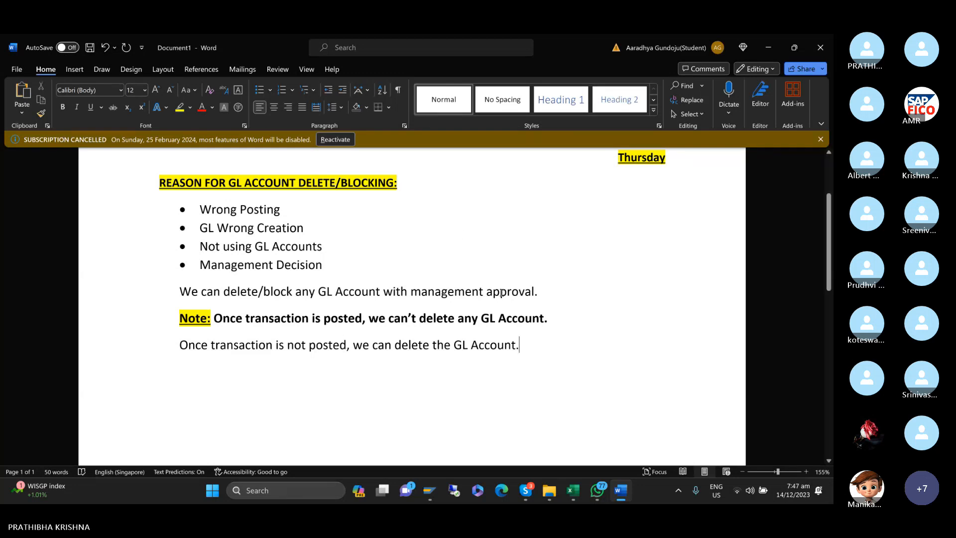
# - Copy the sentence "We can delete/block any GL Account with management approval." to a new line at the end of the notes
pyautogui.moveTo(542, 291); pyautogui.dragTo(191, 297)
pyautogui.hotkey('ctrl', 'c')
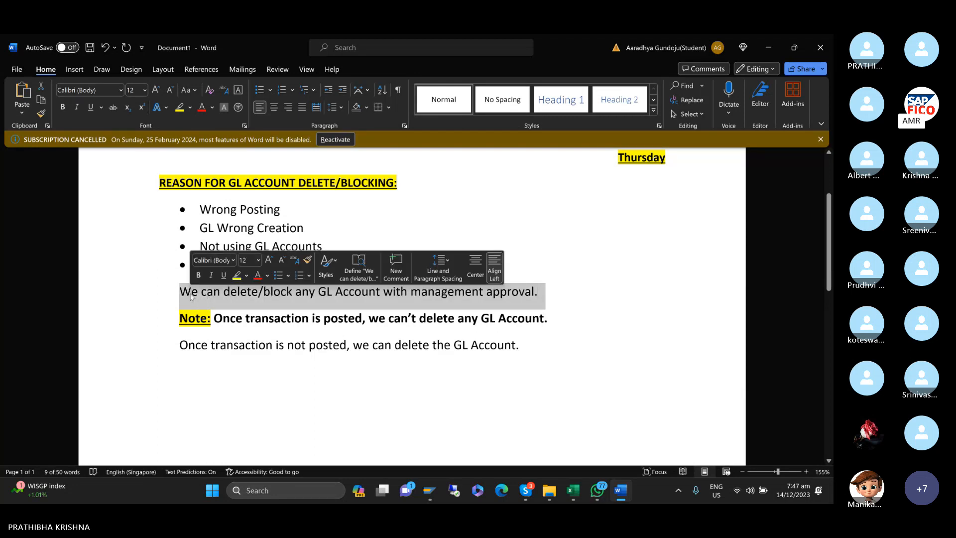
pyautogui.click(525, 347)
pyautogui.press('Return')
pyautogui.hotkey('ctrl', 'v')
pyautogui.click(525, 347)
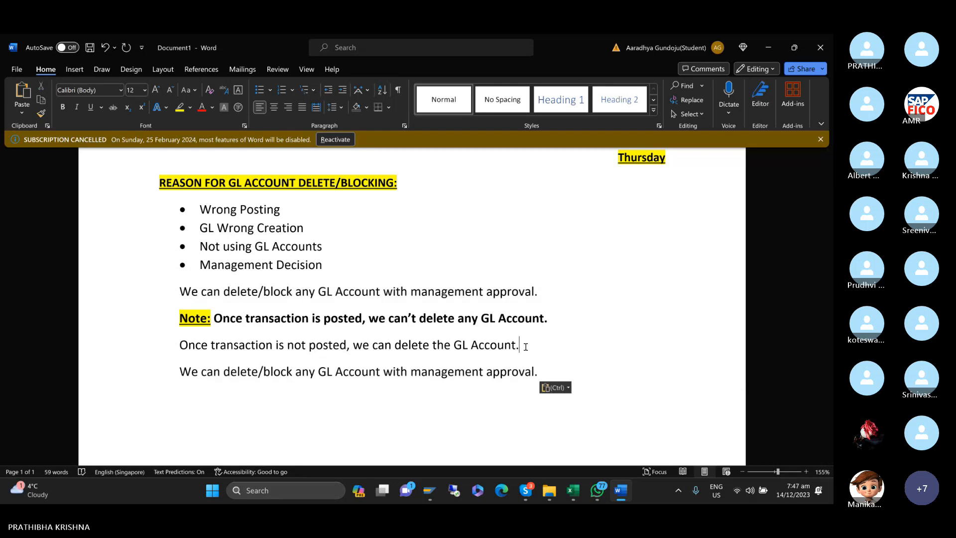
# - Change the ending of the copied last sentence to "management approval only."
pyautogui.click(568, 372)
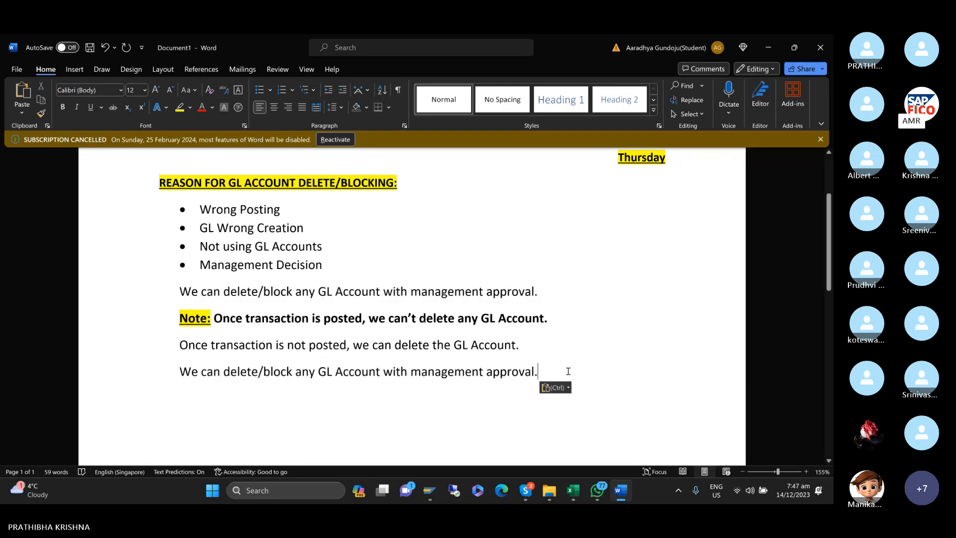
pyautogui.press('BackSpace')
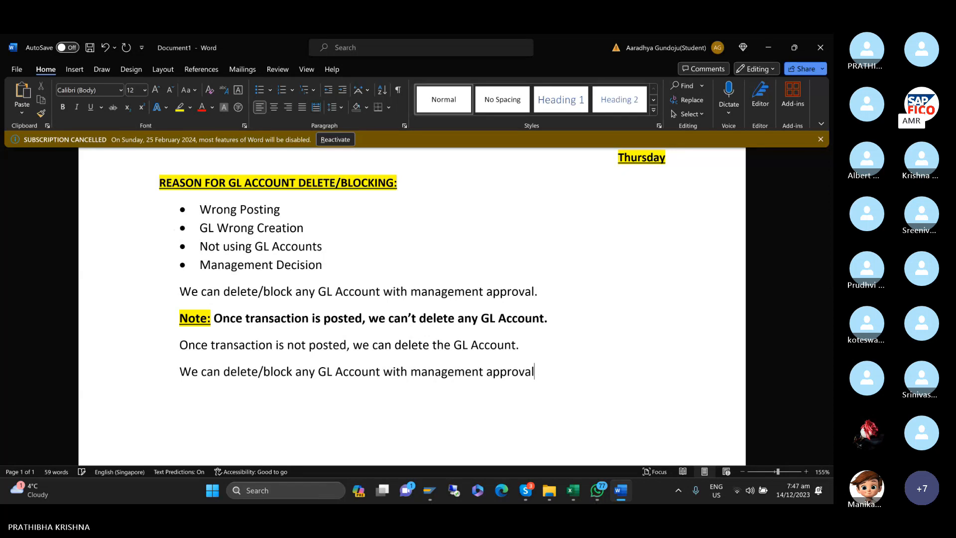
pyautogui.write('only.')
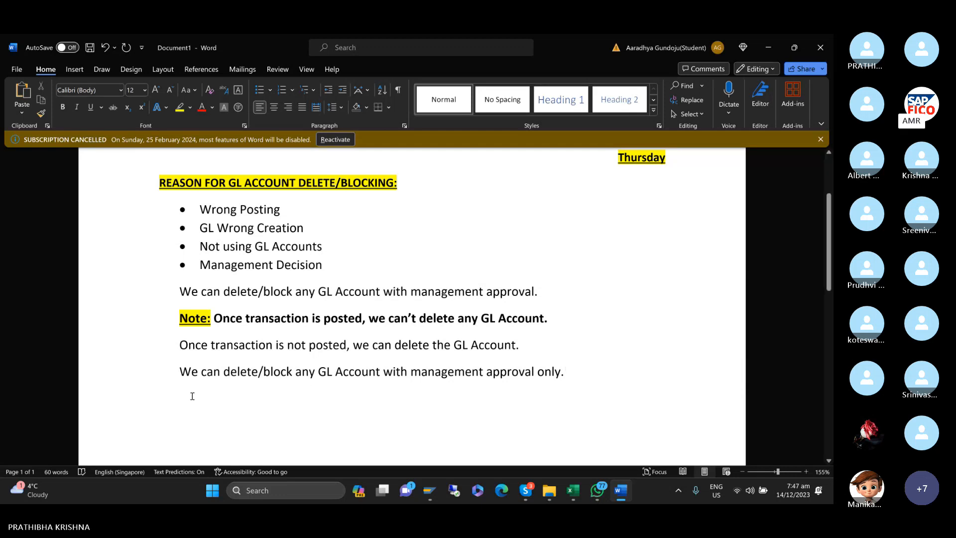
pyautogui.click(177, 372)
pyautogui.moveTo(179, 371); pyautogui.dragTo(584, 390)
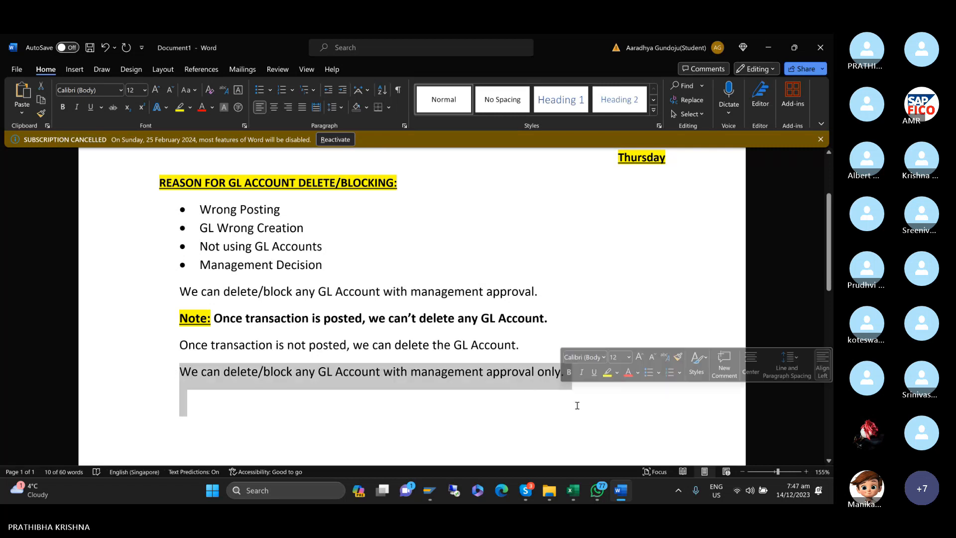
pyautogui.click(577, 405)
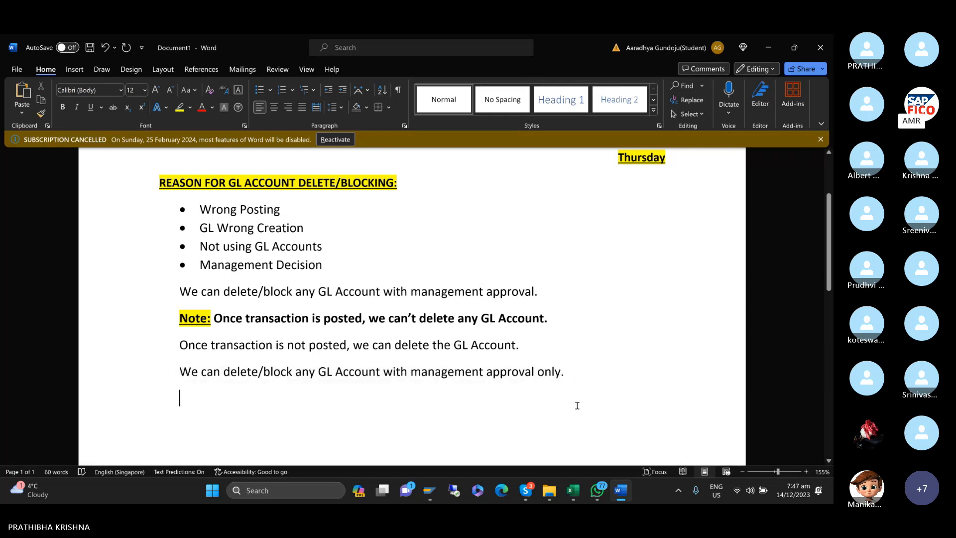
pyautogui.click(574, 371)
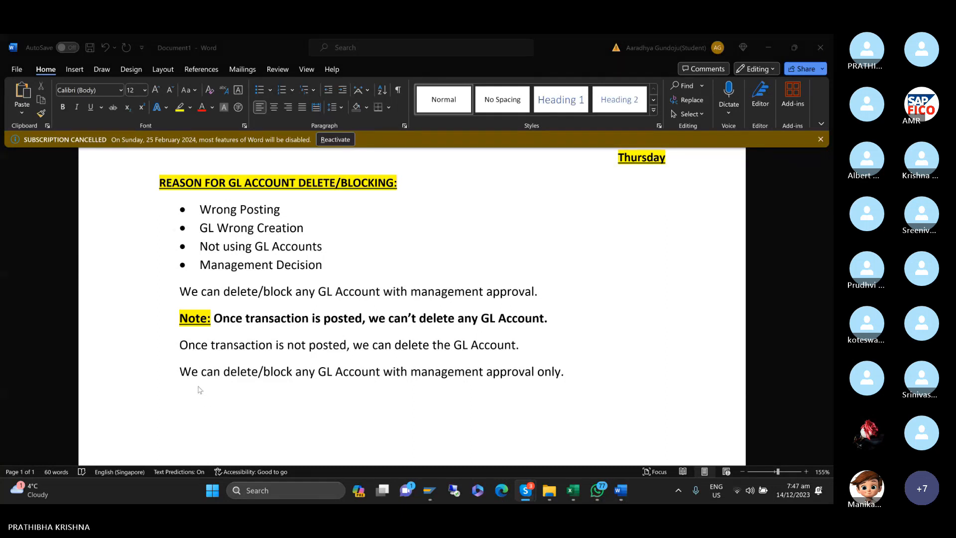
pyautogui.click(175, 373)
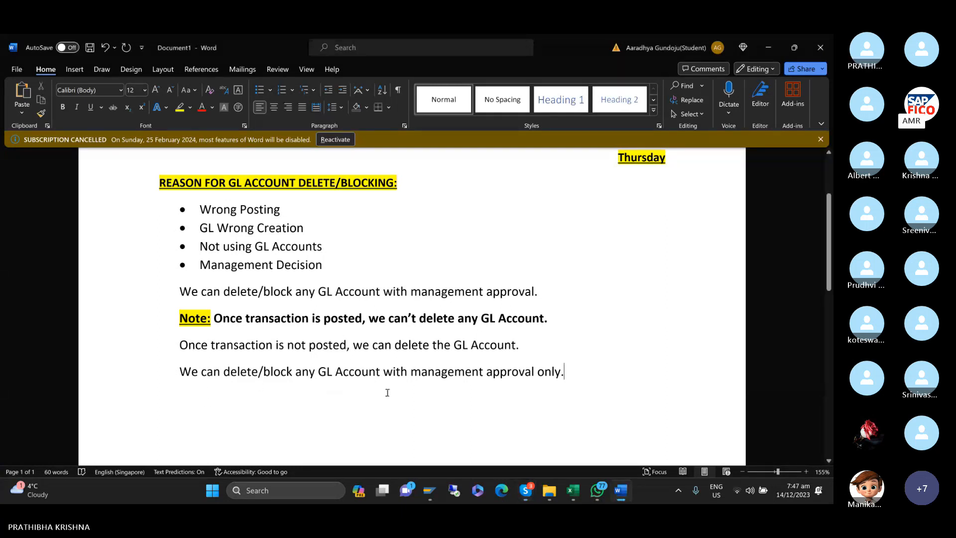
pyautogui.moveTo(568, 378); pyautogui.dragTo(181, 377)
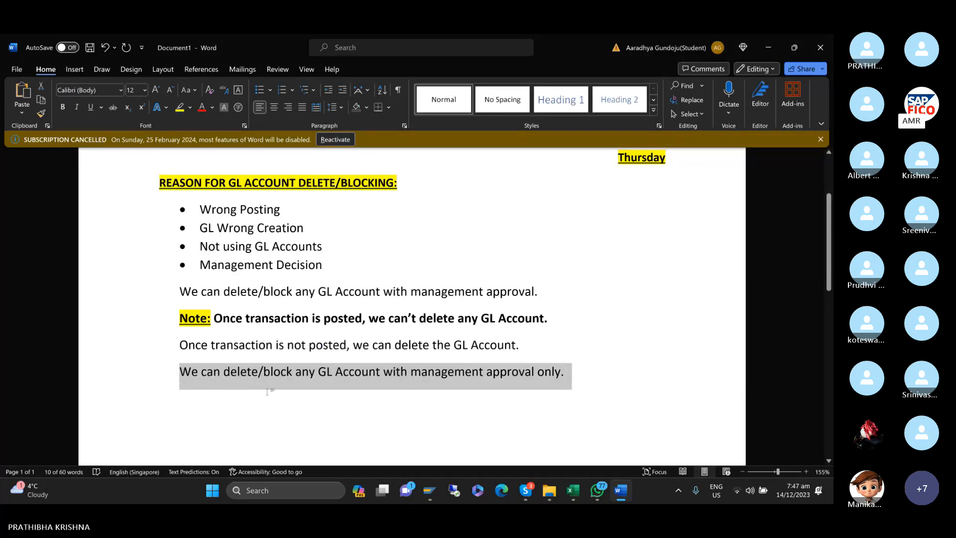
pyautogui.click(583, 378)
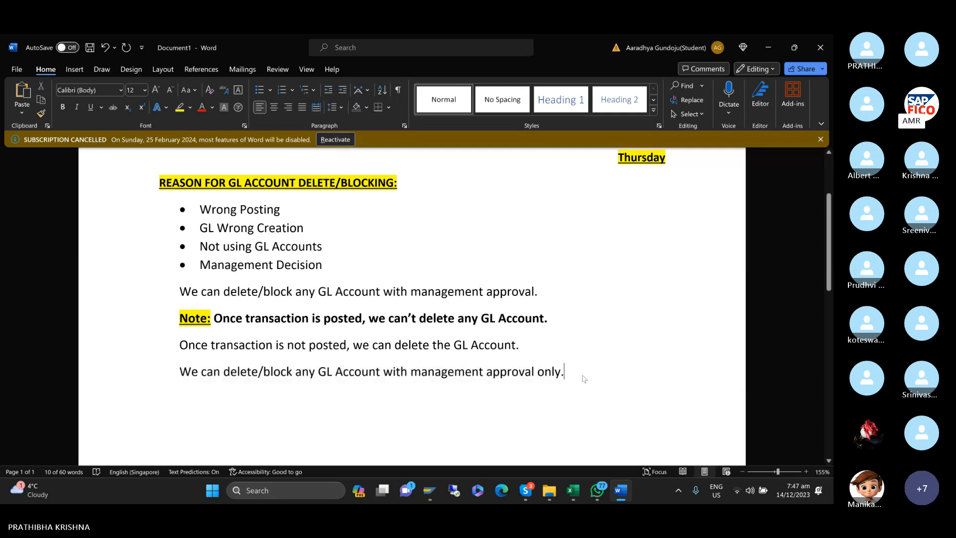
pyautogui.click(686, 210)
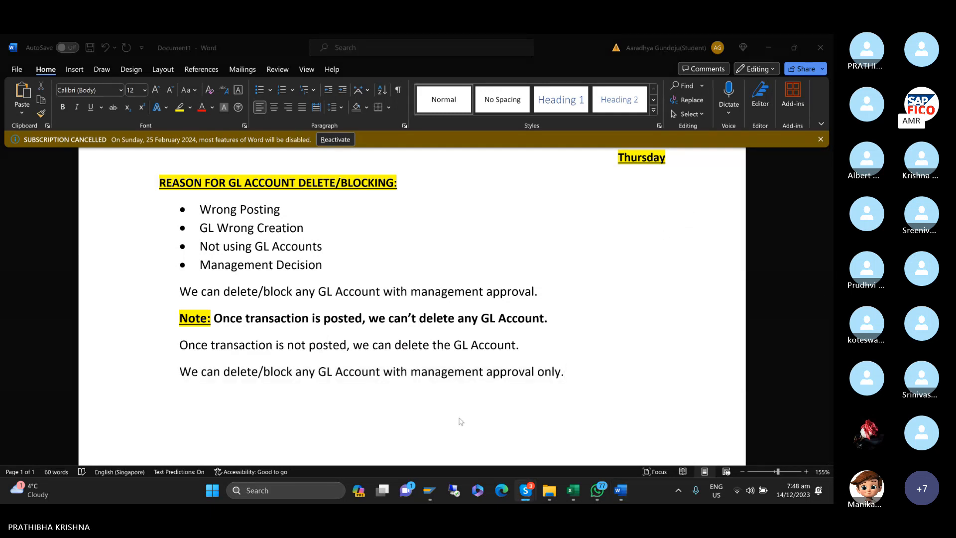
pyautogui.click(572, 372)
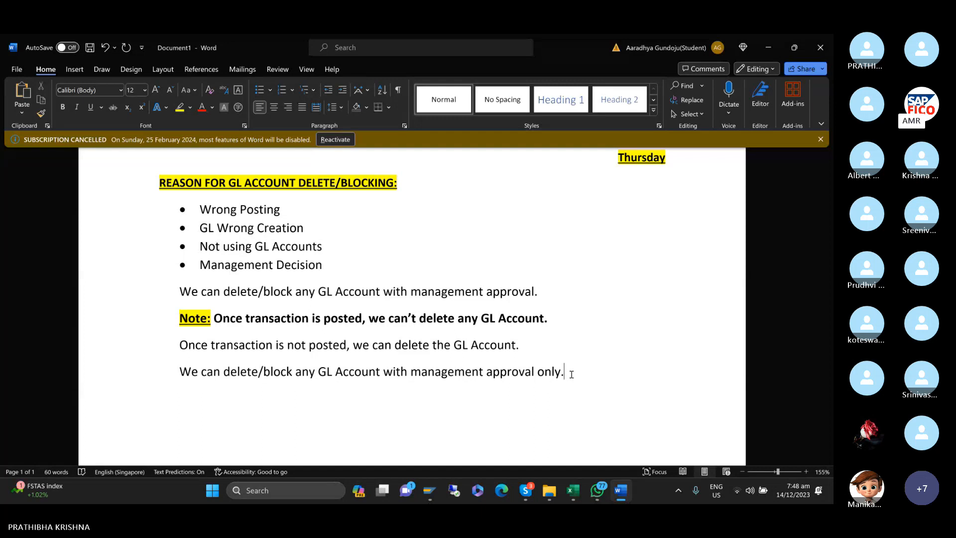
pyautogui.scroll(-4, 571, 374)
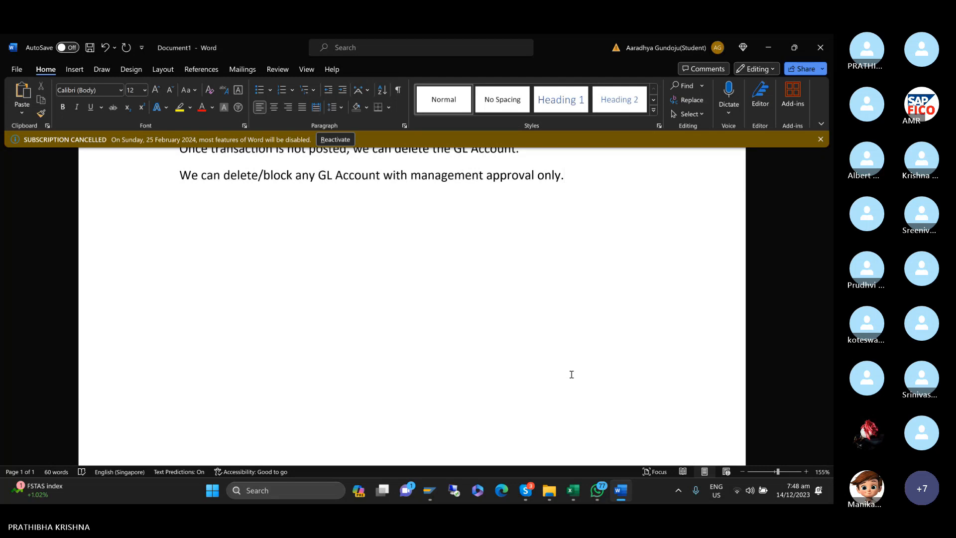
# - Switch to SAP Logon, open the saved FICO-ECC connection and log on to client 800 with the user ID and account password
pyautogui.moveTo(432, 494)
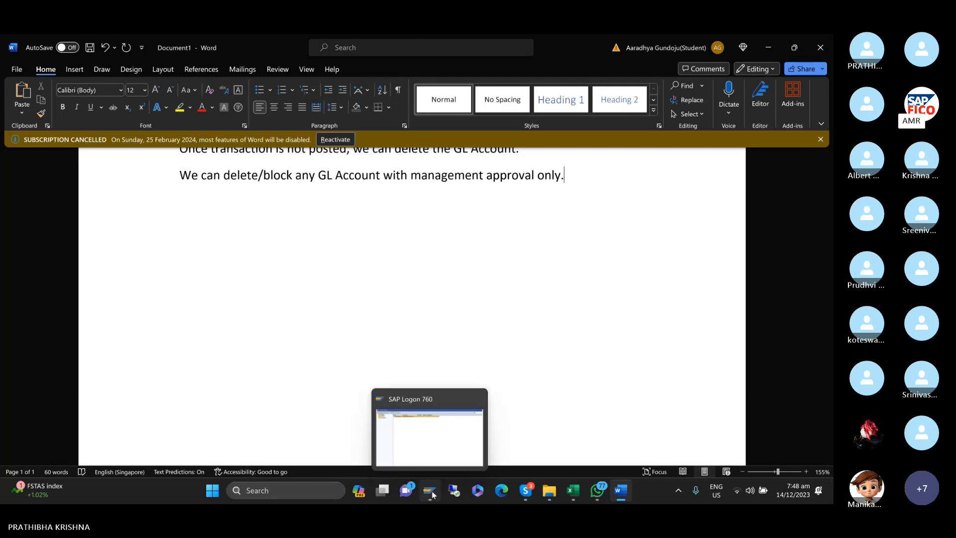
pyautogui.click(427, 432)
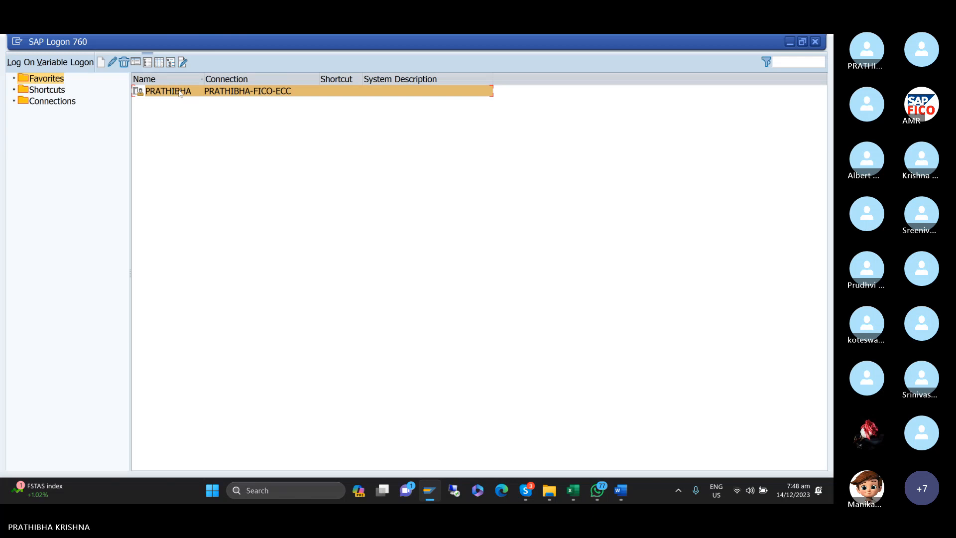
pyautogui.doubleClick(179, 93)
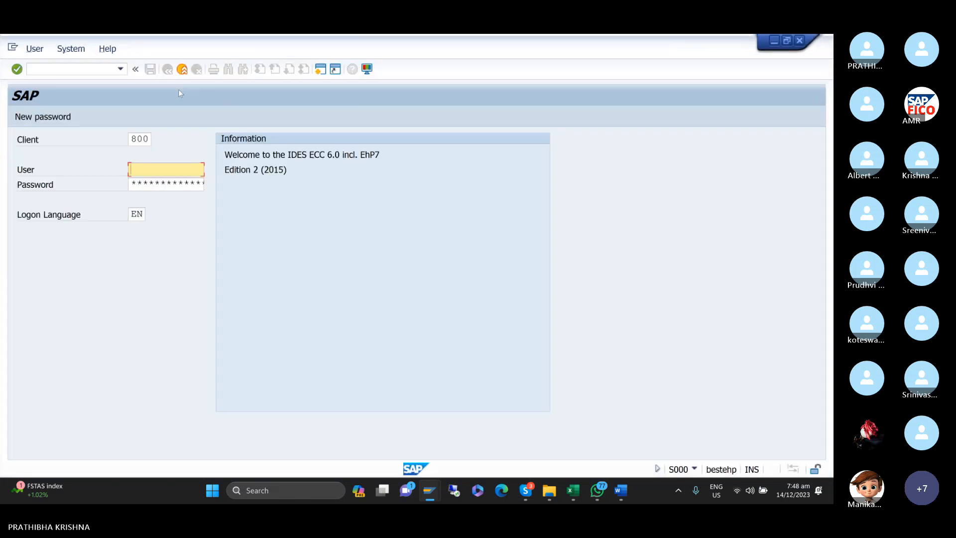
pyautogui.write('7')
pyautogui.press('Down')
pyautogui.press('Tab')
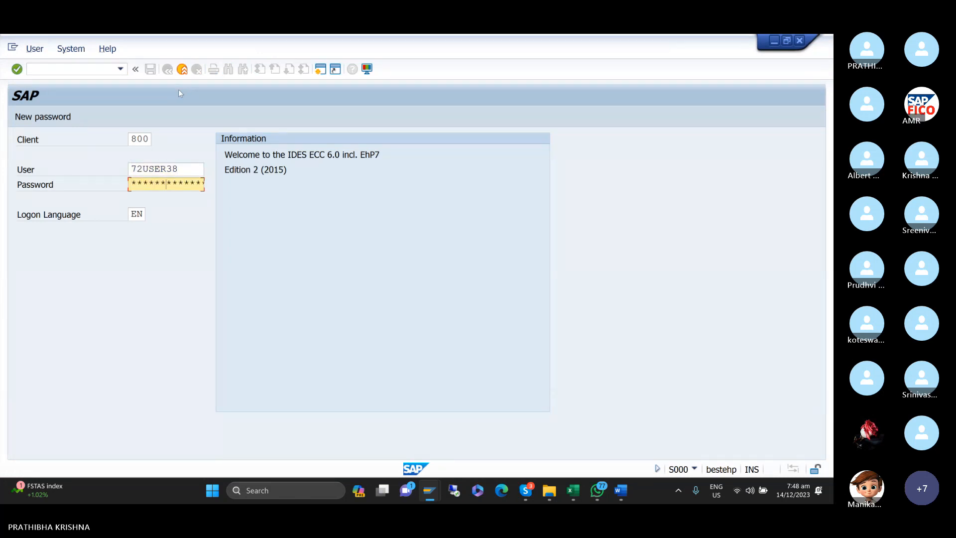
pyautogui.press('Return')
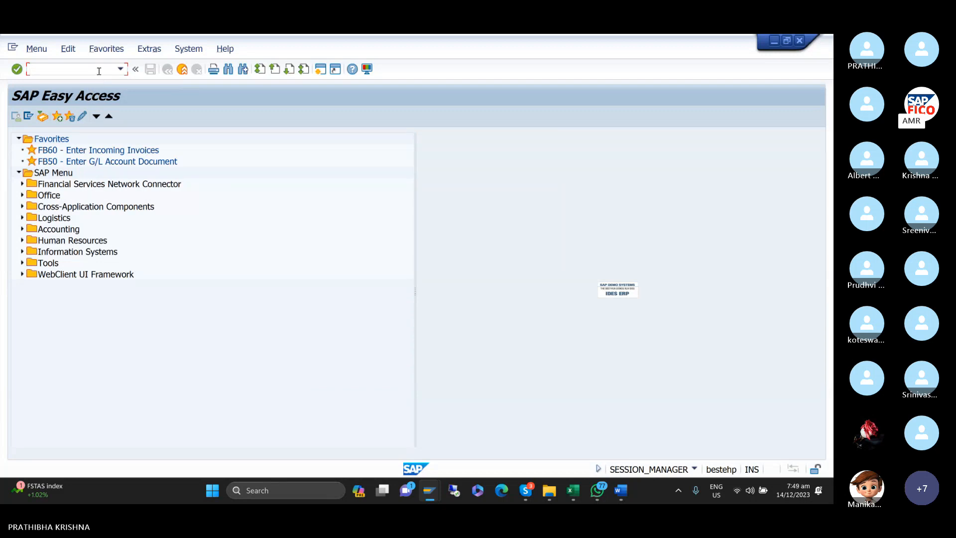
# - Run transaction /NFS00 to edit G/L accounts centrally and narrow the account list pane
pyautogui.write('/NFS')
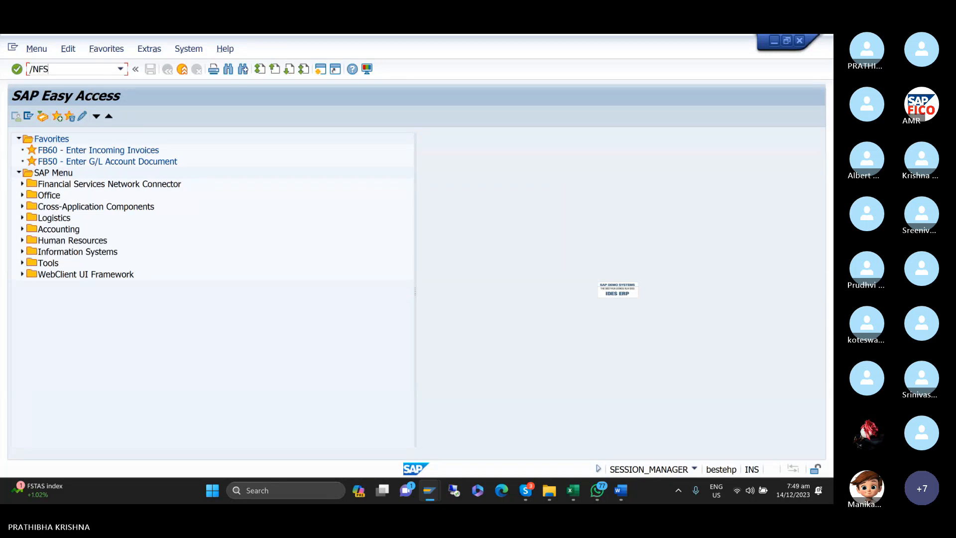
pyautogui.write('00')
pyautogui.press('Return')
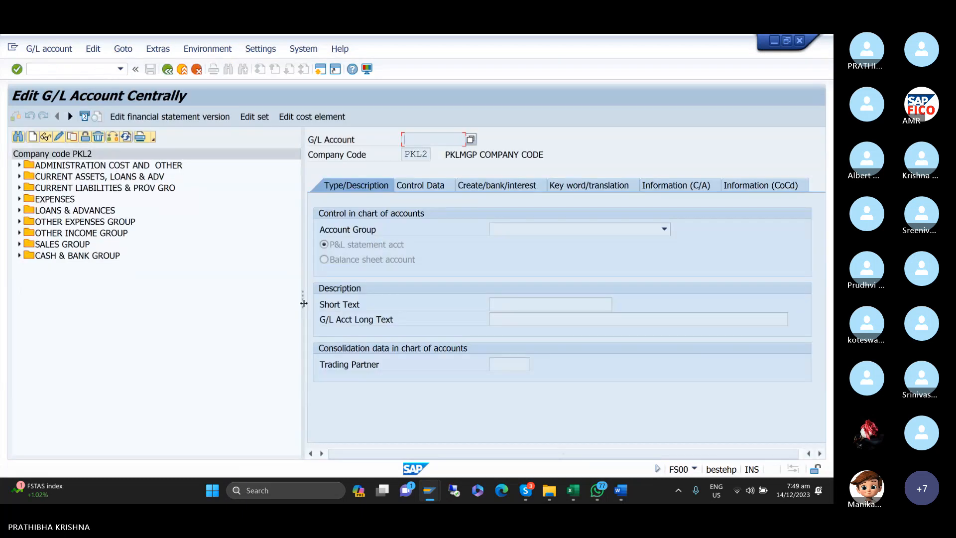
pyautogui.moveTo(304, 303); pyautogui.dragTo(222, 303)
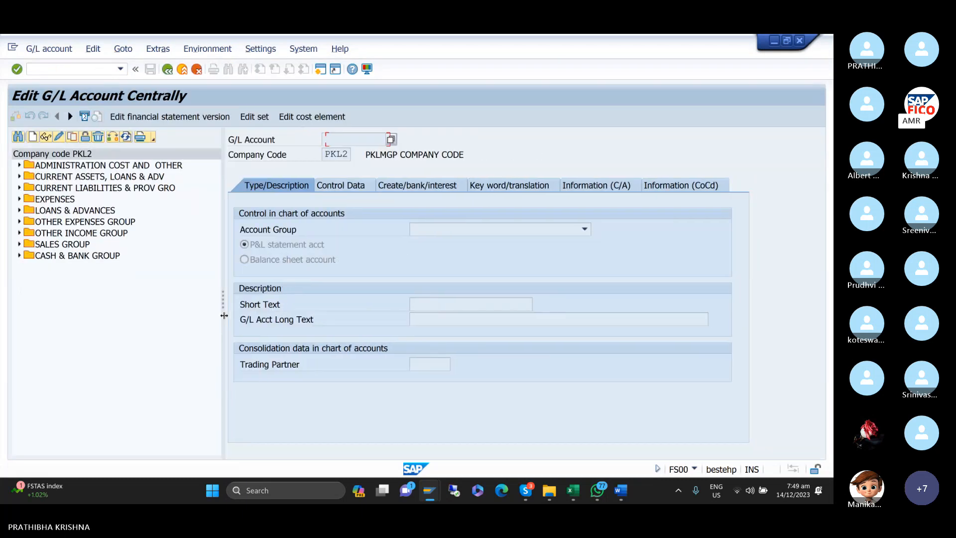
# - Change the account list's company code to AMAR and expand its administration cost and current assets groups
pyautogui.click(112, 138)
pyautogui.write('A')
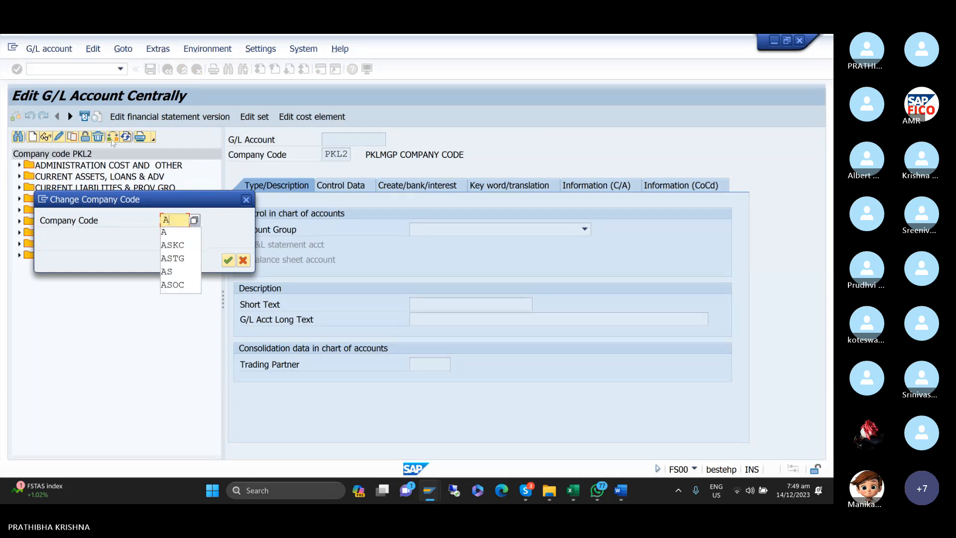
pyautogui.write('MAR')
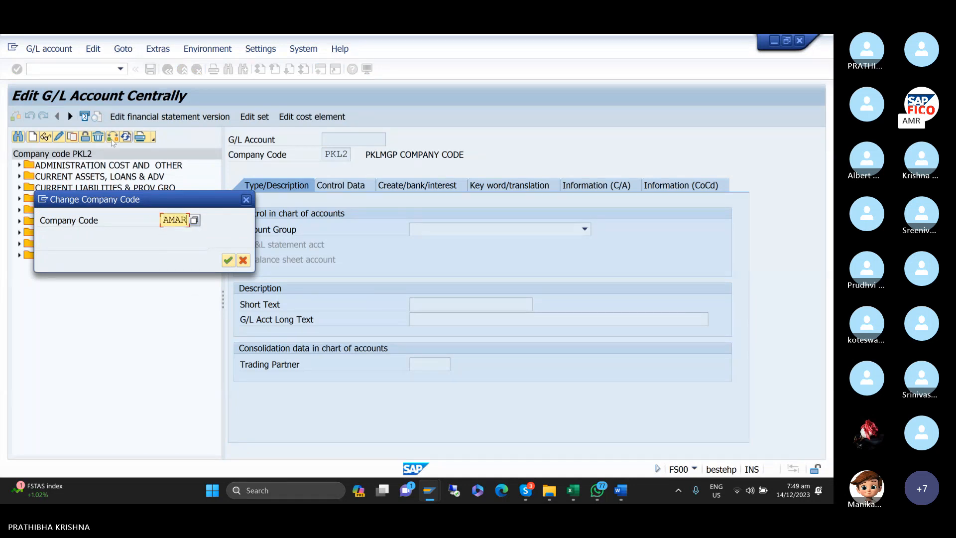
pyautogui.click(228, 260)
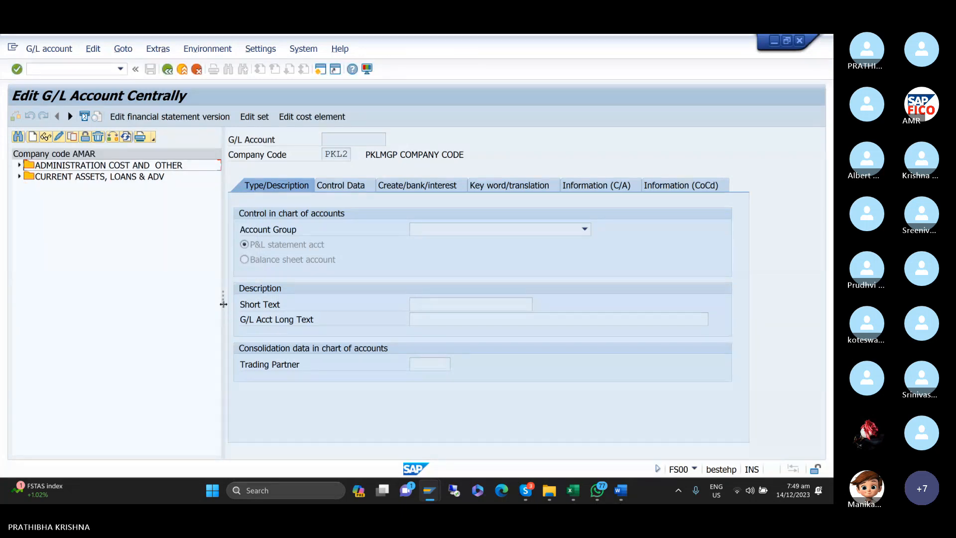
pyautogui.moveTo(223, 302); pyautogui.dragTo(208, 301)
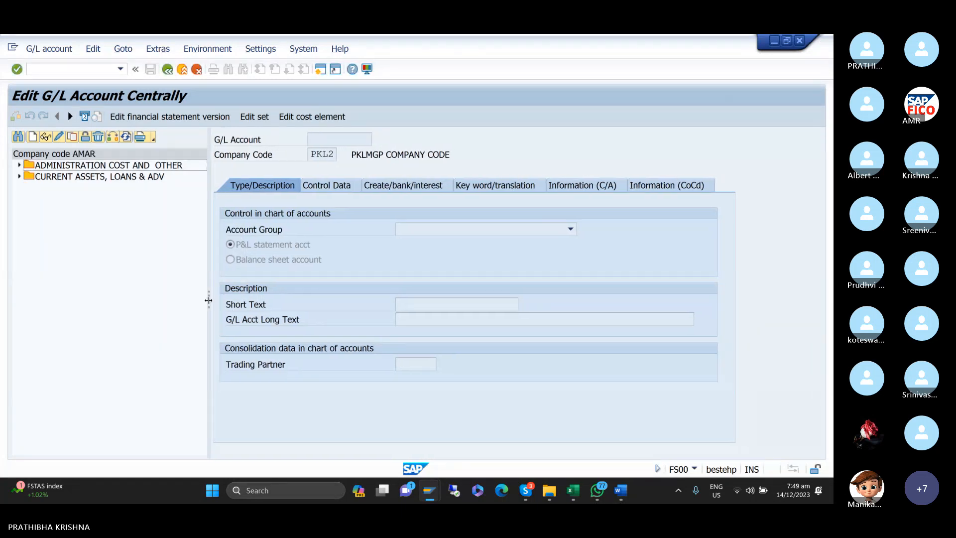
pyautogui.click(19, 165)
pyautogui.click(19, 211)
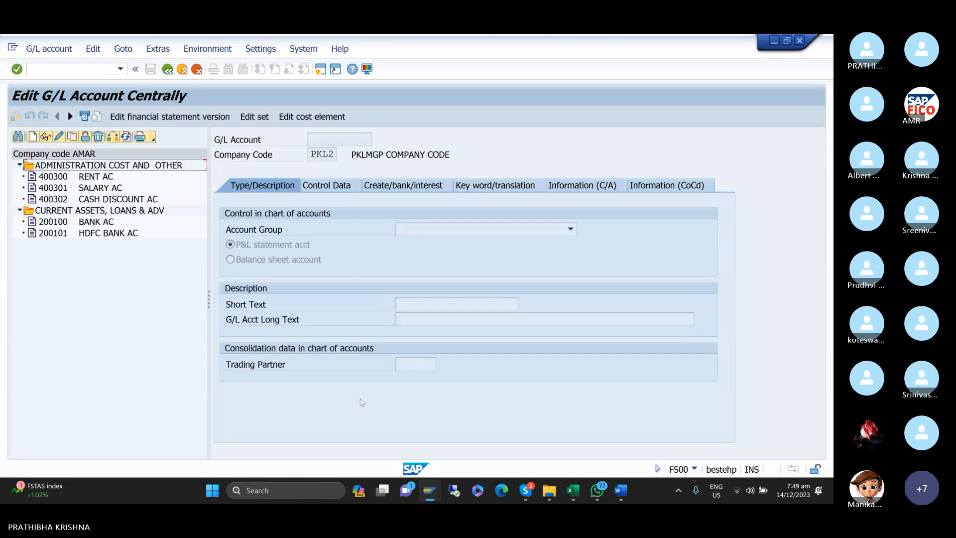
# - Switch to the Word notes and add the line "HOW TO BLOCK THE GL ACCOUNG ??" below the last sentence
pyautogui.moveTo(624, 491)
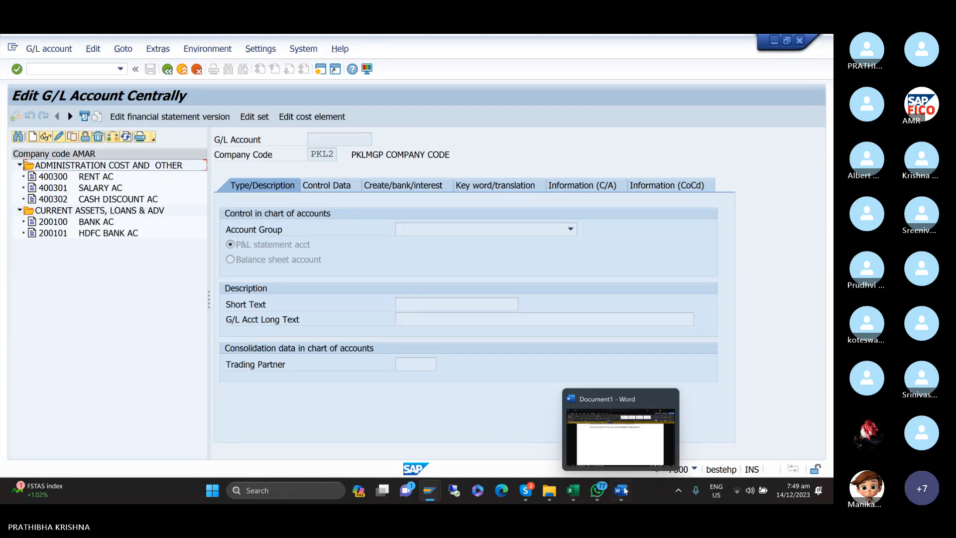
pyautogui.click(621, 448)
pyautogui.scroll(2, 581, 246)
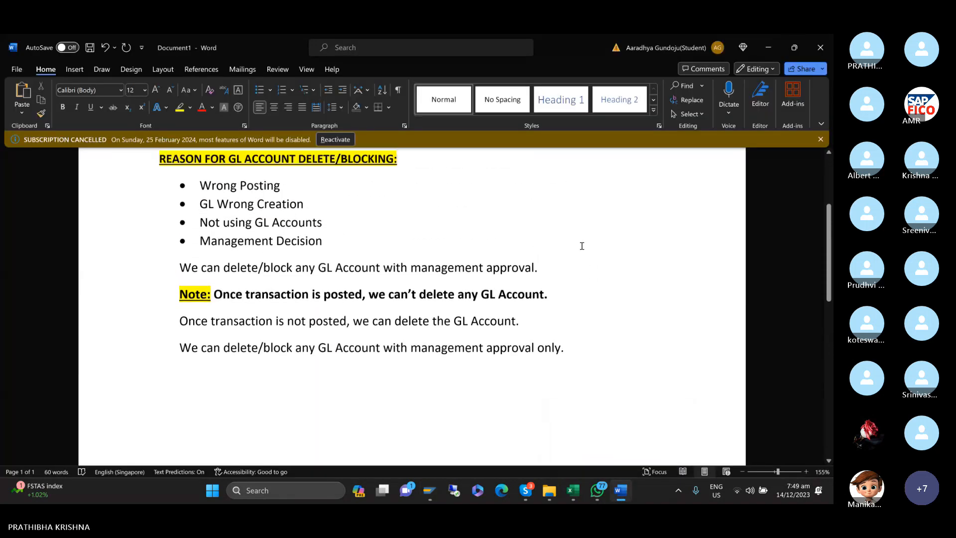
pyautogui.press('Return')
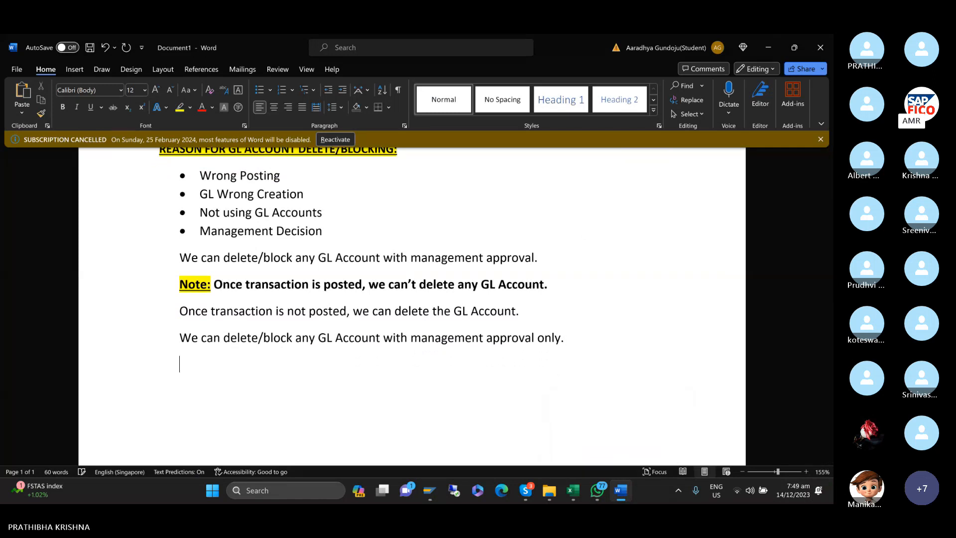
pyautogui.scroll(-2, 605, 301)
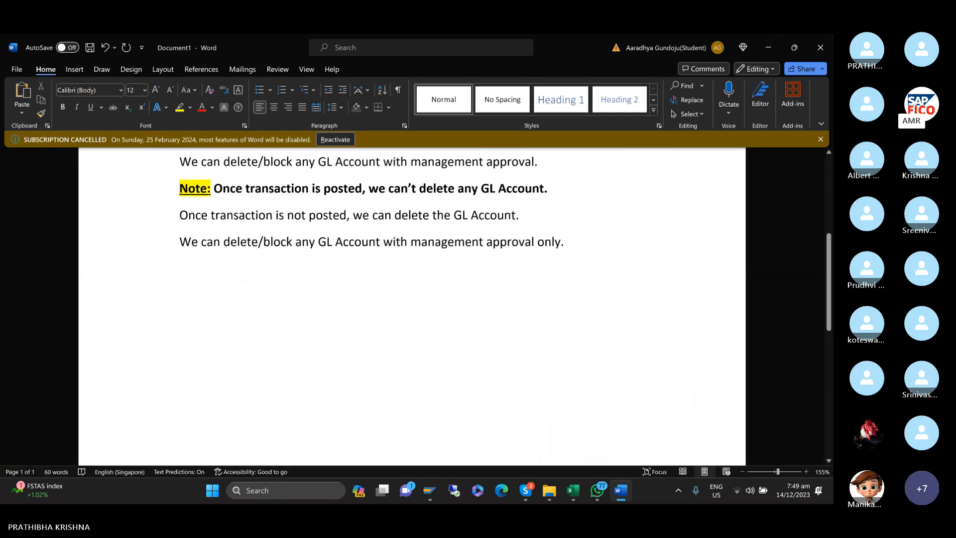
pyautogui.write('H')
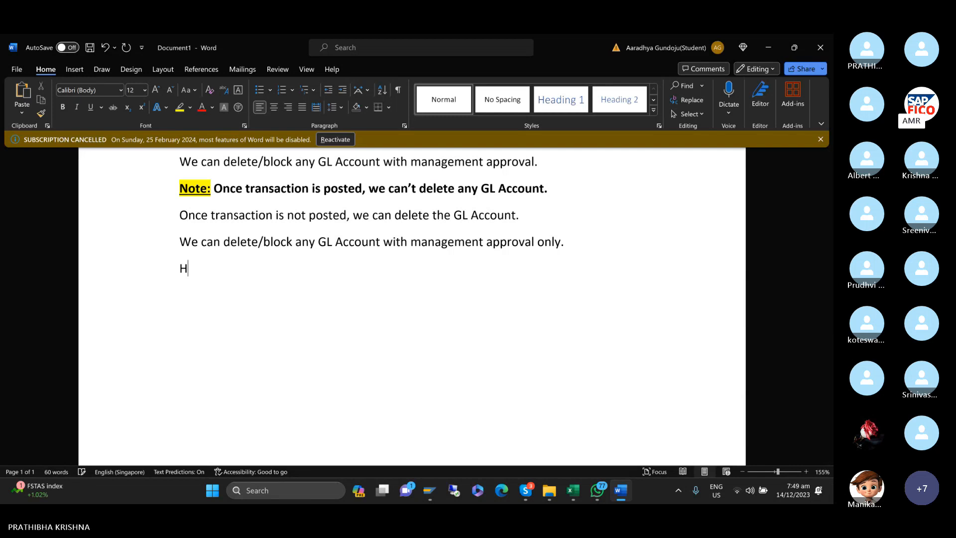
pyautogui.write('OW TO BLO')
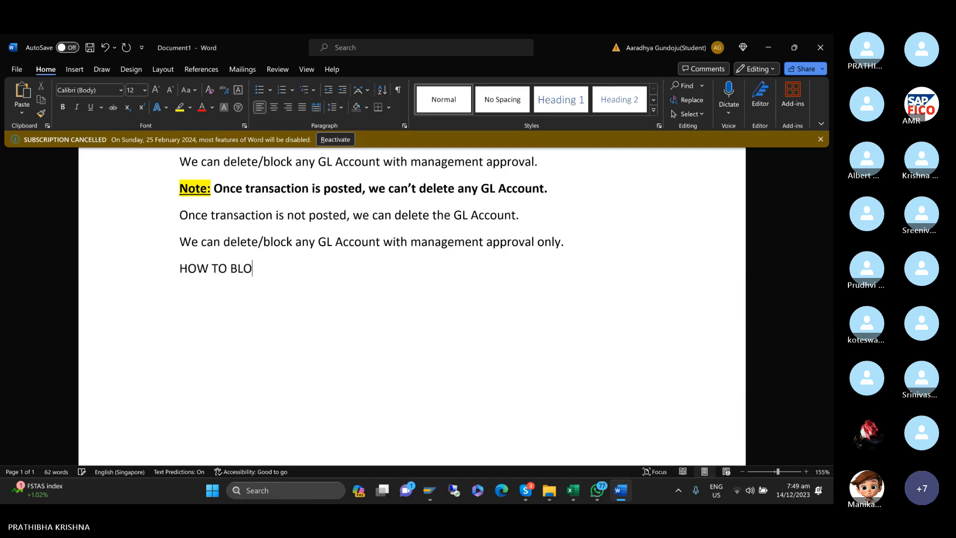
pyautogui.write('CK THE G')
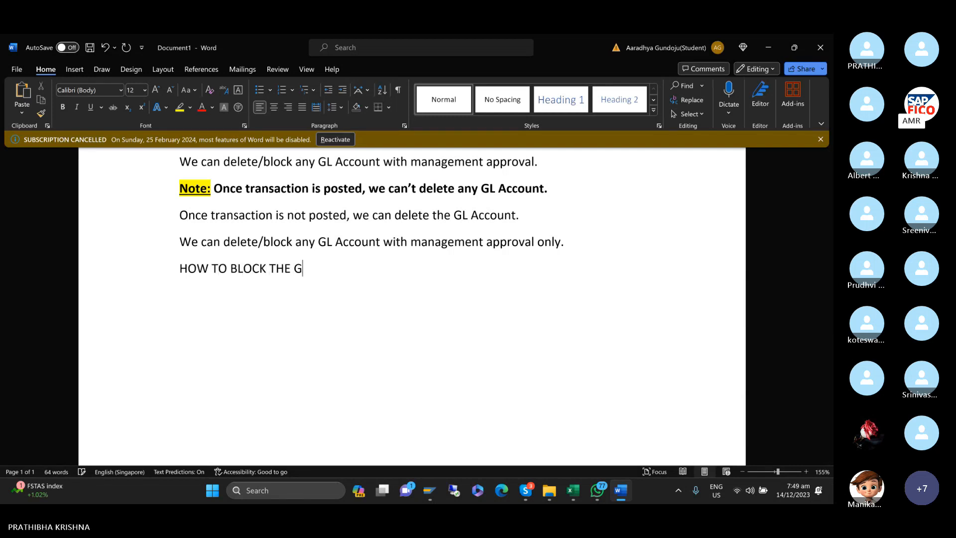
pyautogui.write('L ACCOUNG ??')
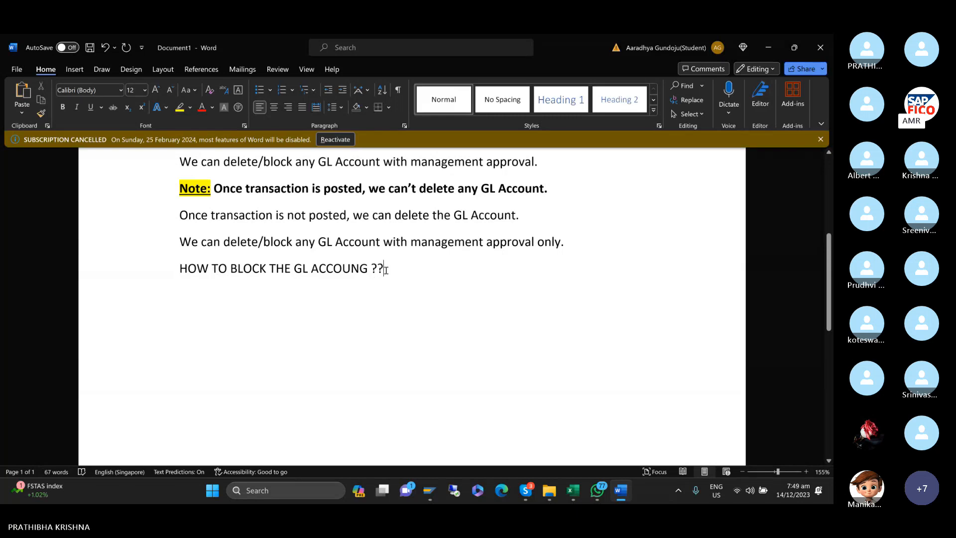
# - Format the "HOW TO BLOCK THE GL ACCOUNG ??" line as bold and underlined with yellow highlighting
pyautogui.moveTo(386, 269); pyautogui.dragTo(195, 272)
pyautogui.hotkey('ctrl', 'b')
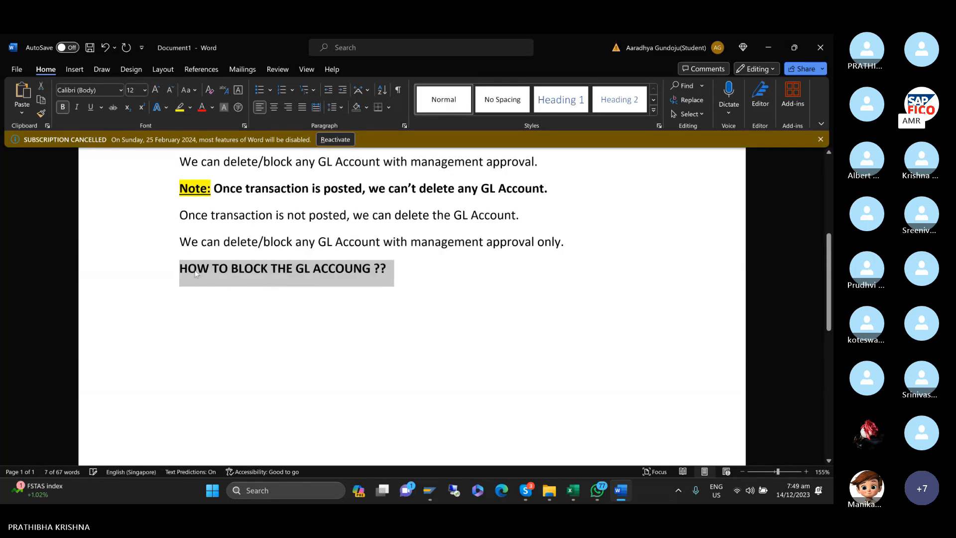
pyautogui.hotkey('ctrl', 'u')
pyautogui.click(179, 109)
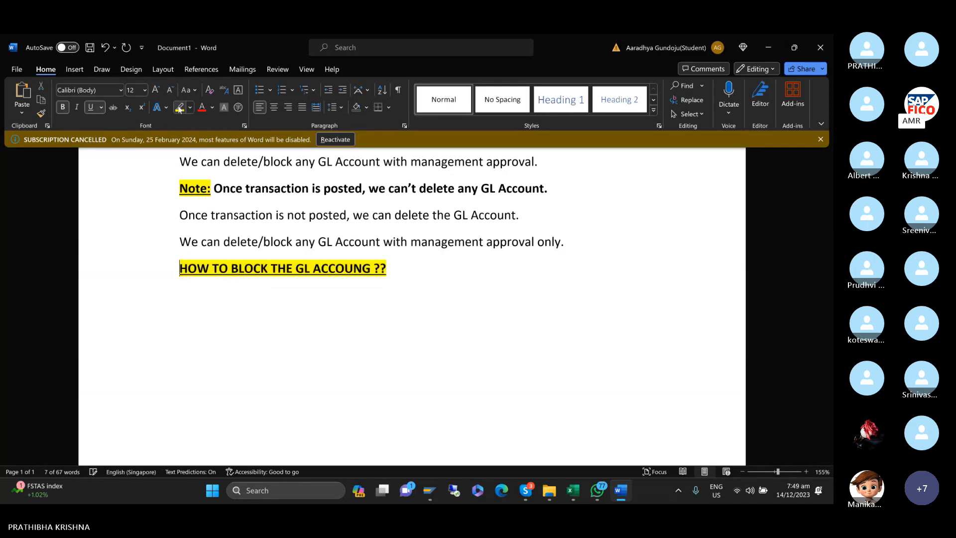
pyautogui.click(398, 270)
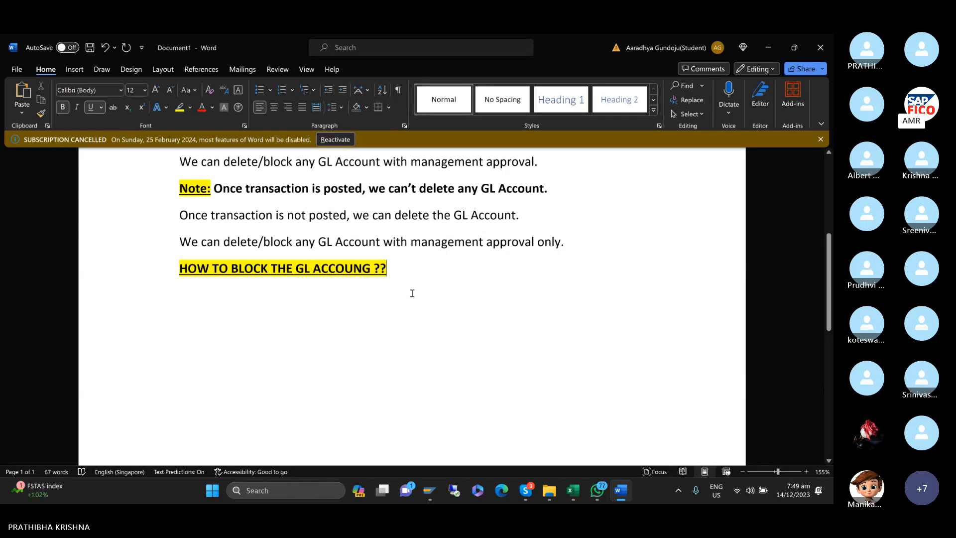
# - Start a new line below the block heading with bold and underline turned off
pyautogui.scroll(-3, 412, 293)
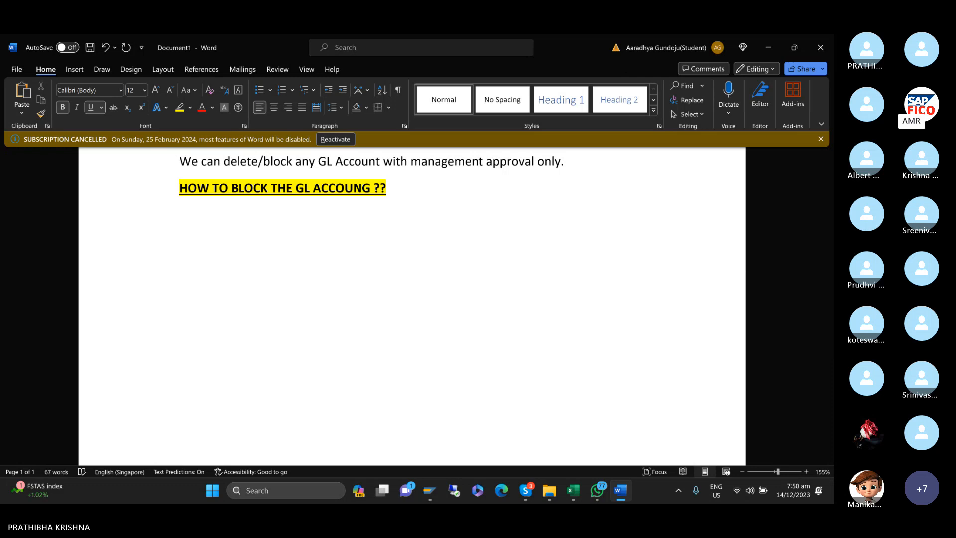
pyautogui.hotkey('ctrl', 'b')
pyautogui.hotkey('ctrl', 'u')
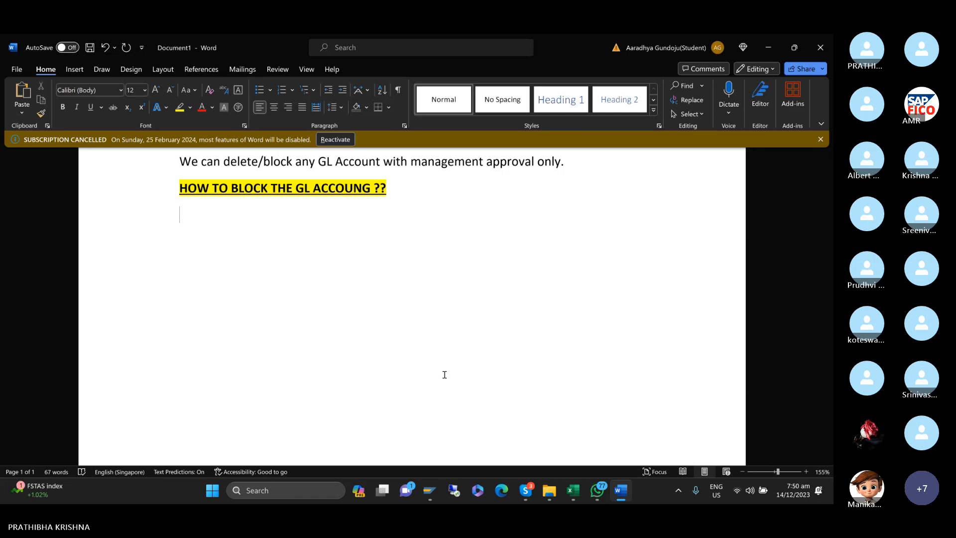
# - Insert three blank lines between the "management approval only." sentence and the block heading, and return to the first one
pyautogui.scroll(2, 445, 374)
pyautogui.click(583, 213)
pyautogui.press('Return')
pyautogui.press('Return')
pyautogui.press('Return')
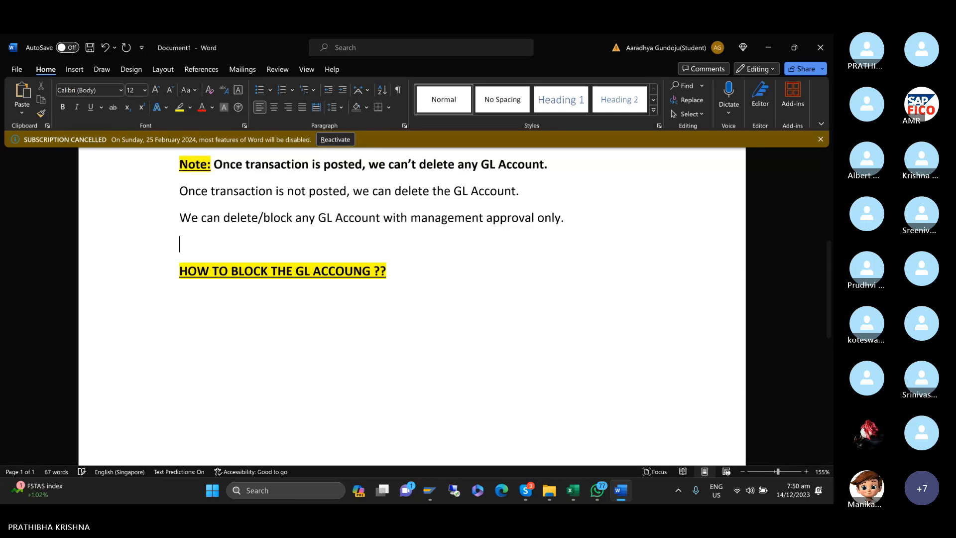
pyautogui.press('Up')
pyautogui.press('Up')
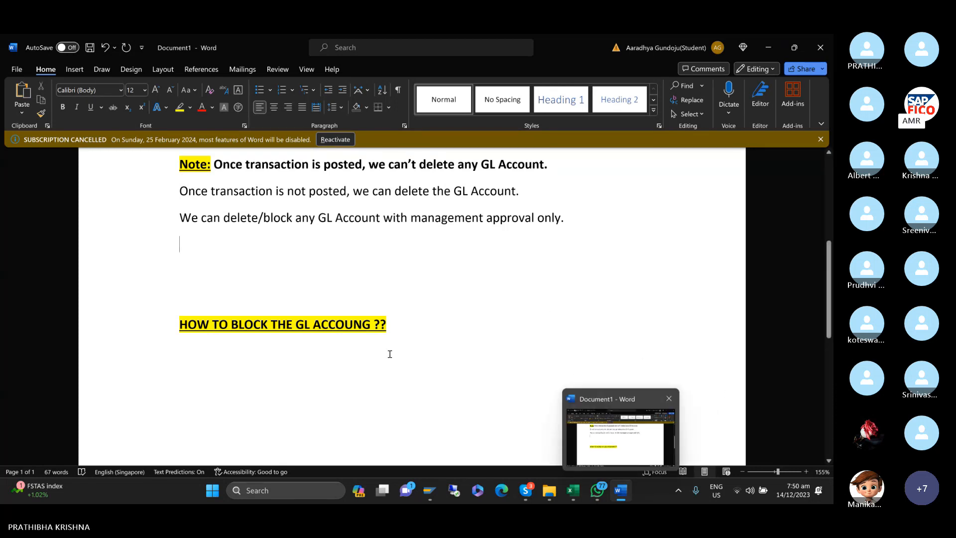
# - Copy the "HOW TO BLOCK THE GL ACCOUNG ??" heading to the first blank line below the "management approval only." sentence
pyautogui.moveTo(392, 323); pyautogui.dragTo(180, 324)
pyautogui.hotkey('ctrl', 'c')
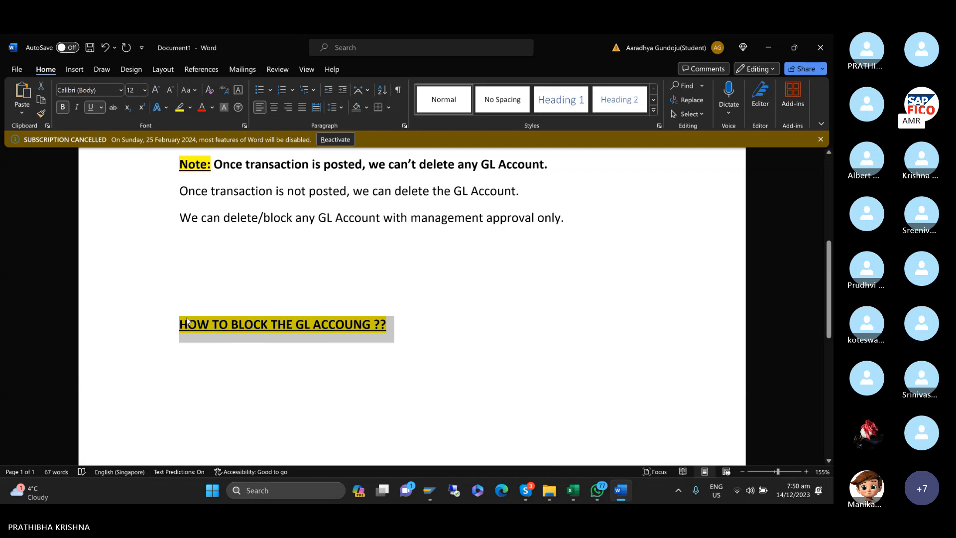
pyautogui.click(190, 238)
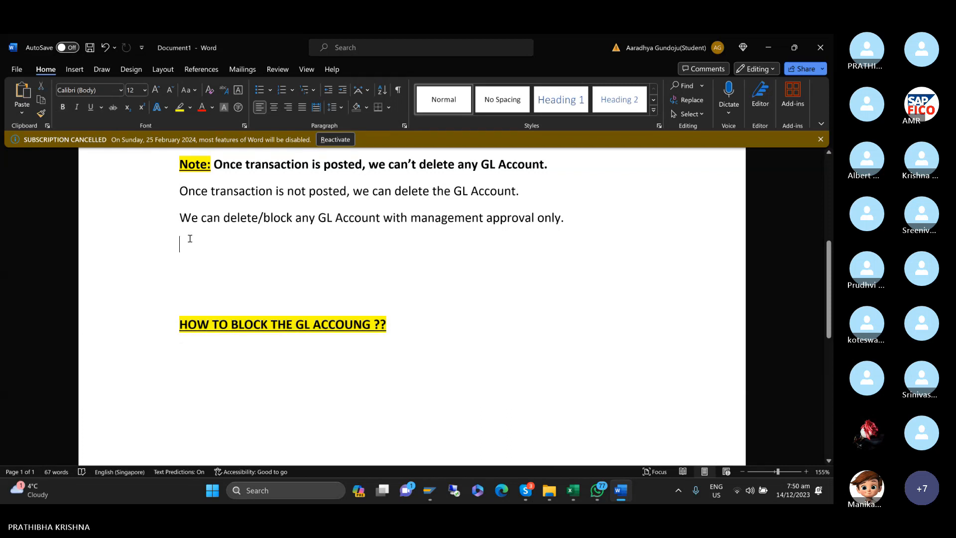
pyautogui.hotkey('ctrl', 'v')
# - Replace "BLOCK" with "DELETE" in the copied upper heading
pyautogui.click(269, 245)
pyautogui.press('BackSpace')
pyautogui.press('BackSpace')
pyautogui.press('BackSpace')
pyautogui.press('BackSpace')
pyautogui.press('BackSpace')
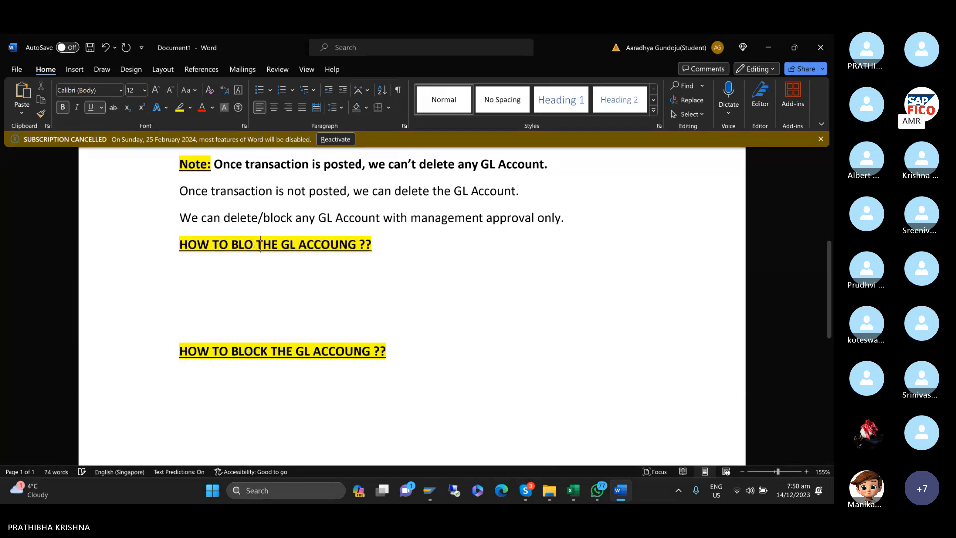
pyautogui.write('DELETE')
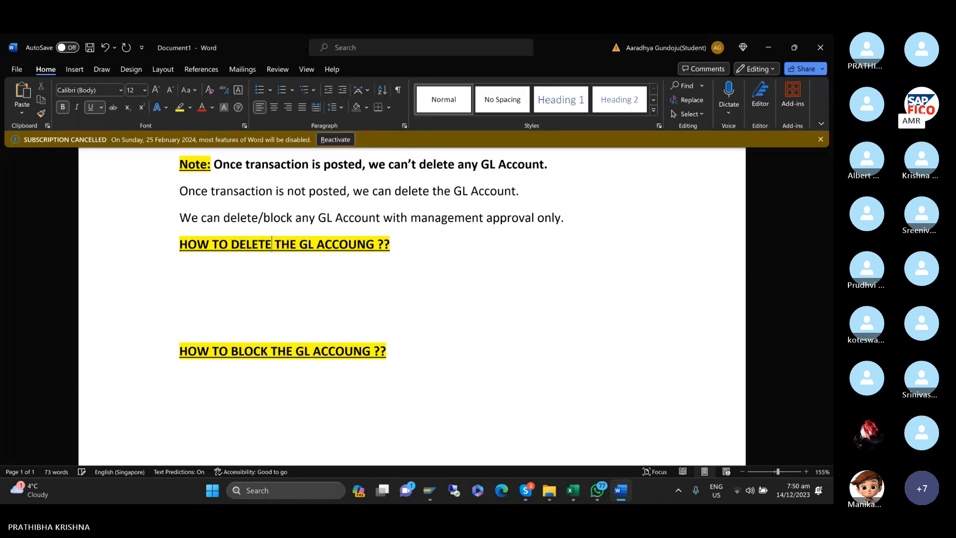
# - Insert about six more blank lines below the "HOW TO DELETE THE GL ACCOUNG ??" heading to make room for its notes
pyautogui.click(406, 244)
pyautogui.press('Return')
pyautogui.press('Return')
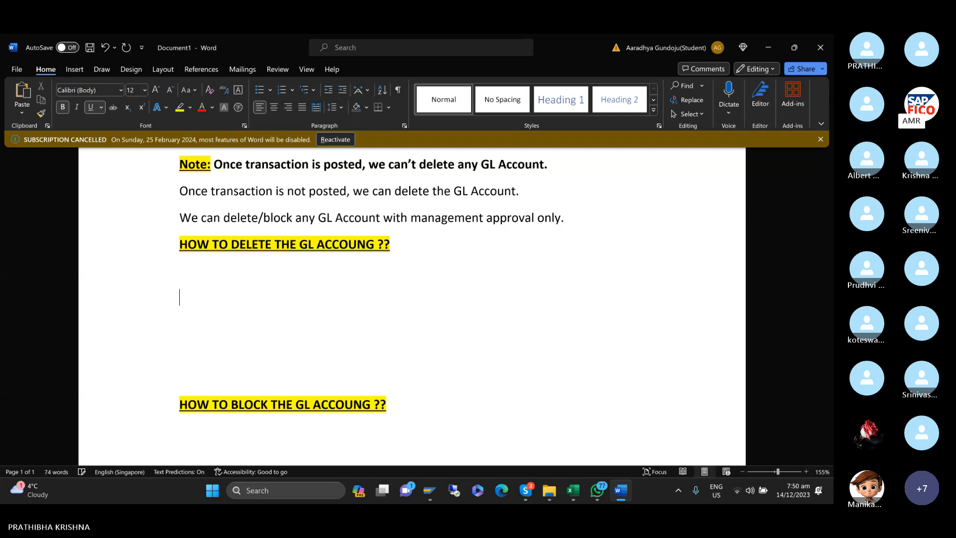
pyautogui.press('Return')
pyautogui.press('Return')
pyautogui.press('Return')
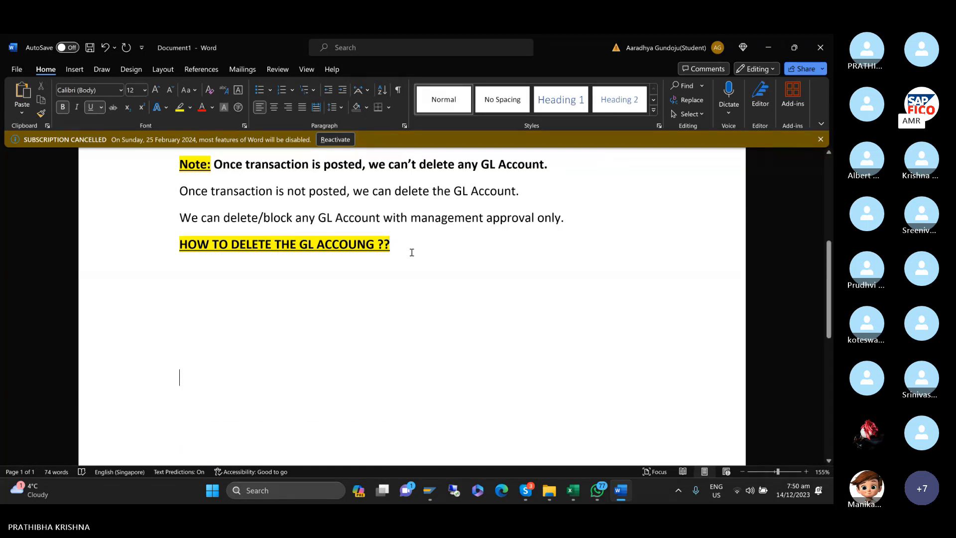
pyautogui.press('Return')
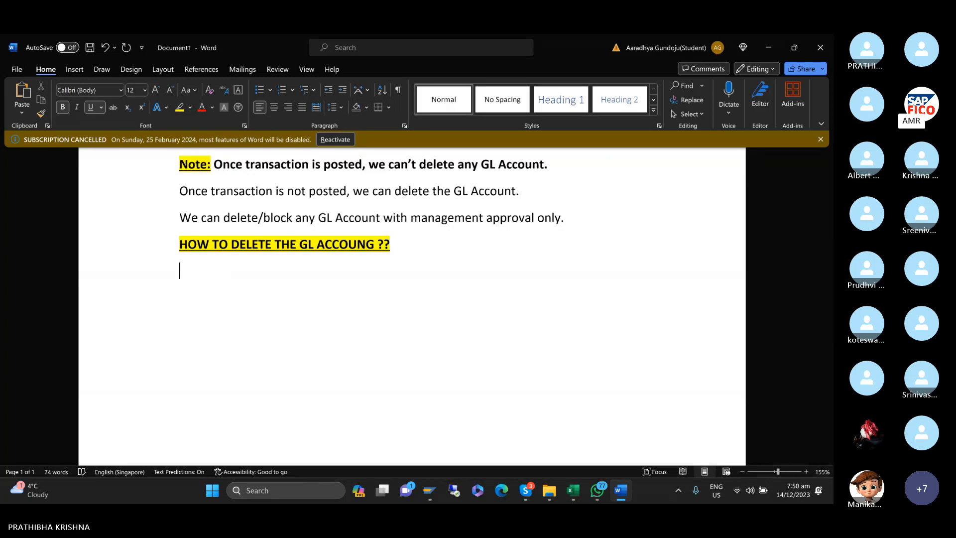
# - Switch to SAP's Edit G/L Account Centrally window and select account 400300 RENT AC in the AMAR list
pyautogui.moveTo(429, 490)
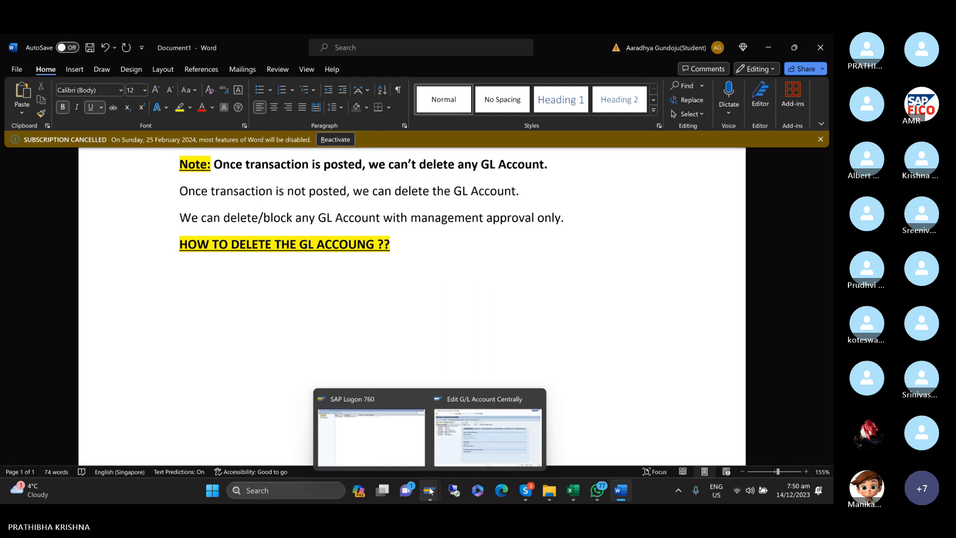
pyautogui.click(459, 429)
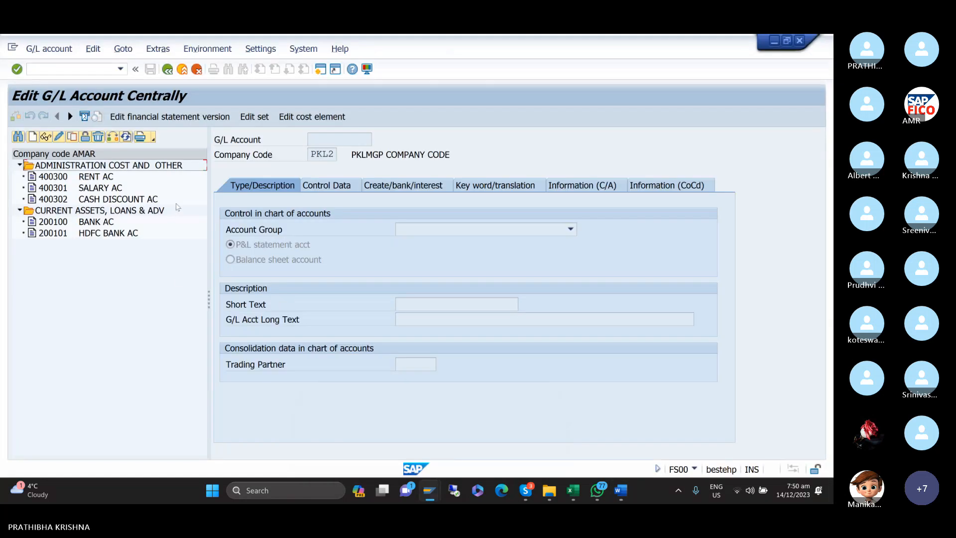
pyautogui.click(48, 178)
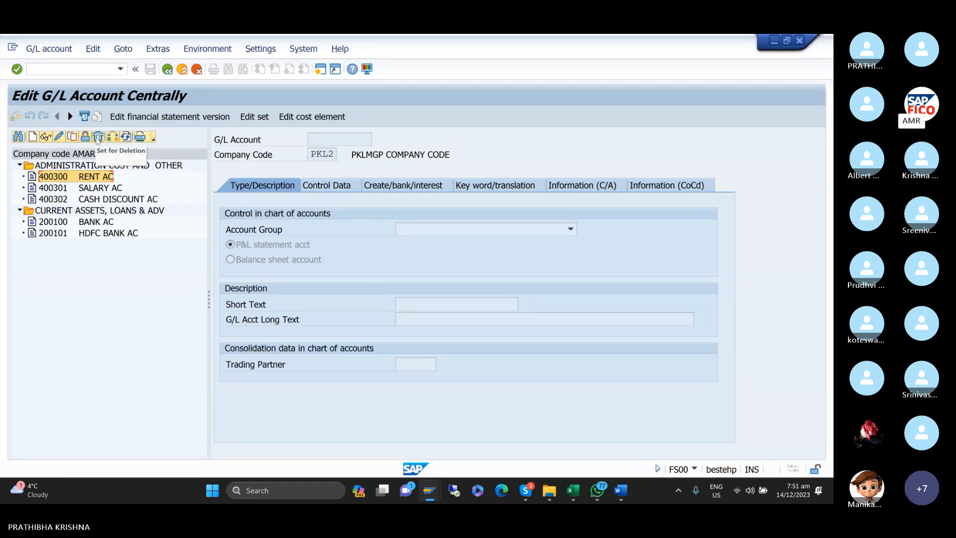
# - Open a new SAP session and start transaction OBR2 for deleting master data with /NOBR2
pyautogui.click(320, 69)
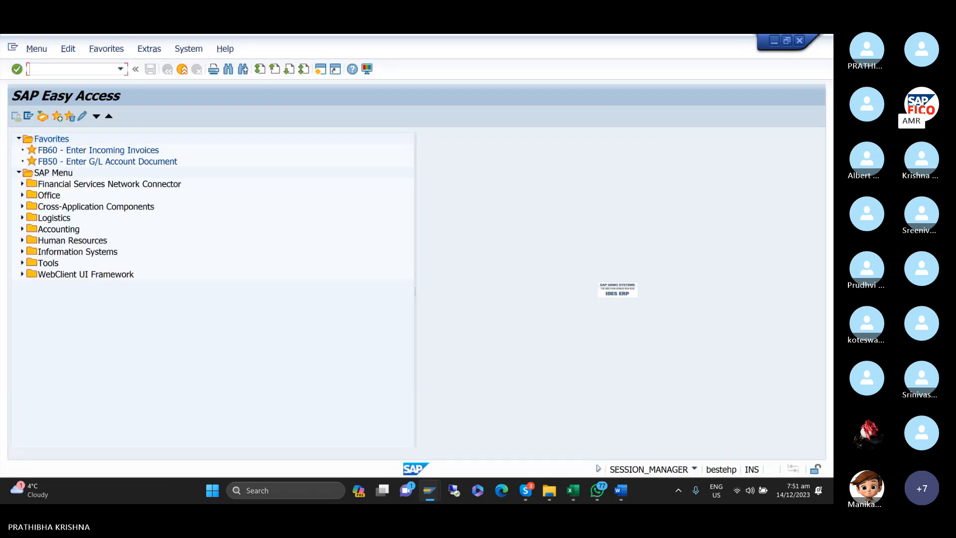
pyautogui.write('/NOBR2')
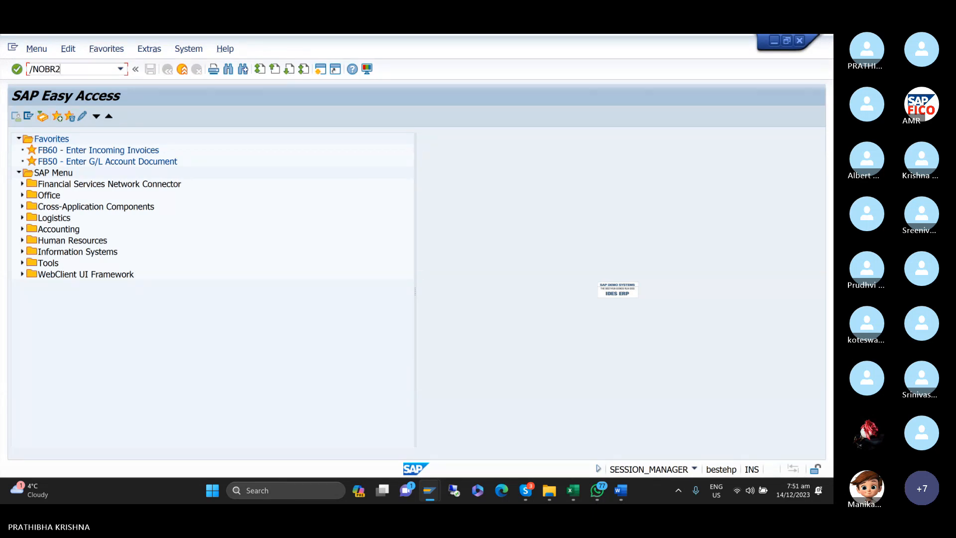
pyautogui.press('Return')
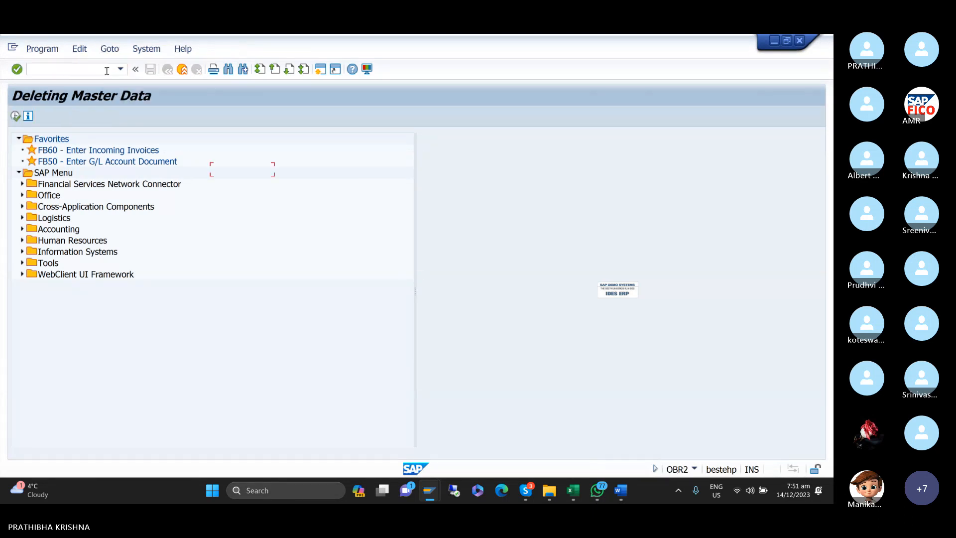
# - Switch to the Word notes and write "DELETE GL ACCOUNT : OBR2" below the "HOW TO DELETE THE GL ACCOUNG ??" heading
pyautogui.click(618, 494)
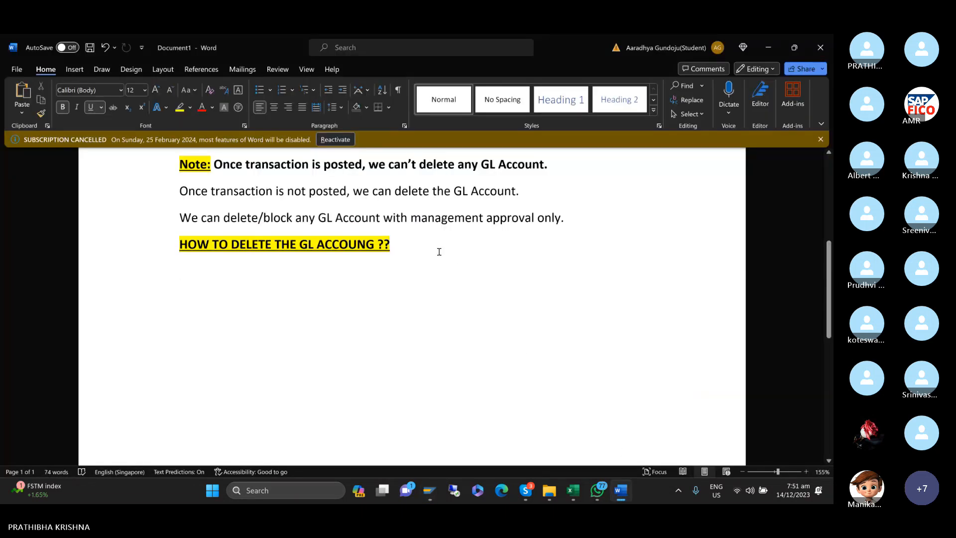
pyautogui.write('DELETE ')
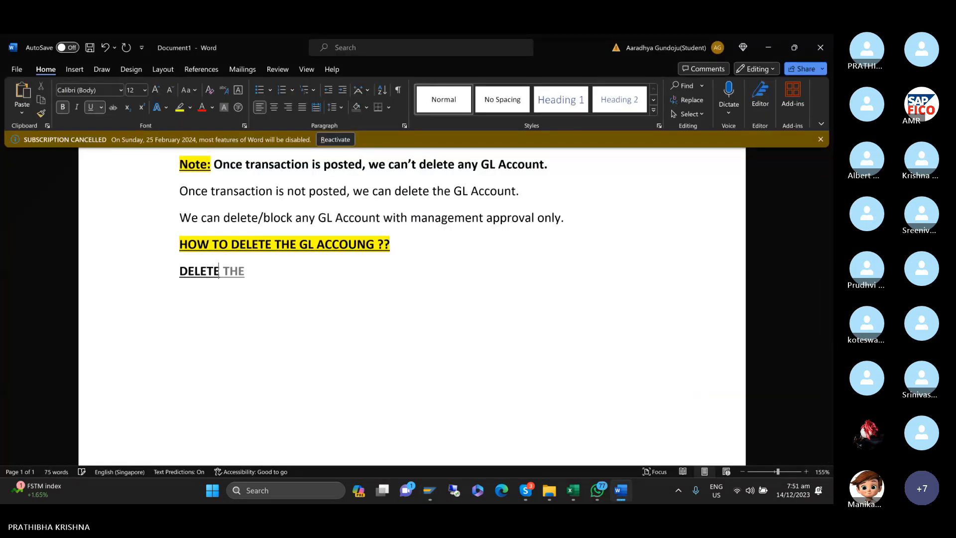
pyautogui.write('GL ACCOU')
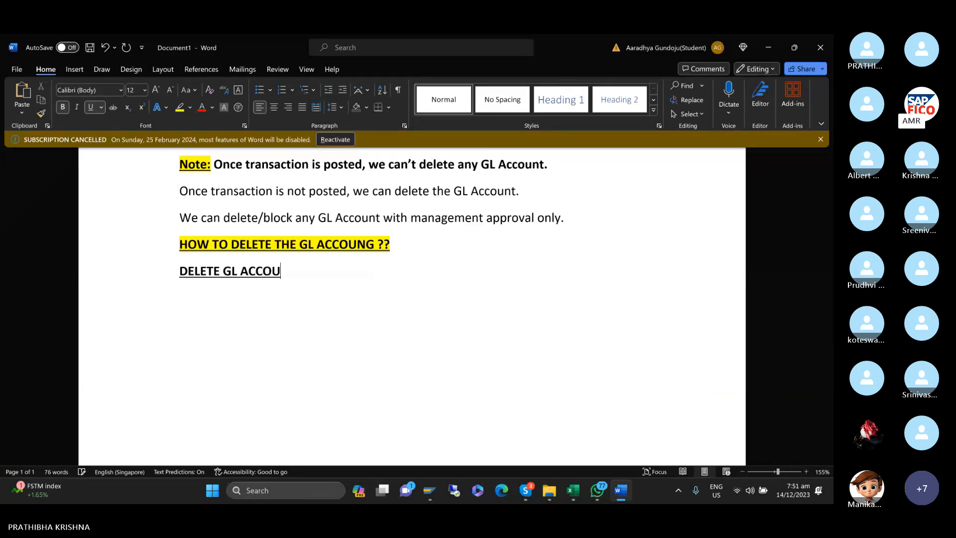
pyautogui.write('NT : OBR2')
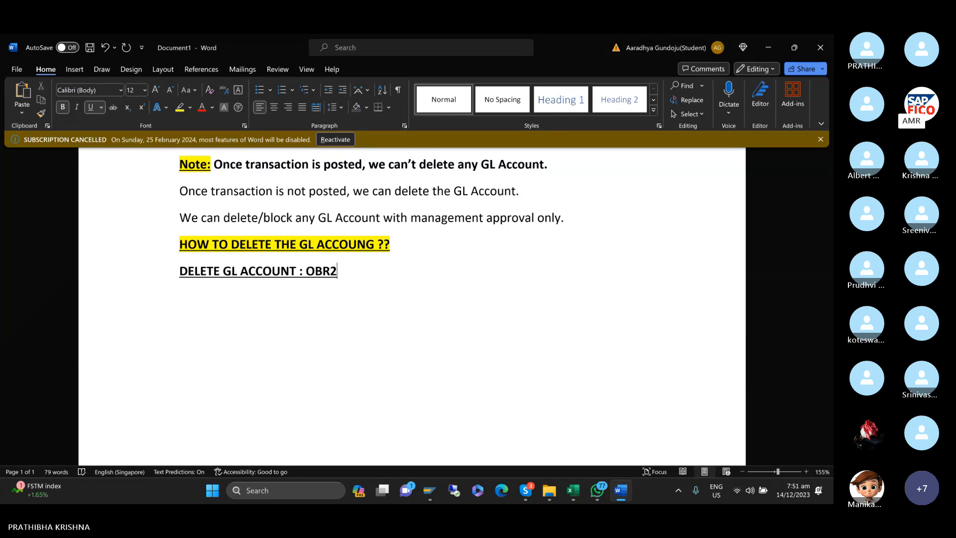
# - Switch to SAP's Deleting Master Data window and enable Delete G/L accounts
pyautogui.click(429, 491)
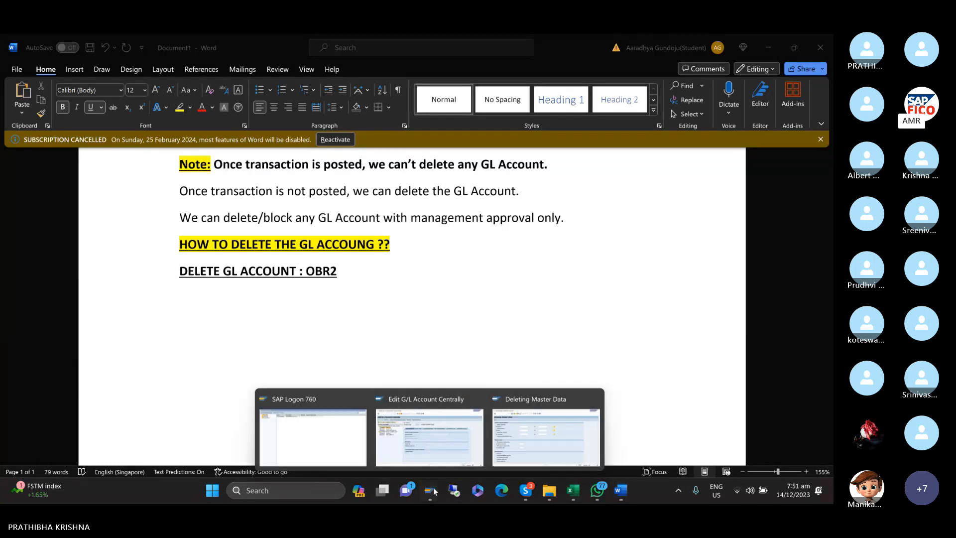
pyautogui.click(546, 437)
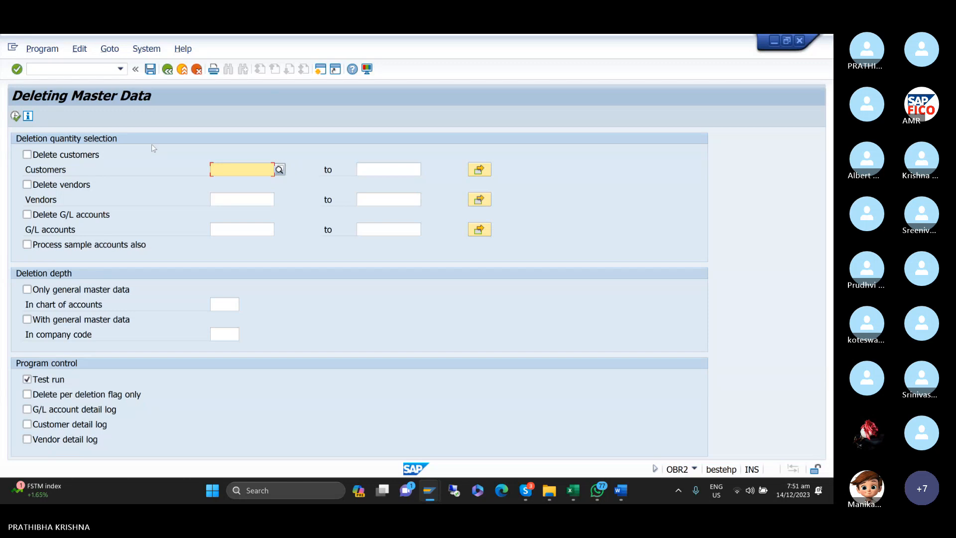
pyautogui.click(27, 215)
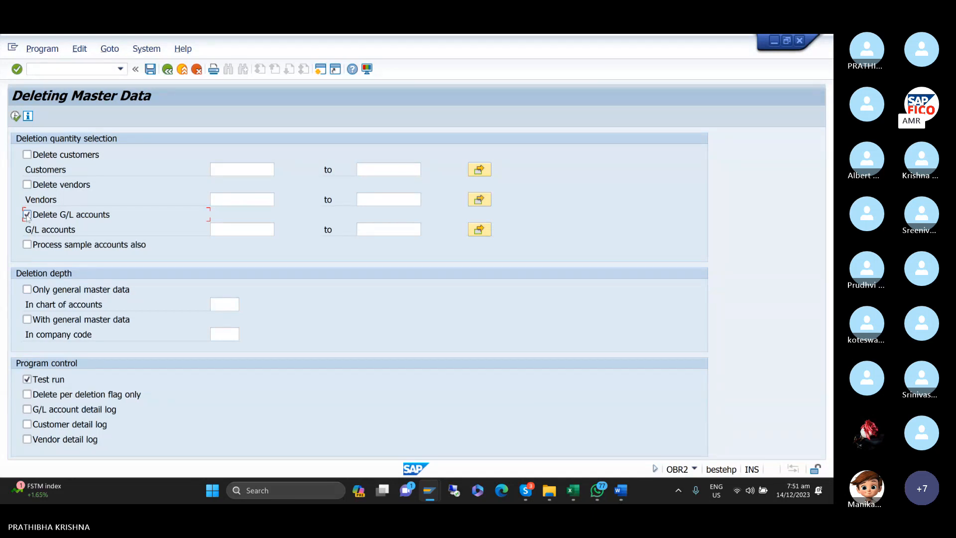
pyautogui.press('Return')
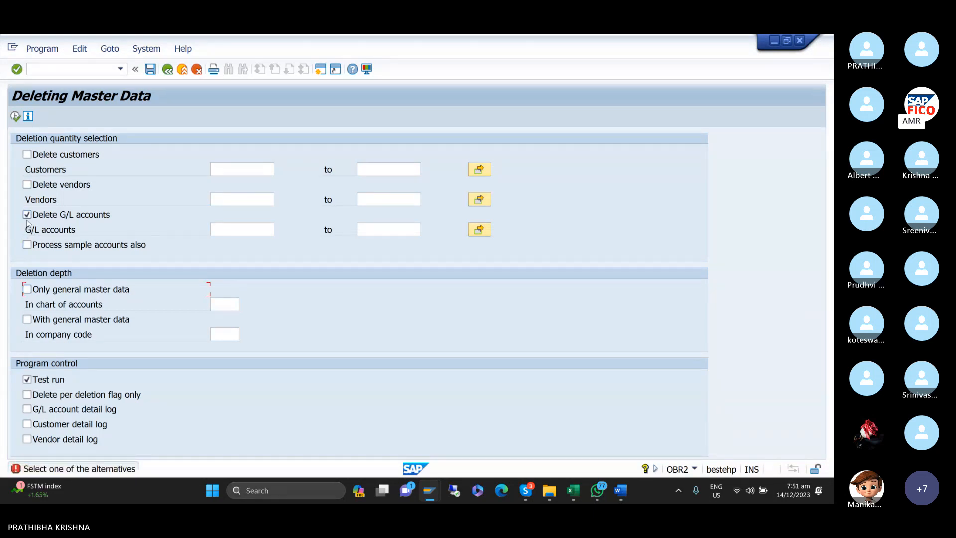
pyautogui.click(27, 215)
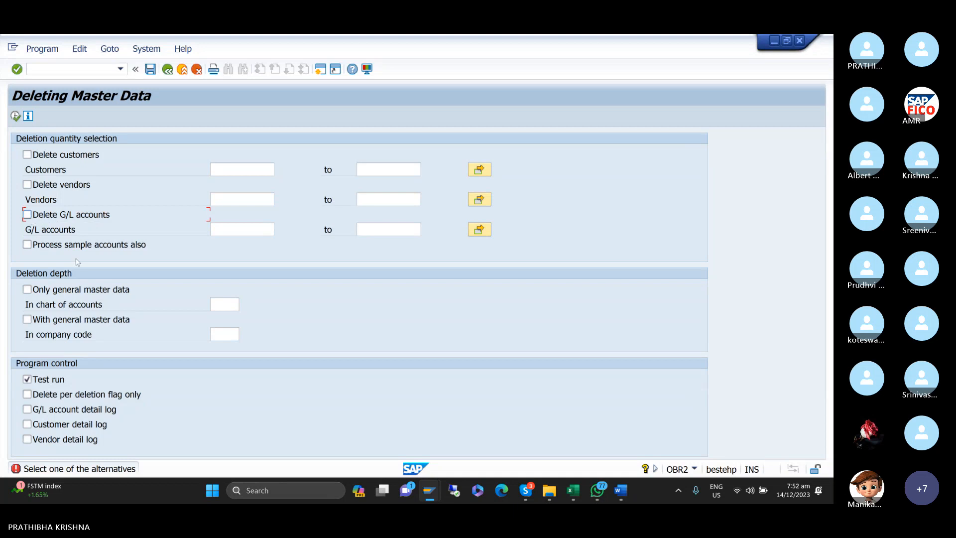
pyautogui.click(28, 215)
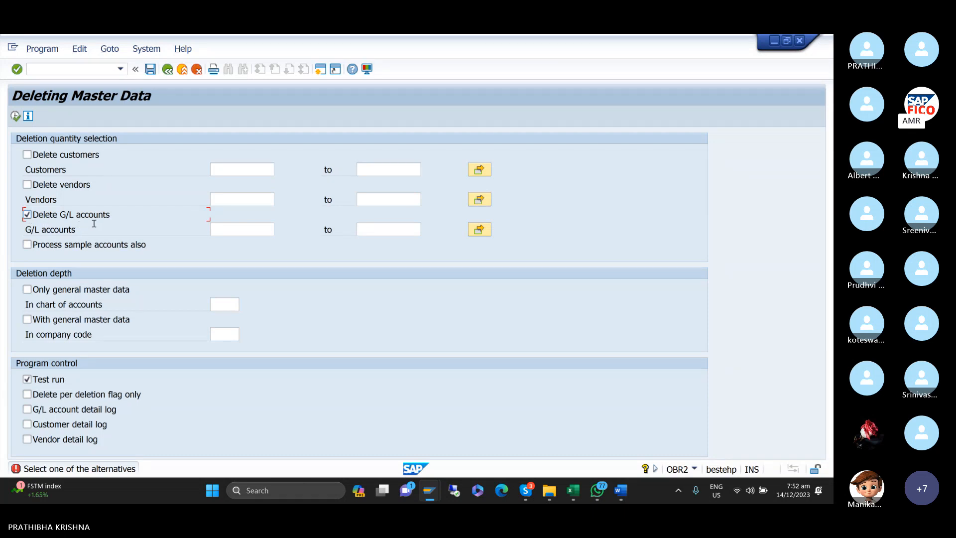
pyautogui.click(219, 228)
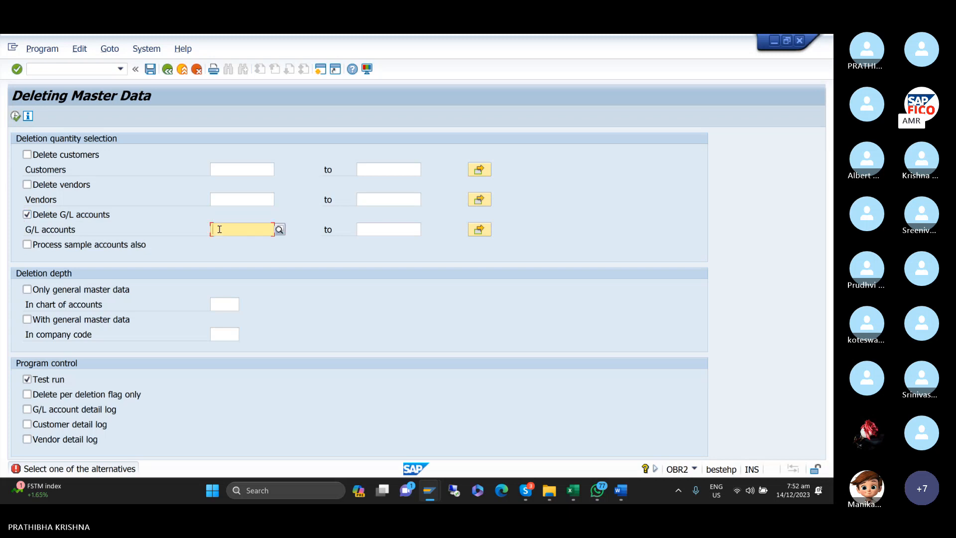
pyautogui.click(375, 229)
pyautogui.click(257, 231)
pyautogui.write('1')
pyautogui.press('BackSpace')
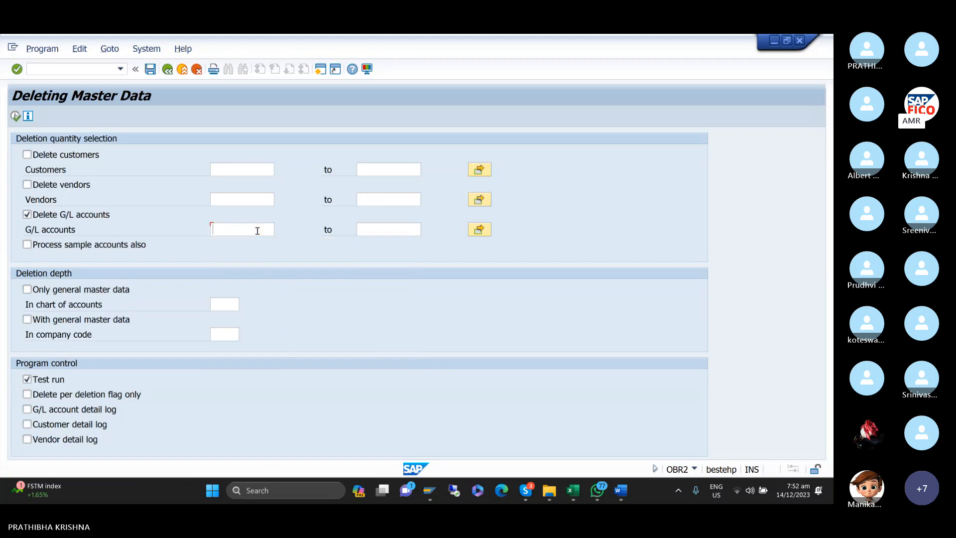
pyautogui.click(257, 230)
pyautogui.moveTo(431, 492)
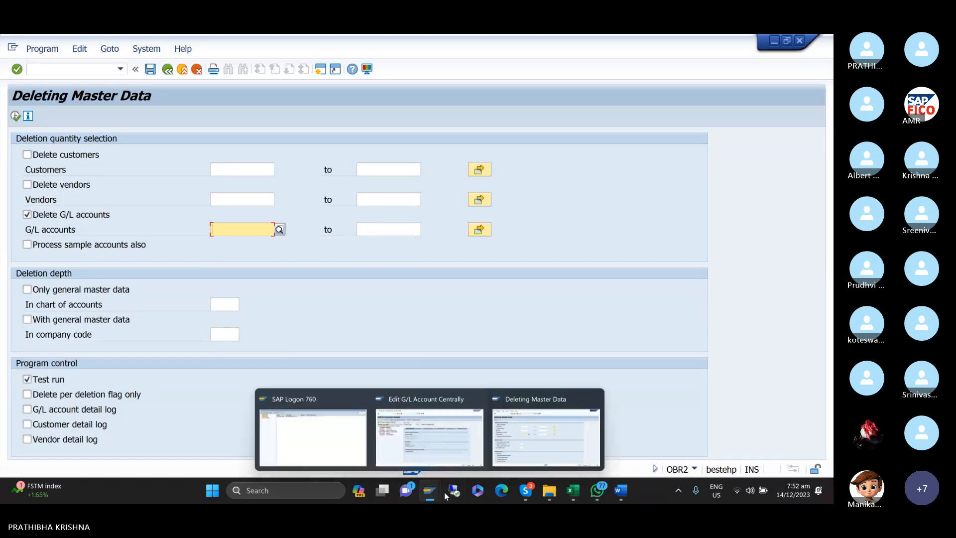
pyautogui.click(447, 450)
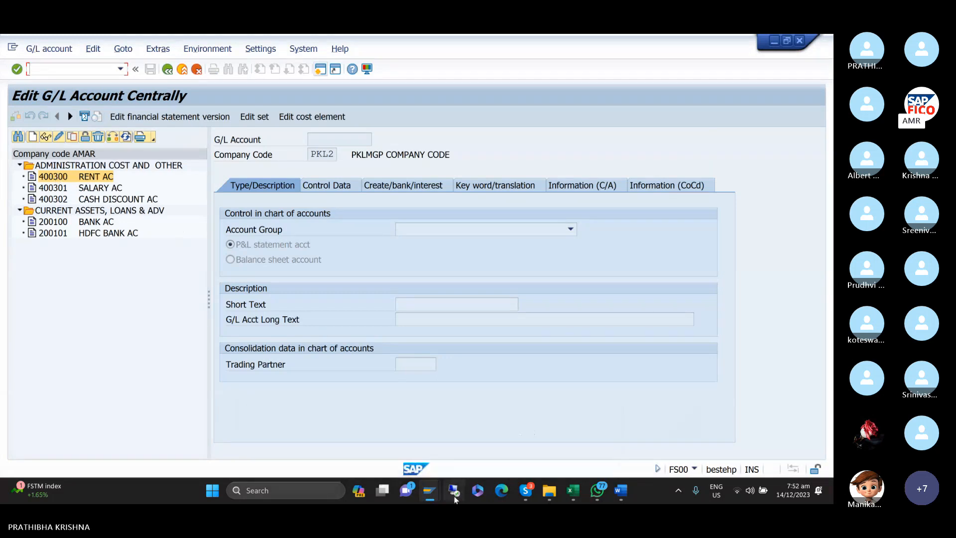
pyautogui.moveTo(435, 491)
pyautogui.click(511, 449)
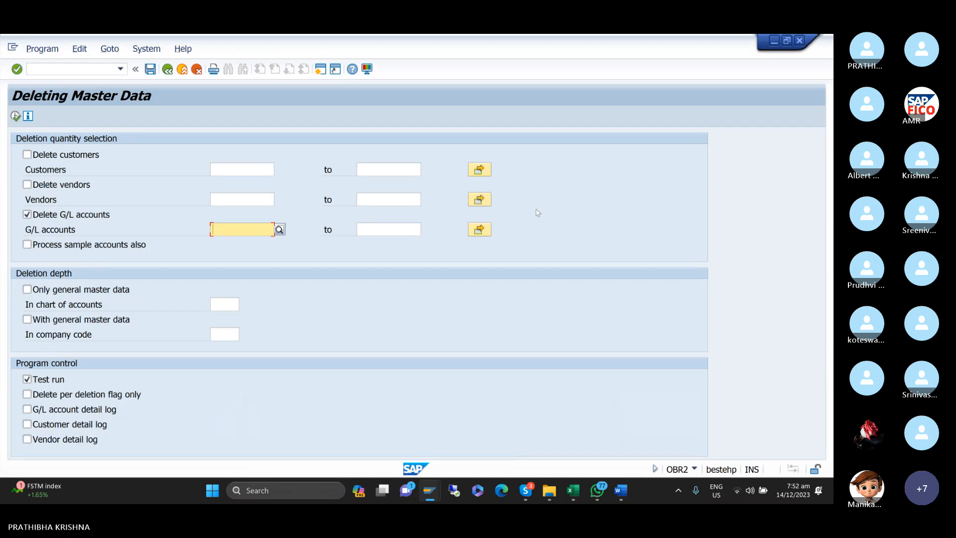
# - Try to open the multiple selection for G/L accounts
pyautogui.click(487, 229)
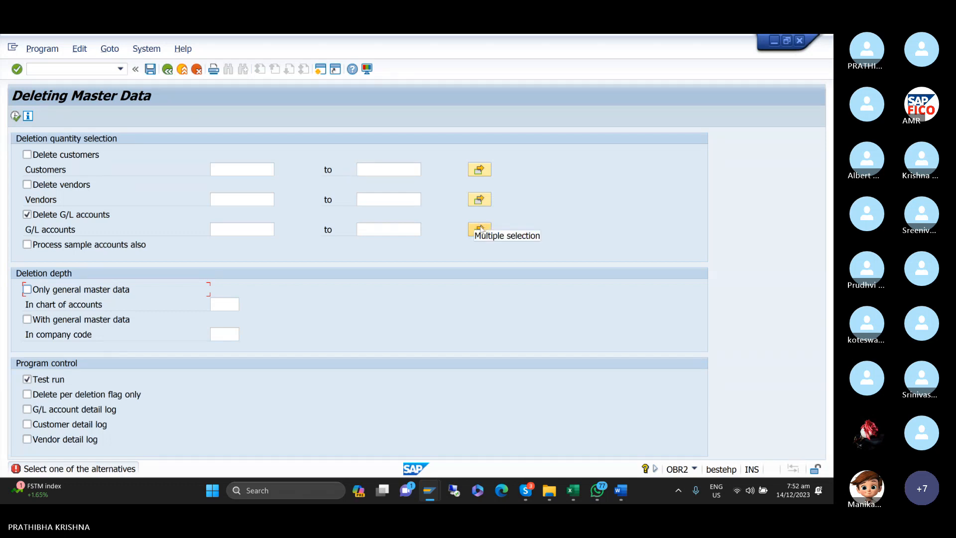
pyautogui.click(481, 229)
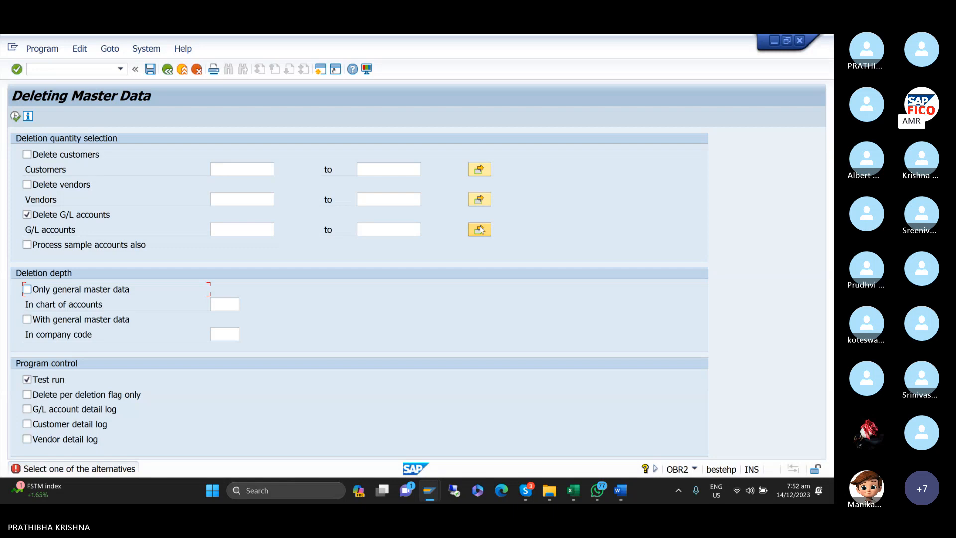
pyautogui.click(254, 230)
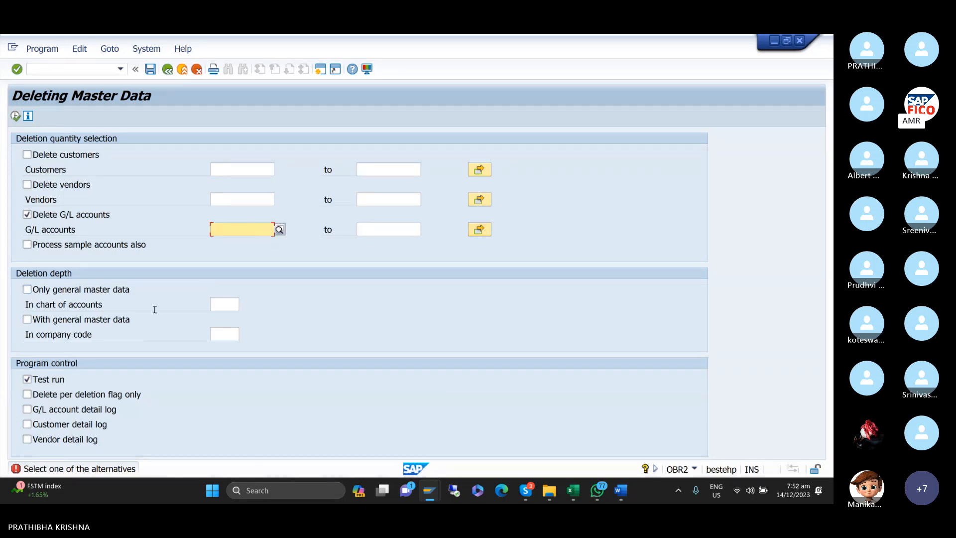
# - Set the deletion depth to With general master data and enter AMAR as the company code
pyautogui.click(27, 319)
pyautogui.click(216, 334)
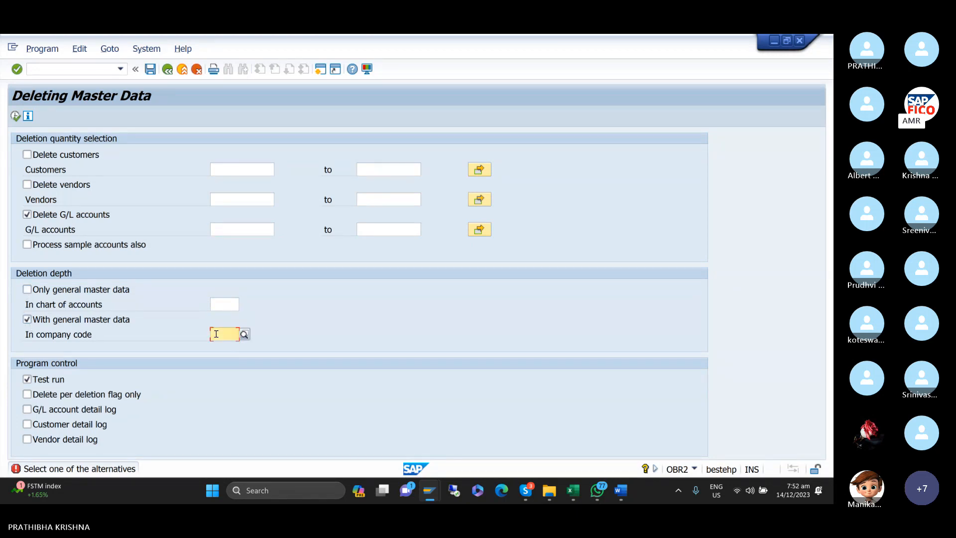
pyautogui.write('AMAR')
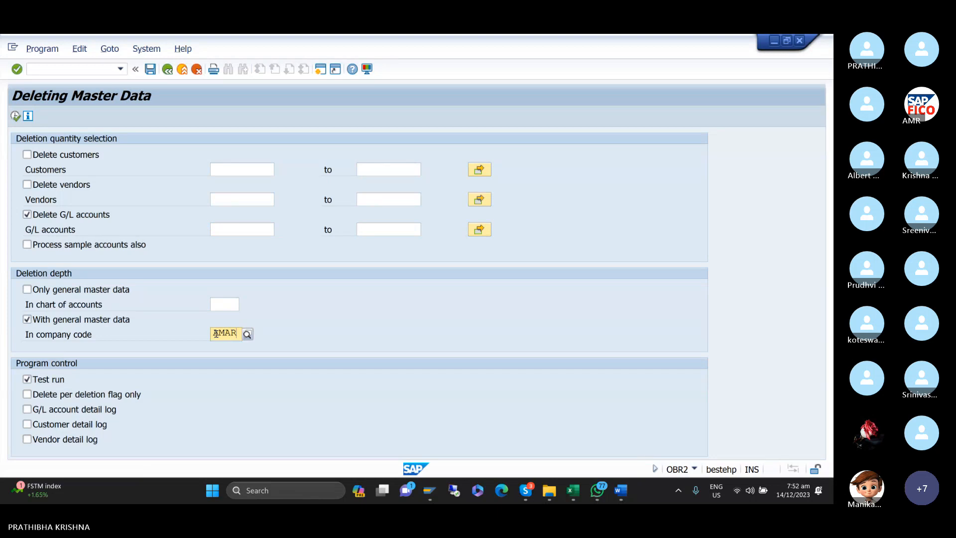
pyautogui.click(231, 359)
# - Enter 1, 7 and 10 as single values in the multiple selection for G/L accounts, and discard the selection
pyautogui.click(482, 233)
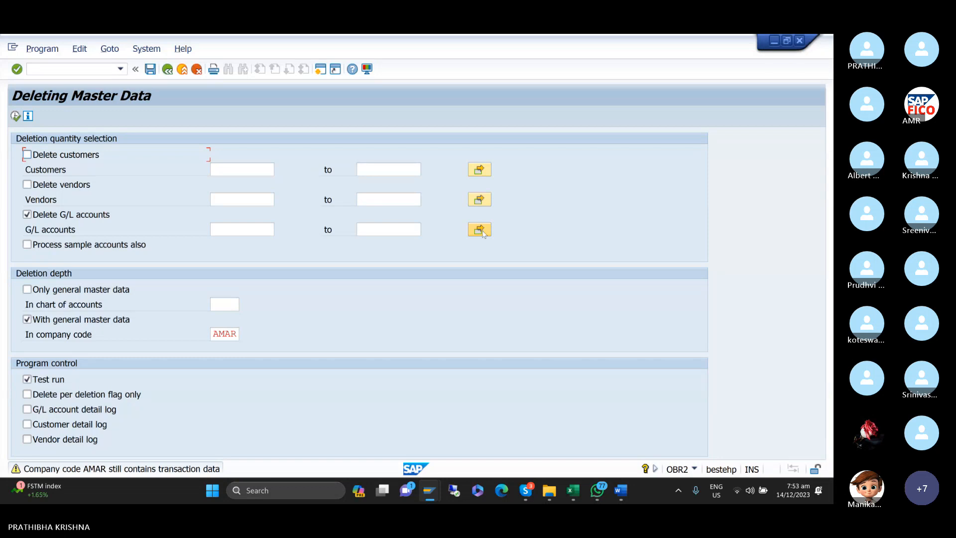
pyautogui.click(483, 233)
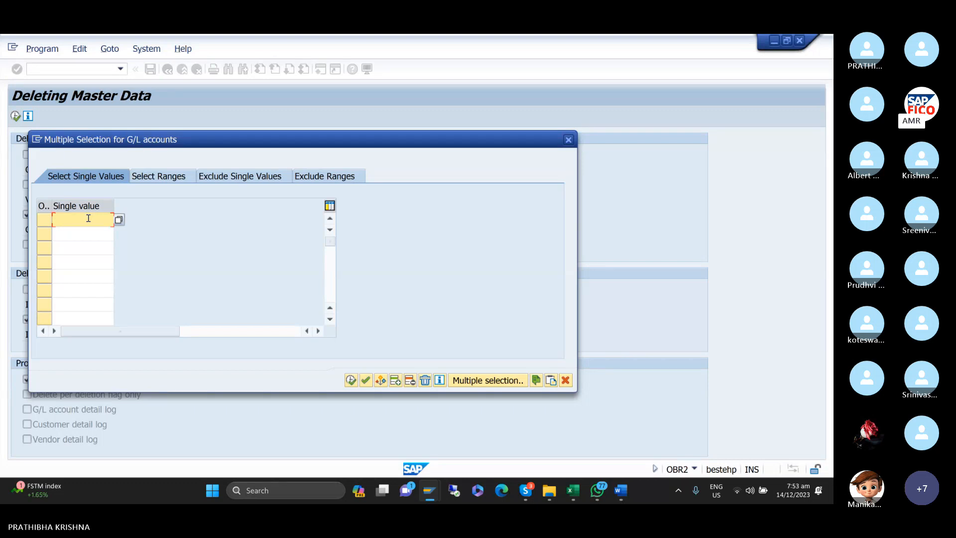
pyautogui.write('1')
pyautogui.click(87, 236)
pyautogui.write('7')
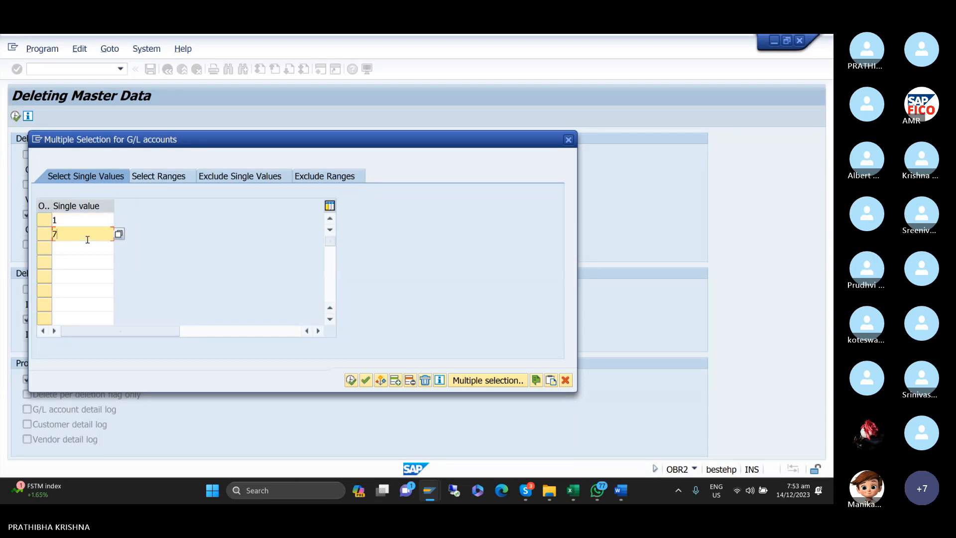
pyautogui.click(90, 253)
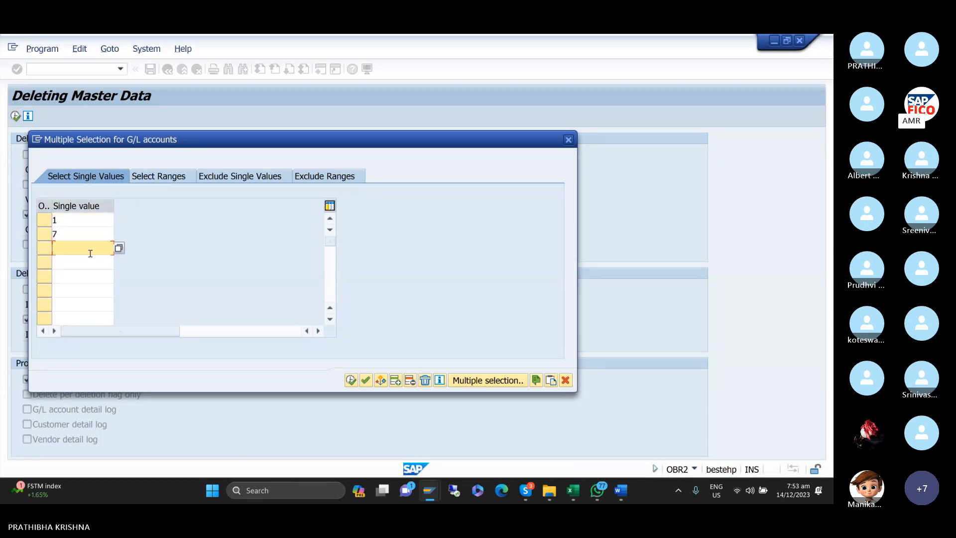
pyautogui.write('10')
pyautogui.click(92, 267)
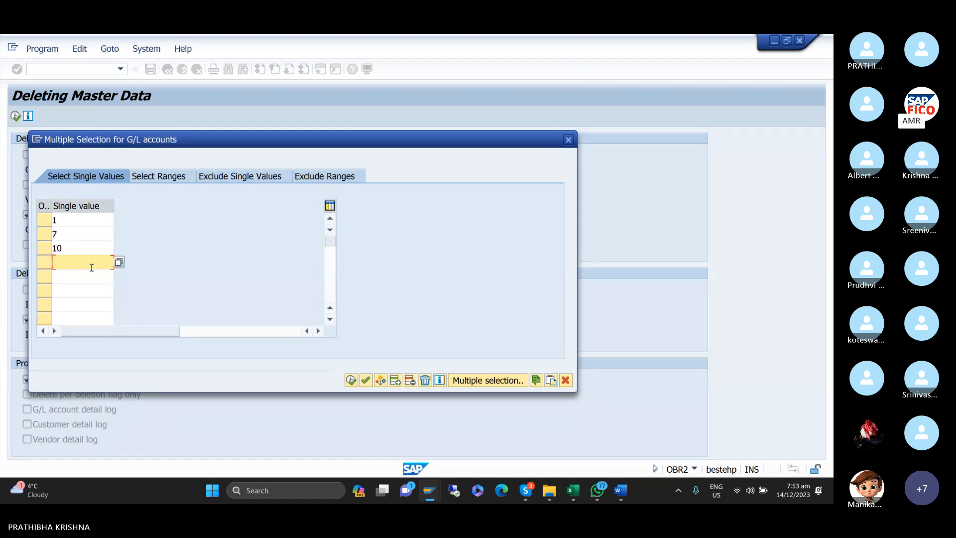
pyautogui.click(568, 138)
# - Enter a G/L account range from 1 to 100, and clear its upper limit
pyautogui.click(246, 229)
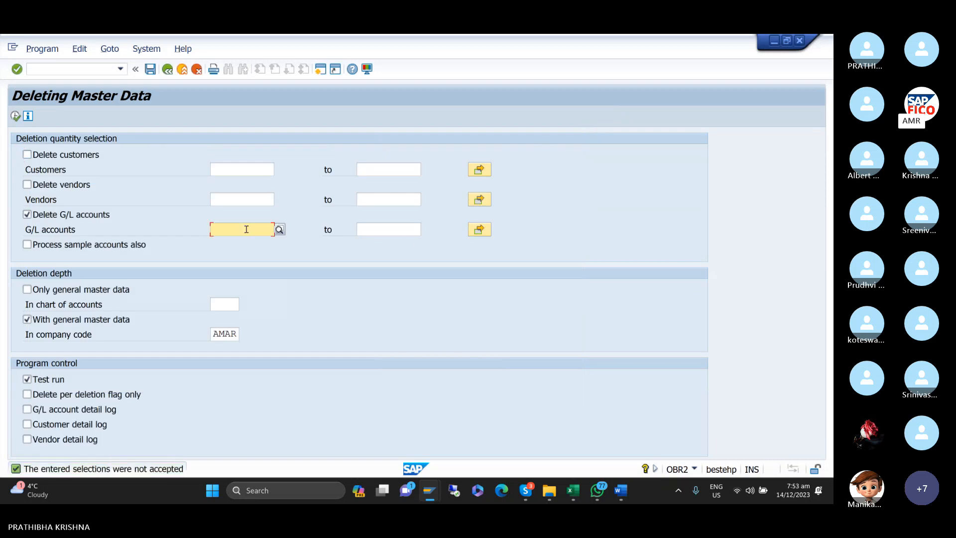
pyautogui.write('1')
pyautogui.press('Tab')
pyautogui.write('100')
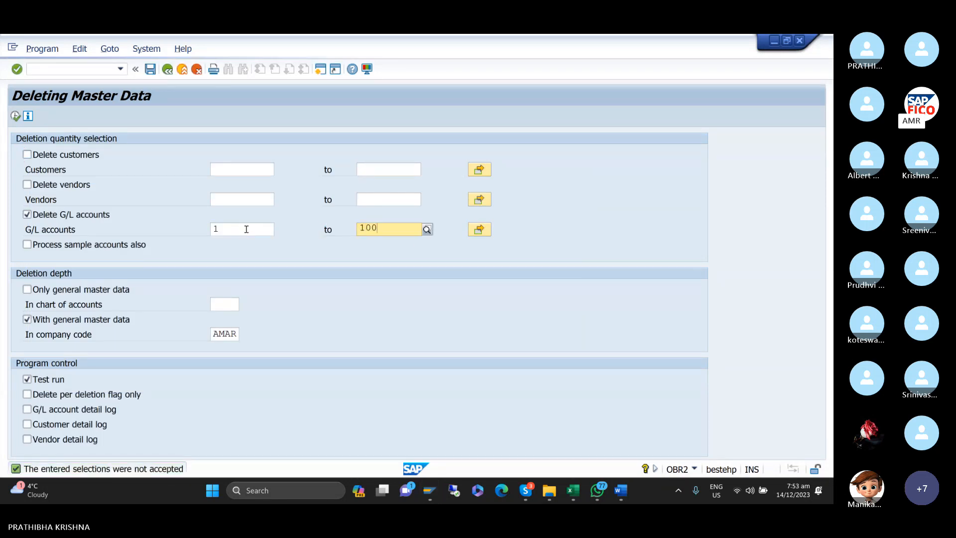
pyautogui.click(265, 274)
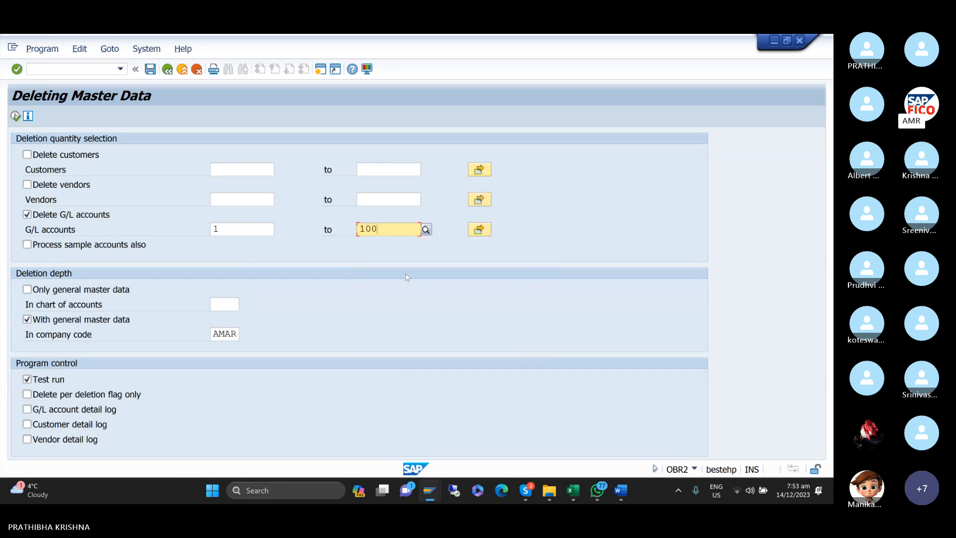
pyautogui.moveTo(390, 228); pyautogui.dragTo(350, 241)
pyautogui.press('BackSpace')
# - Enter 400300 as the G/L account for deletion and execute the test run
pyautogui.click(255, 229)
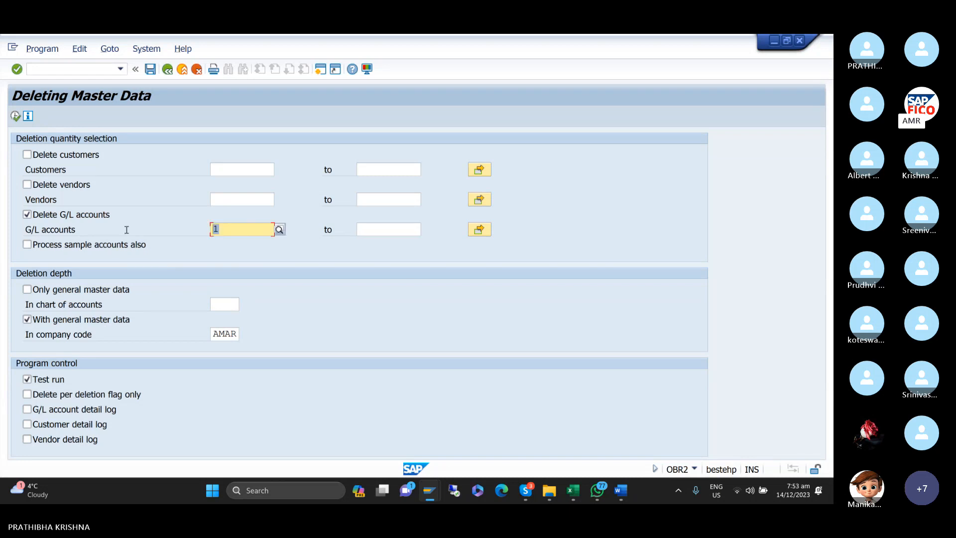
pyautogui.press('BackSpace')
pyautogui.write('400300')
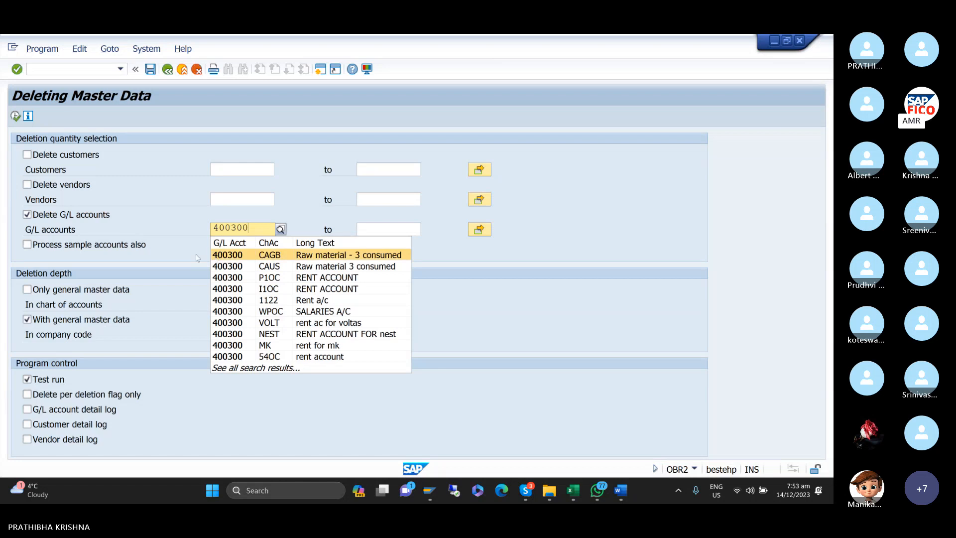
pyautogui.click(167, 260)
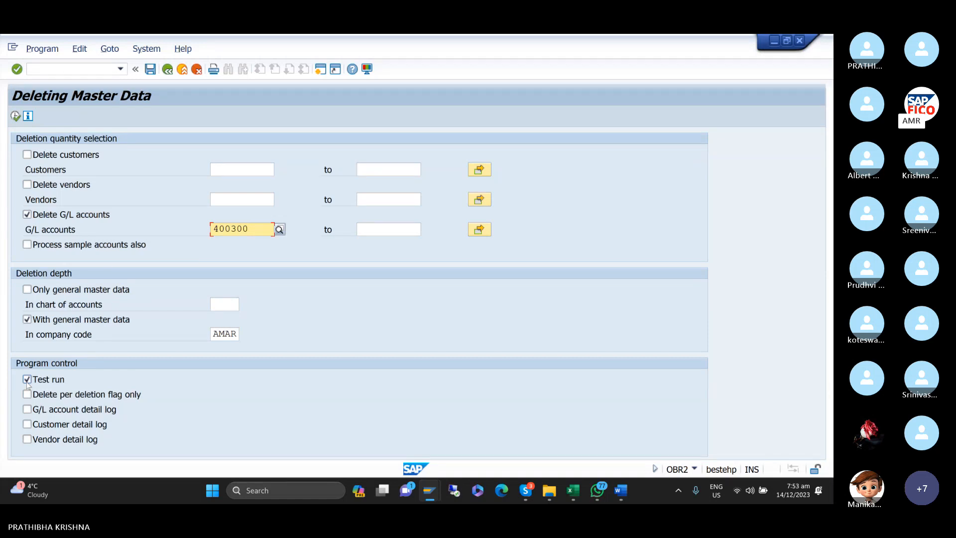
pyautogui.click(15, 116)
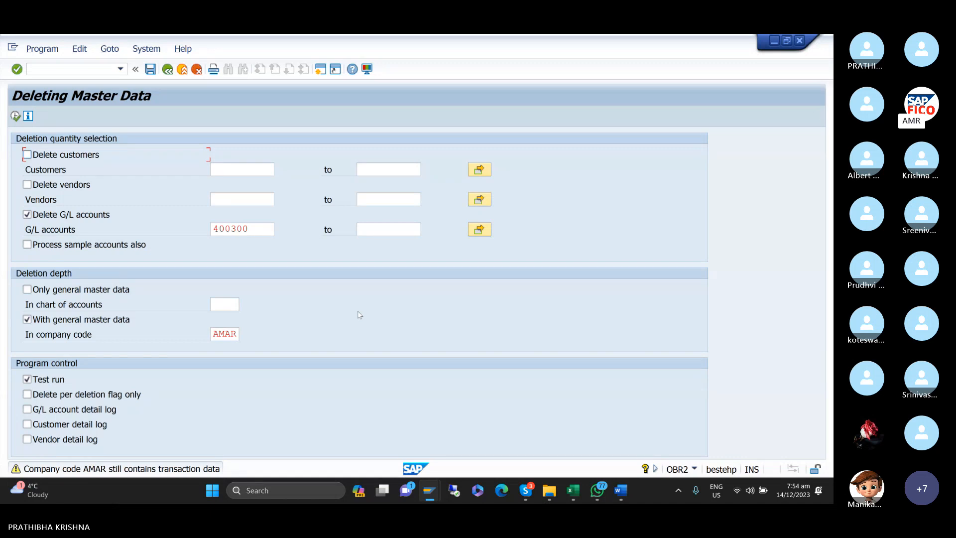
pyautogui.press('Return')
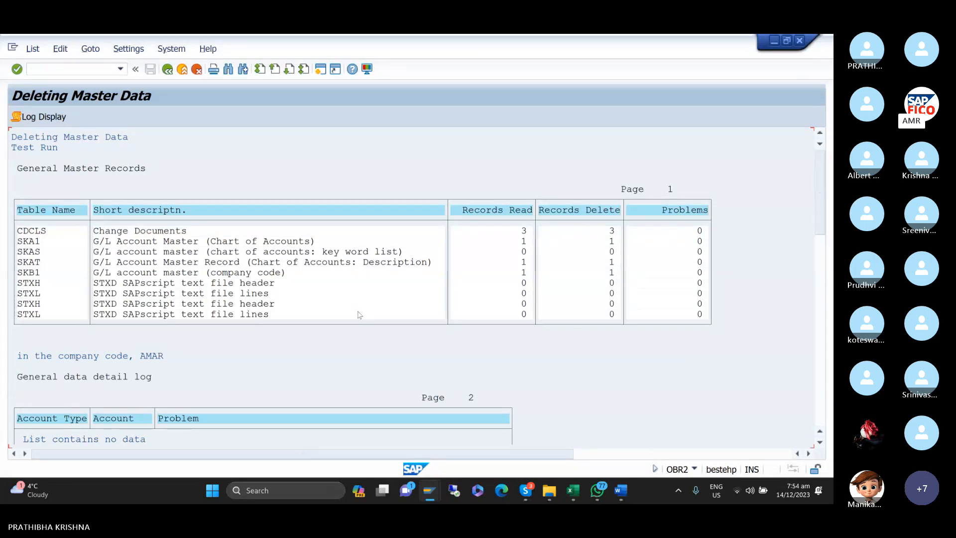
# - Examine the log of the test run and return to the deletion selection
pyautogui.click(33, 115)
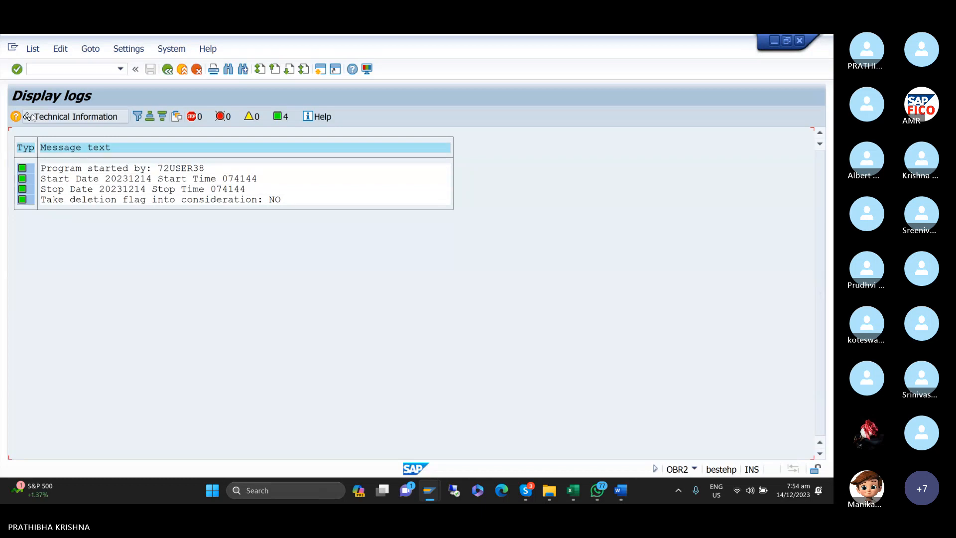
pyautogui.click(168, 70)
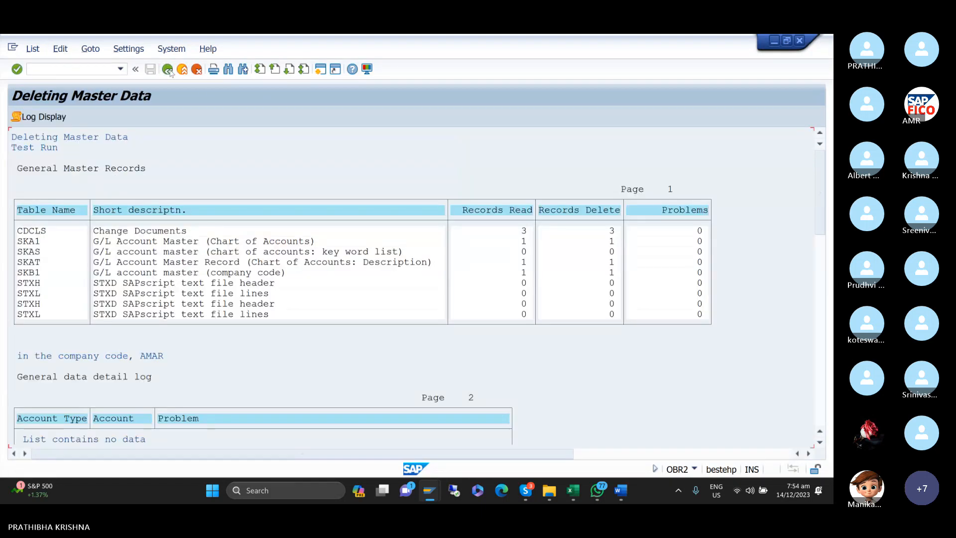
pyautogui.click(169, 69)
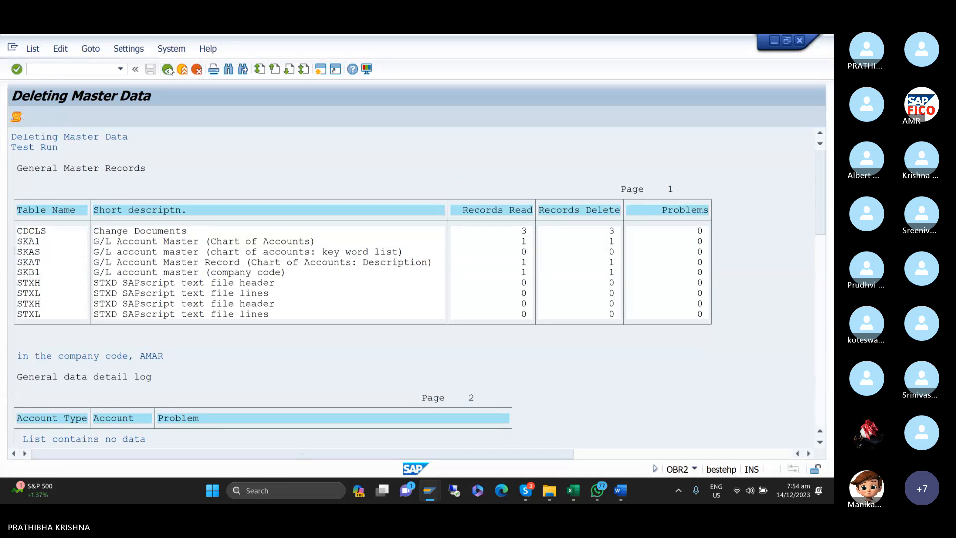
pyautogui.click(168, 69)
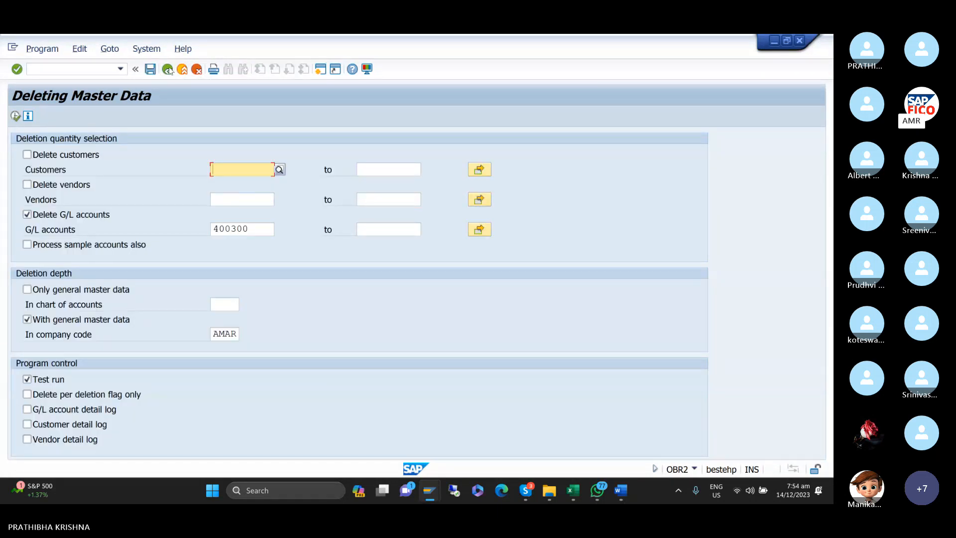
# - Try to delete account 400300 in company code AMAR with Test run switched off, and exit the transaction
pyautogui.click(27, 379)
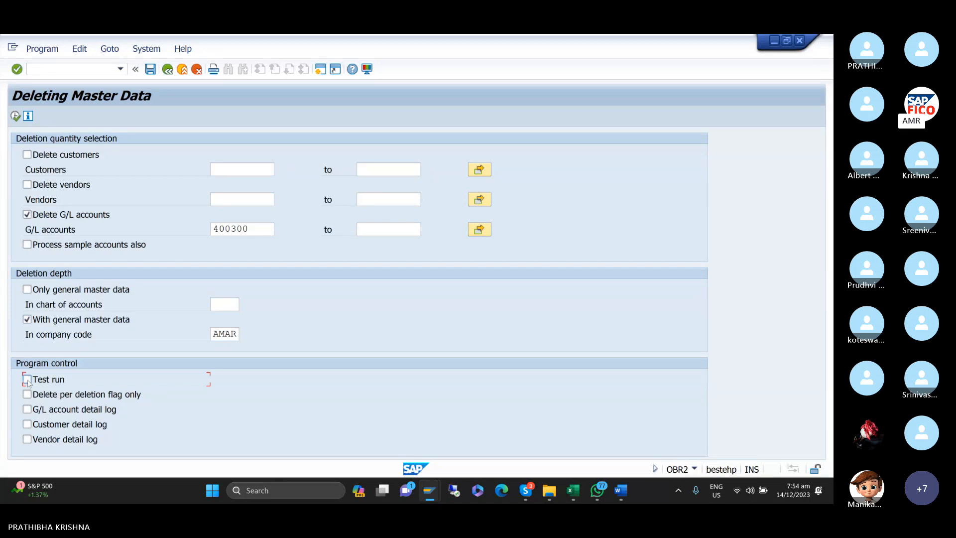
pyautogui.click(15, 116)
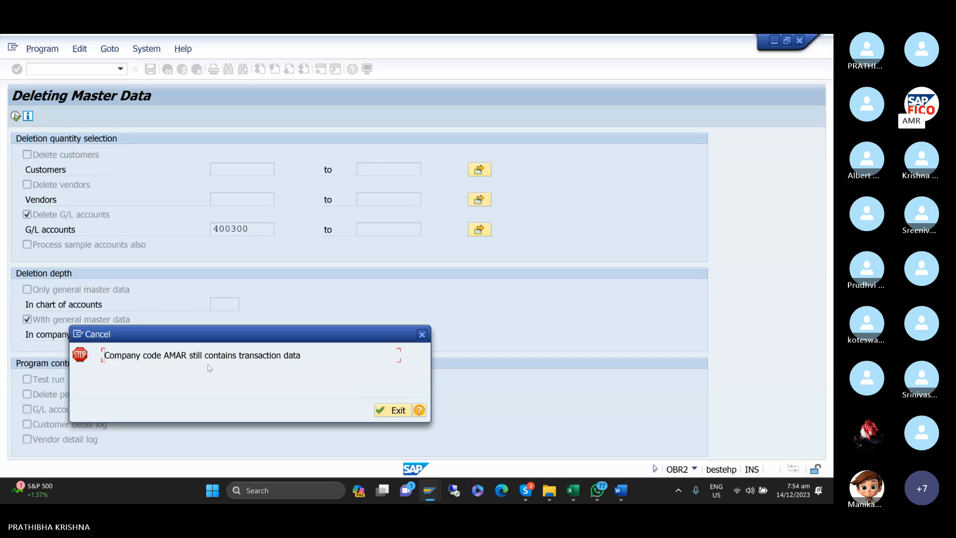
pyautogui.click(381, 411)
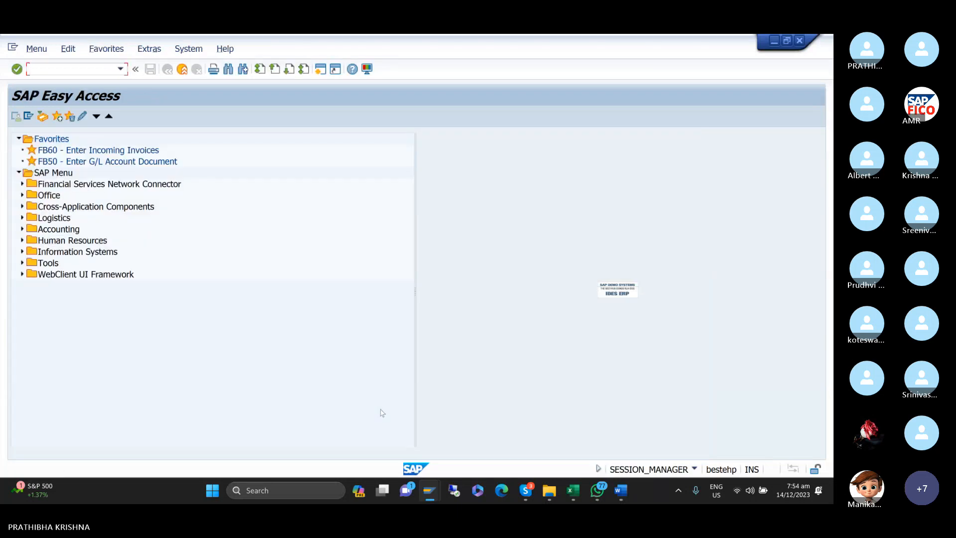
# - Switch to the G/L account maintenance session and restart transaction FS00
pyautogui.moveTo(429, 496)
pyautogui.click(424, 454)
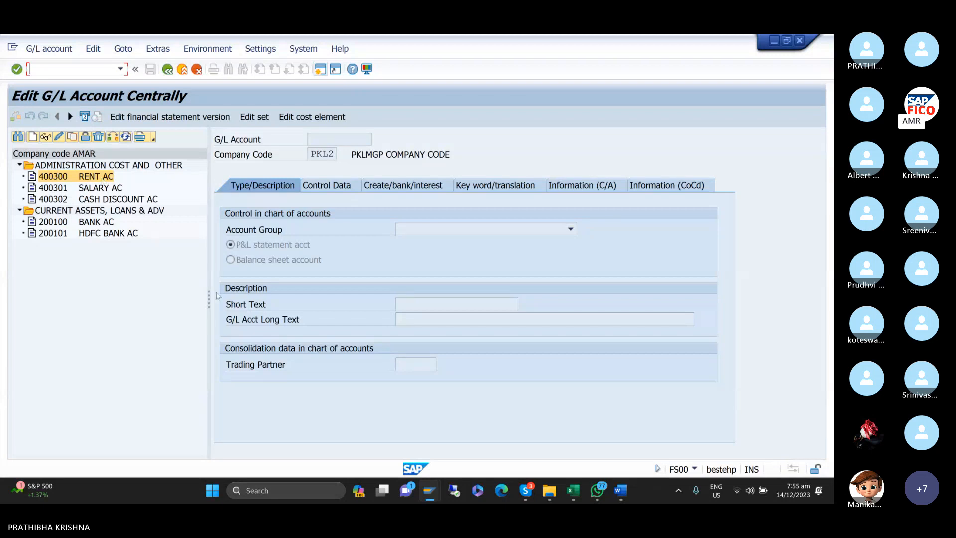
pyautogui.moveTo(209, 299); pyautogui.dragTo(197, 300)
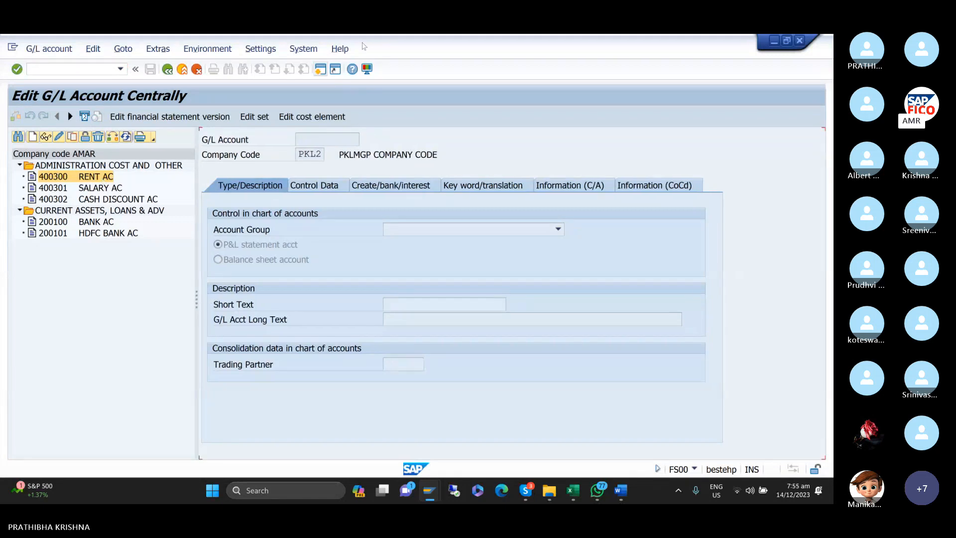
pyautogui.click(321, 139)
pyautogui.click(320, 69)
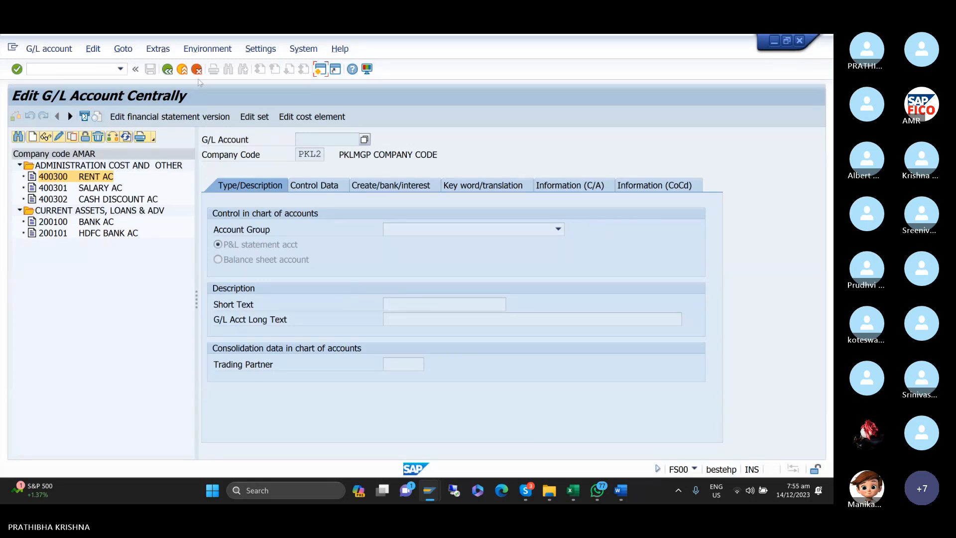
pyautogui.click(120, 70)
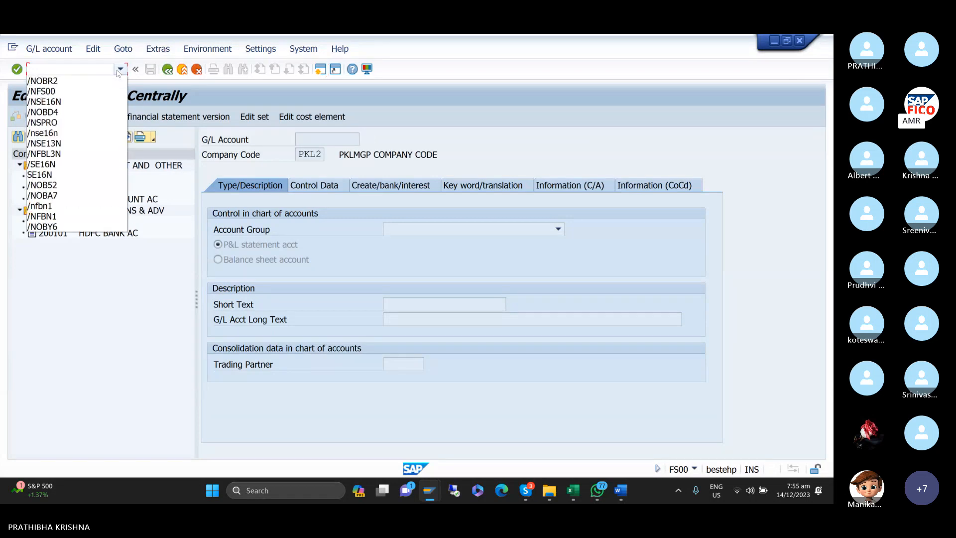
pyautogui.click(100, 92)
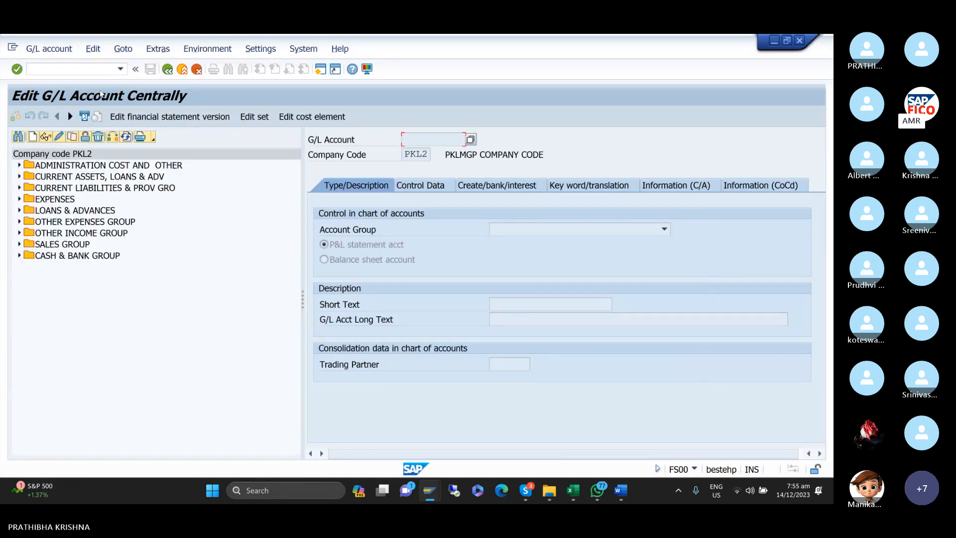
# - Change the account list to company code AMAR and expand its two account groups
pyautogui.moveTo(303, 297); pyautogui.dragTo(199, 301)
pyautogui.click(113, 137)
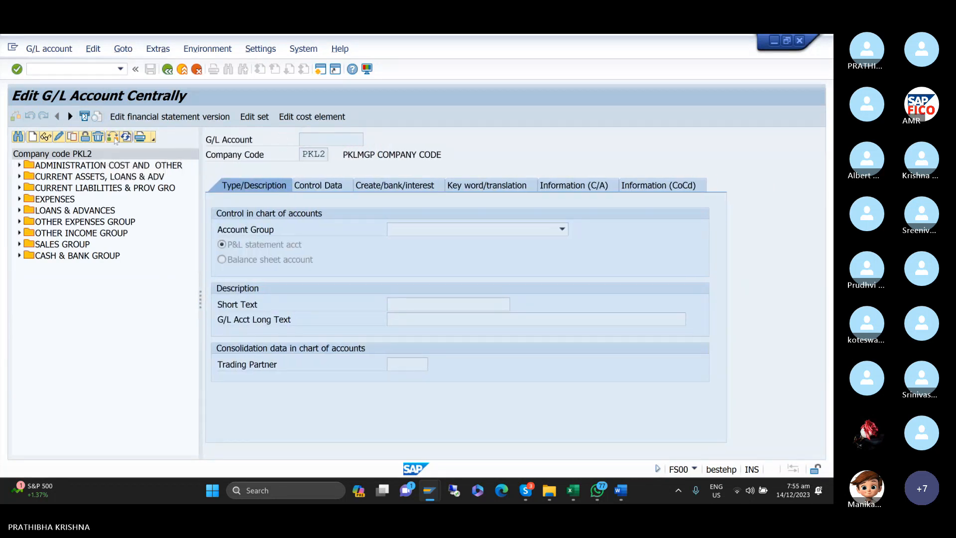
pyautogui.write('AMAR')
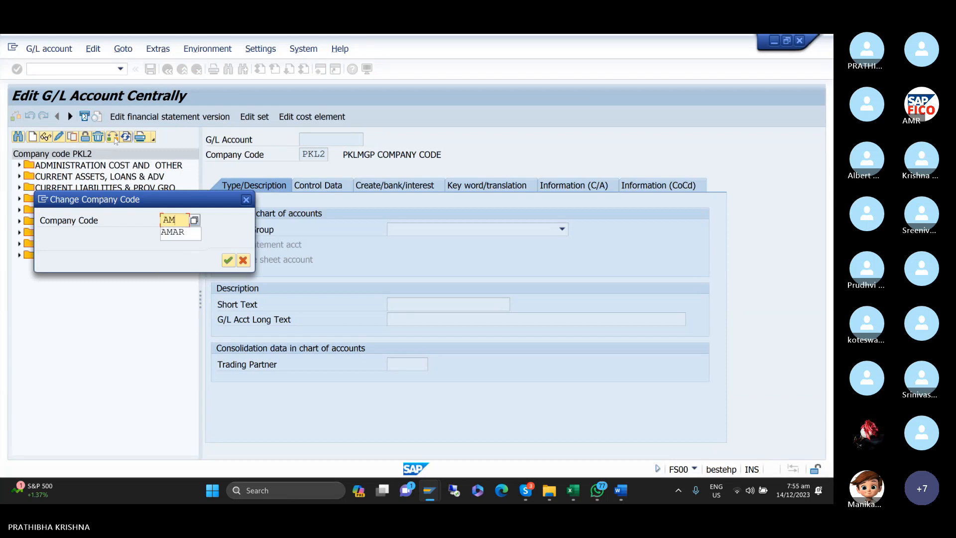
pyautogui.click(227, 261)
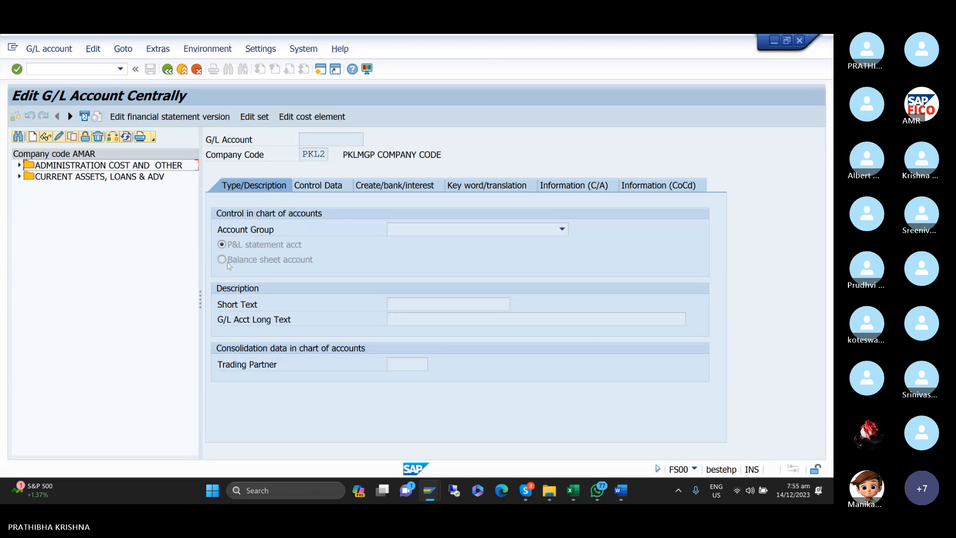
pyautogui.click(19, 165)
pyautogui.click(19, 211)
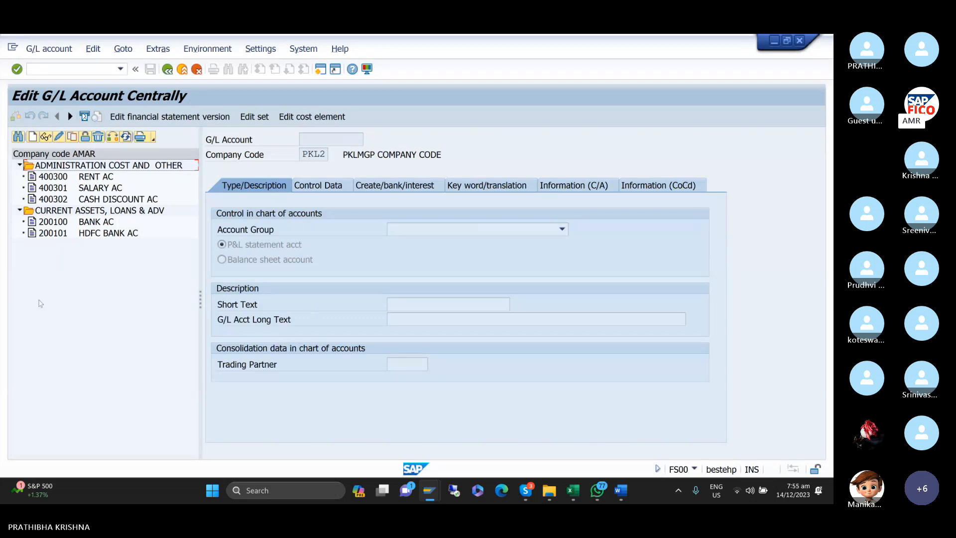
# - Select account 400302 CASH DISCOUNT AC in the list and open transaction OBR2 in a new session
pyautogui.click(95, 200)
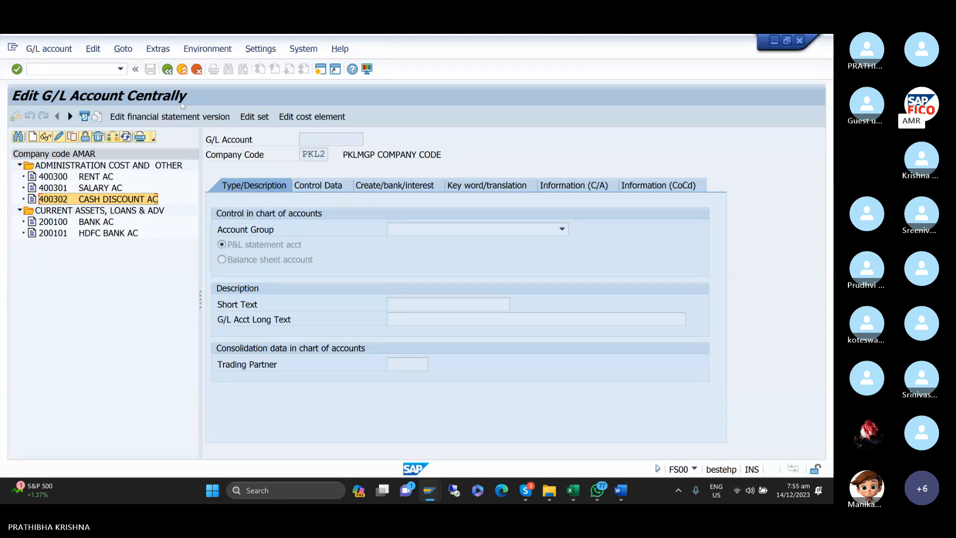
pyautogui.click(320, 69)
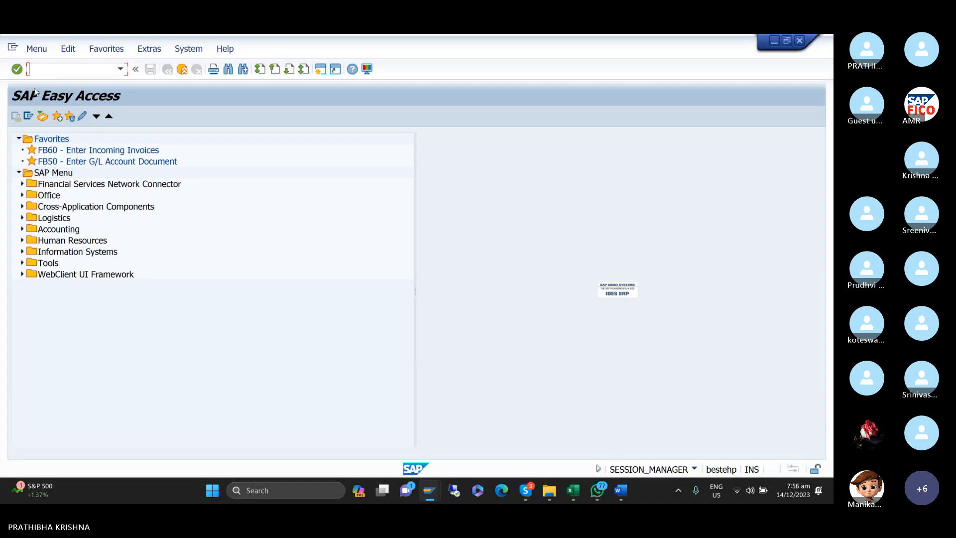
pyautogui.click(120, 68)
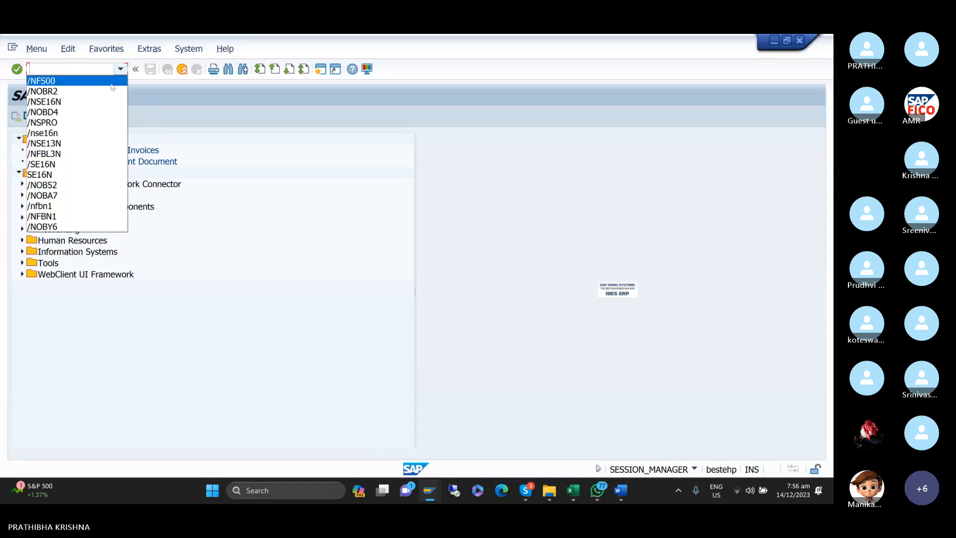
pyautogui.click(112, 91)
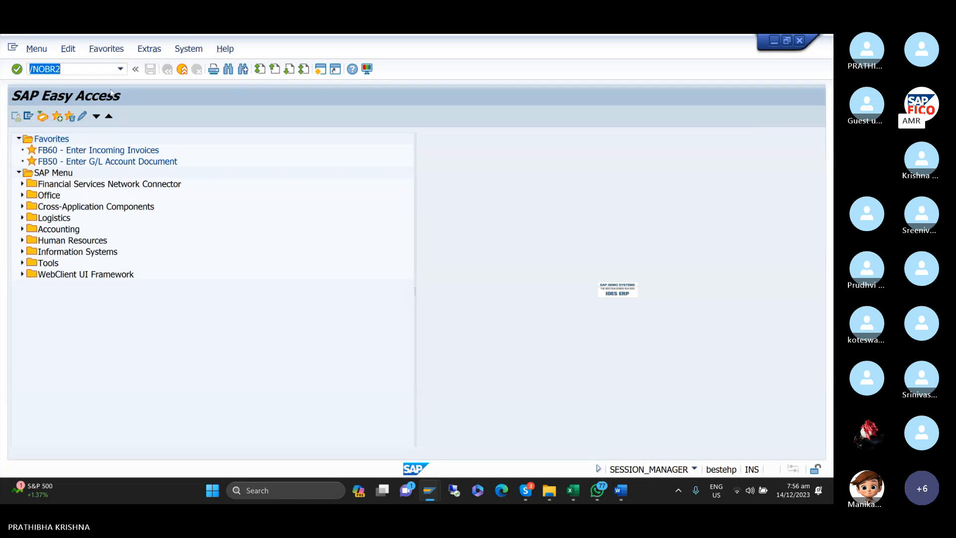
pyautogui.press('Return')
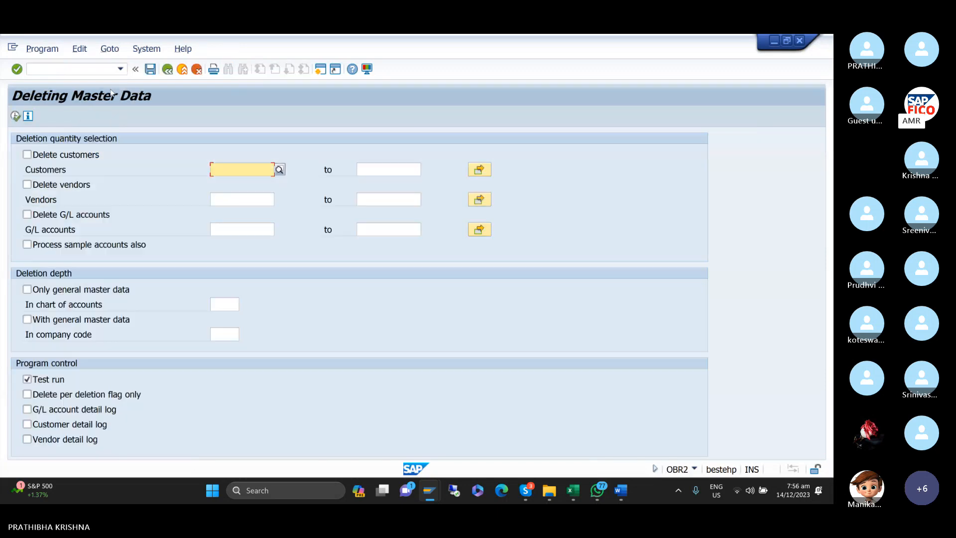
# - Enable Delete G/L accounts for account 400302 and enter AMAR as the company code
pyautogui.click(27, 214)
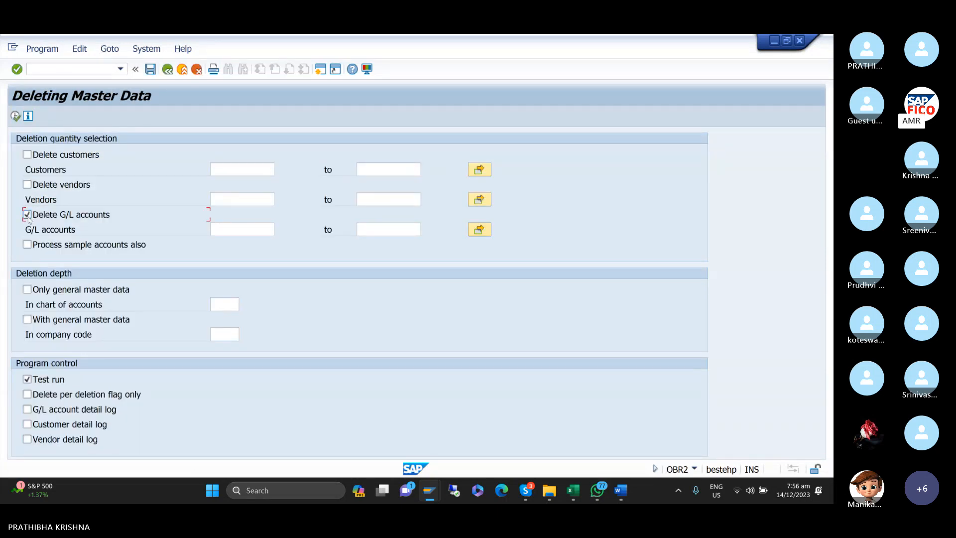
pyautogui.click(245, 229)
pyautogui.write('400')
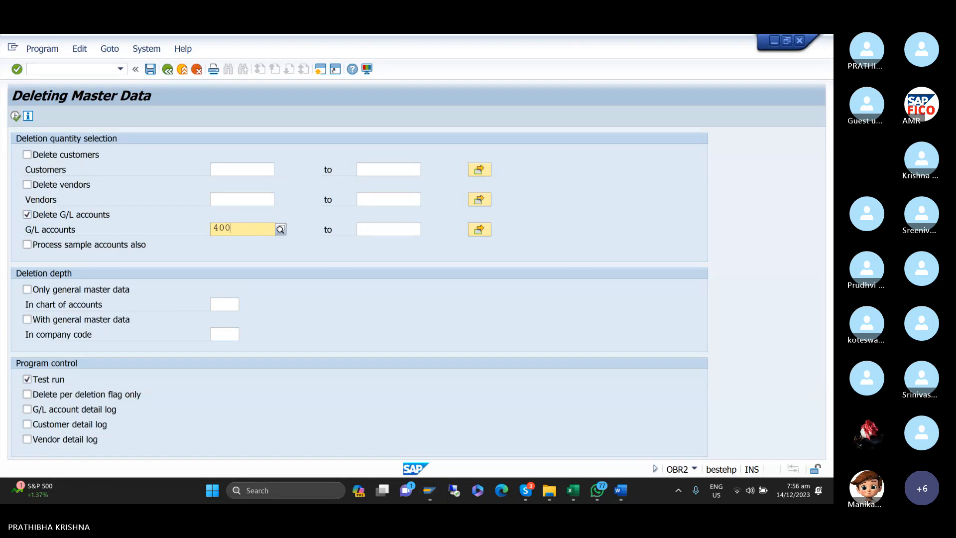
pyautogui.write('302')
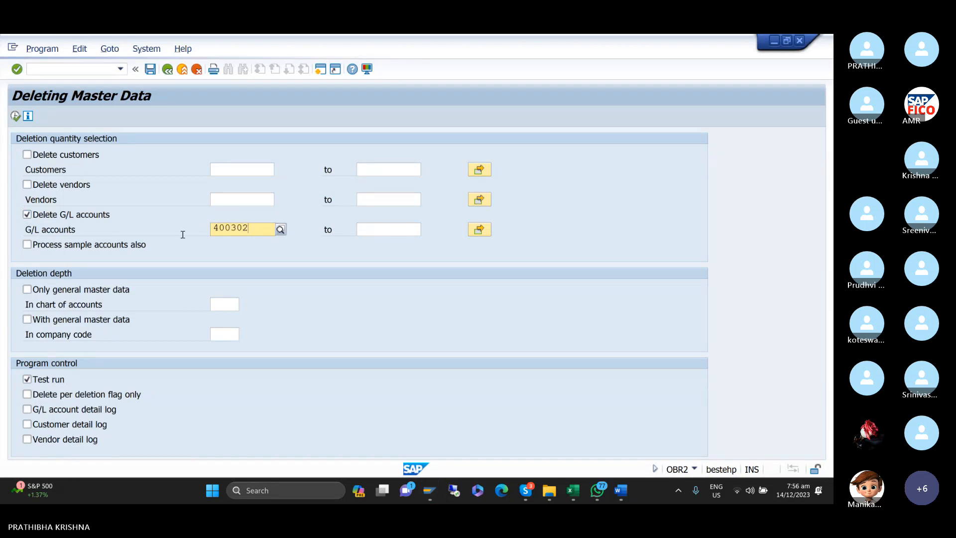
pyautogui.click(157, 330)
pyautogui.click(221, 334)
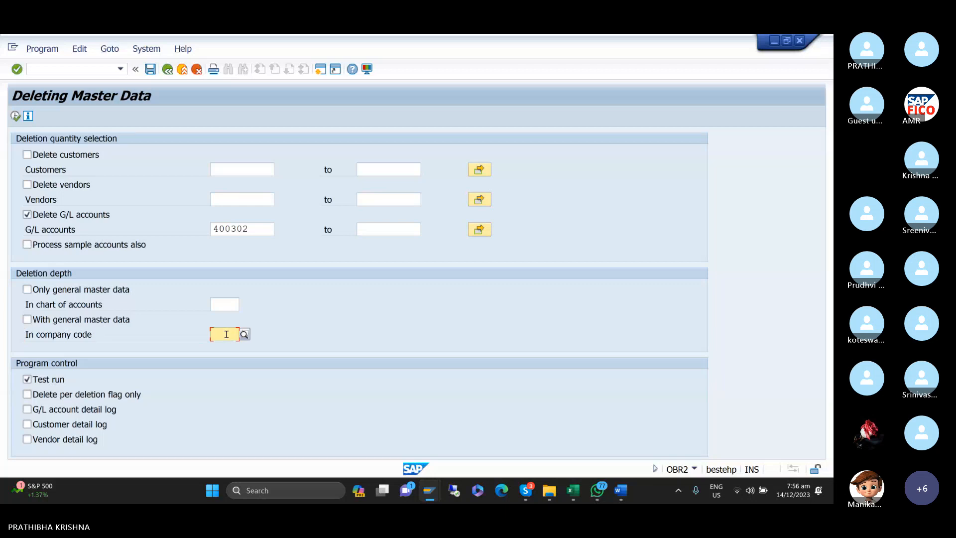
pyautogui.write('AMAR')
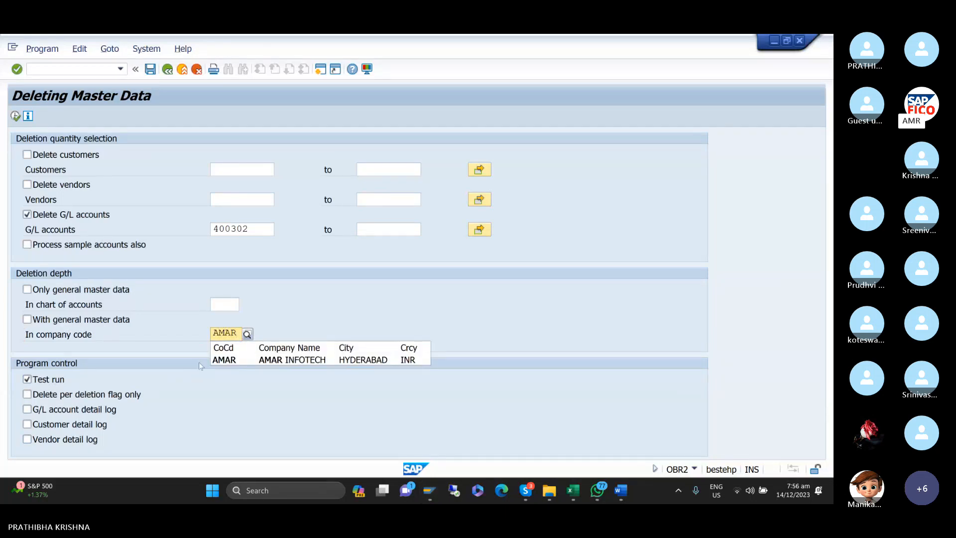
pyautogui.click(220, 360)
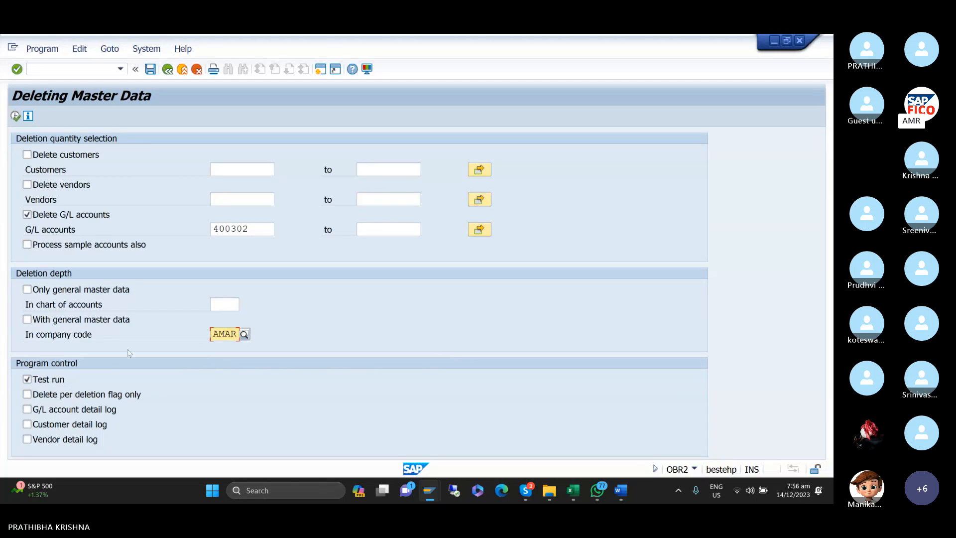
# - Execute the deletion of account 400302 as a test run, examine its message log and return to the selection screen
pyautogui.click(27, 380)
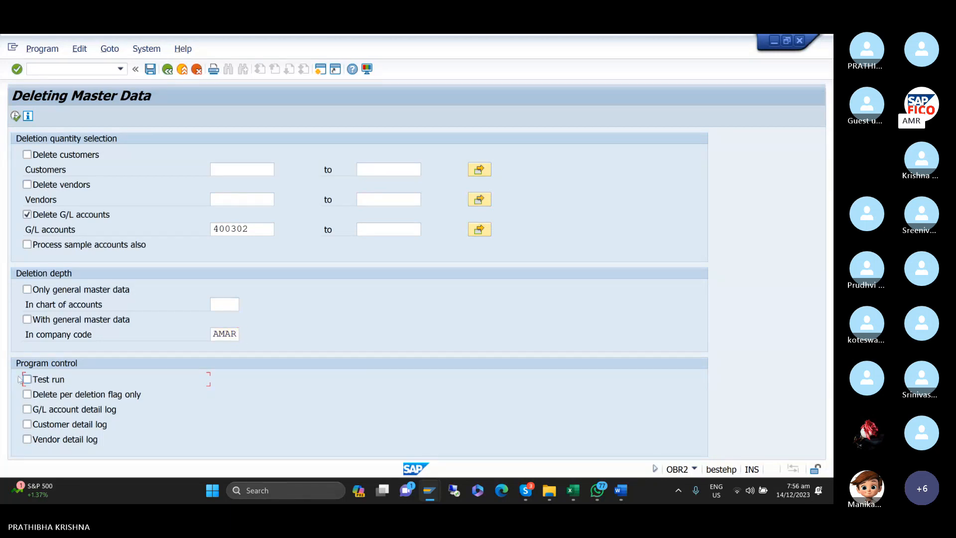
pyautogui.click(28, 378)
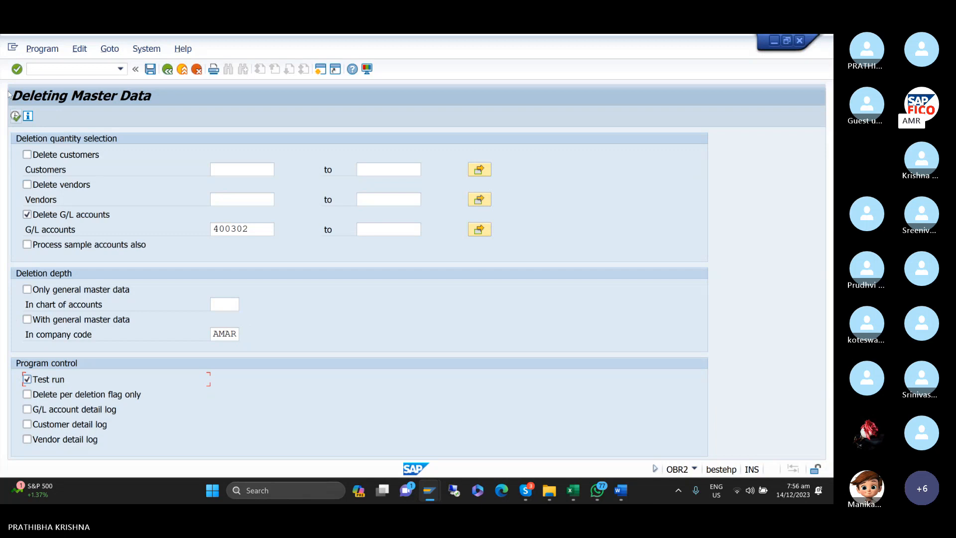
pyautogui.click(15, 116)
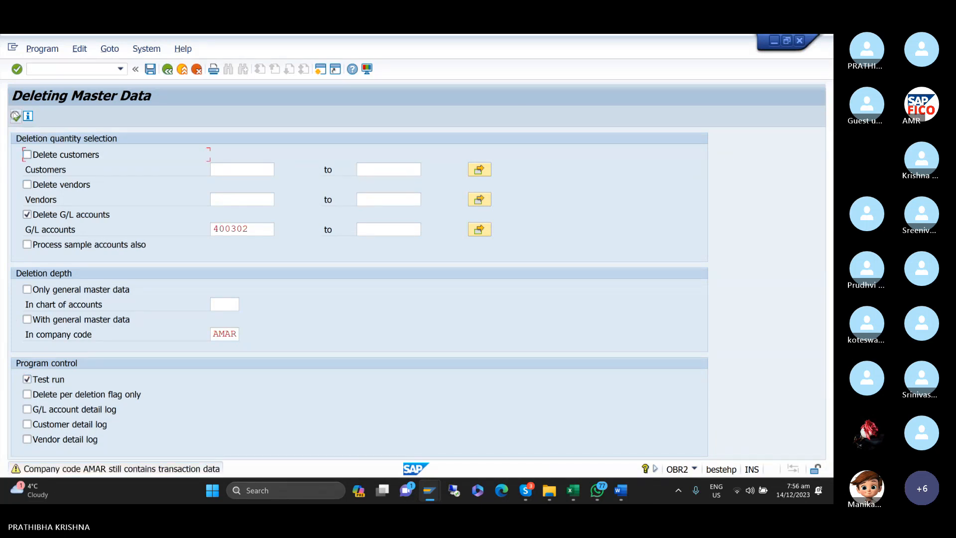
pyautogui.click(15, 116)
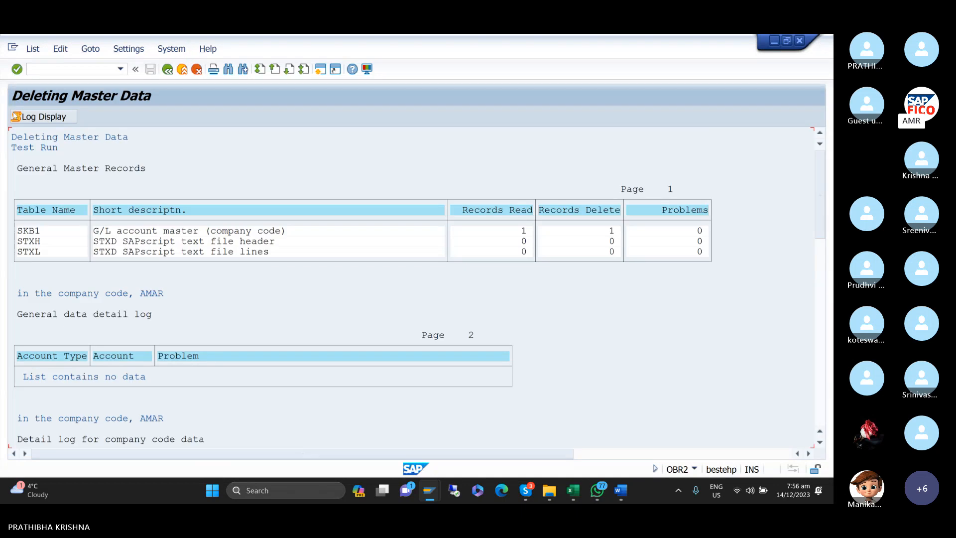
pyautogui.click(42, 116)
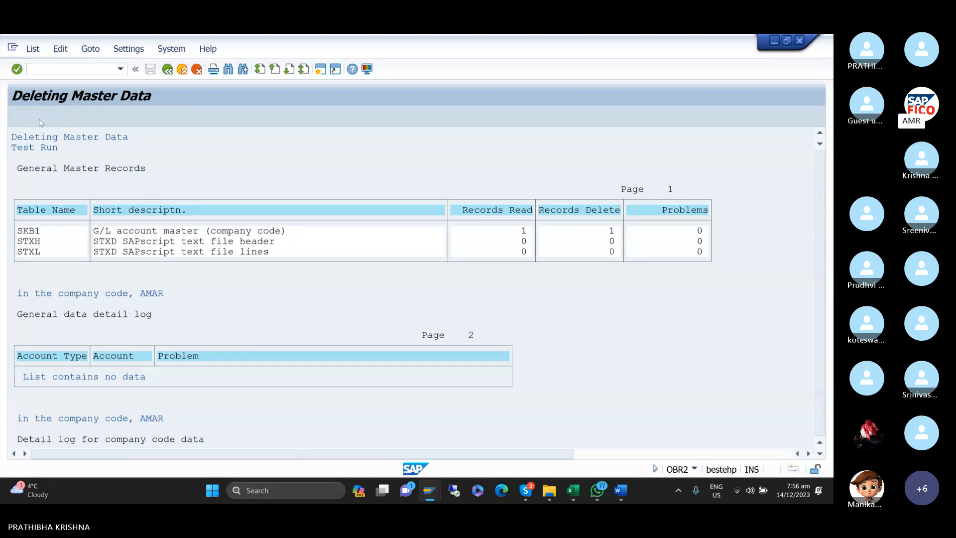
pyautogui.click(168, 70)
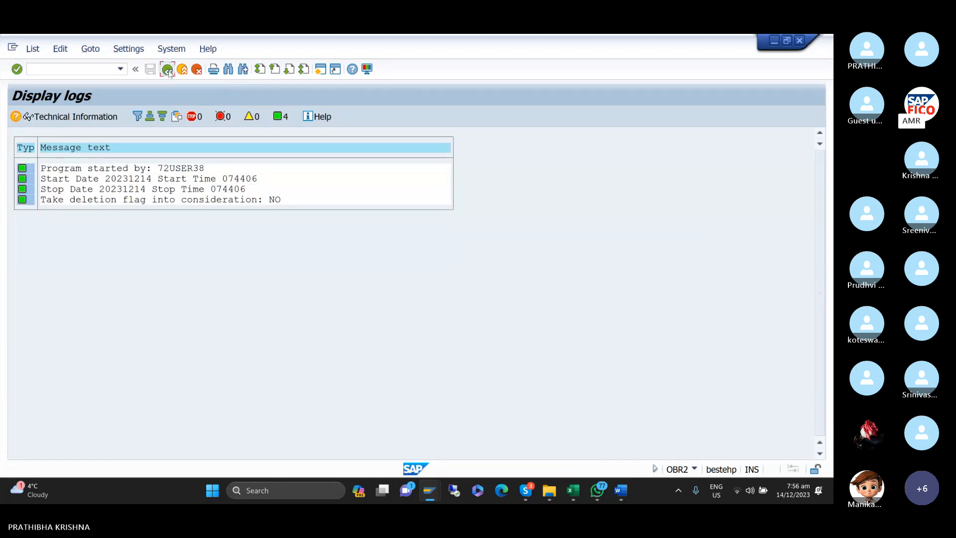
pyautogui.click(168, 70)
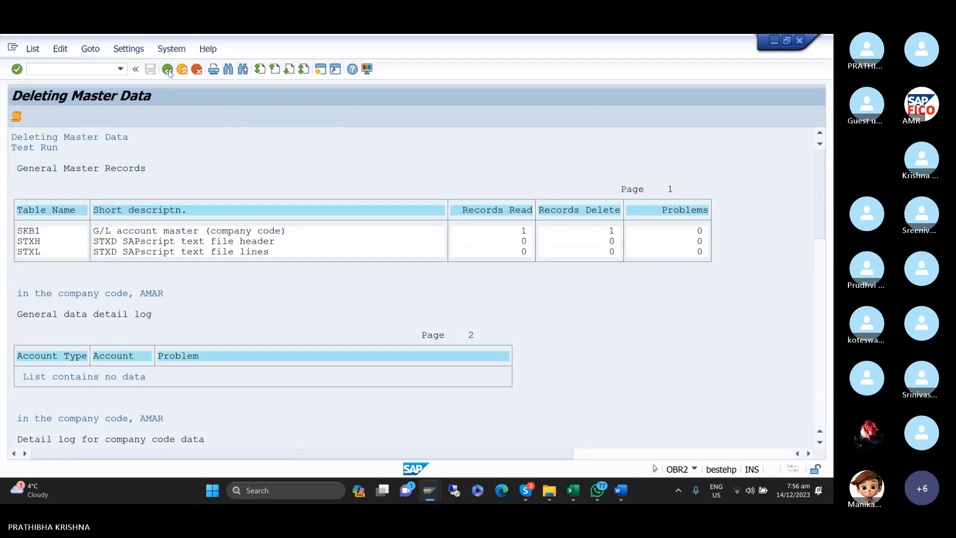
# - Try to delete account 400302 from company code AMAR with Test run disabled
pyautogui.click(27, 379)
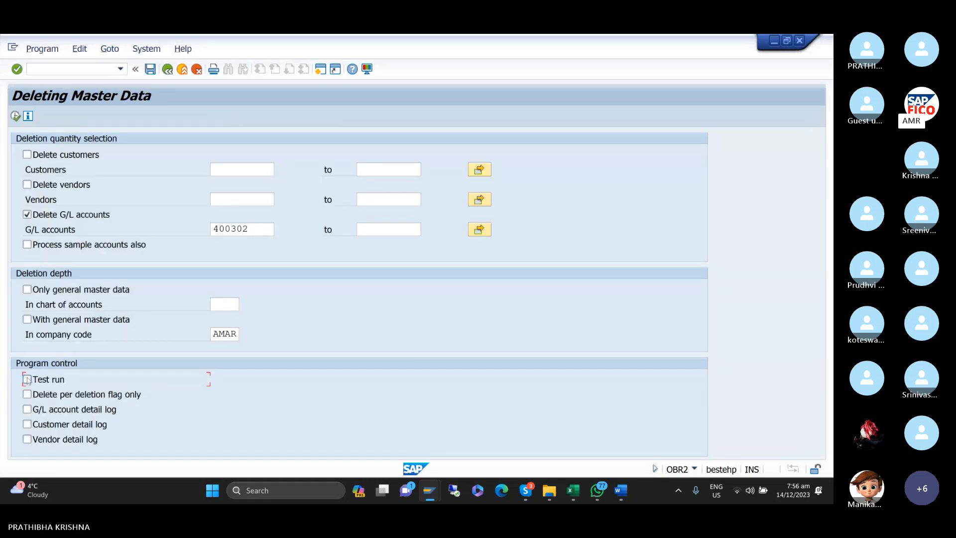
pyautogui.click(16, 116)
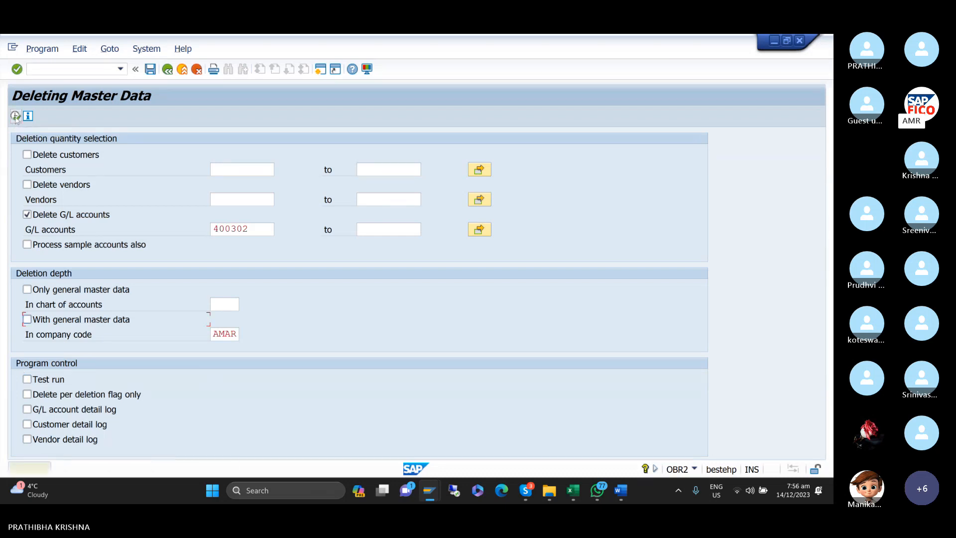
pyautogui.click(16, 116)
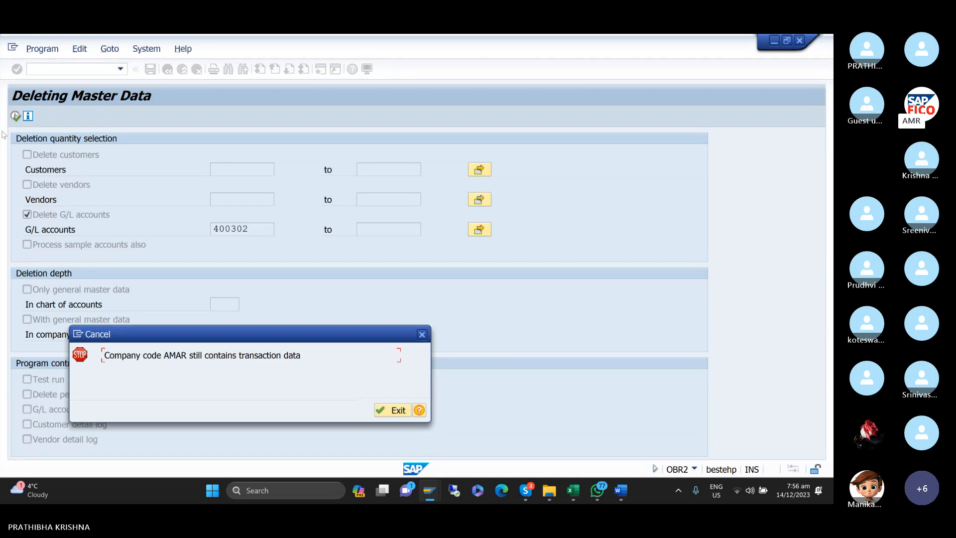
pyautogui.click(397, 410)
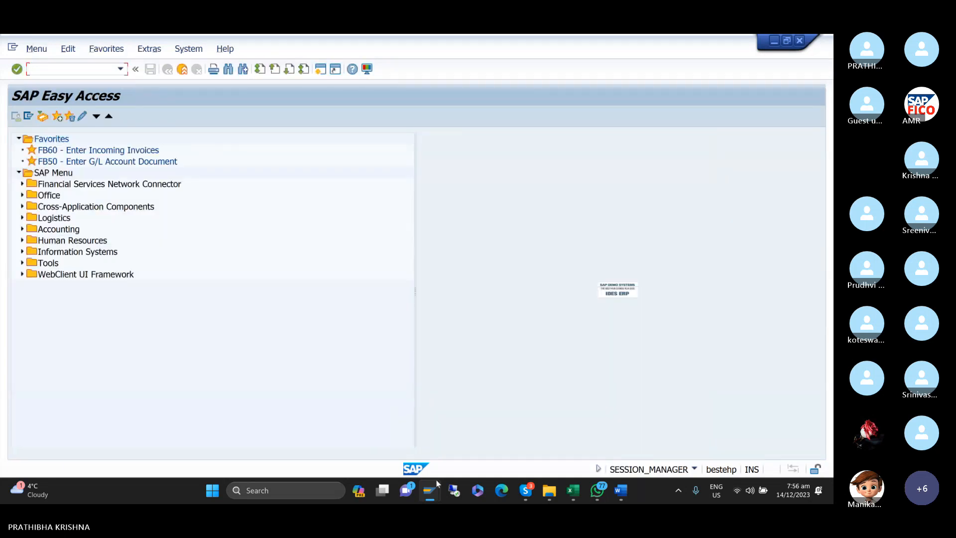
# - Switch to the Edit G/L Account Centrally session and copy account 400300 RENT AC to new account 400303 in company code AMAR
pyautogui.moveTo(435, 495)
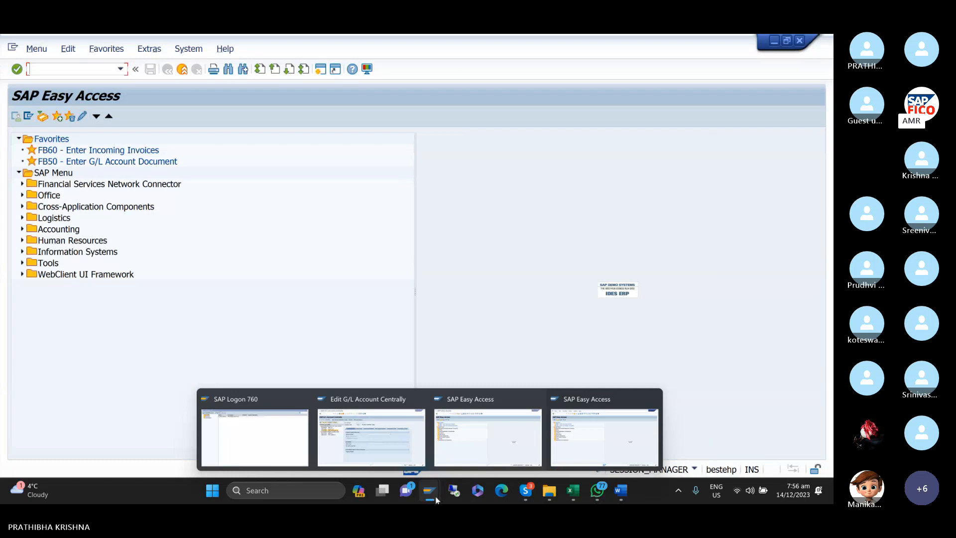
pyautogui.click(393, 444)
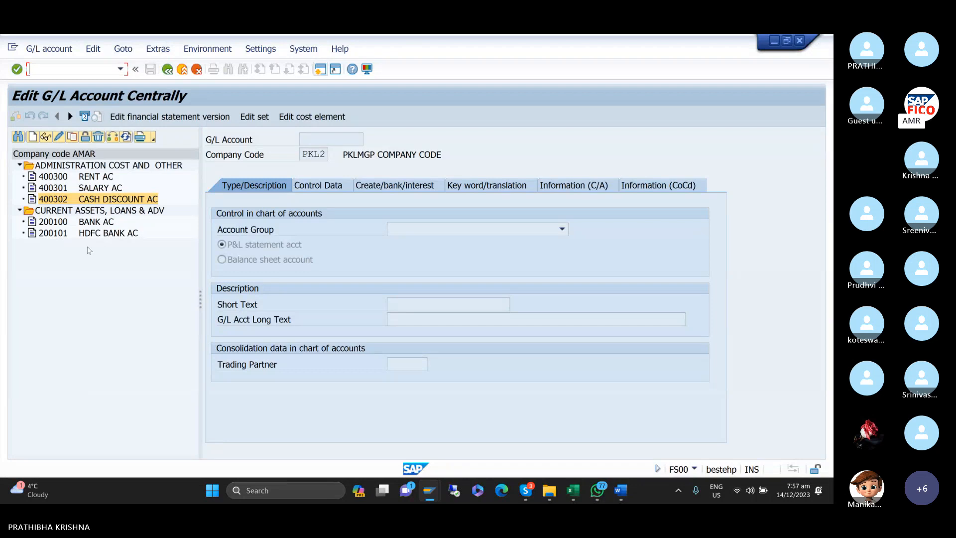
pyautogui.click(96, 178)
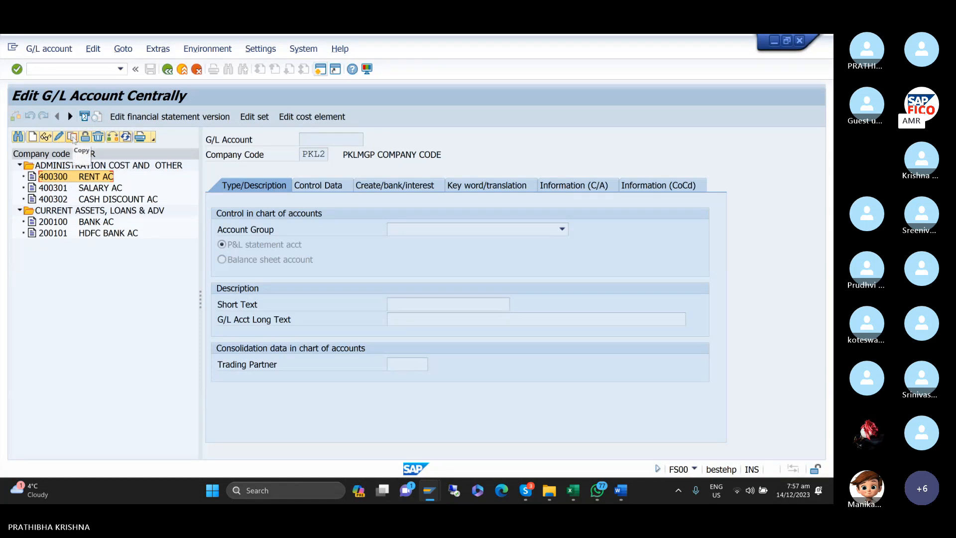
pyautogui.click(72, 138)
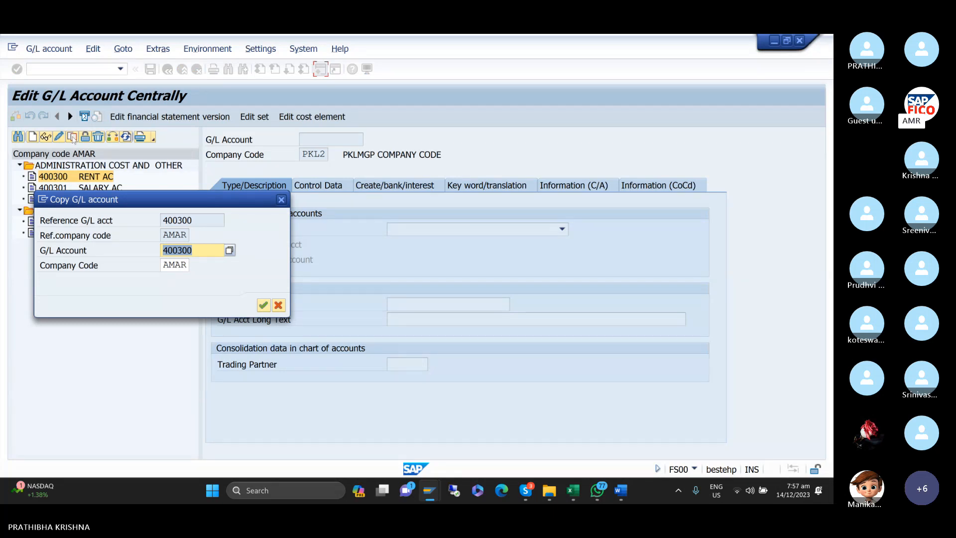
pyautogui.moveTo(122, 208); pyautogui.dragTo(119, 234)
pyautogui.click(205, 280)
pyautogui.press('BackSpace')
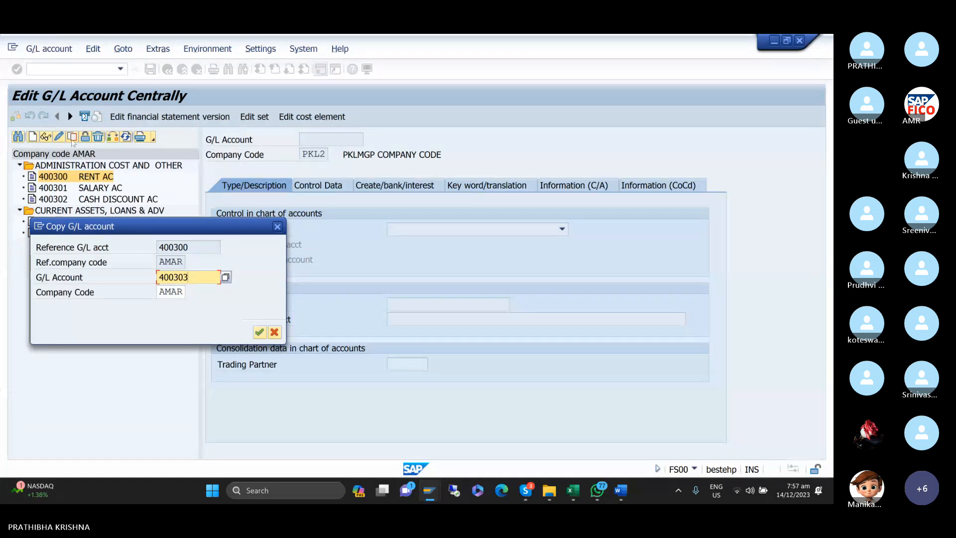
pyautogui.click(260, 331)
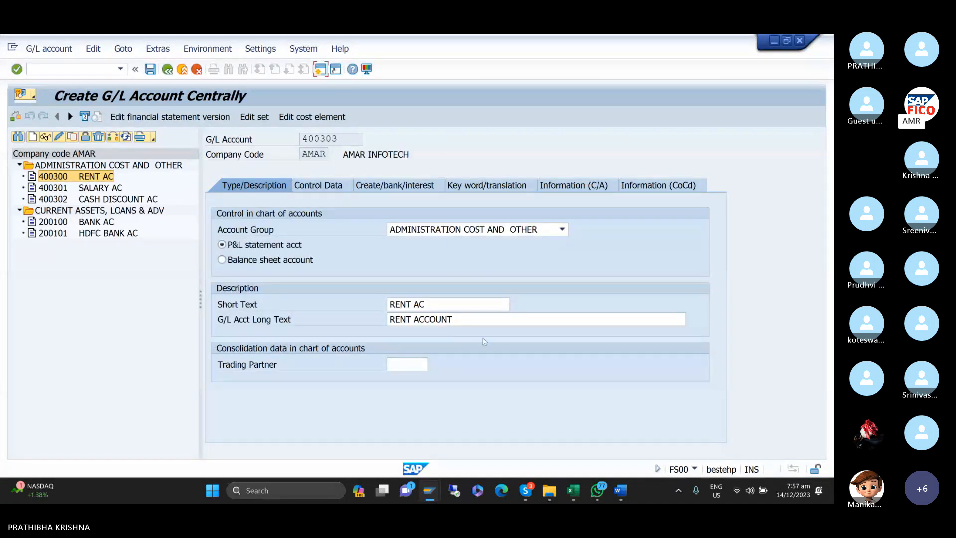
# - Set the new account's short text to RENT AC-2 and long text to RENT ACCOUNT-2, check its control settings and save it
pyautogui.click(433, 304)
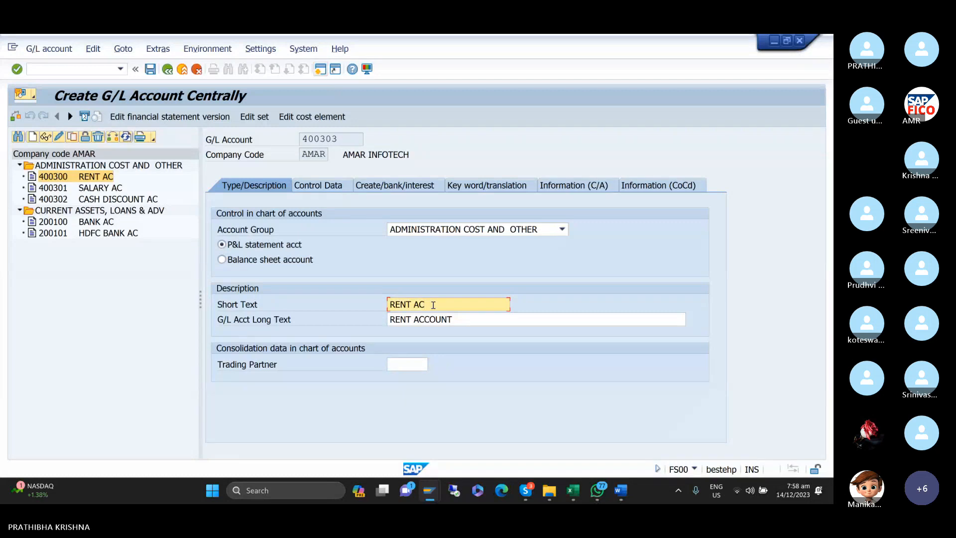
pyautogui.click(461, 318)
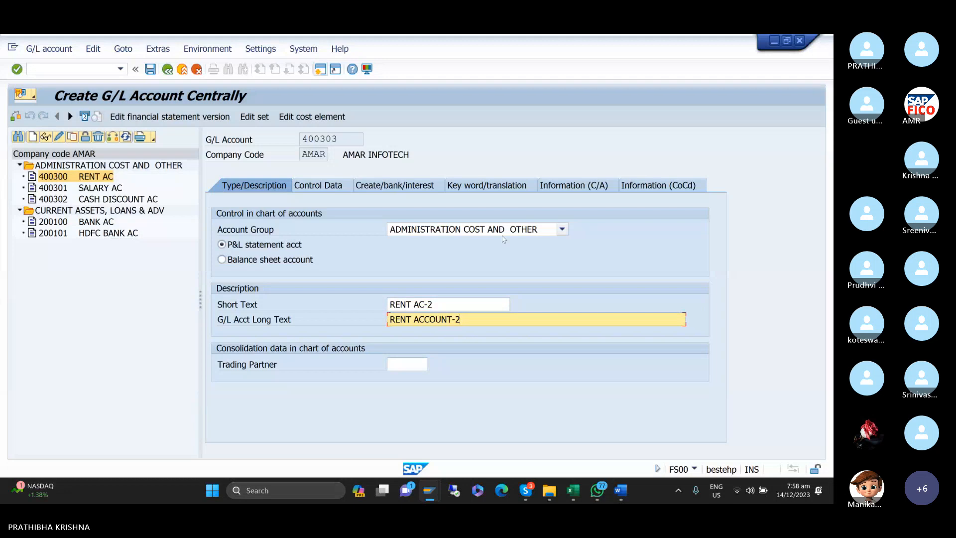
pyautogui.click(320, 188)
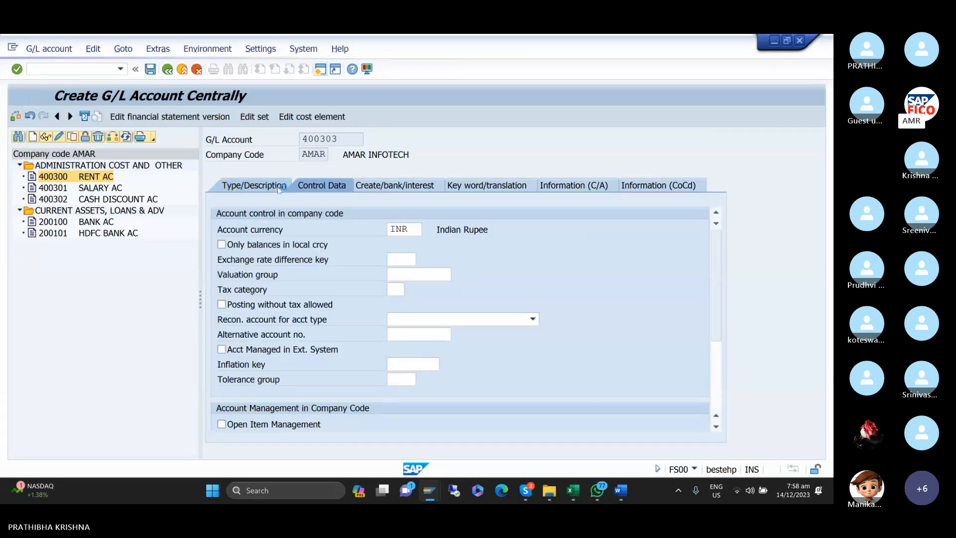
pyautogui.click(279, 188)
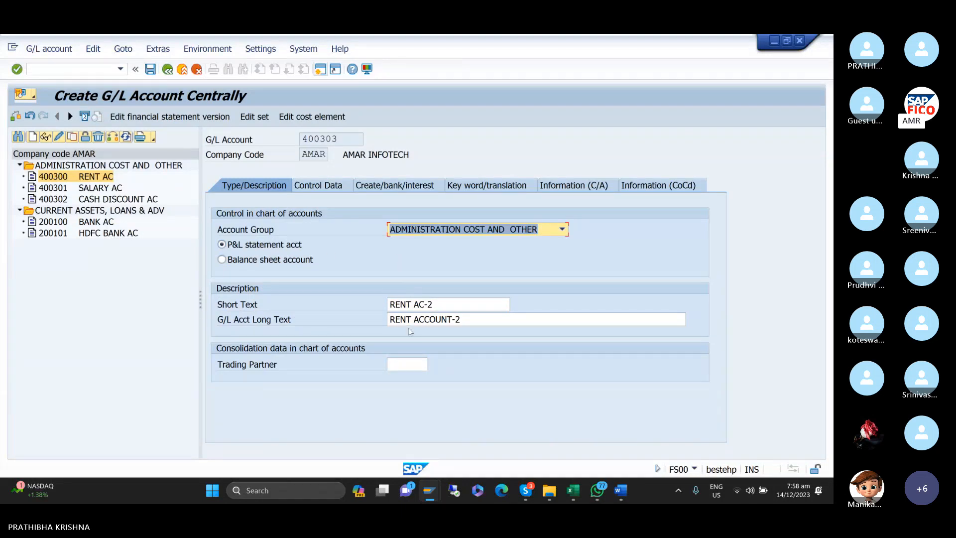
pyautogui.click(344, 189)
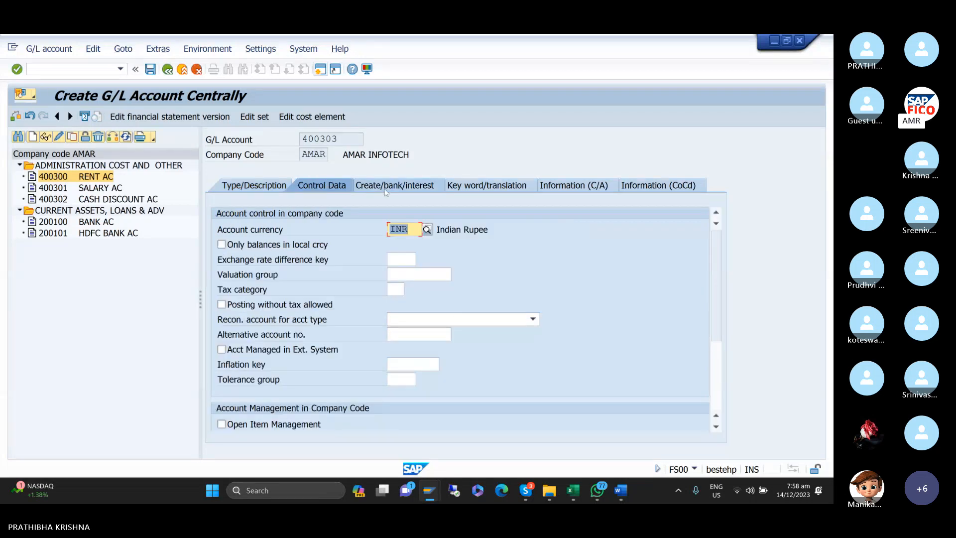
pyautogui.click(386, 191)
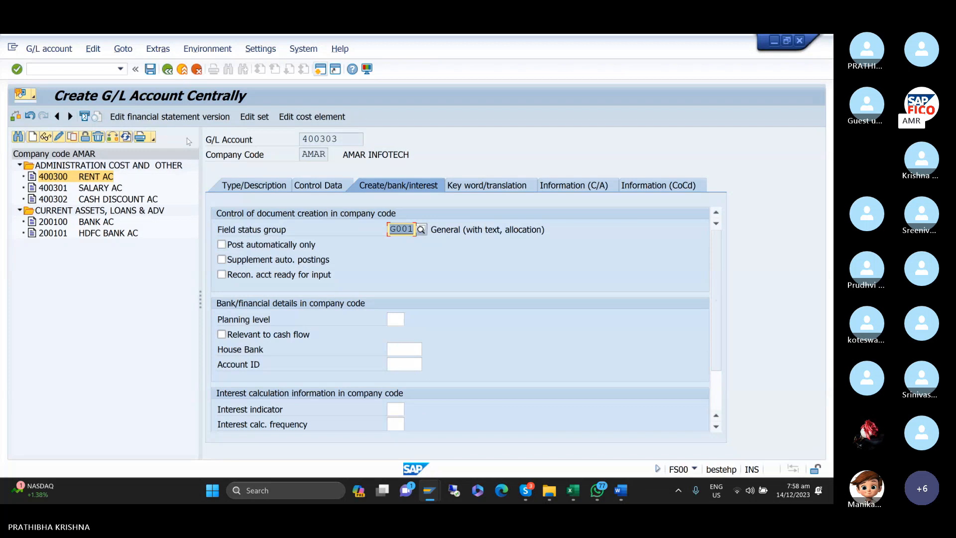
pyautogui.click(151, 72)
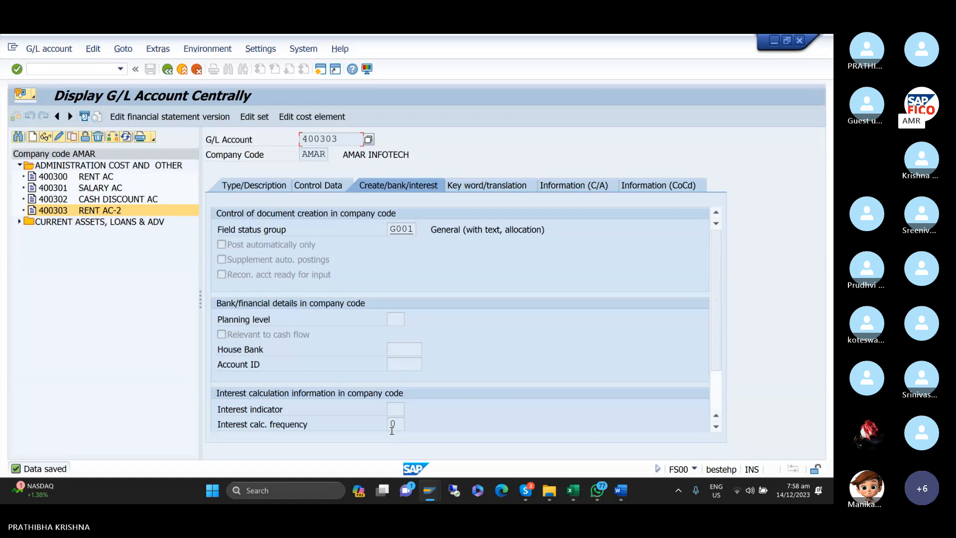
# - Switch to an SAP Easy Access session and start transaction OBR2
pyautogui.moveTo(430, 493)
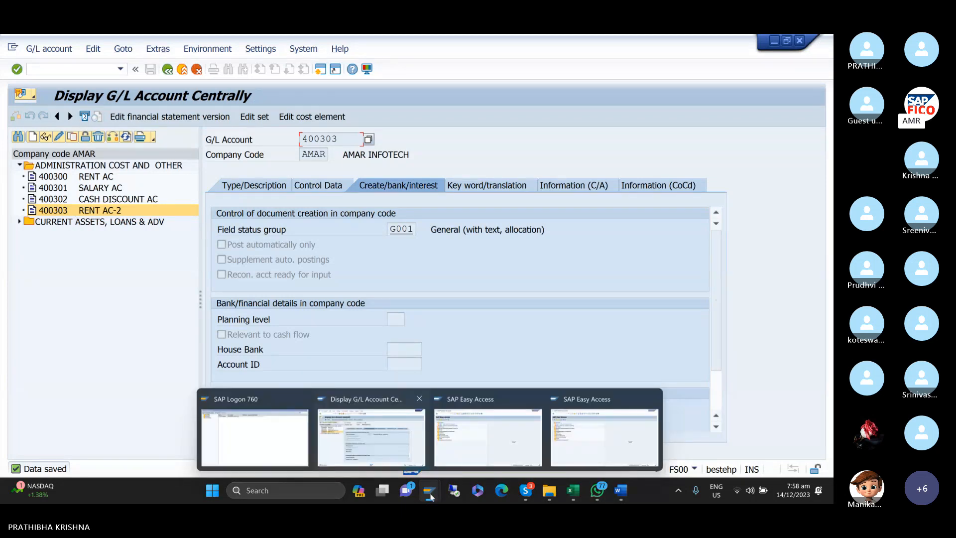
pyautogui.click(488, 437)
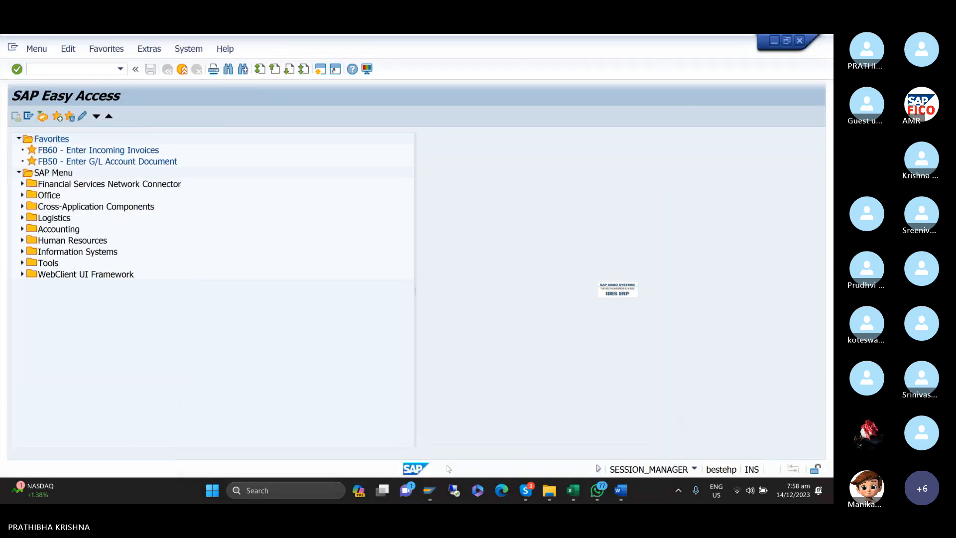
pyautogui.click(121, 68)
pyautogui.click(114, 81)
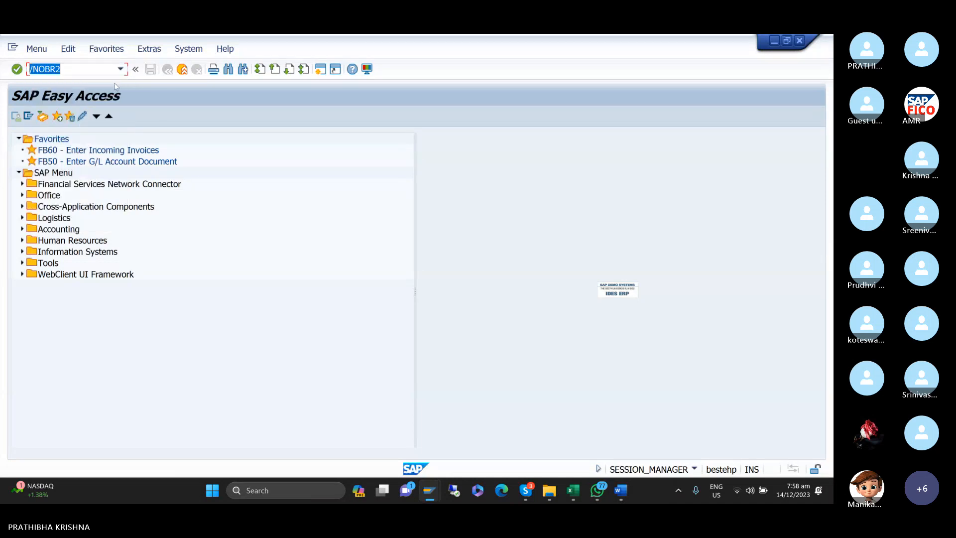
pyautogui.press('Return')
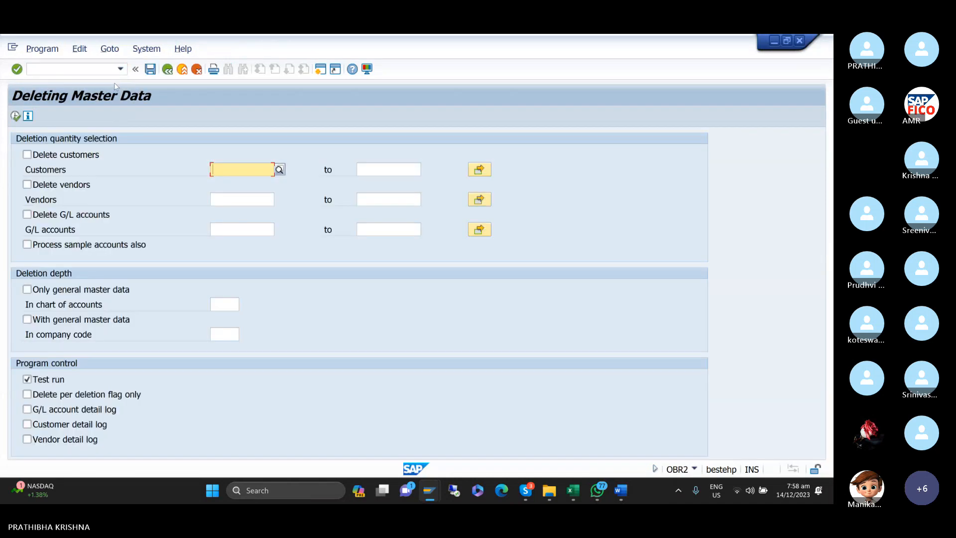
# - Enable Delete G/L accounts and enter 400303 as the G/L account
pyautogui.click(26, 214)
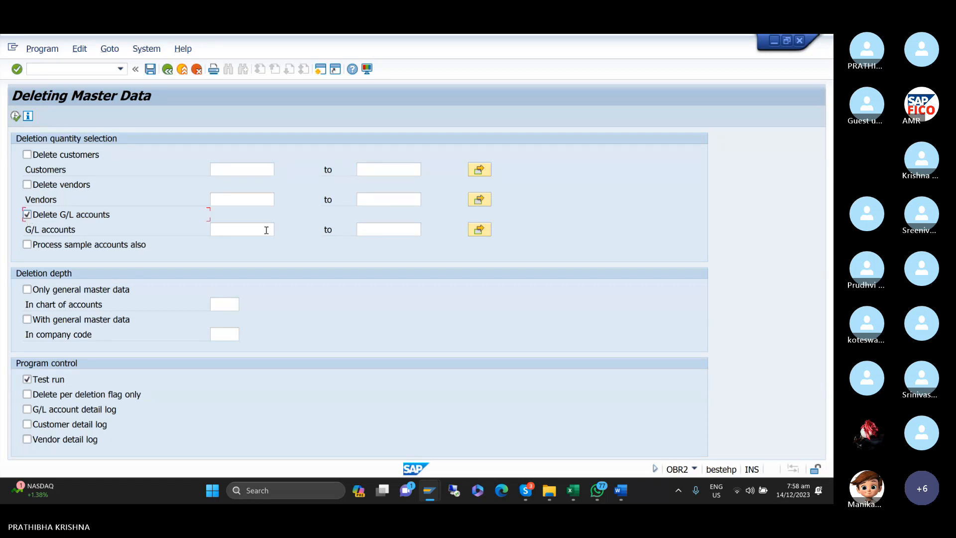
pyautogui.click(269, 229)
pyautogui.write('400303')
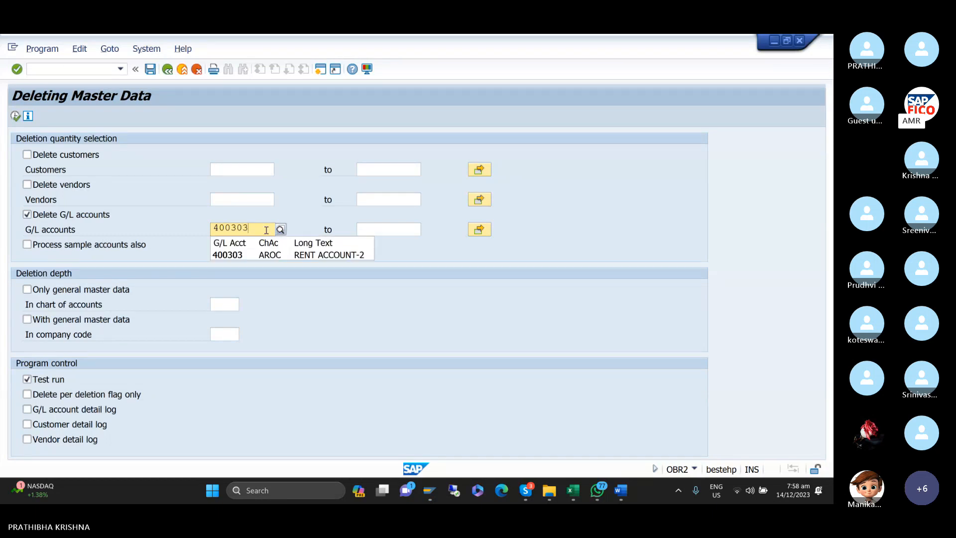
pyautogui.click(264, 255)
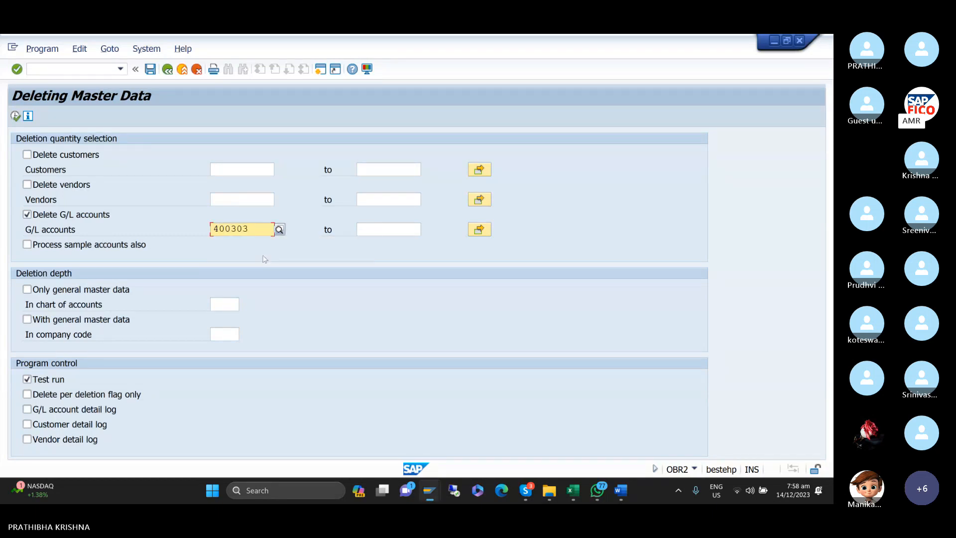
# - Set the deletion depth to company code AMAR with general master data and disable Test run
pyautogui.click(229, 335)
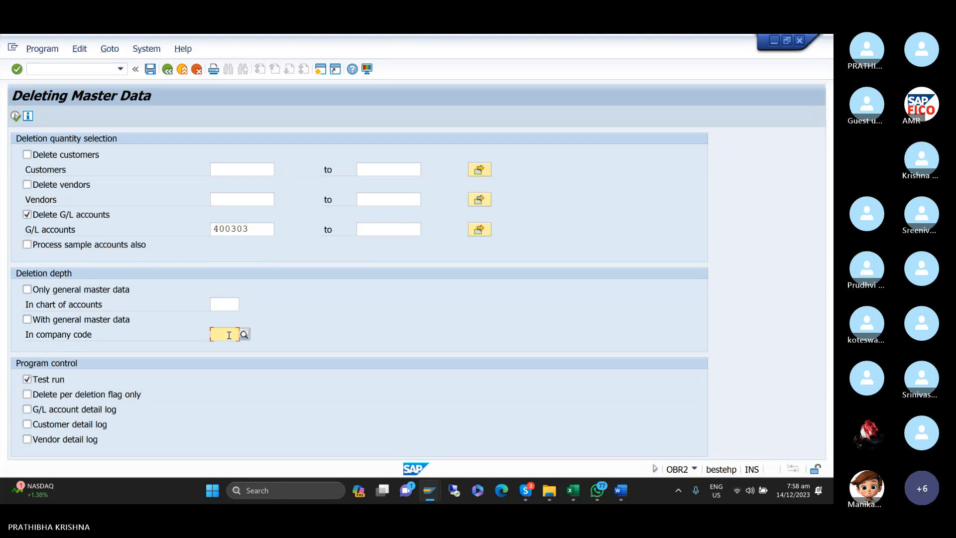
pyautogui.write('AMAR')
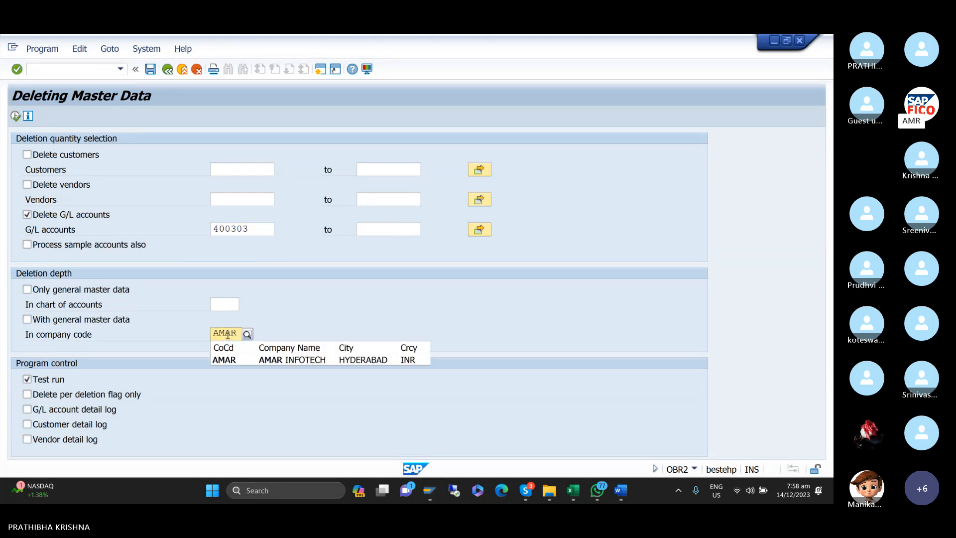
pyautogui.press('Down')
pyautogui.click(27, 319)
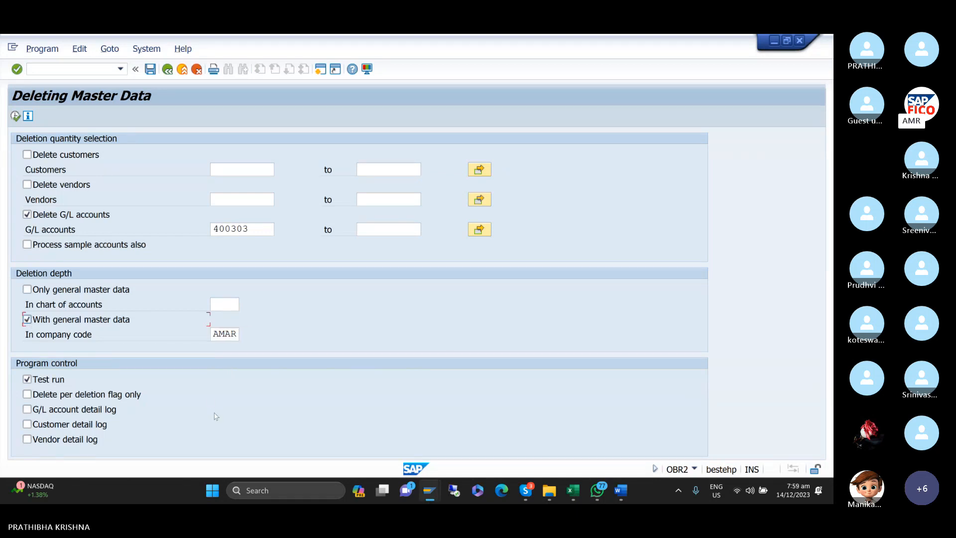
pyautogui.click(27, 380)
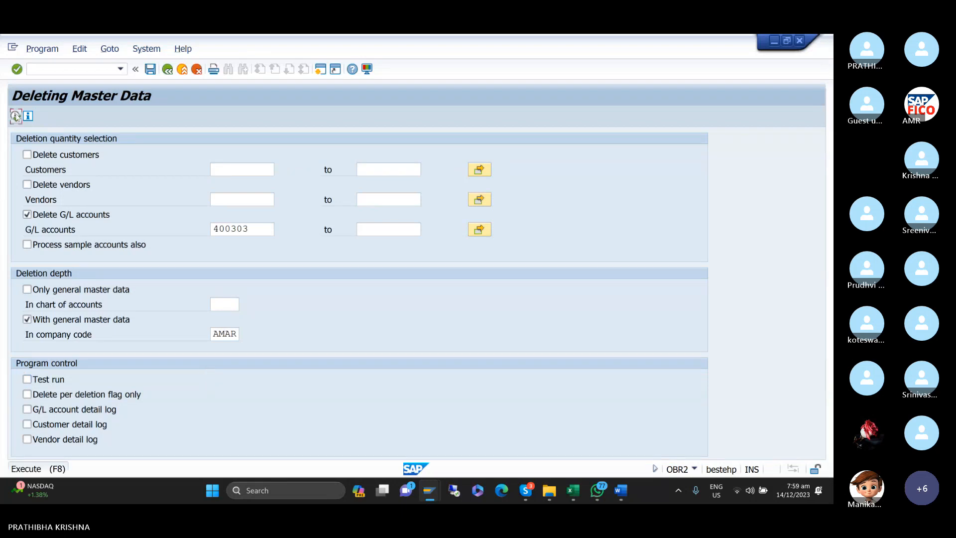
# - Execute the deletion run for G/L account 400303, accept the database deletion and review the run log
pyautogui.click(16, 116)
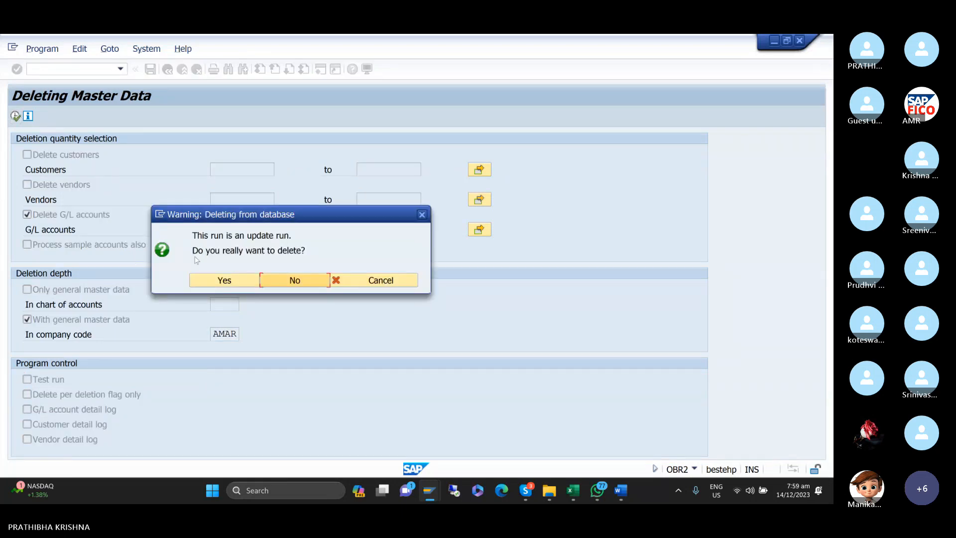
pyautogui.click(225, 281)
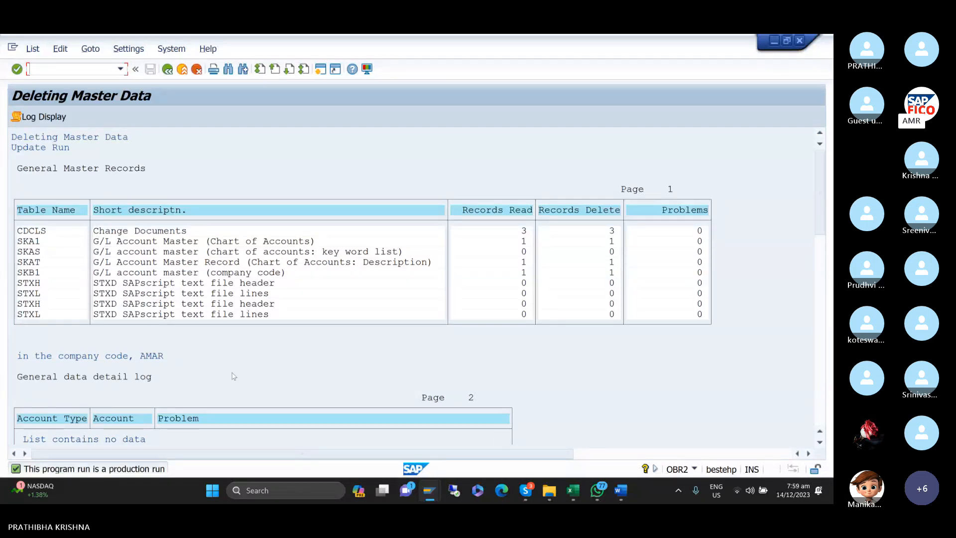
pyautogui.scroll(-2, 230, 392)
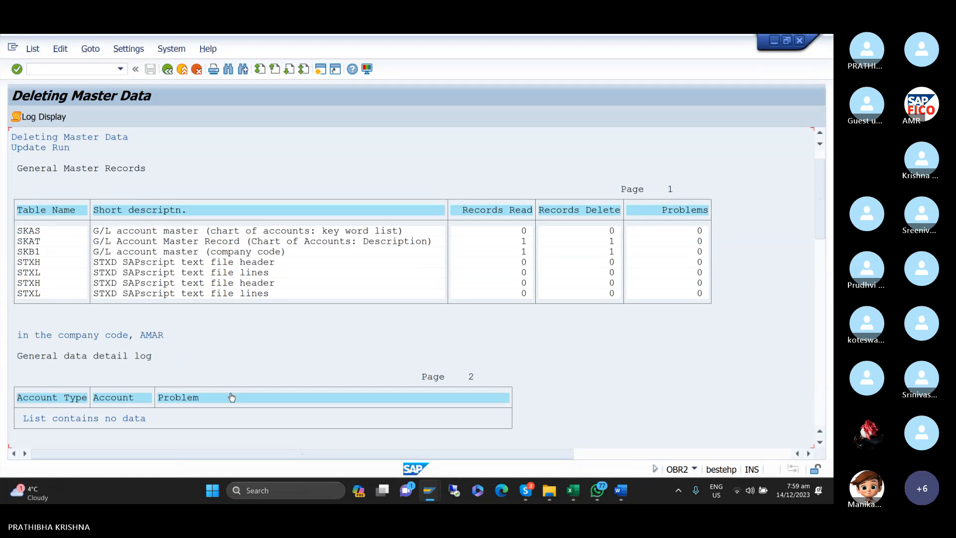
# - Restart FS00 in the G/L account session and expand both AMAR account groups to check the remaining accounts
pyautogui.moveTo(429, 488)
pyautogui.click(403, 450)
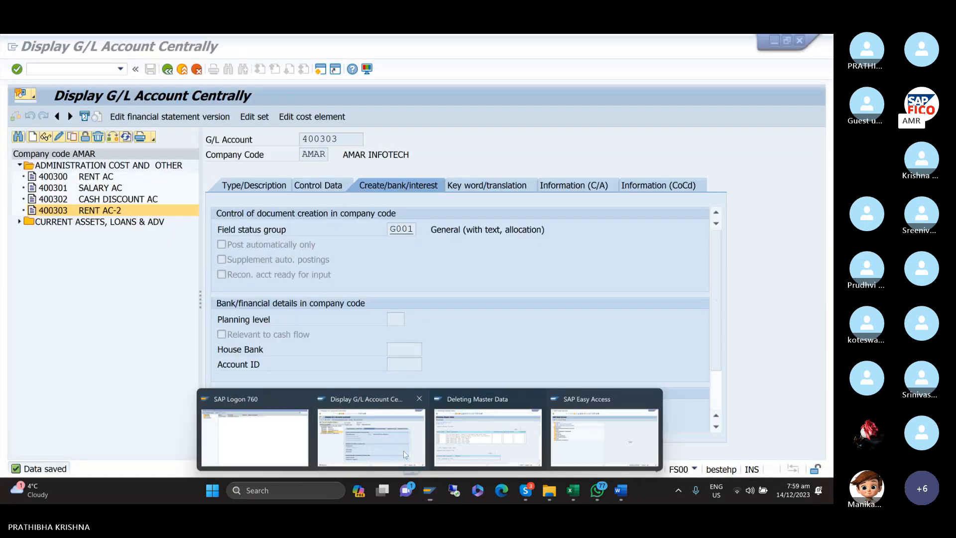
pyautogui.click(120, 69)
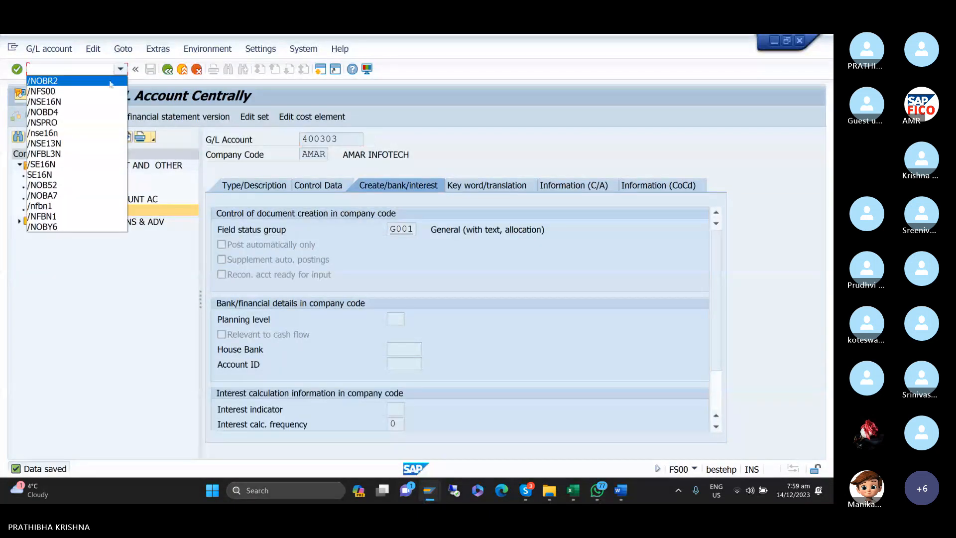
pyautogui.click(110, 92)
pyautogui.press('Return')
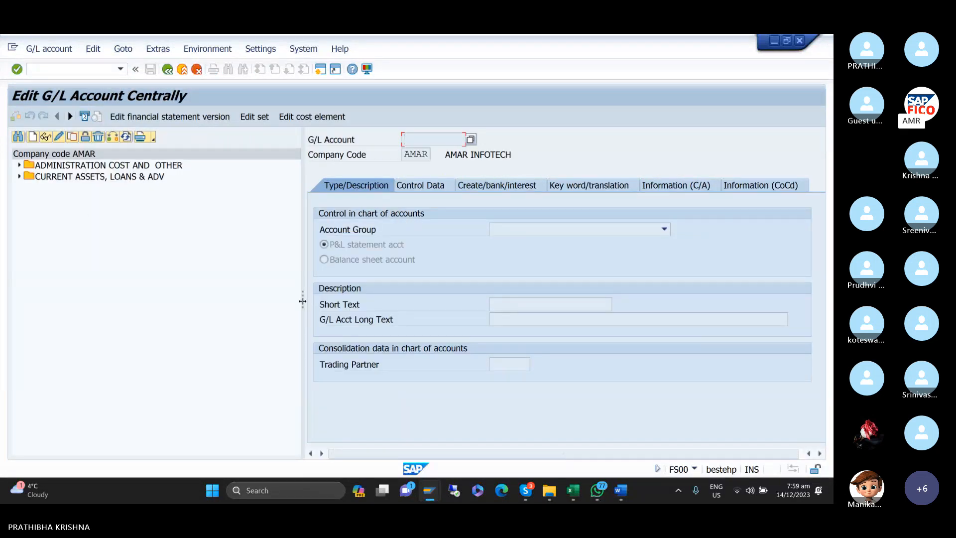
pyautogui.moveTo(302, 300); pyautogui.dragTo(214, 288)
pyautogui.click(20, 164)
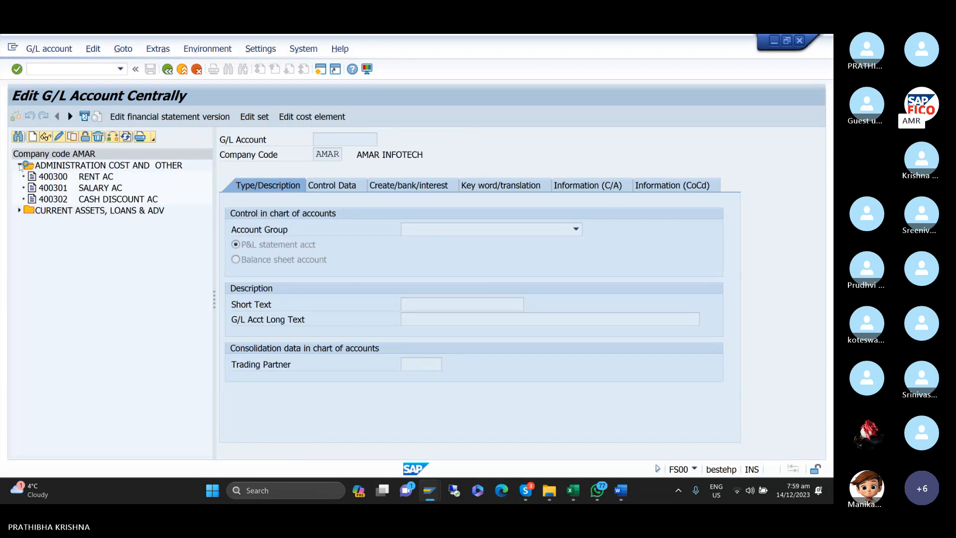
pyautogui.click(19, 210)
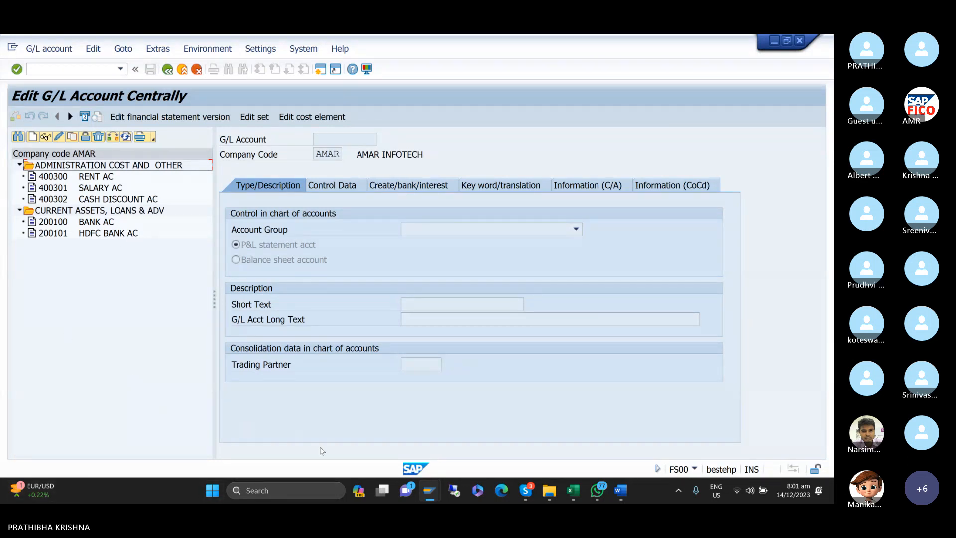
# - Switch to the Word notes and highlight the DELETE GL ACCOUNT : OBR2 line in yellow
pyautogui.click(620, 490)
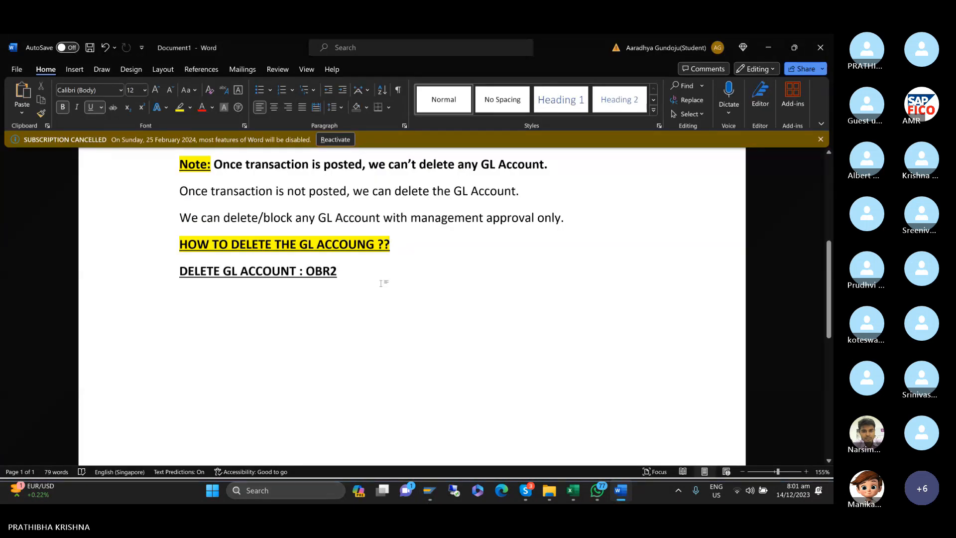
pyautogui.moveTo(349, 271); pyautogui.dragTo(180, 271)
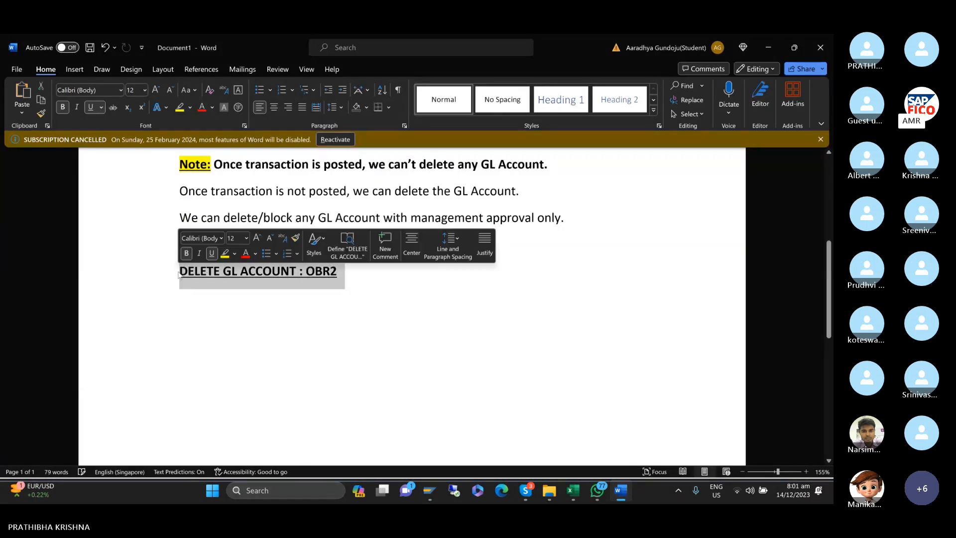
pyautogui.click(225, 252)
pyautogui.click(269, 310)
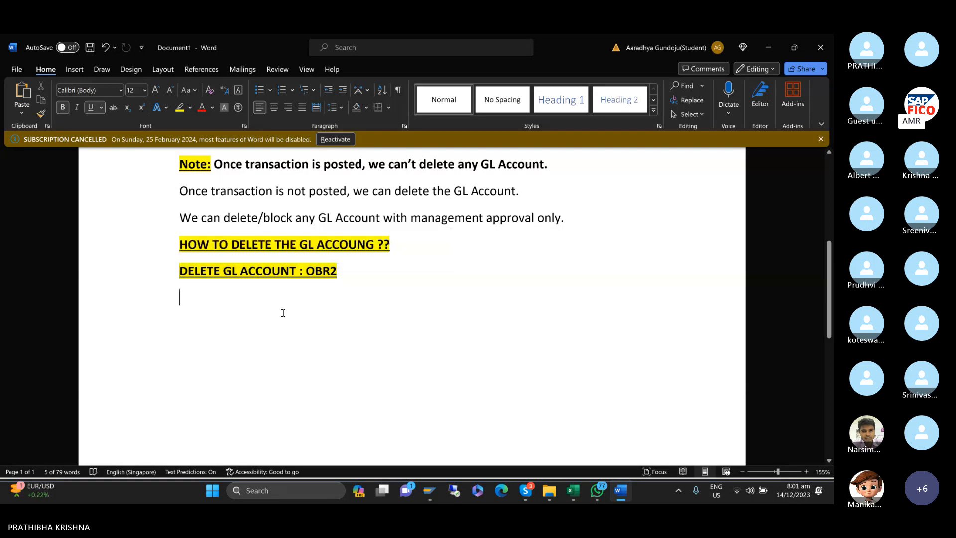
# - Add the heading HOW TO COPY GL ACCOUNT ?? on a new line below the OBR2 line
pyautogui.click(359, 272)
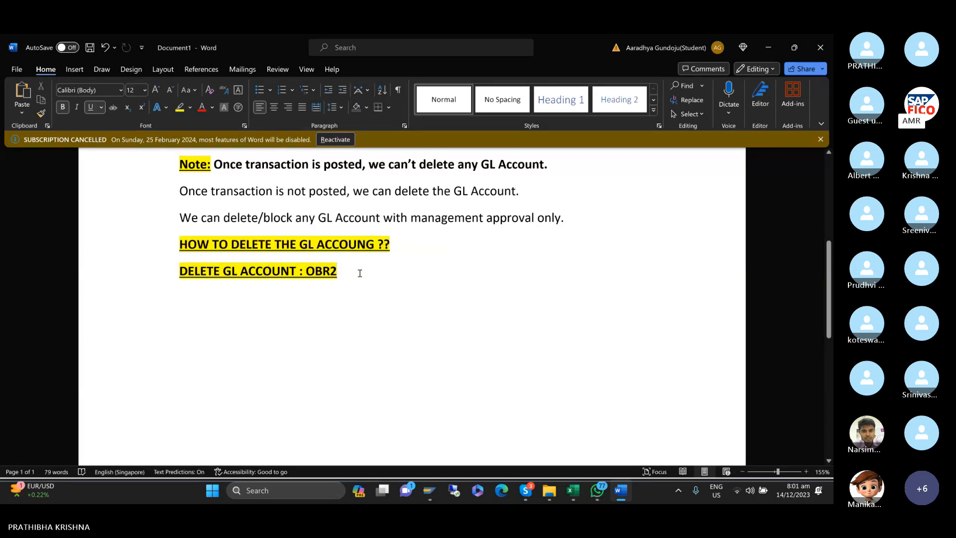
pyautogui.press('Return')
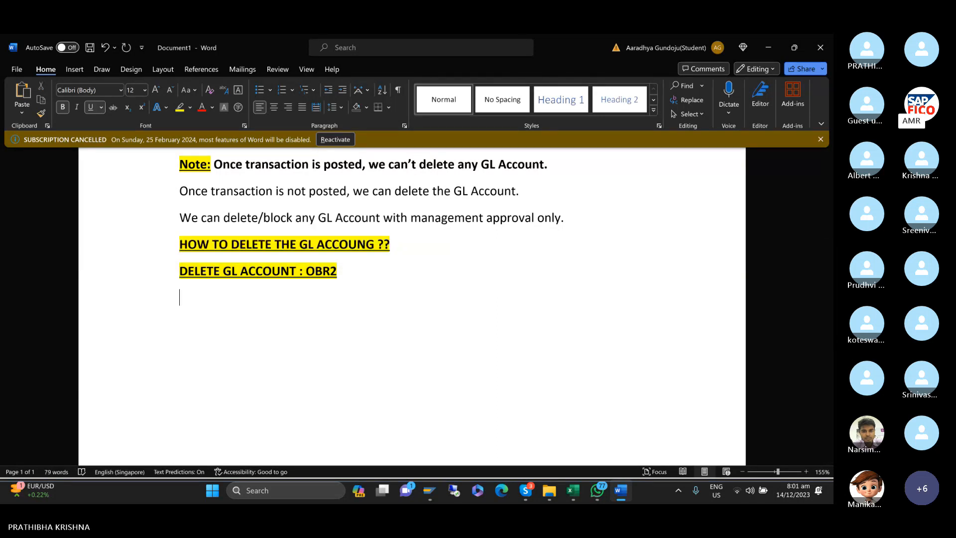
pyautogui.write('COPY')
pyautogui.press('BackSpace')
pyautogui.press('BackSpace')
pyautogui.press('BackSpace')
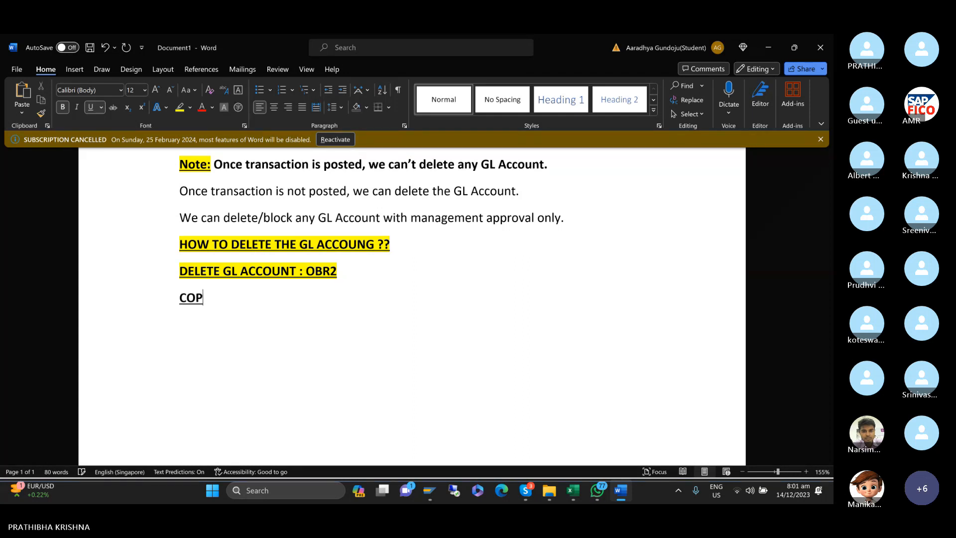
pyautogui.press('BackSpace')
pyautogui.write('HO')
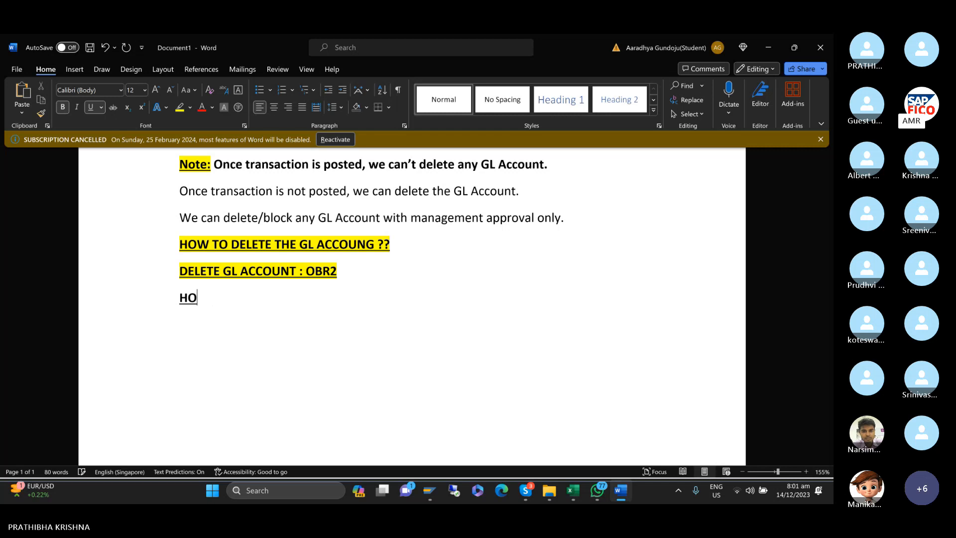
pyautogui.write('W TO C')
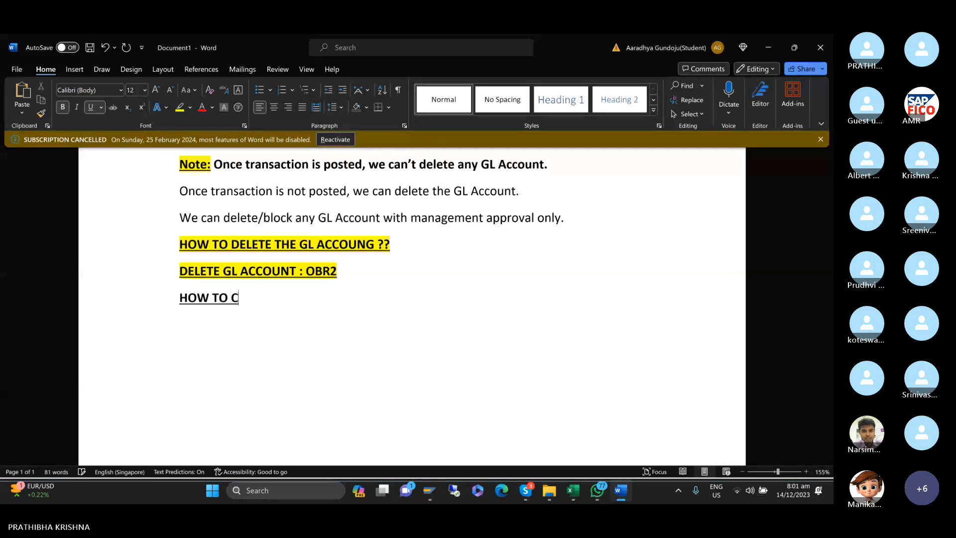
pyautogui.write('OPY GL A')
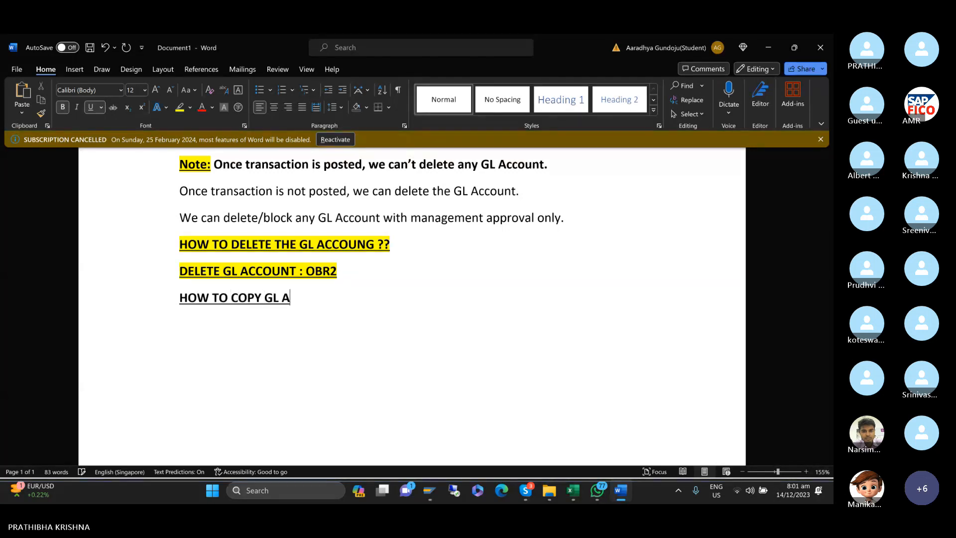
pyautogui.write('CCOUNT ??')
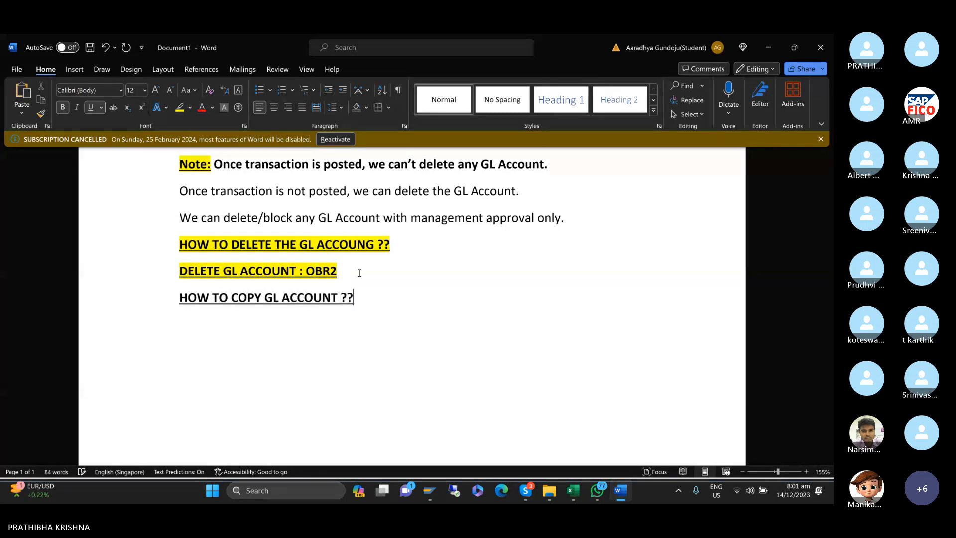
pyautogui.press('Return')
pyautogui.write('cOP')
pyautogui.press('BackSpace')
pyautogui.press('BackSpace')
pyautogui.press('BackSpace')
# - Highlight the HOW TO COPY GL ACCOUNT ?? heading in yellow and turn it into a bullet point
pyautogui.moveTo(360, 297); pyautogui.dragTo(189, 314)
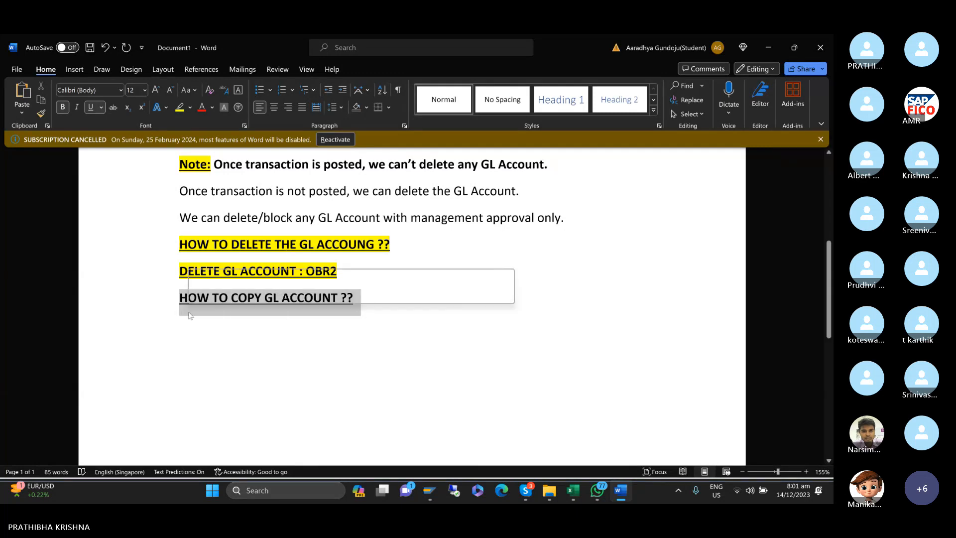
pyautogui.click(236, 294)
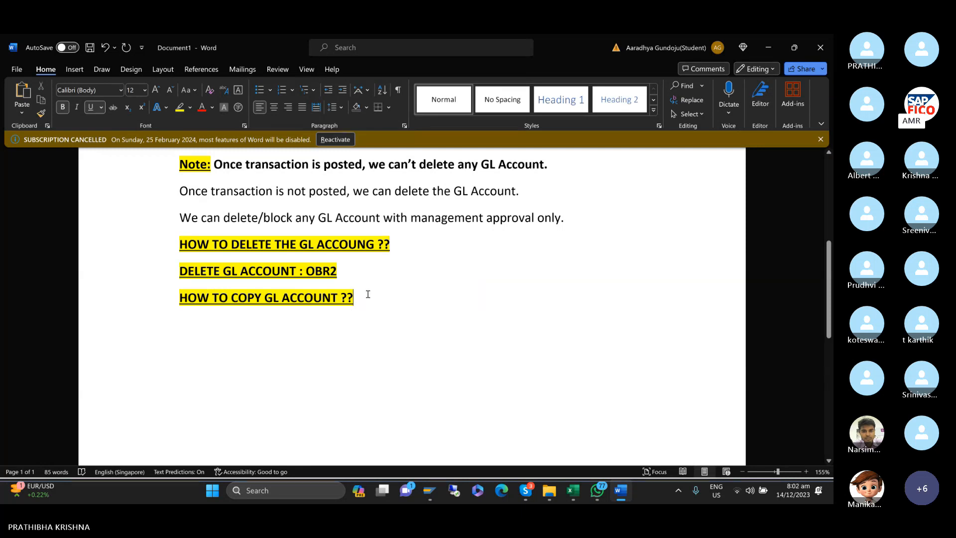
pyautogui.click(178, 300)
pyautogui.write('*')
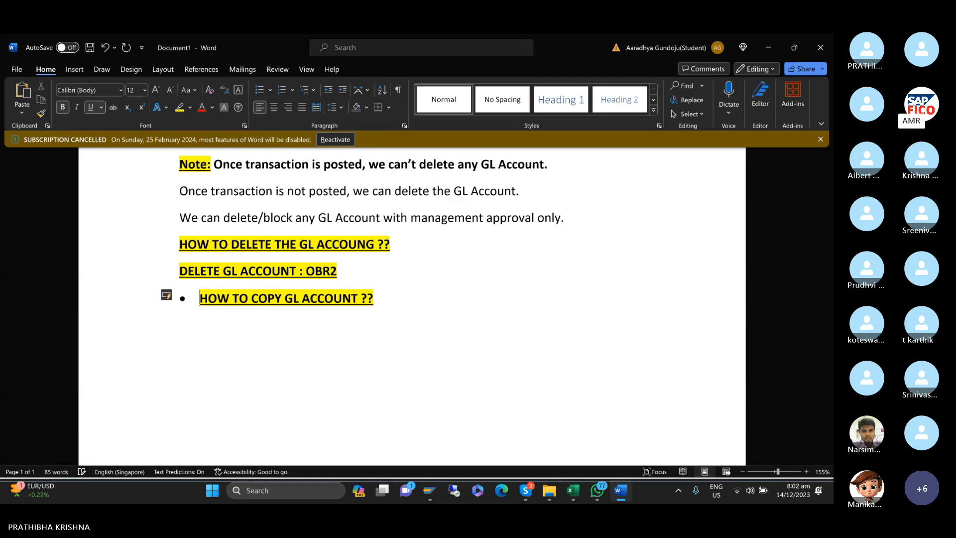
pyautogui.click(388, 295)
pyautogui.press('Return')
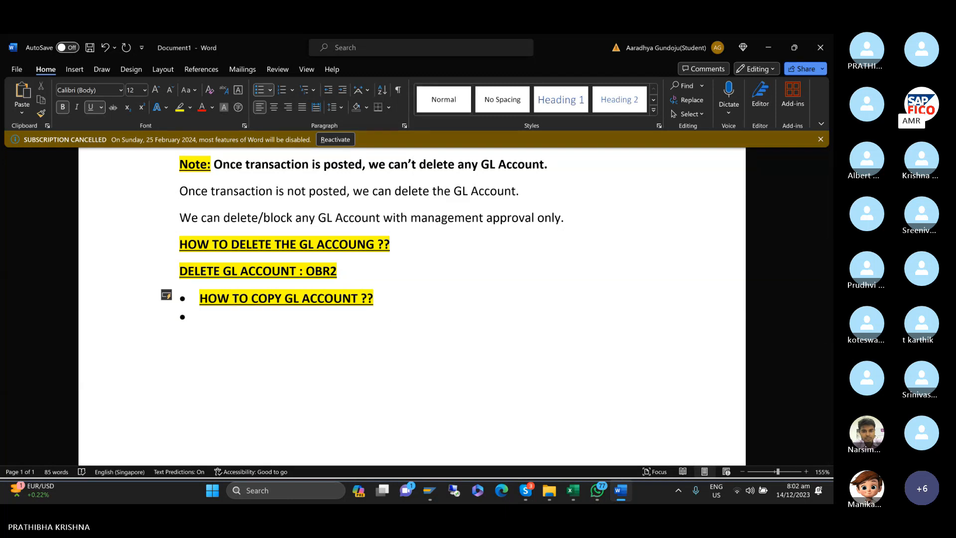
pyautogui.write('HO')
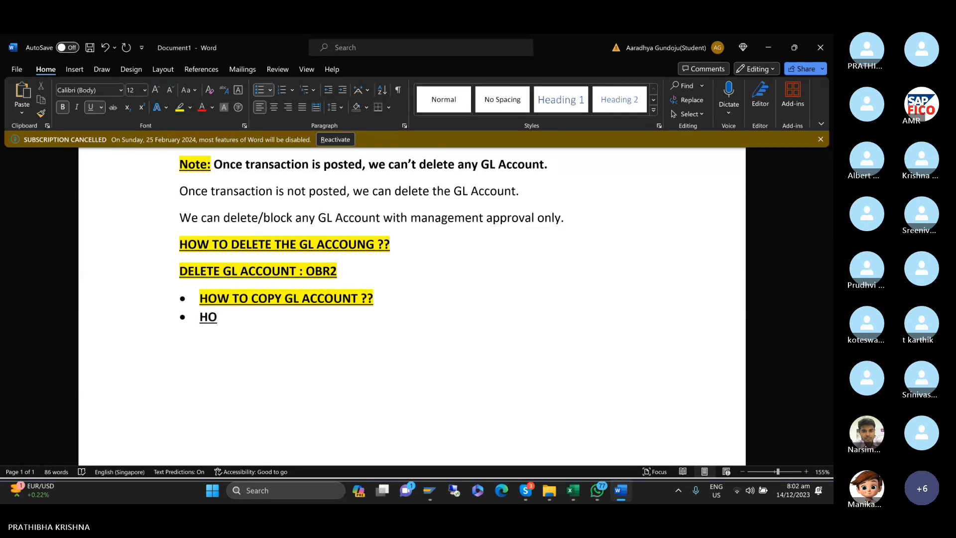
pyautogui.press('BackSpace')
pyautogui.press('BackSpace')
pyautogui.press('BackSpace')
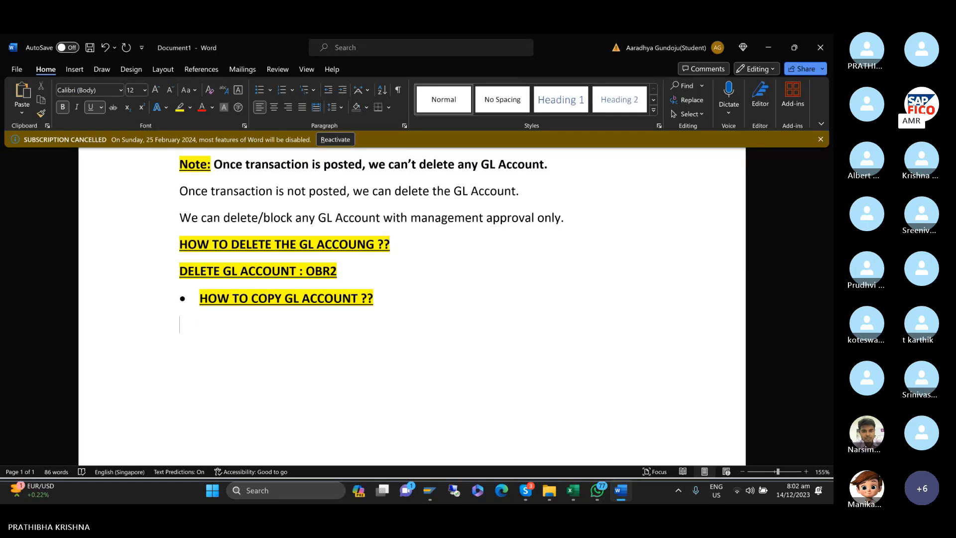
# - Delete the empty lines between the HOW TO COPY GL ACCOUNT ?? and HOW TO BLOCK THE GL ACCOUNG ?? headings
pyautogui.scroll(-3, 390, 375)
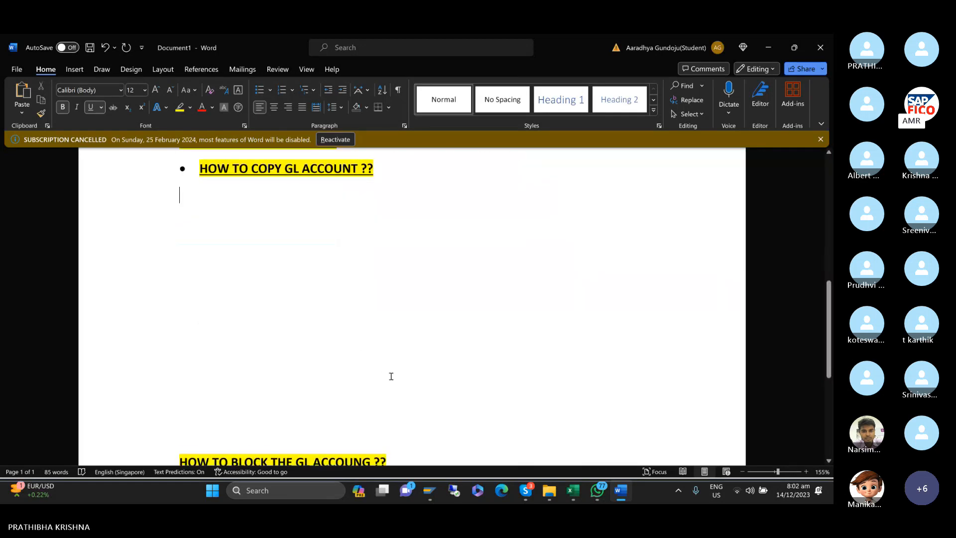
pyautogui.click(337, 326)
pyautogui.press('BackSpace')
pyautogui.press('BackSpace')
pyautogui.press('BackSpace')
pyautogui.press('BackSpace')
pyautogui.press('BackSpace')
pyautogui.press('BackSpace')
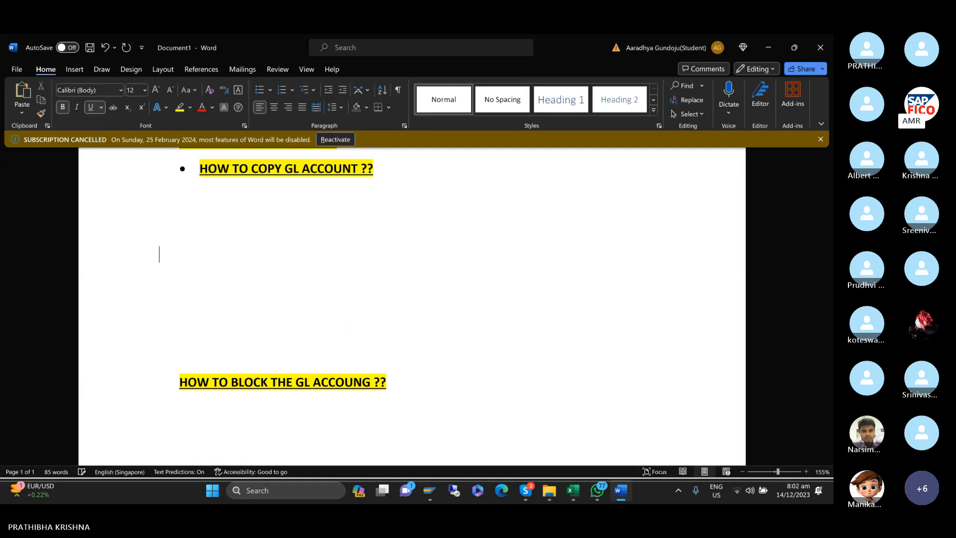
pyautogui.click(180, 247)
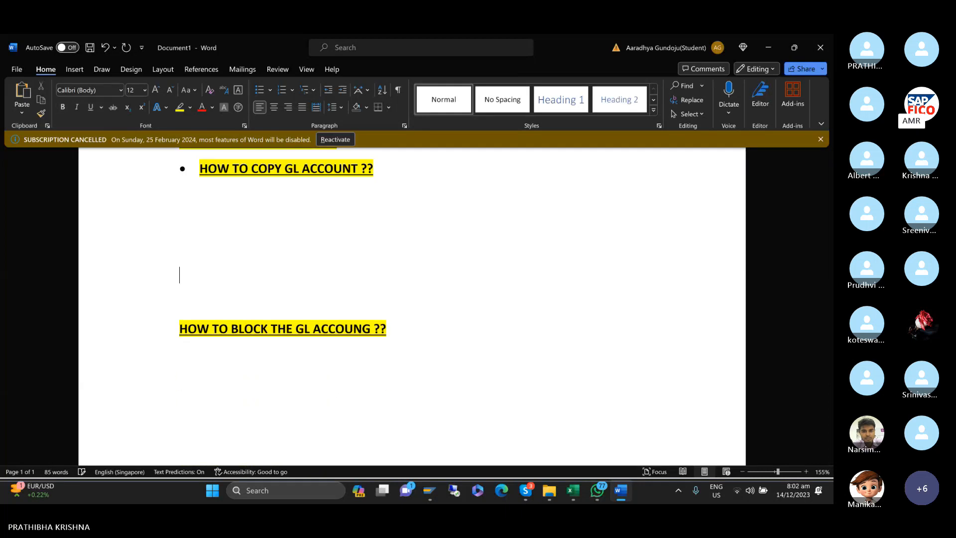
pyautogui.press('BackSpace')
pyautogui.press('BackSpace')
pyautogui.press('BackSpace')
pyautogui.press('BackSpace')
pyautogui.press('BackSpace')
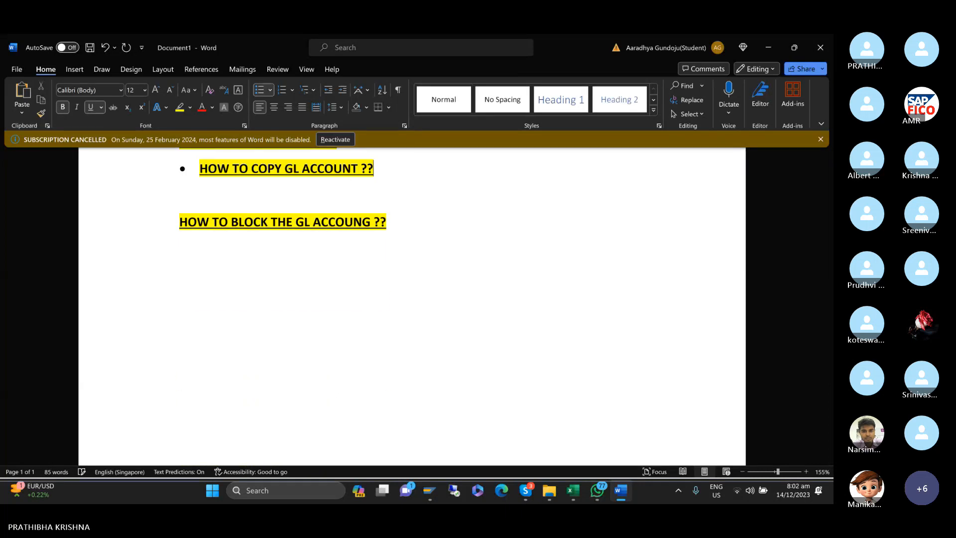
pyautogui.click(357, 202)
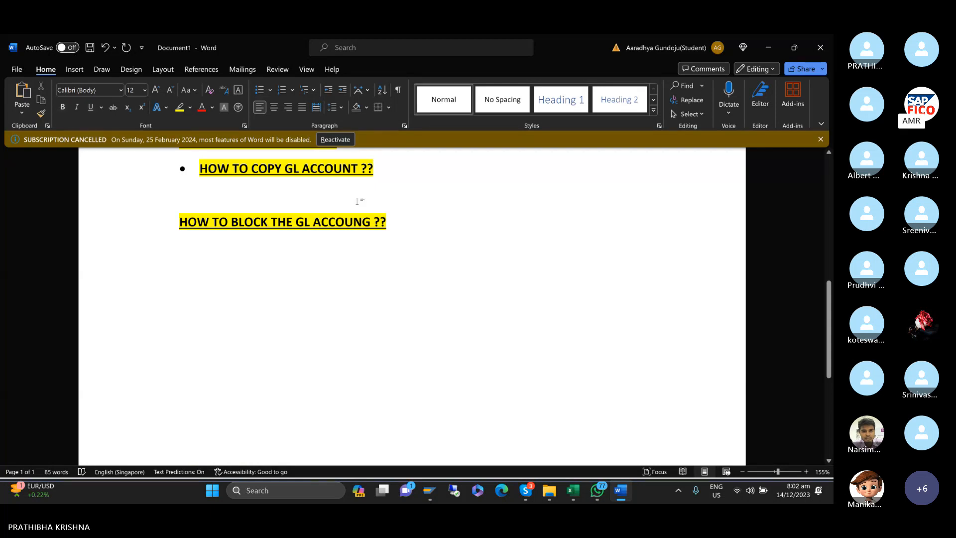
pyautogui.press('BackSpace')
# - Append FS00 to the HOW TO BLOCK THE GL ACCOUNG ?? heading and highlight it in yellow
pyautogui.click(413, 193)
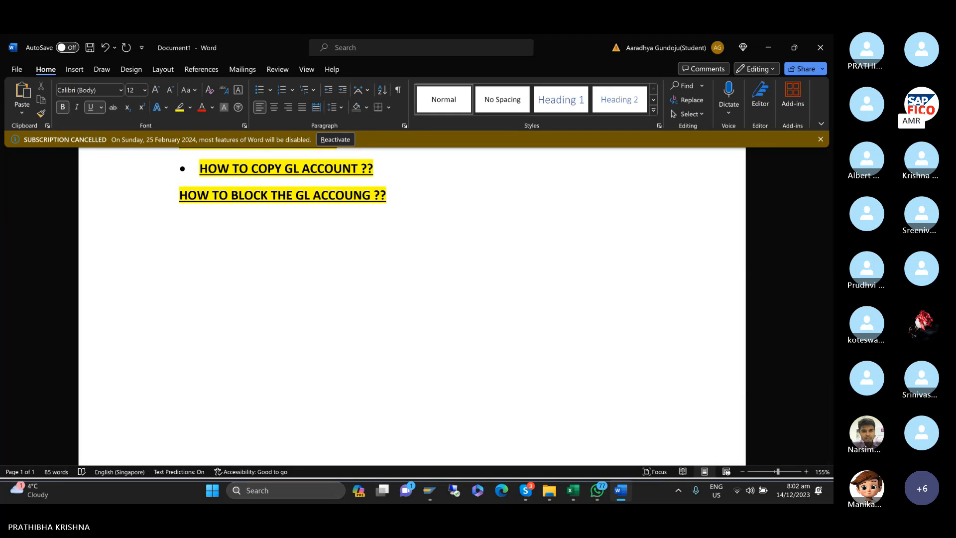
pyautogui.write('FS00')
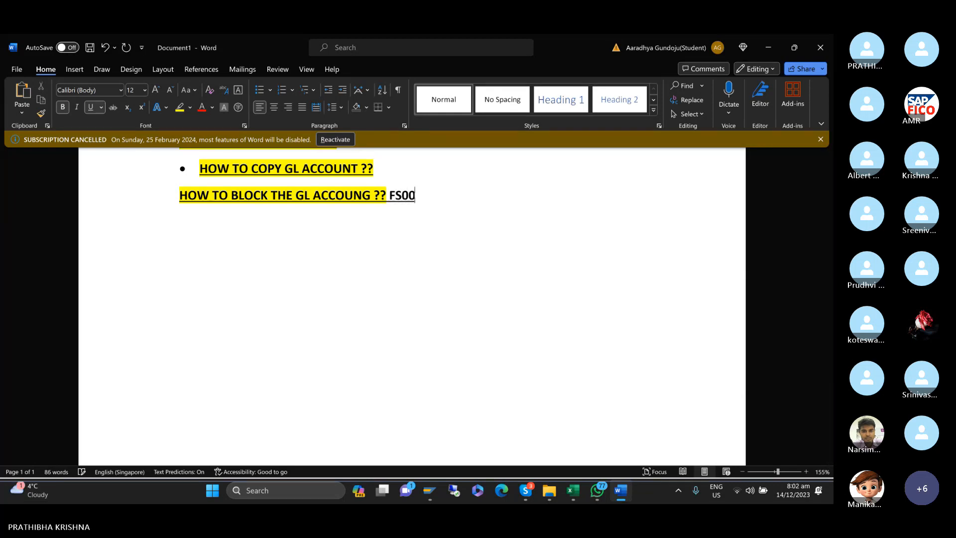
pyautogui.hotkey('shift', 'Left')
pyautogui.hotkey('shift', 'Left')
pyautogui.hotkey('shift', 'Left')
pyautogui.hotkey('shift', 'Left')
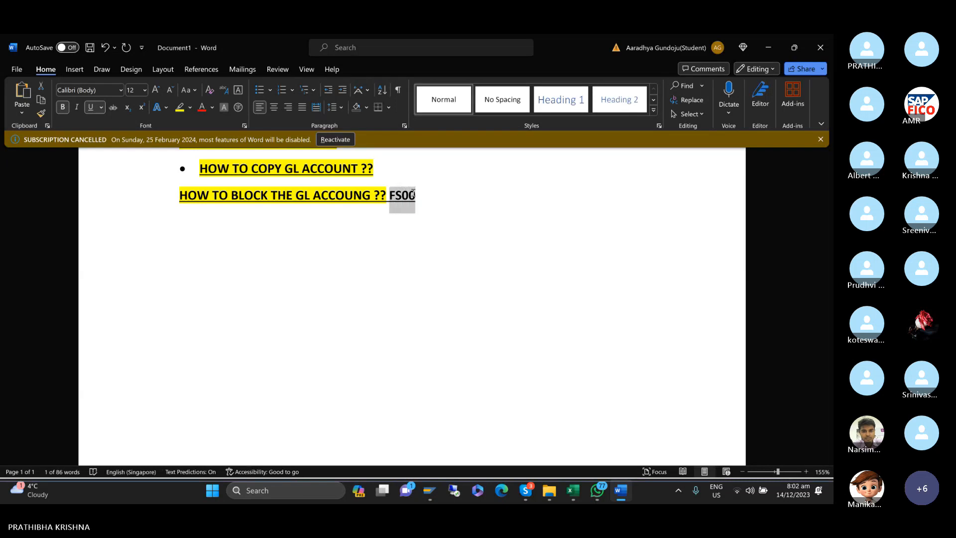
pyautogui.click(179, 108)
pyautogui.click(412, 253)
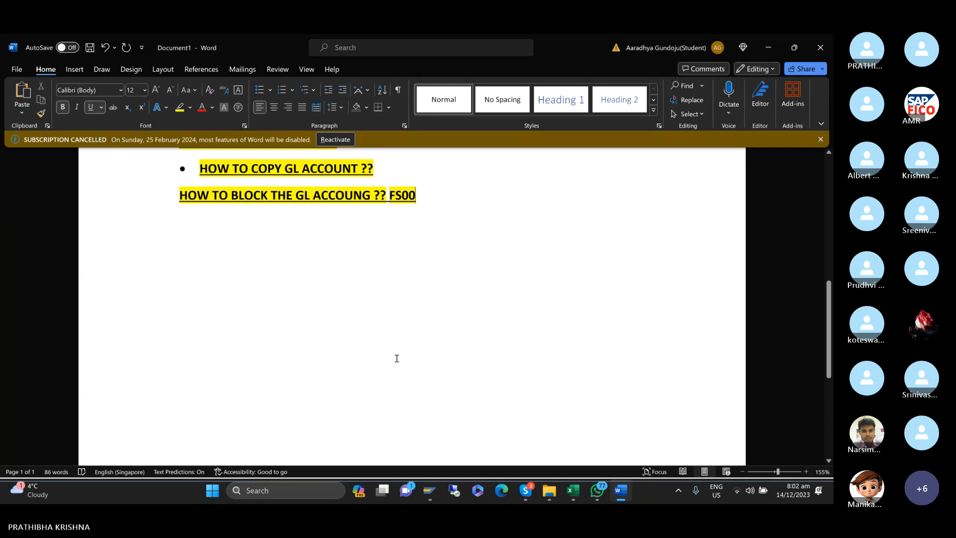
# - Switch back to the Edit G/L Account Centrally session in SAP
pyautogui.moveTo(431, 492)
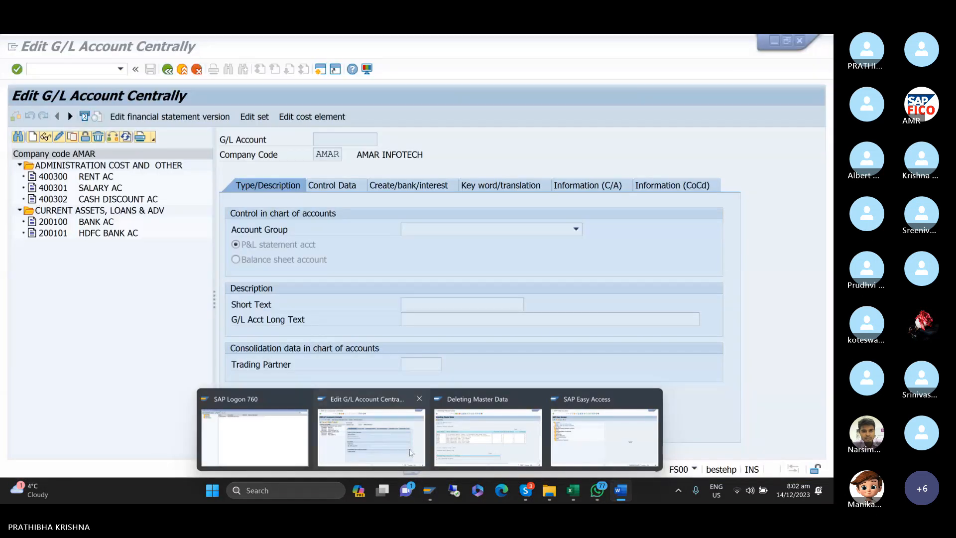
pyautogui.click(411, 453)
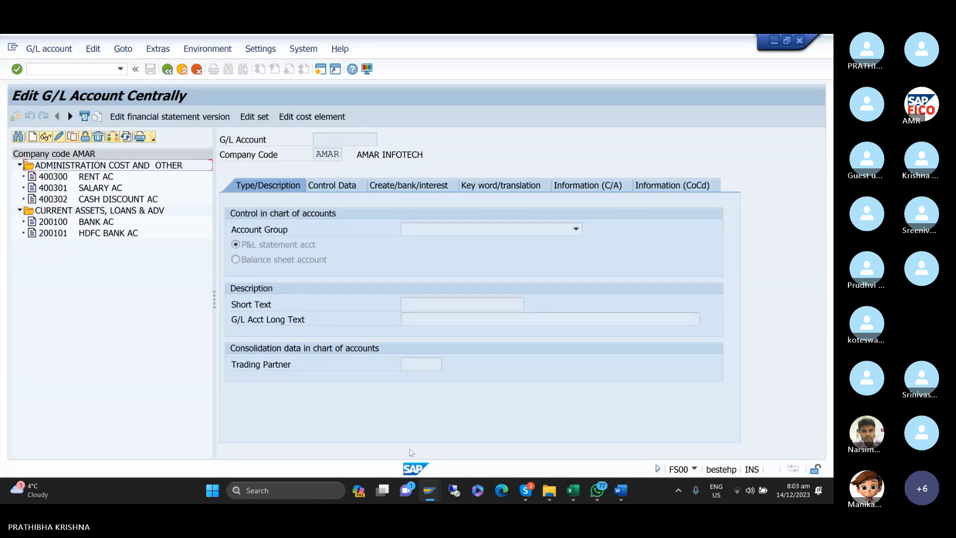
# - Open FBL3N in a new session and display the open line items of G/L account 400300 for company code AMAR
pyautogui.click(320, 69)
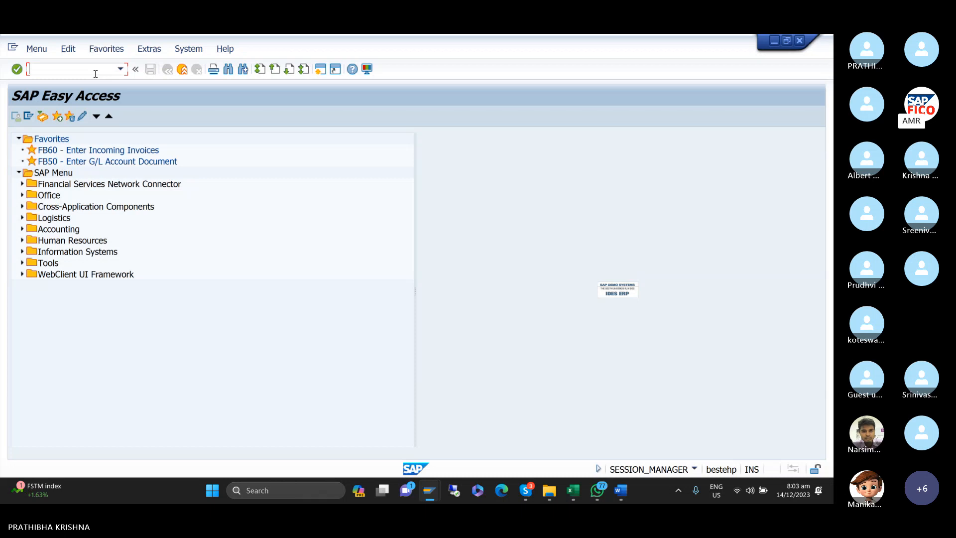
pyautogui.write('/NFBL3N')
pyautogui.press('Return')
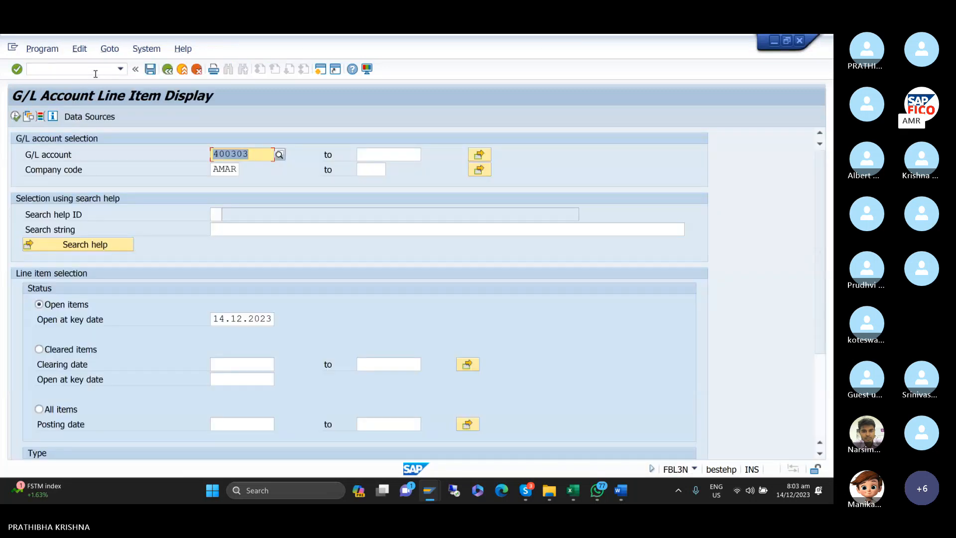
pyautogui.press('BackSpace')
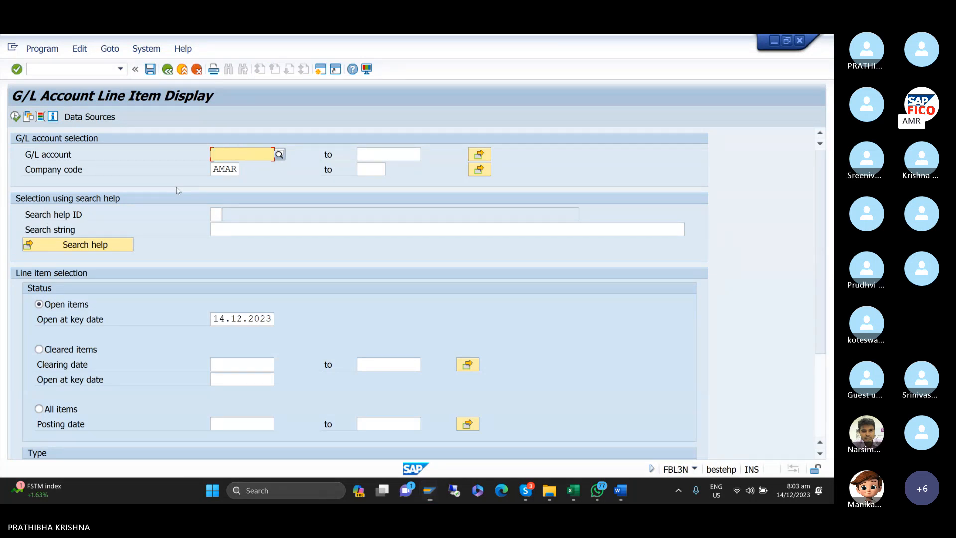
pyautogui.write('400300')
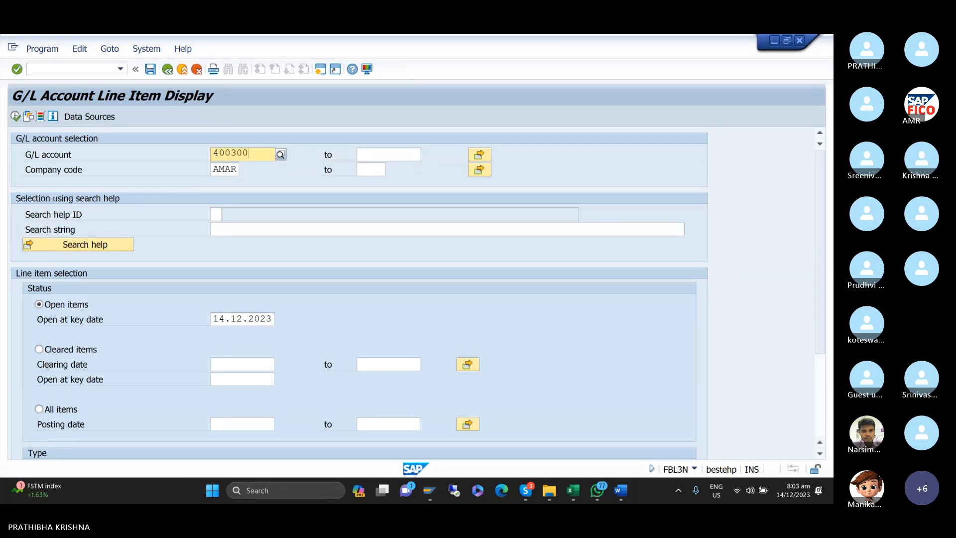
pyautogui.click(188, 257)
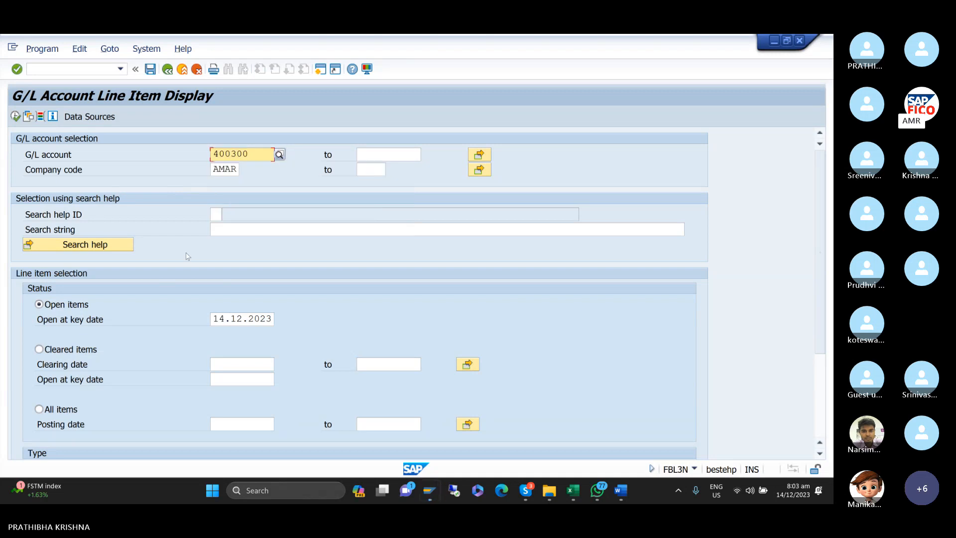
pyautogui.click(16, 116)
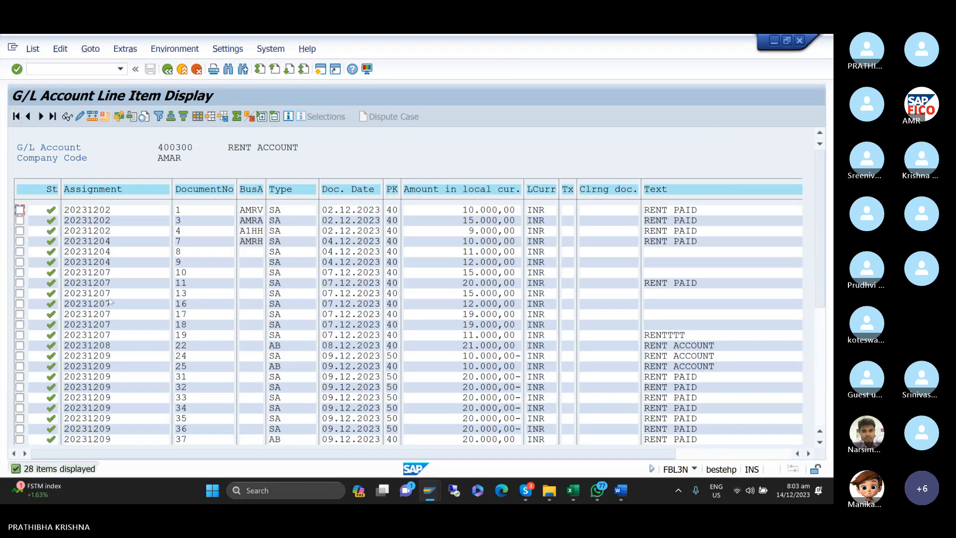
# - Review the posted line items and their total for the RENT ACCOUNT in company code AMAR
pyautogui.scroll(-3, 110, 301)
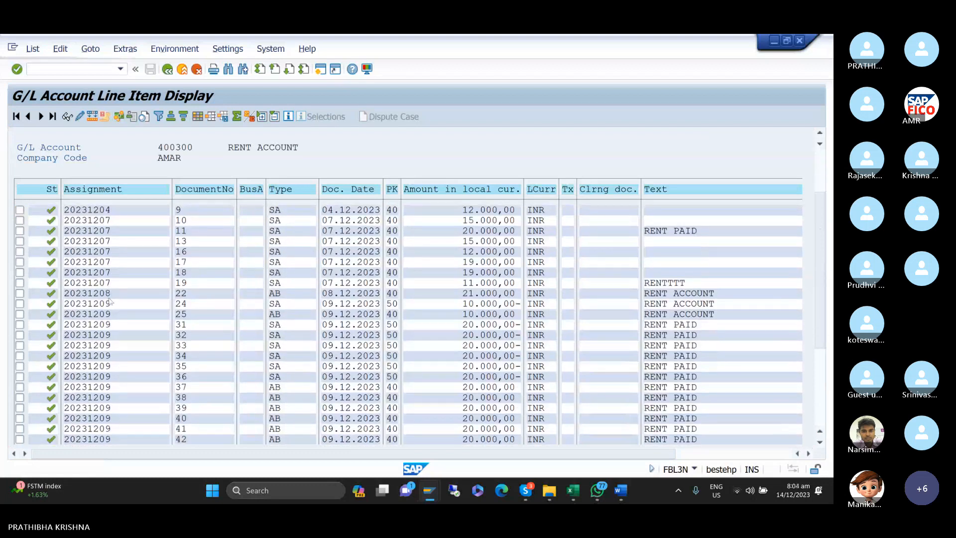
pyautogui.scroll(-1, 110, 301)
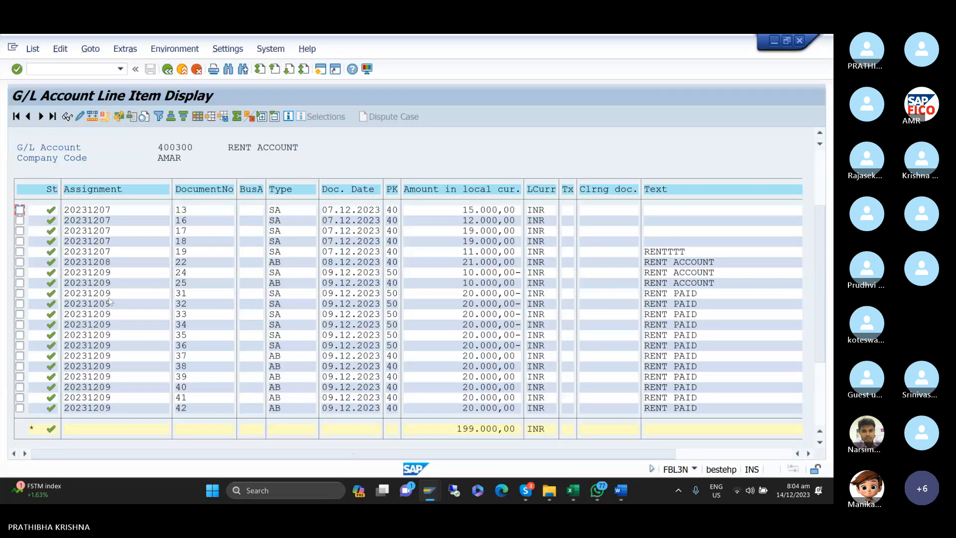
pyautogui.scroll(2, 197, 295)
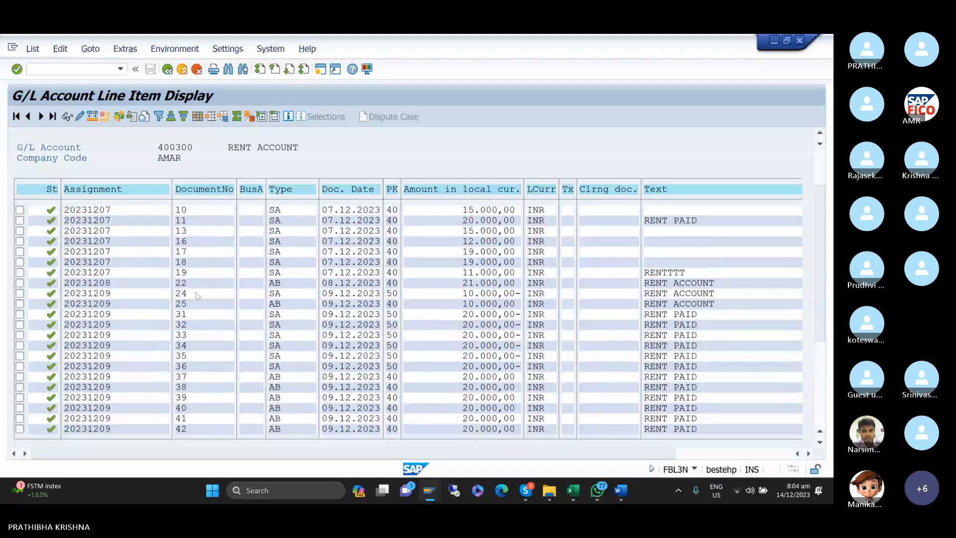
pyautogui.scroll(5, 197, 296)
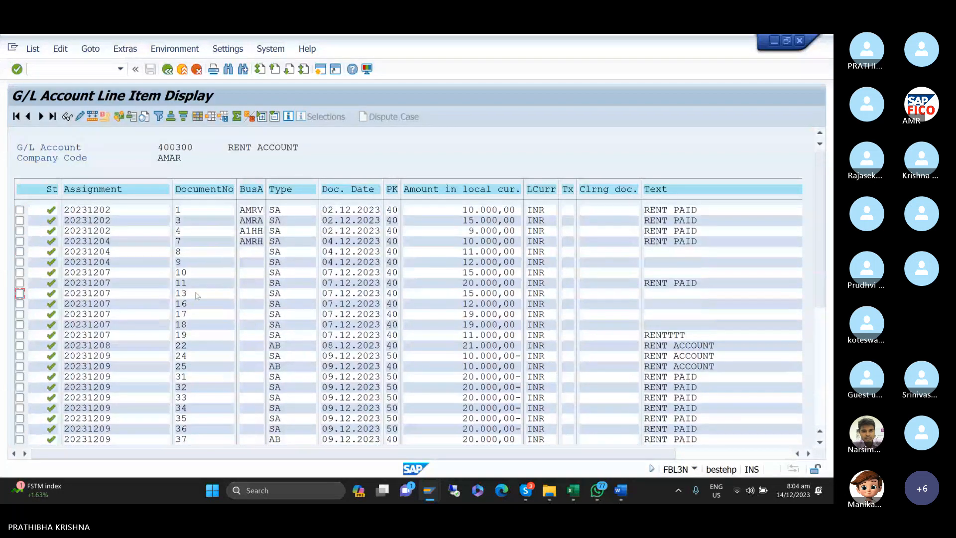
pyautogui.scroll(-1, 197, 296)
pyautogui.scroll(1, 197, 296)
pyautogui.scroll(-1, 197, 296)
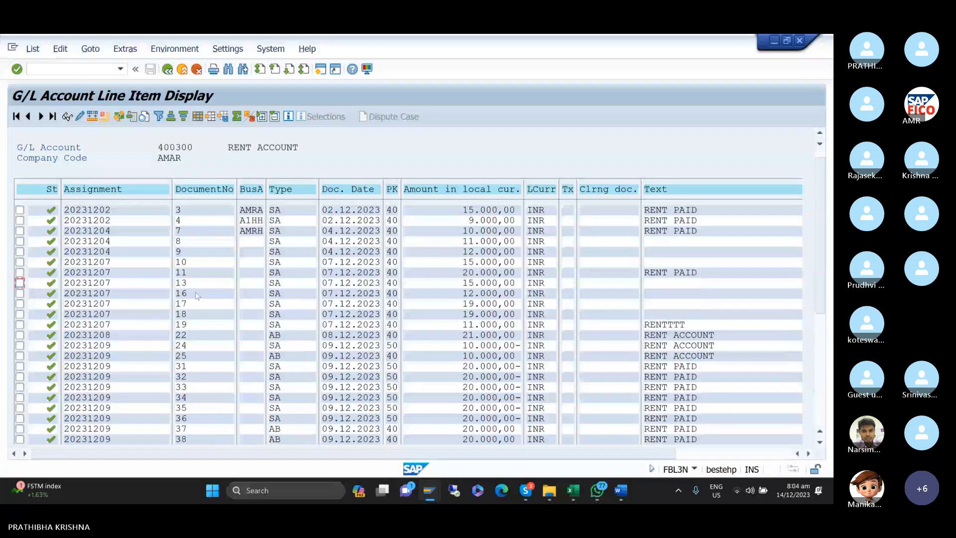
pyautogui.press('Down')
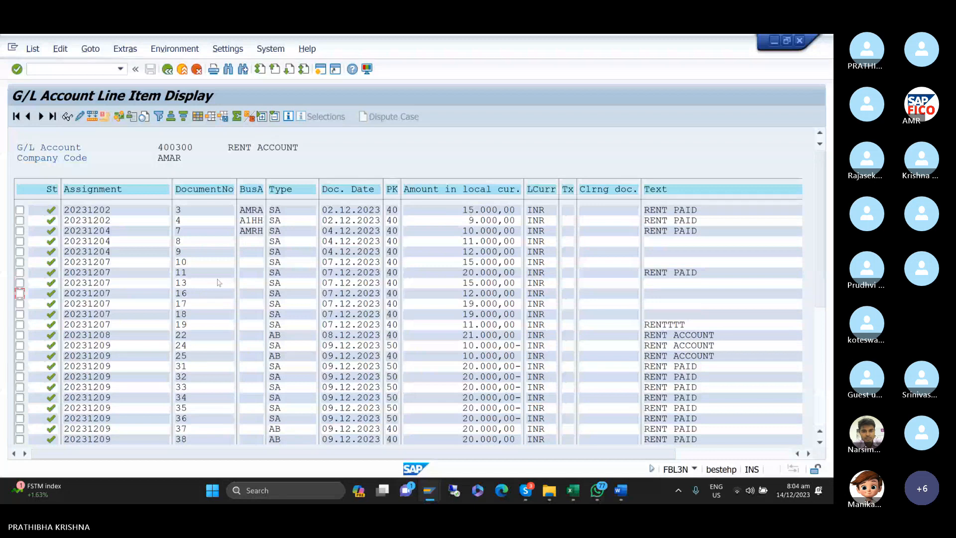
pyautogui.scroll(1, 218, 283)
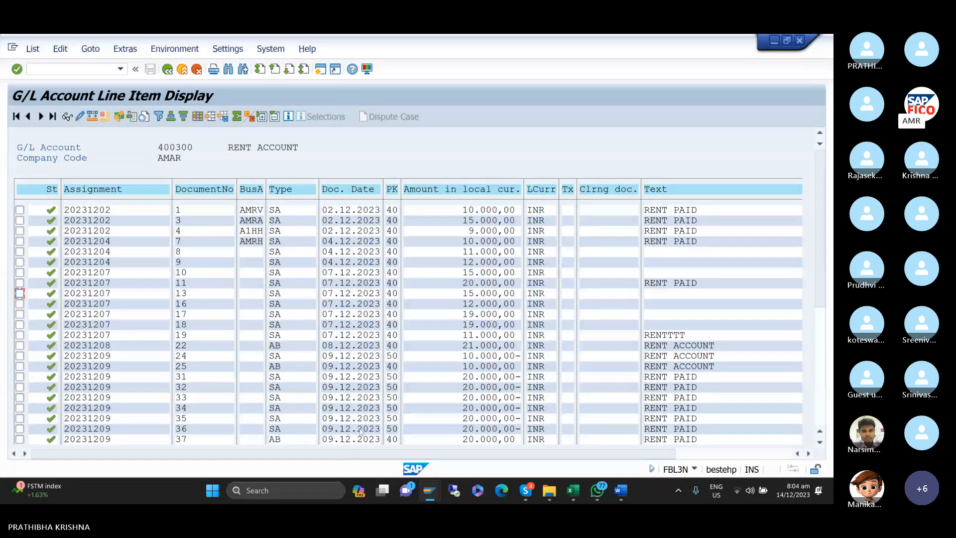
# - Close the Deleting Master Data, SAP Easy Access and G/L Account Line Item Display sessions, keeping Edit G/L Account Centrally open
pyautogui.moveTo(427, 495)
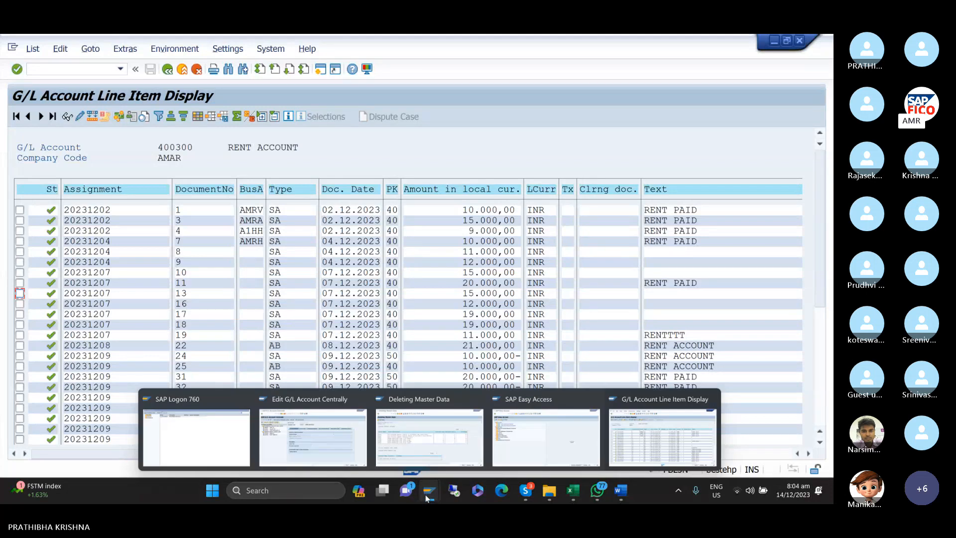
pyautogui.click(429, 433)
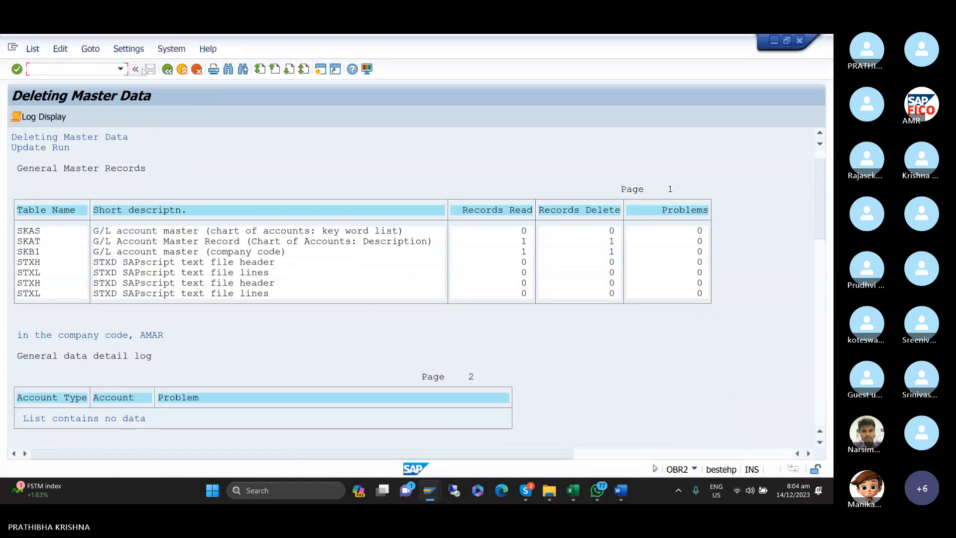
pyautogui.click(168, 69)
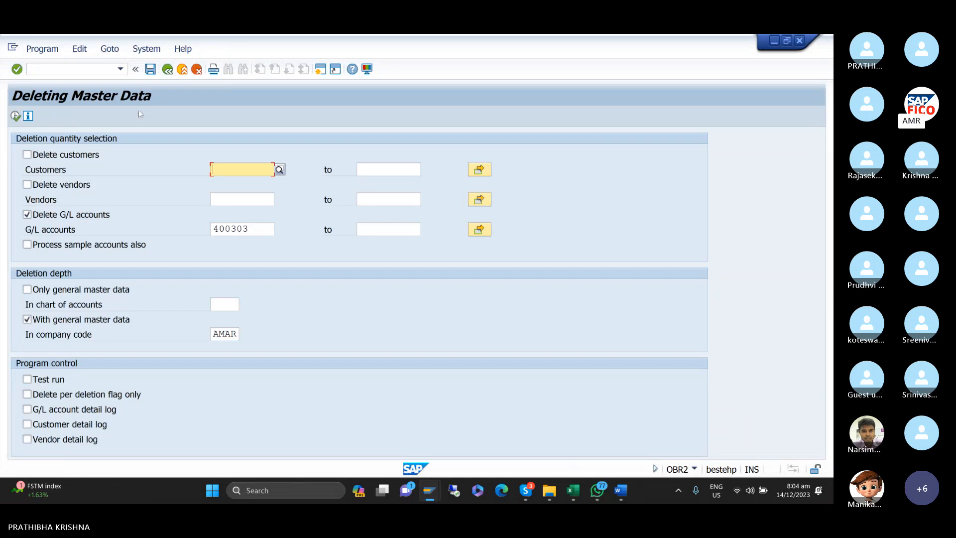
pyautogui.moveTo(429, 489)
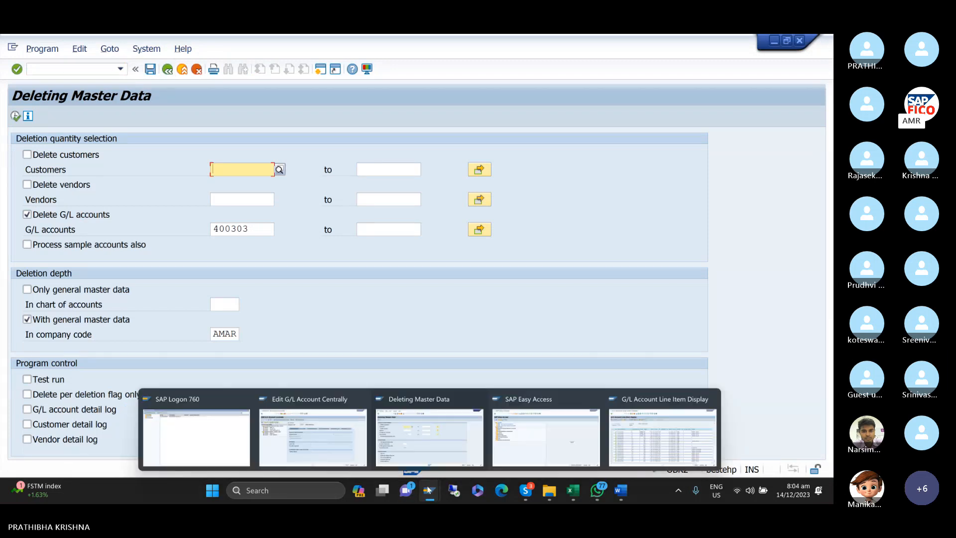
pyautogui.click(478, 399)
pyautogui.click(534, 398)
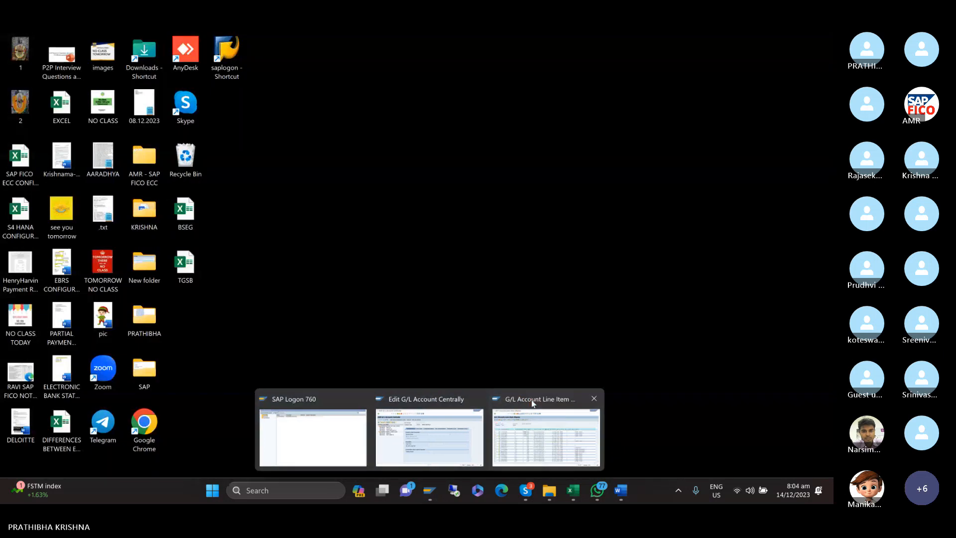
pyautogui.moveTo(532, 402)
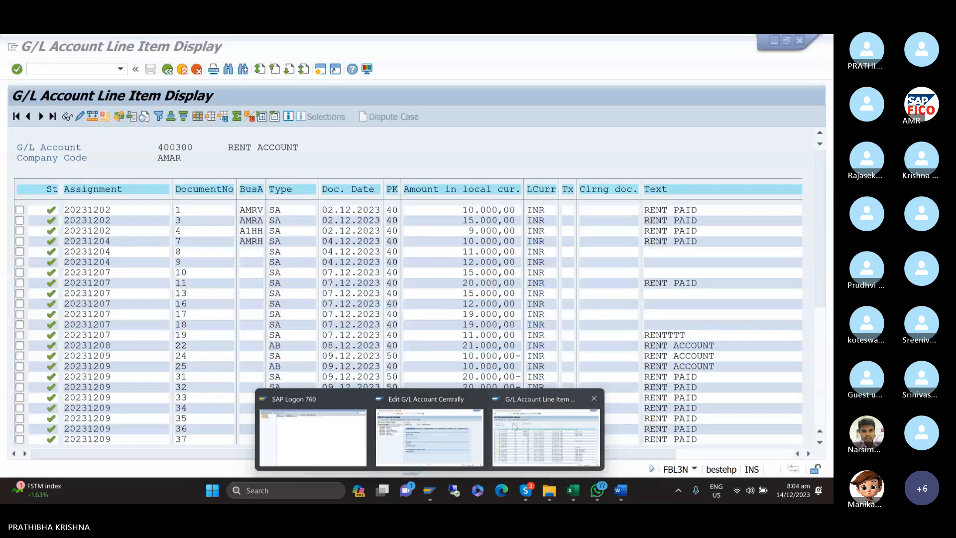
pyautogui.click(593, 402)
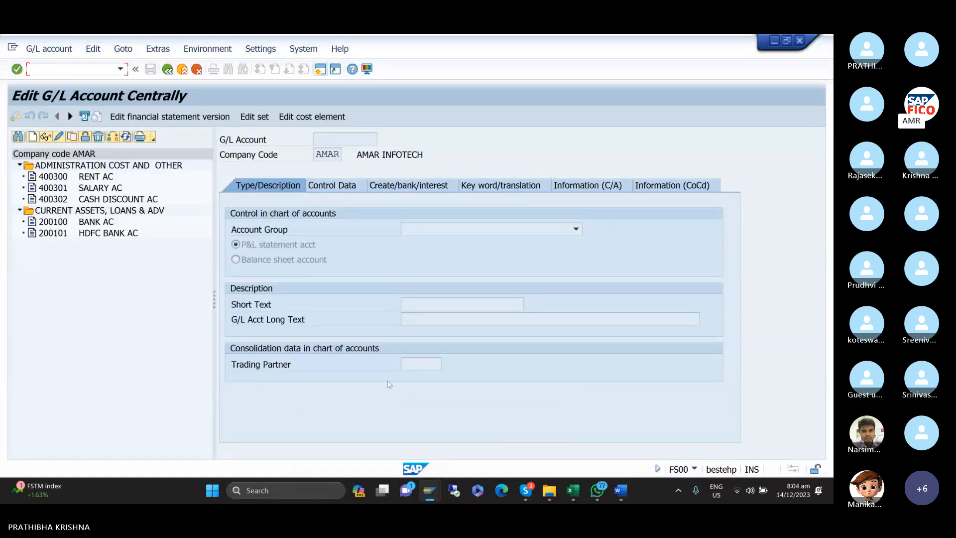
# - Block G/L account 400300 RENT AC for posting in the chart of accounts and save the change
pyautogui.moveTo(216, 307); pyautogui.dragTo(209, 302)
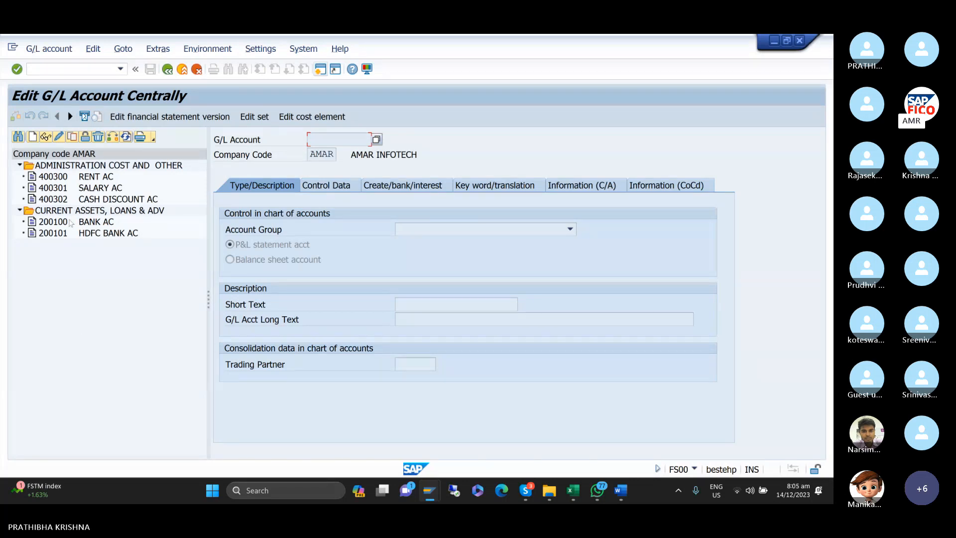
pyautogui.click(65, 181)
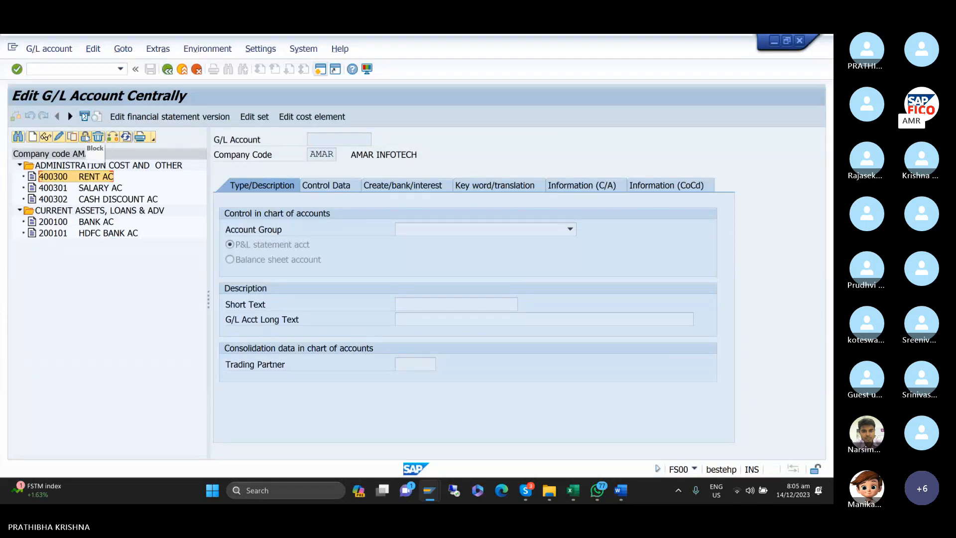
pyautogui.click(85, 137)
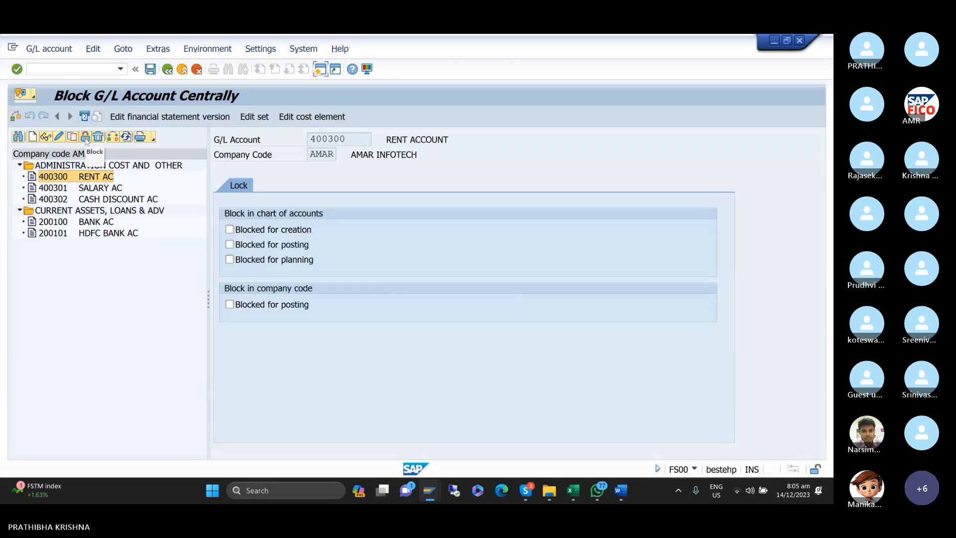
pyautogui.click(229, 244)
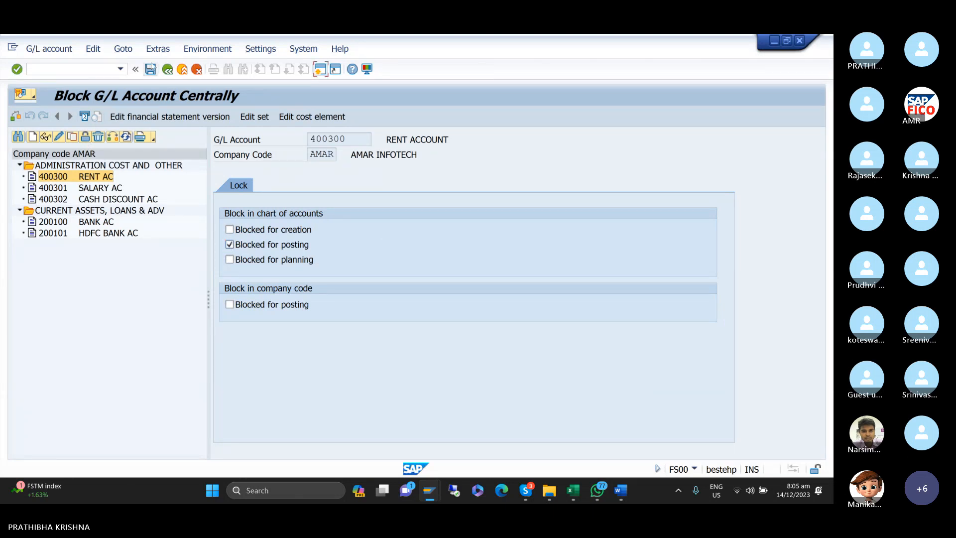
pyautogui.click(150, 69)
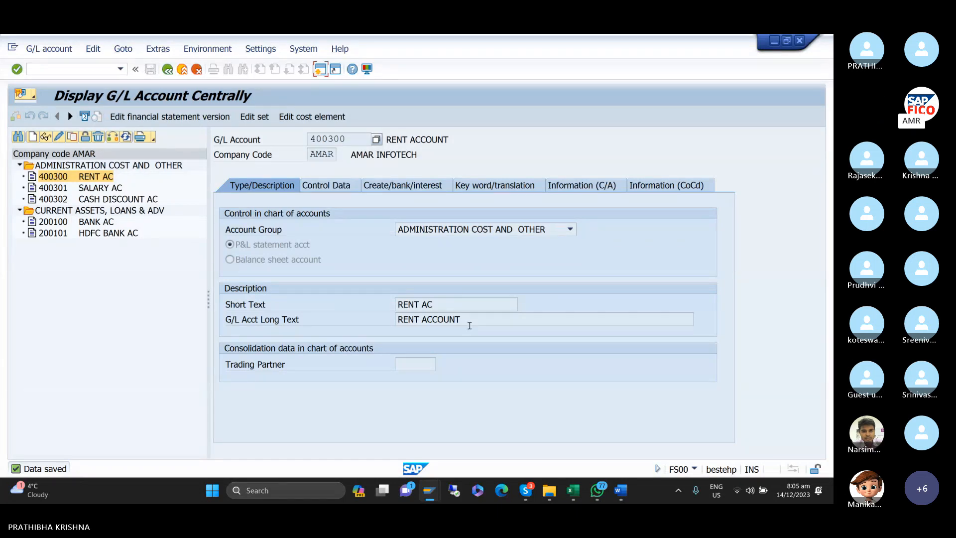
# - Open the FB50 G/L account document entry in a new session
pyautogui.click(320, 70)
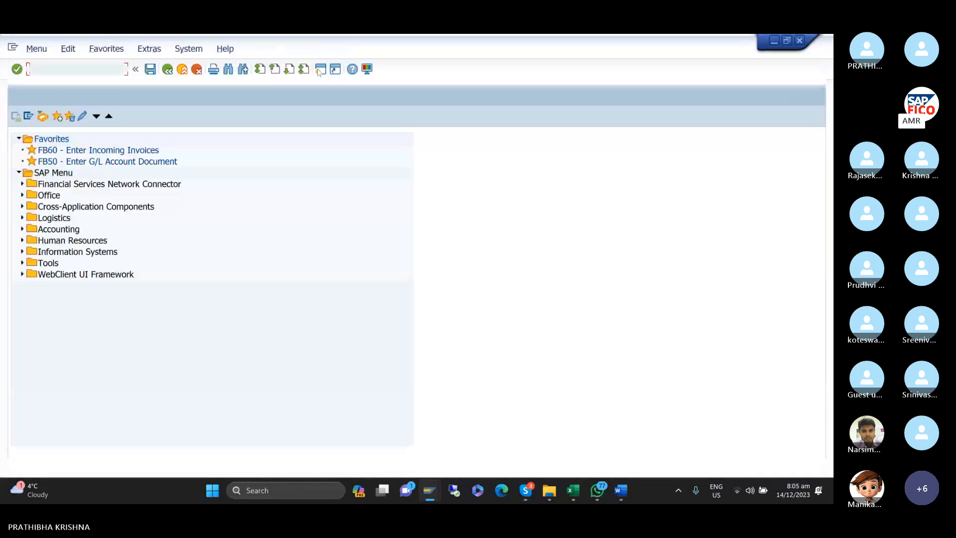
pyautogui.write('/')
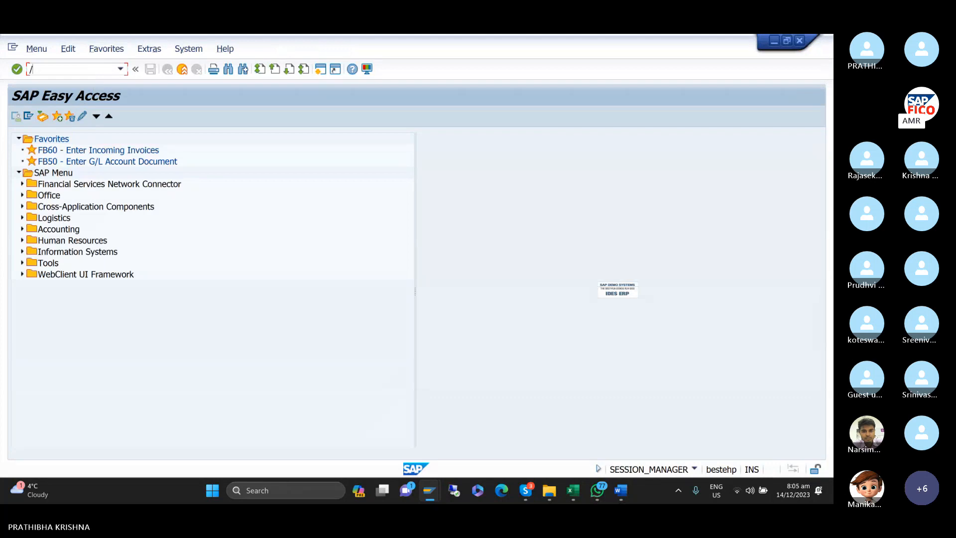
pyautogui.write('NFB50')
pyautogui.press('Return')
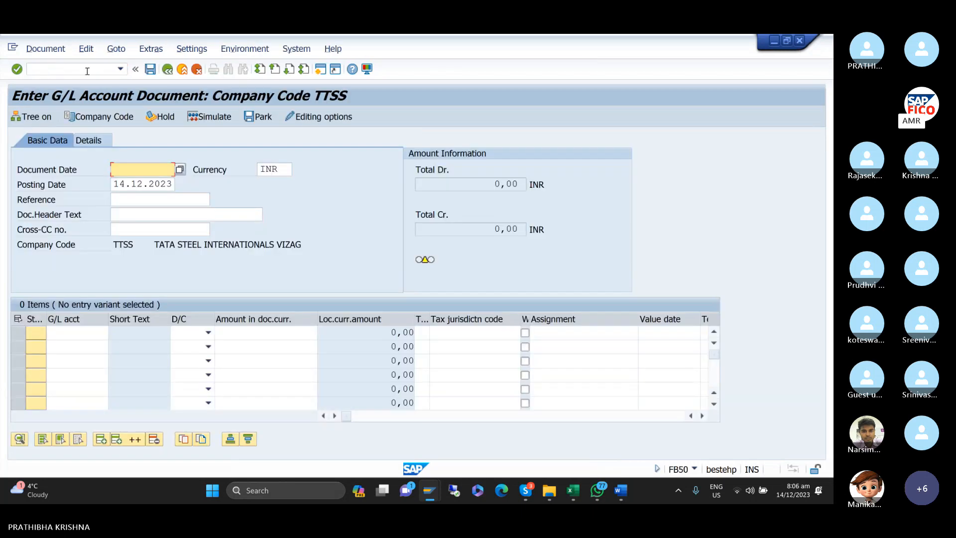
# - Change the document's company code to AMAR and set the document date to 14.12.2023
pyautogui.click(110, 119)
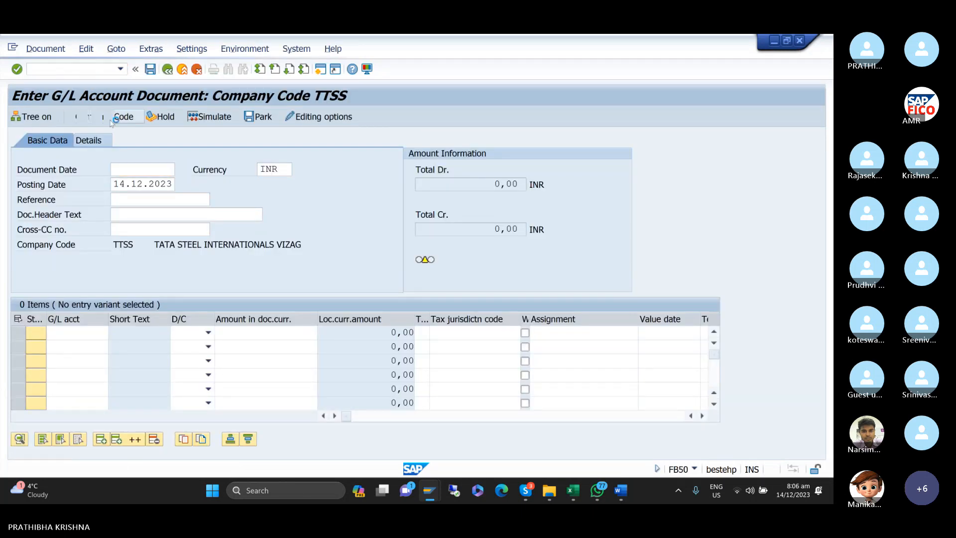
pyautogui.write('AMAR')
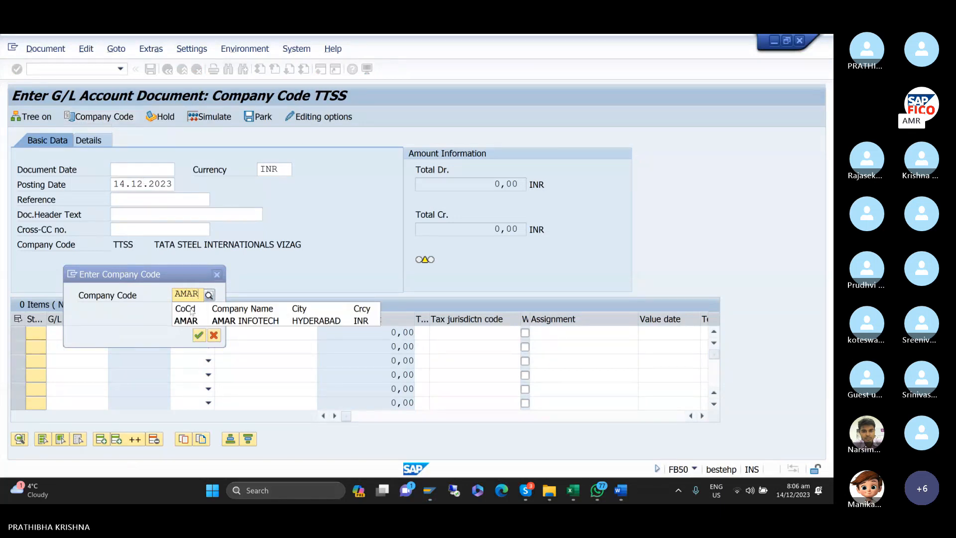
pyautogui.click(191, 323)
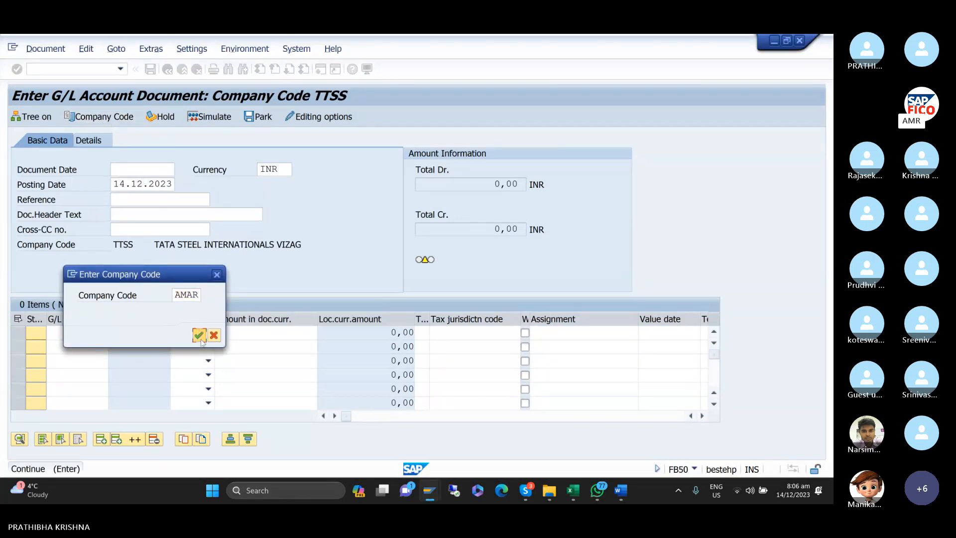
pyautogui.click(199, 337)
pyautogui.write('1')
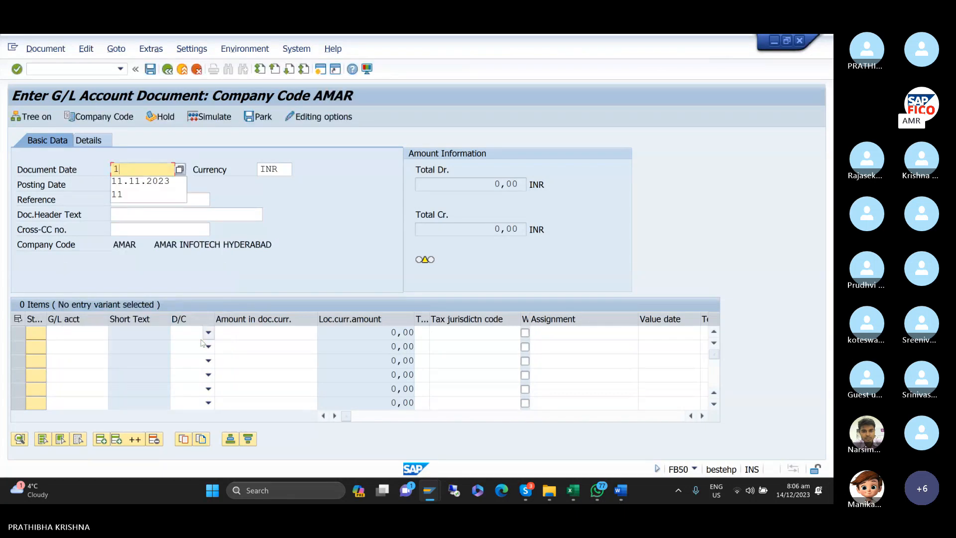
pyautogui.write('4.1')
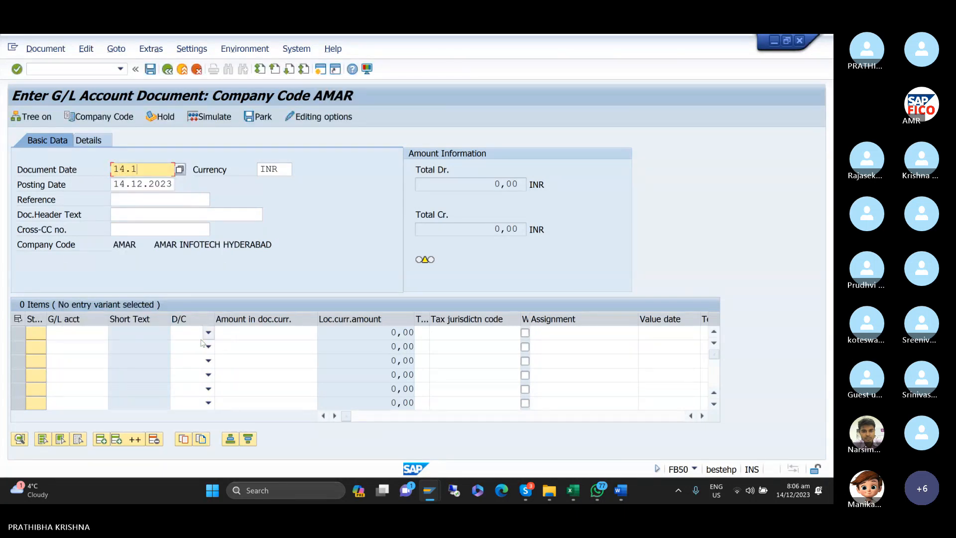
pyautogui.write('2.2023')
# - Enter a debit line of 10000 for G/L account 400300 in the document
pyautogui.click(70, 334)
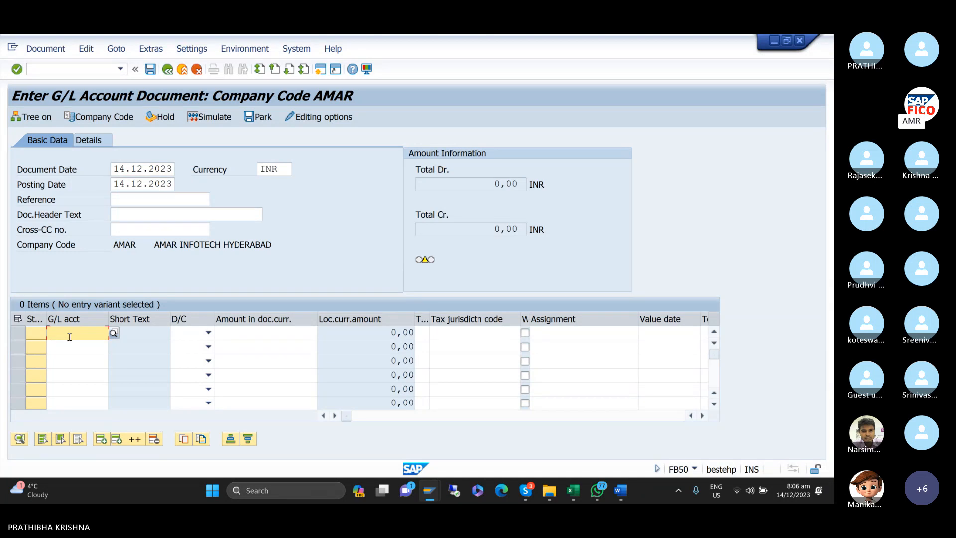
pyautogui.write('400')
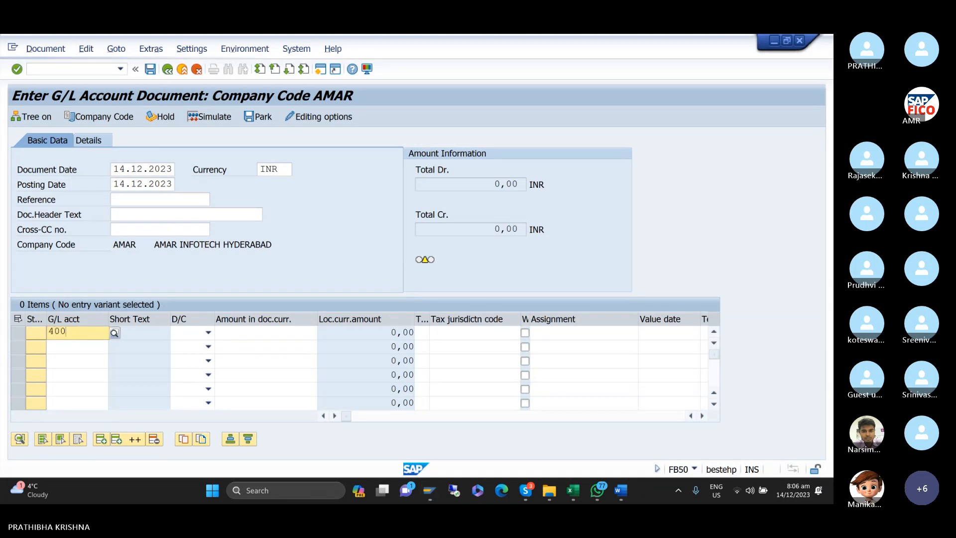
pyautogui.write('300')
pyautogui.press('Return')
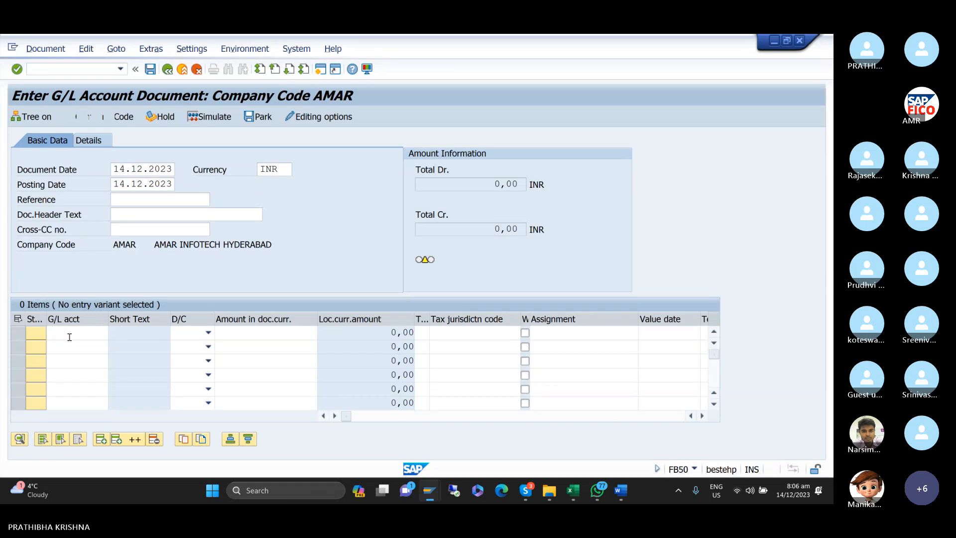
pyautogui.press('Tab')
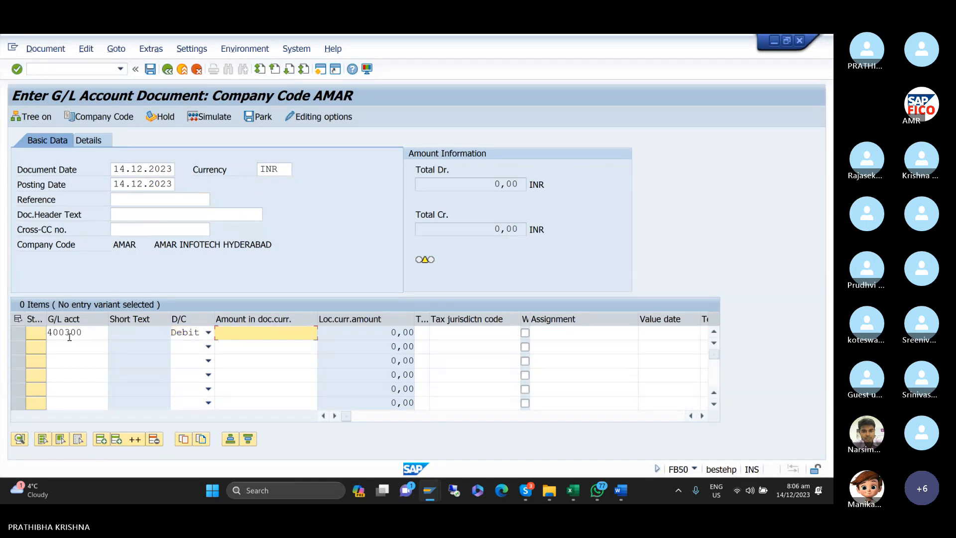
pyautogui.write('4')
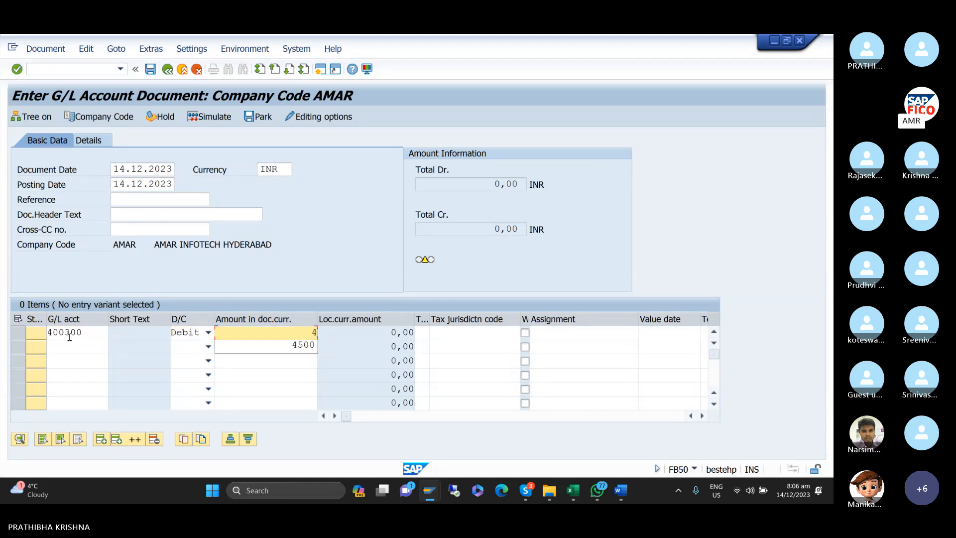
pyautogui.press('BackSpace')
pyautogui.write('10000')
# - Try to add a balancing credit line for G/L account 200100 with amount * and validate the entries
pyautogui.click(80, 344)
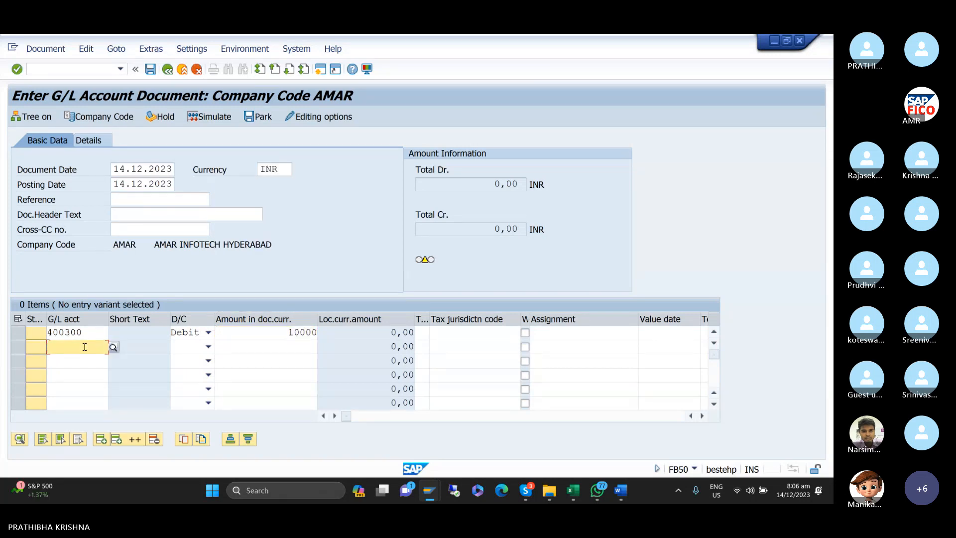
pyautogui.write('200100')
pyautogui.press('Tab')
pyautogui.press('Down')
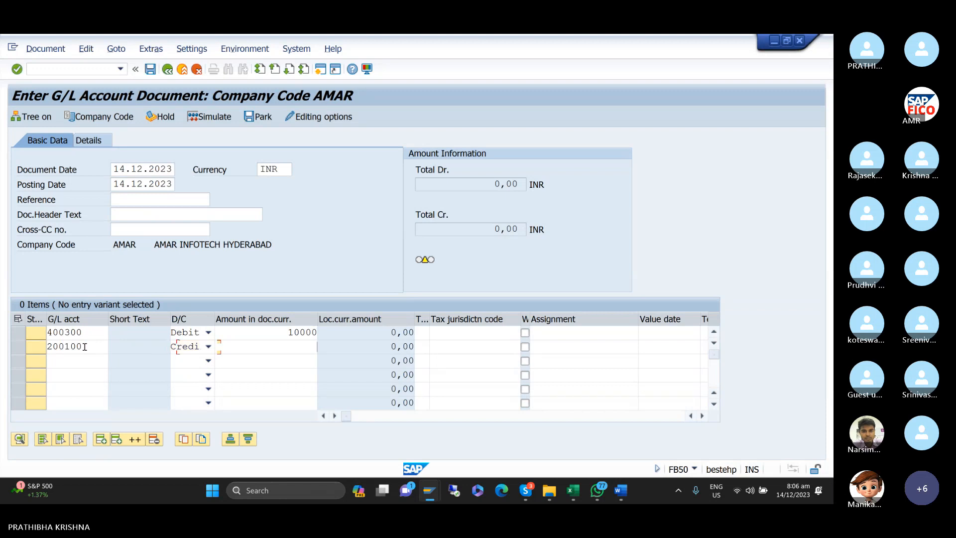
pyautogui.press('Tab')
pyautogui.write('*')
pyautogui.press('Return')
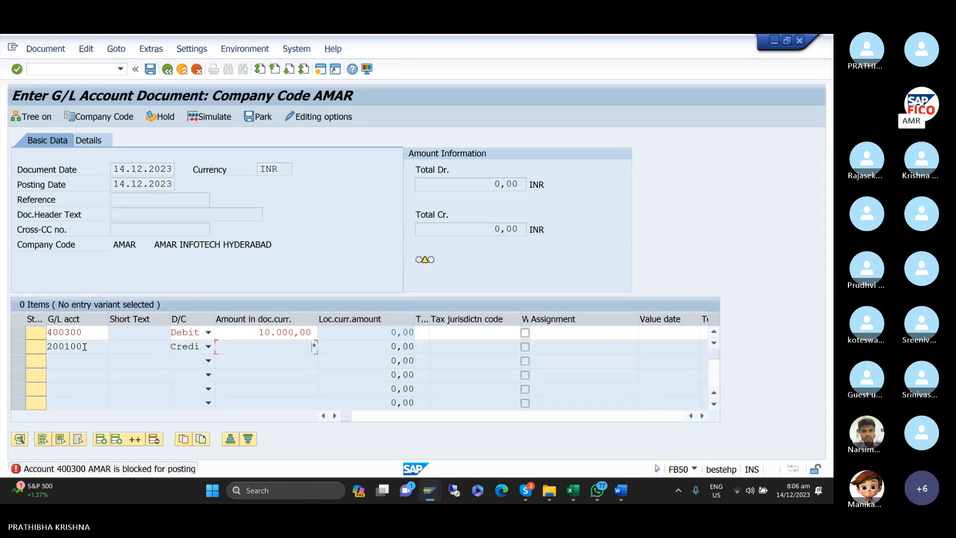
# - Review the detailed explanation of the posting error, then return to the document's debit amount
pyautogui.click(18, 470)
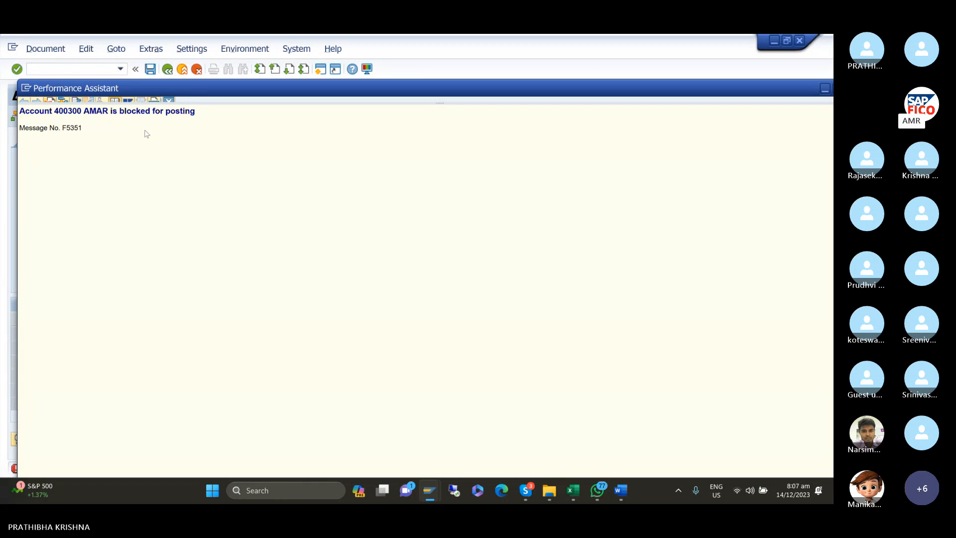
pyautogui.click(170, 100)
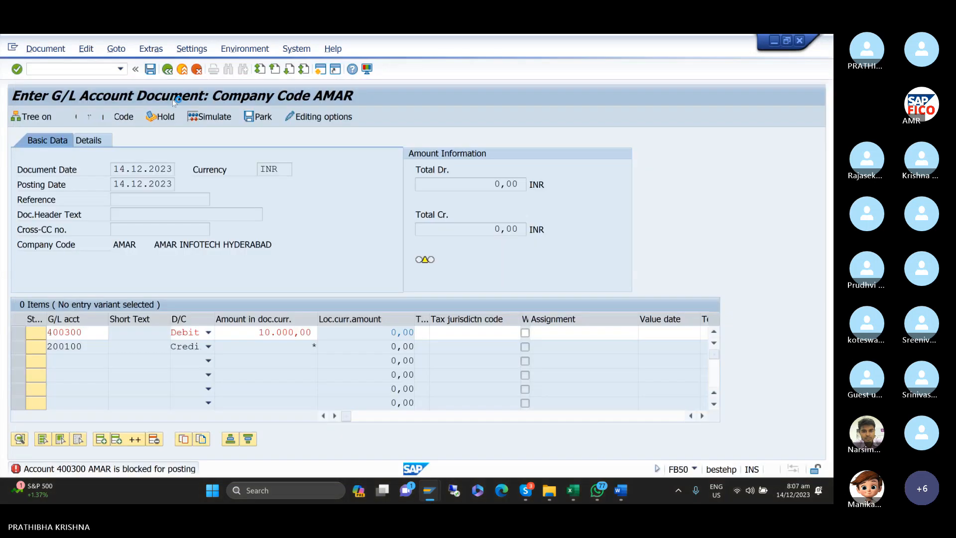
pyautogui.click(252, 330)
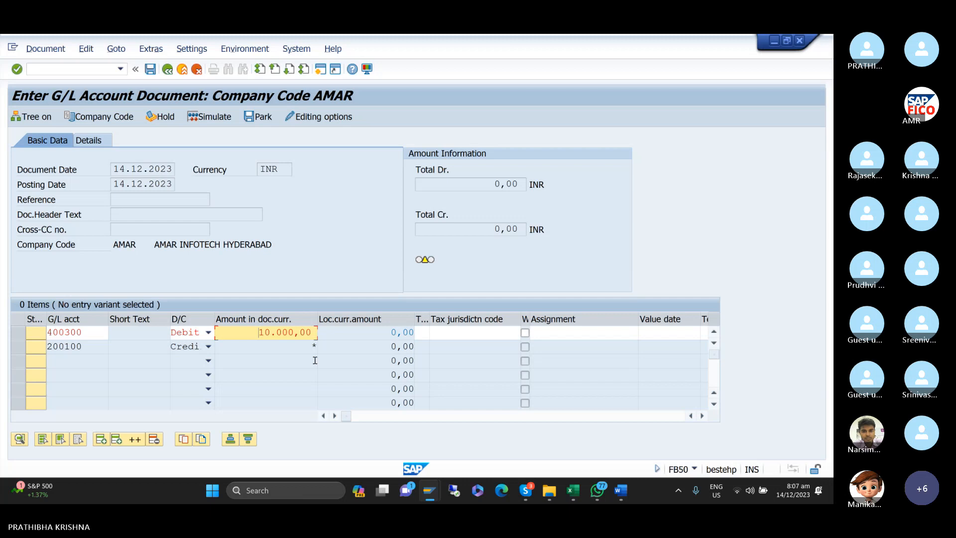
# - Remove the chart-of-accounts posting block from G/L account 400300 RENT AC in the G/L account session and save
pyautogui.moveTo(429, 489)
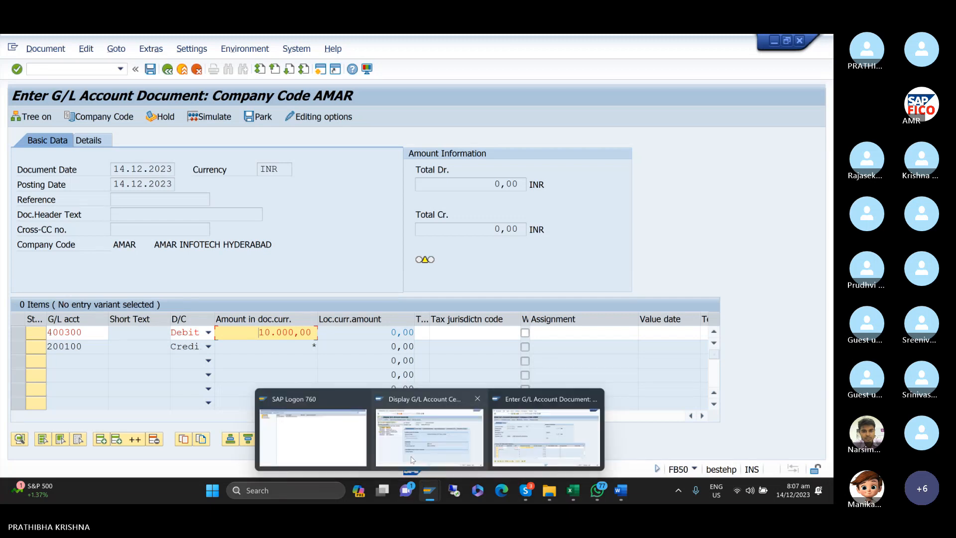
pyautogui.click(428, 438)
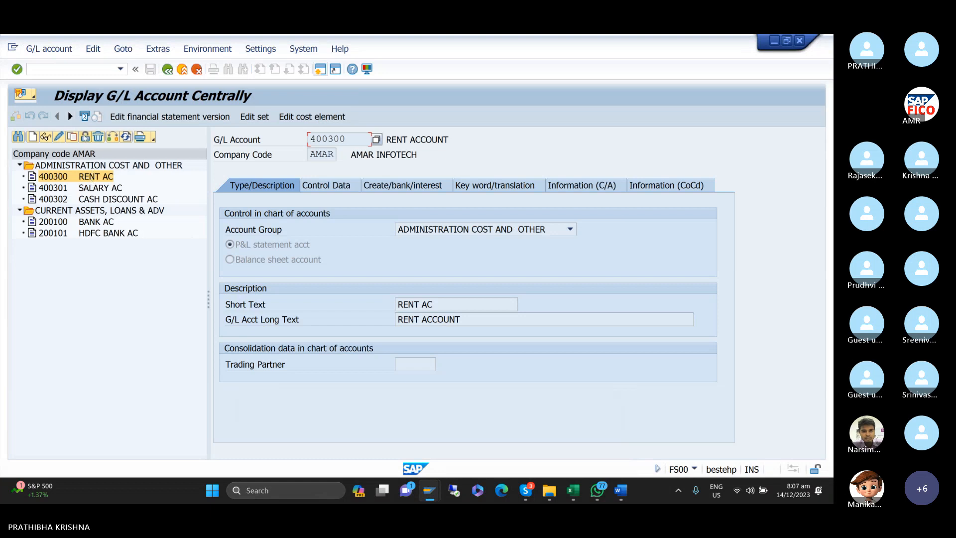
pyautogui.click(85, 137)
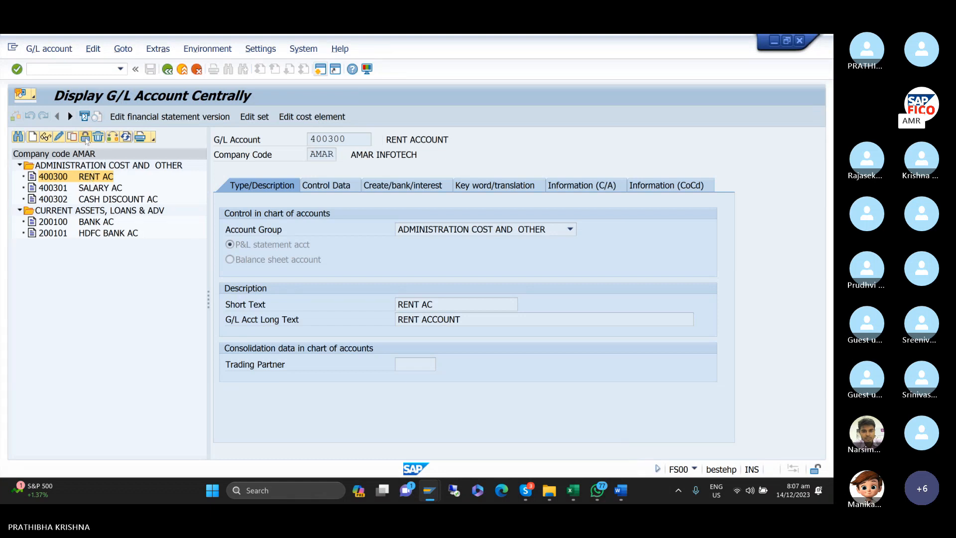
pyautogui.click(230, 244)
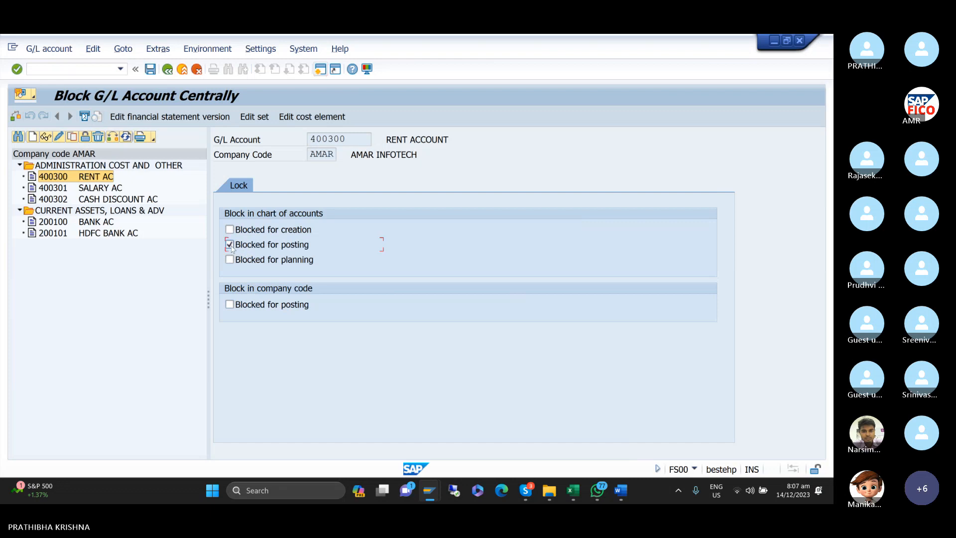
pyautogui.click(229, 244)
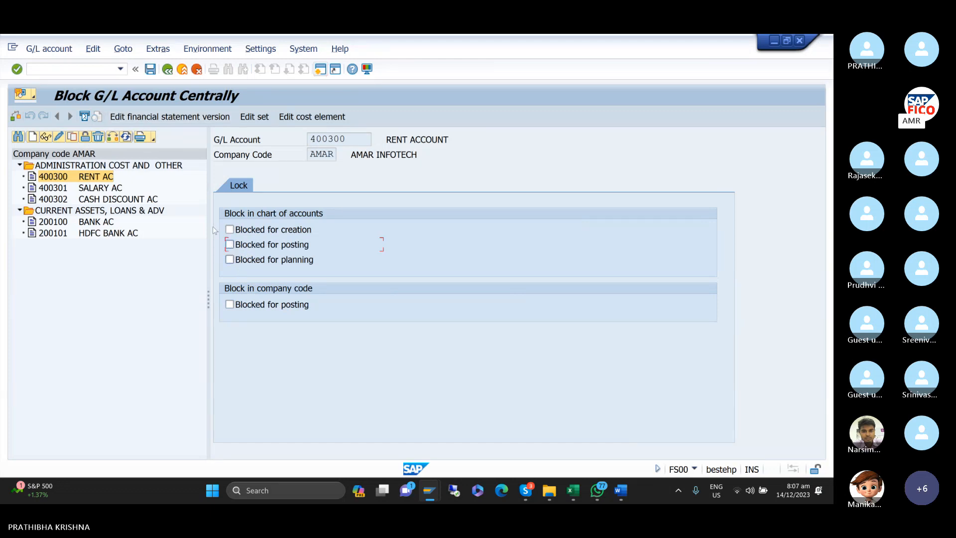
pyautogui.click(150, 69)
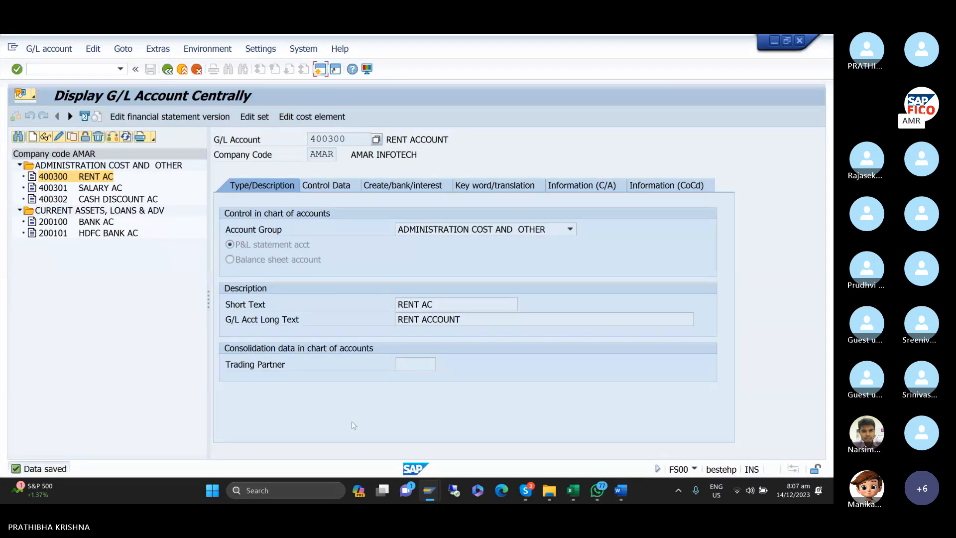
# - Return to the pending FB50 document and revalidate its line items
pyautogui.moveTo(430, 493)
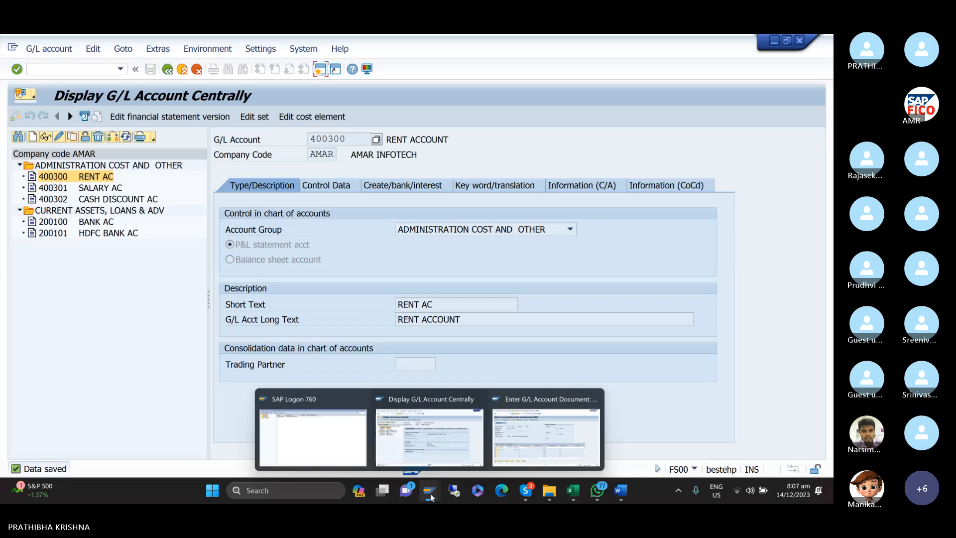
pyautogui.click(546, 435)
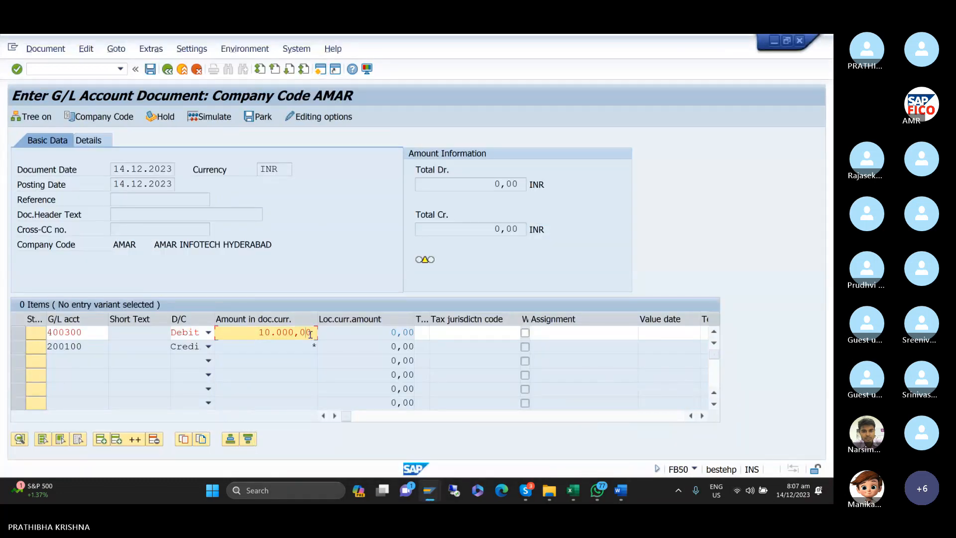
pyautogui.press('Return')
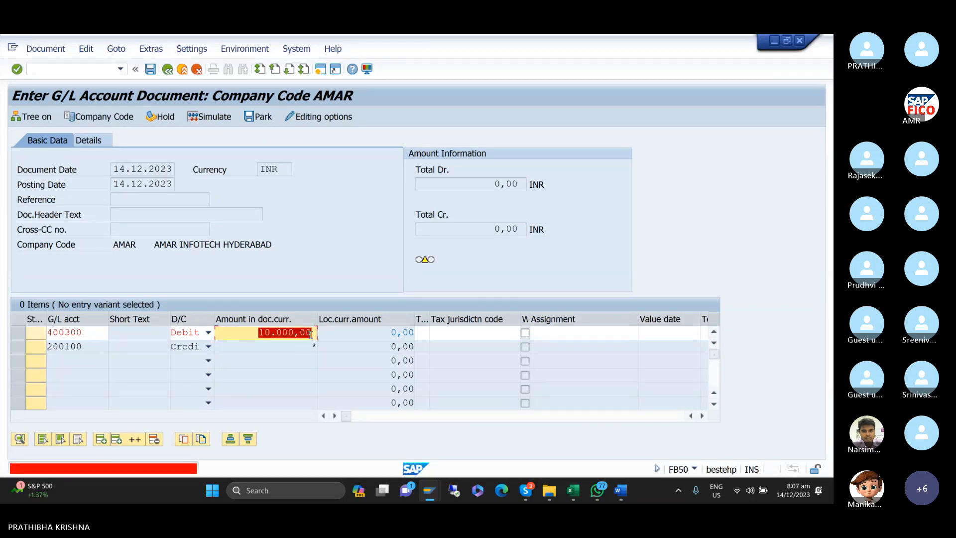
# - Restart FB50 with a blank document and set the document date to 14.12.2023
pyautogui.click(121, 69)
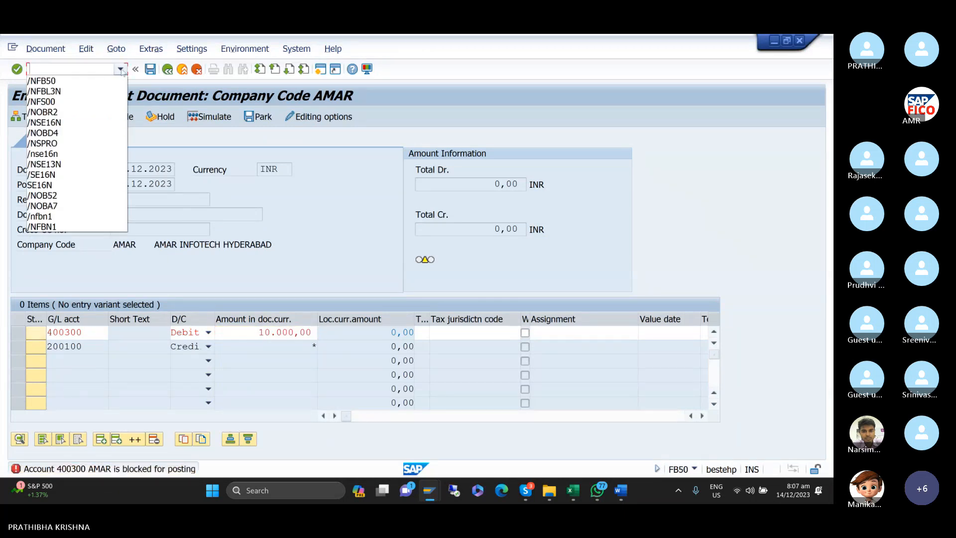
pyautogui.click(92, 87)
pyautogui.press('Return')
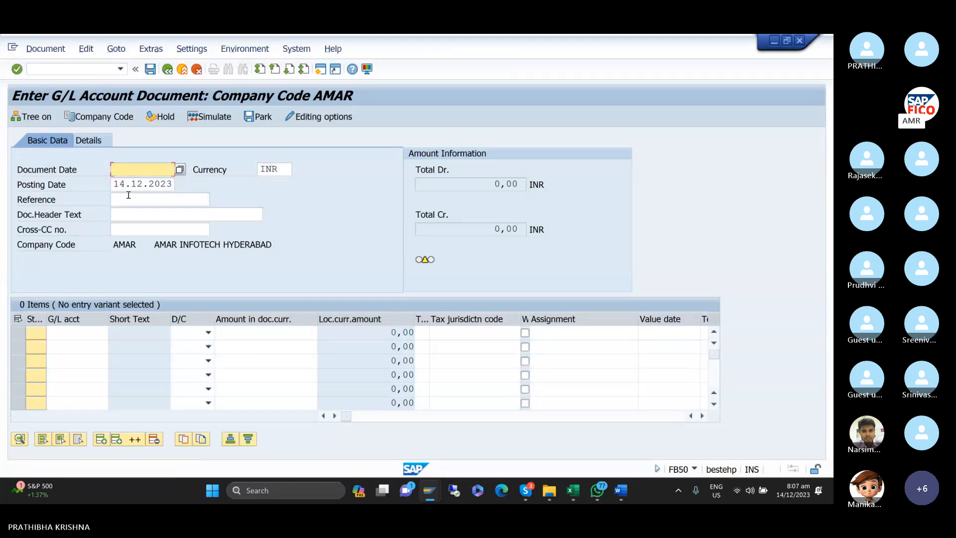
pyautogui.write('1')
pyautogui.press('Down')
pyautogui.press('Return')
pyautogui.press('Tab')
pyautogui.press('Tab')
pyautogui.press('Tab')
pyautogui.press('Tab')
pyautogui.press('Tab')
pyautogui.press('Tab')
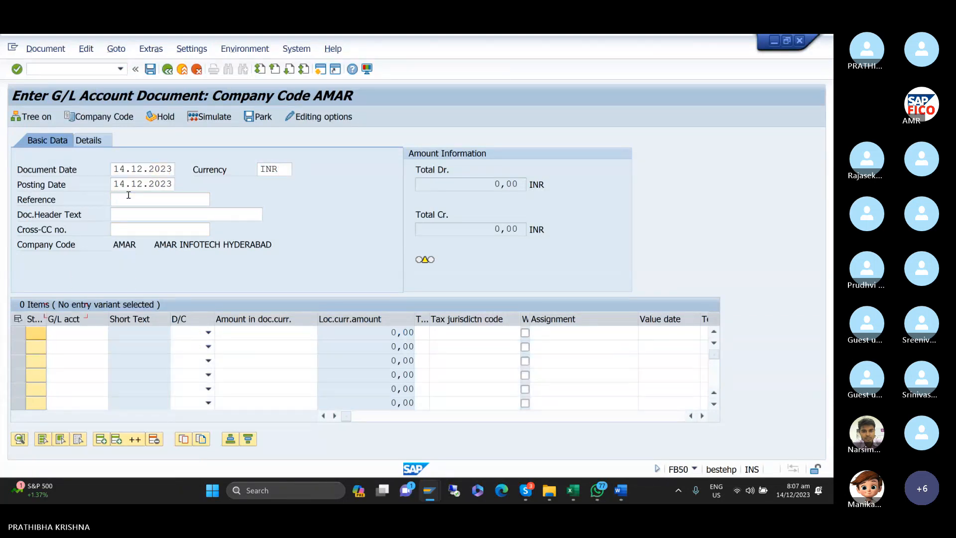
# - Add a debit line for G/L account 400300 with an amount of 10000
pyautogui.write('400300')
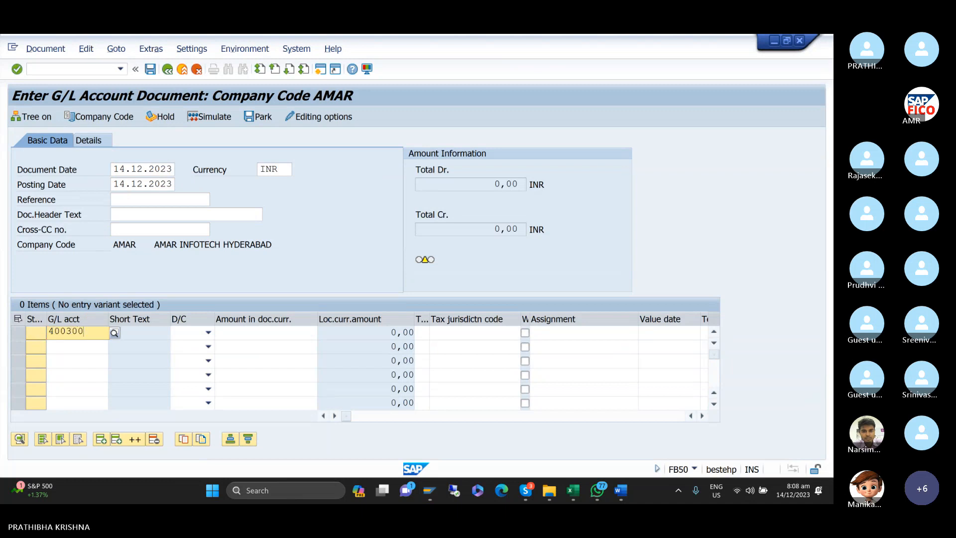
pyautogui.press('Tab')
pyautogui.press('d')
pyautogui.press('Tab')
pyautogui.write('1')
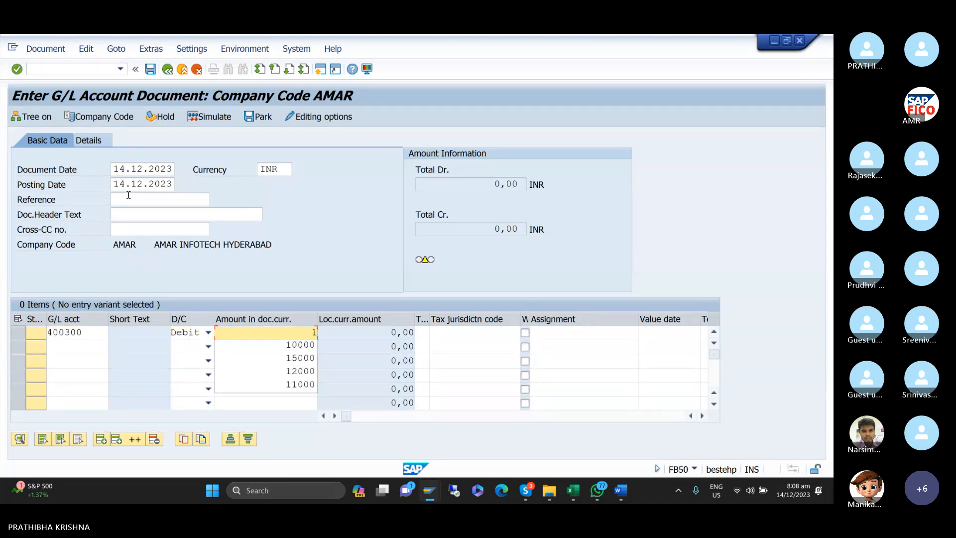
pyautogui.press('Down')
pyautogui.press('Return')
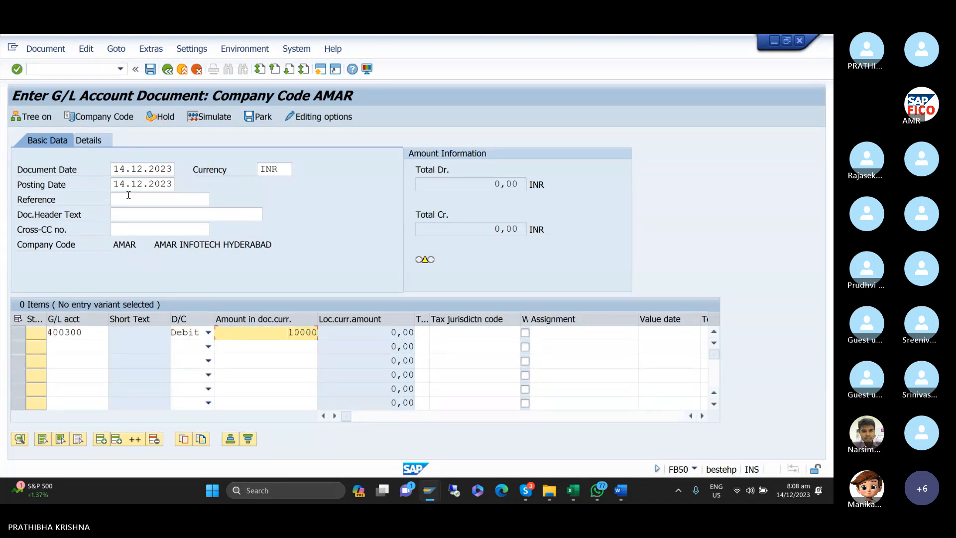
# - Add a credit line for G/L account 200100 with * as the balancing amount
pyautogui.click(89, 344)
pyautogui.write('200100')
pyautogui.press('Tab')
pyautogui.press('c')
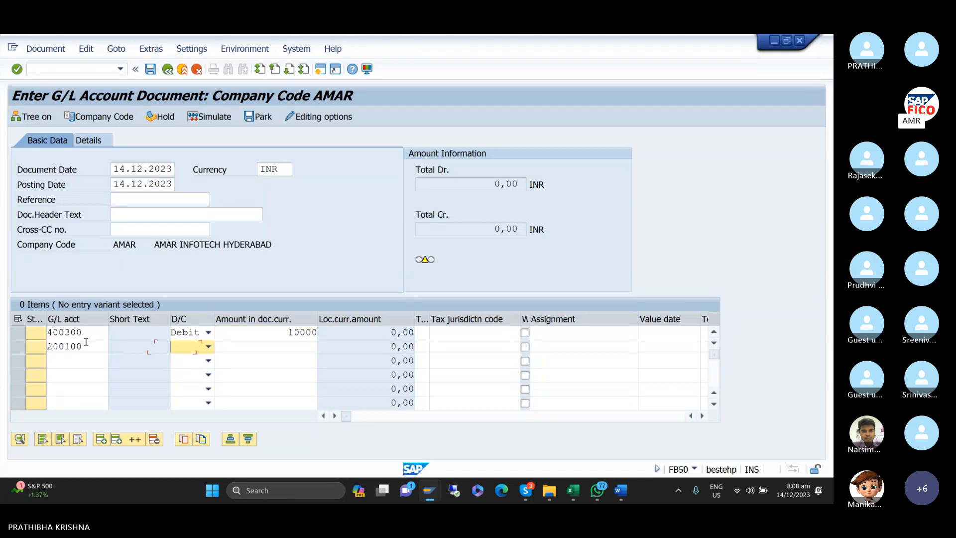
pyautogui.press('Tab')
pyautogui.write('*')
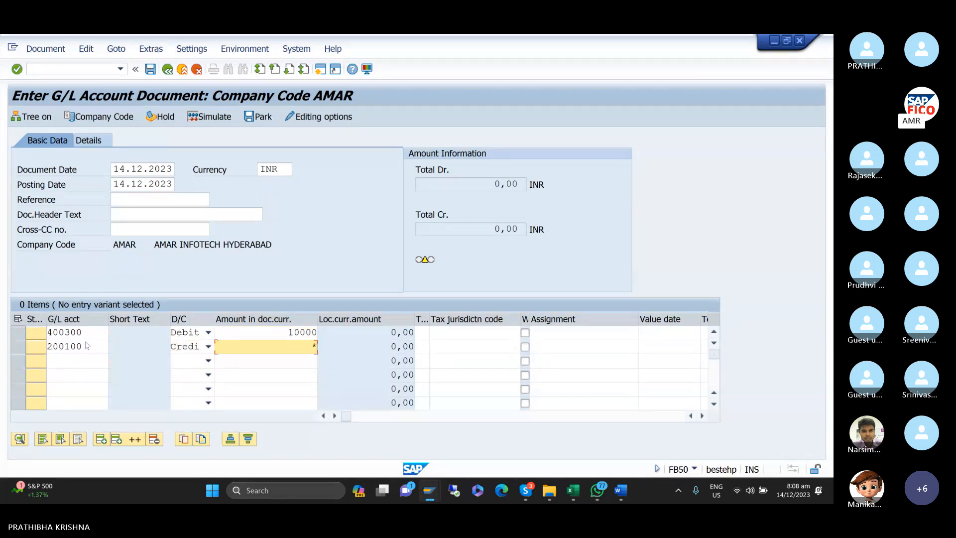
# - Validate and simulate the balanced G/L document, then post it
pyautogui.press('Return')
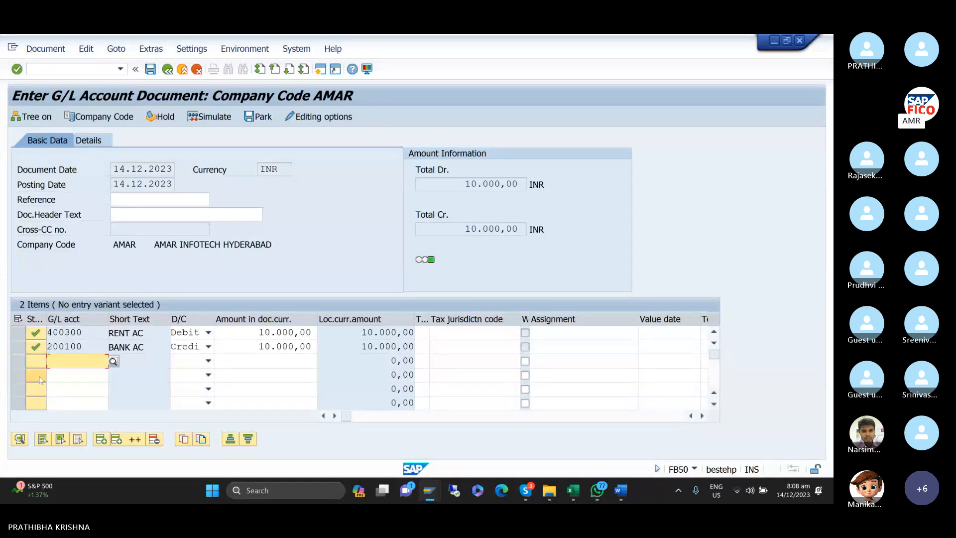
pyautogui.click(211, 117)
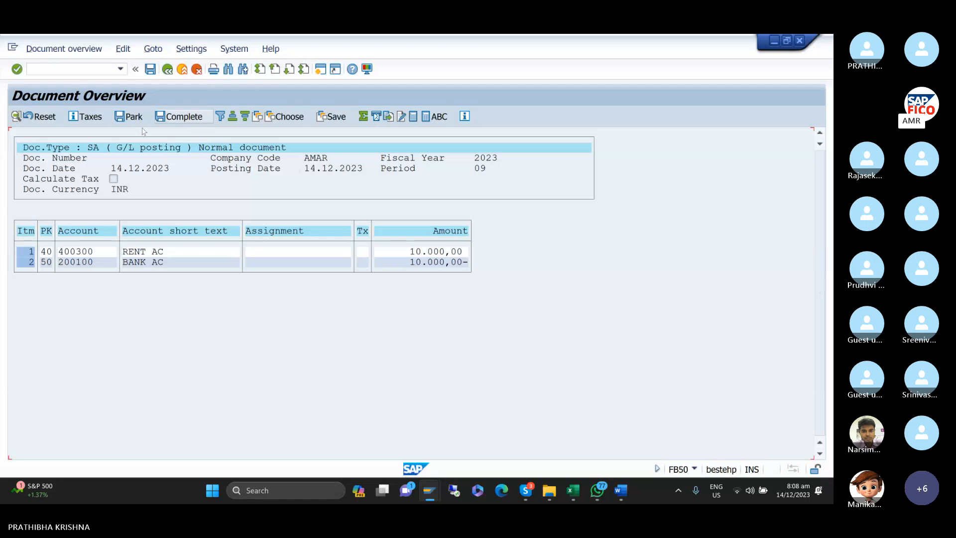
pyautogui.click(150, 73)
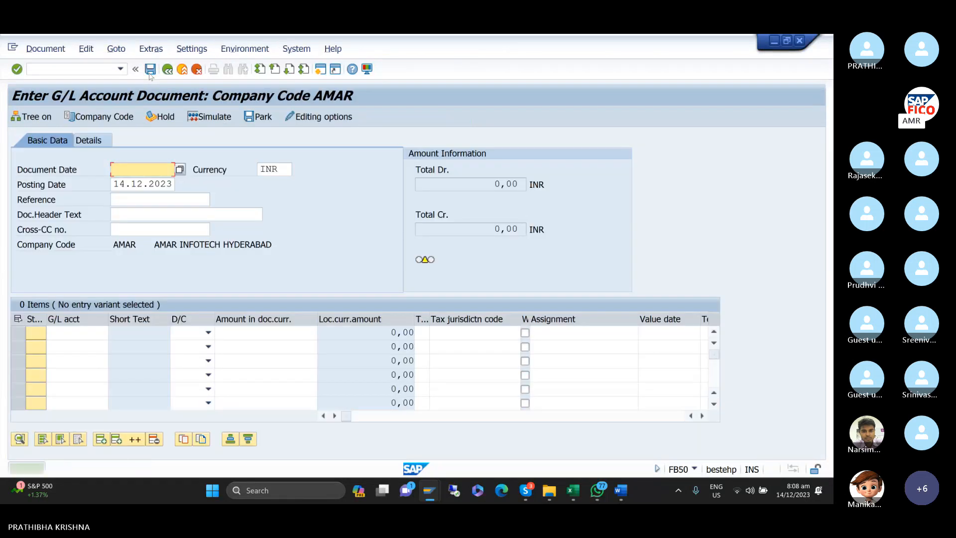
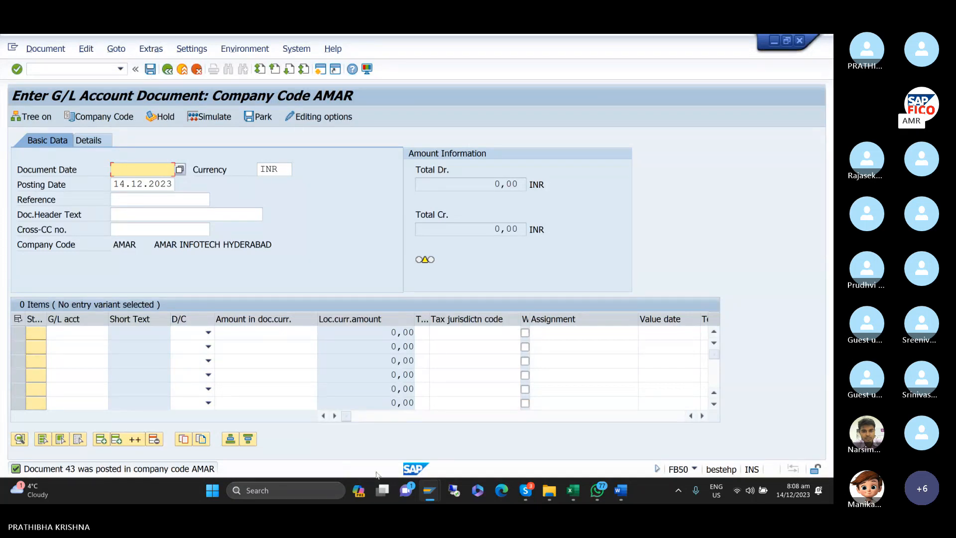
# - Open FS00 in place of the FB50 entry and narrow the account tree area
pyautogui.moveTo(434, 492)
pyautogui.click(120, 68)
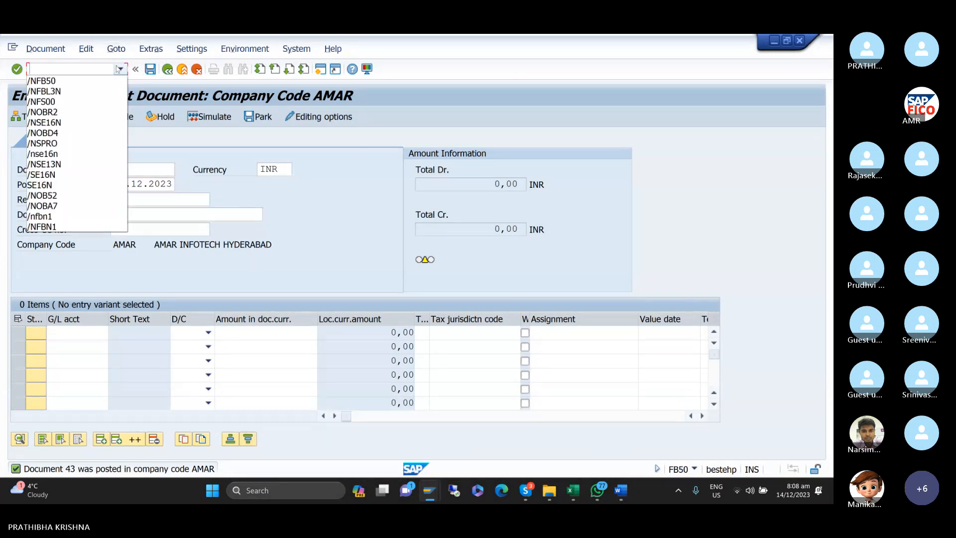
pyautogui.click(110, 102)
pyautogui.press('Return')
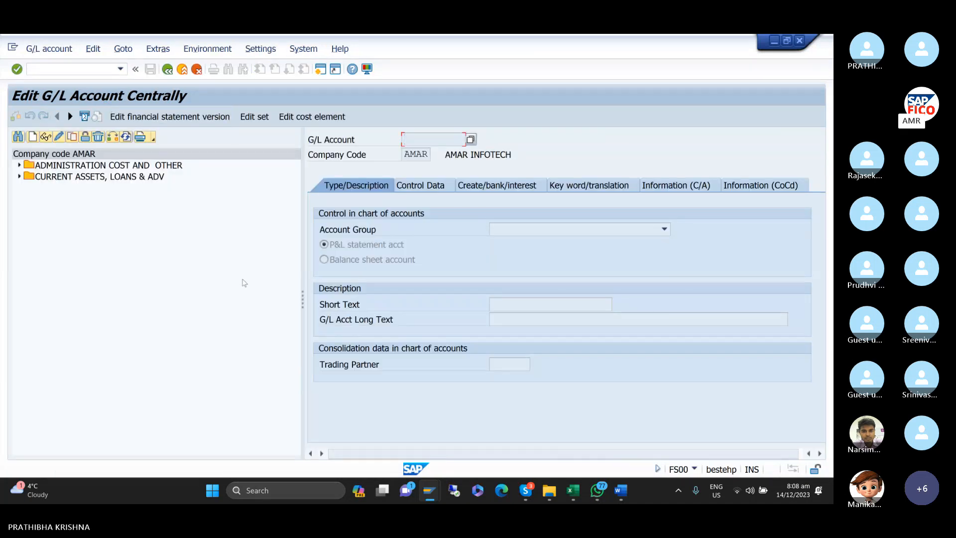
pyautogui.moveTo(302, 301); pyautogui.dragTo(244, 311)
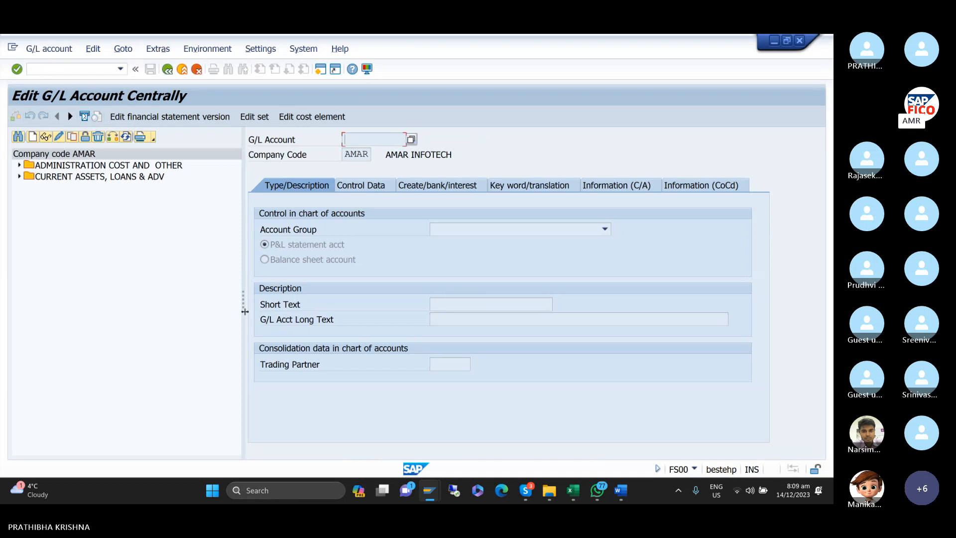
# - Switch to the Word document and add the line "PURPOSE OF THE LINE ITEM DISPLAY: FBL3N" below the GL account blocking heading
pyautogui.moveTo(616, 492)
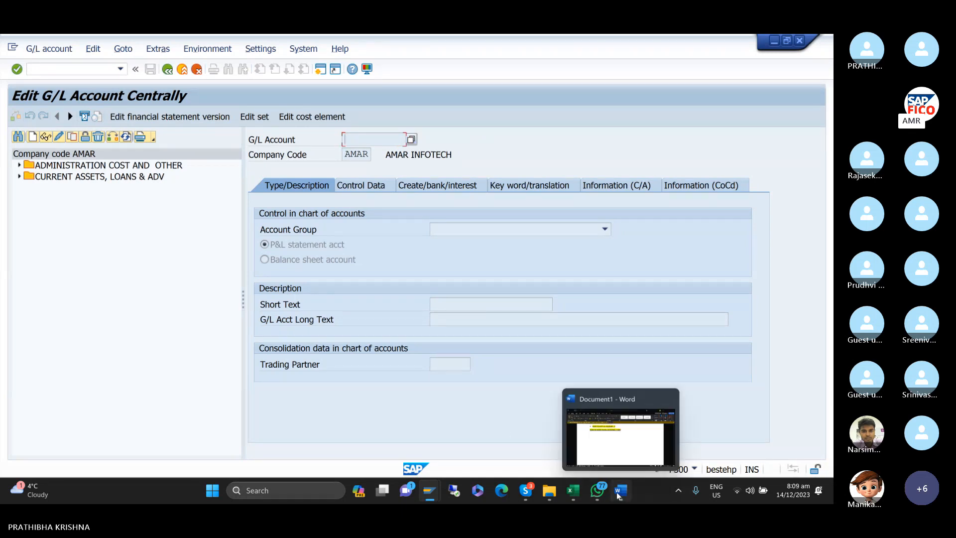
pyautogui.click(625, 446)
pyautogui.press('Return')
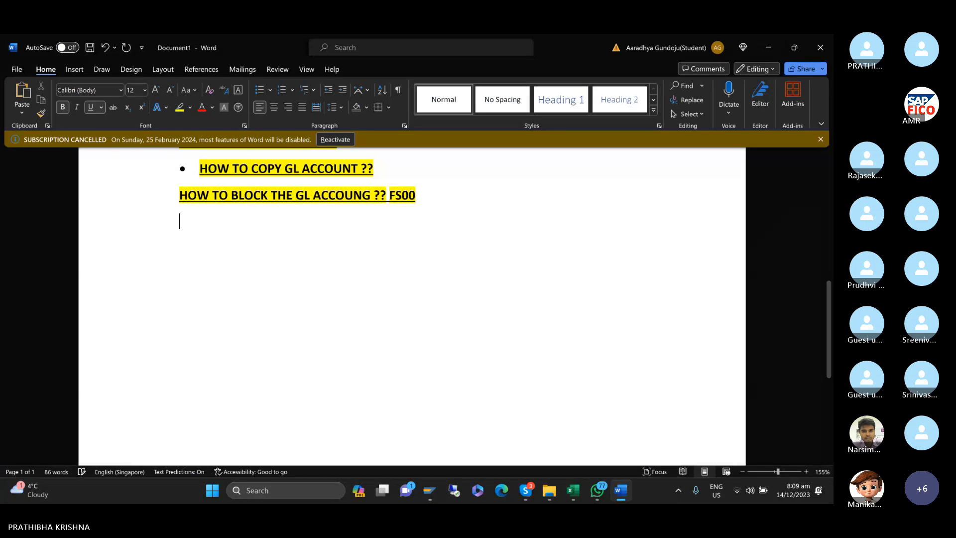
pyautogui.write('PUR')
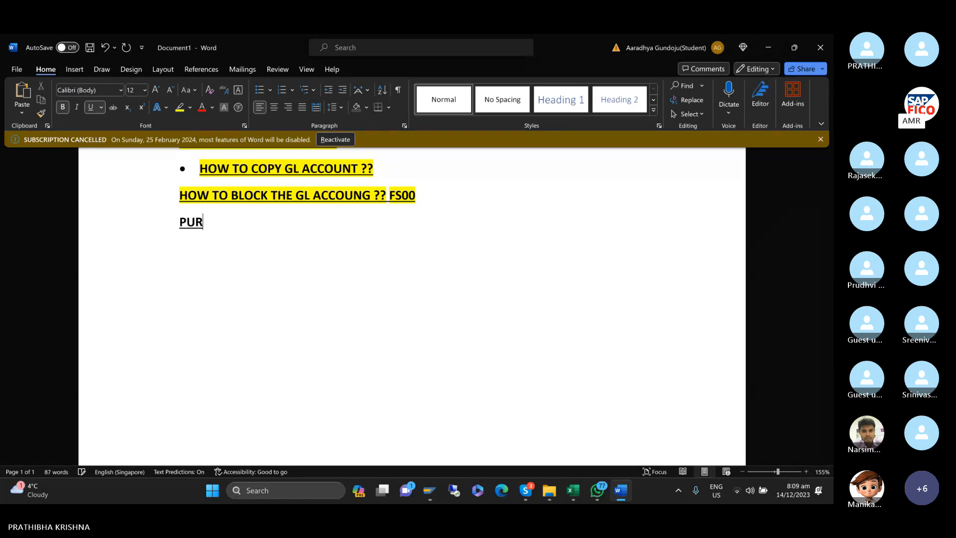
pyautogui.write('POSE OF THE ')
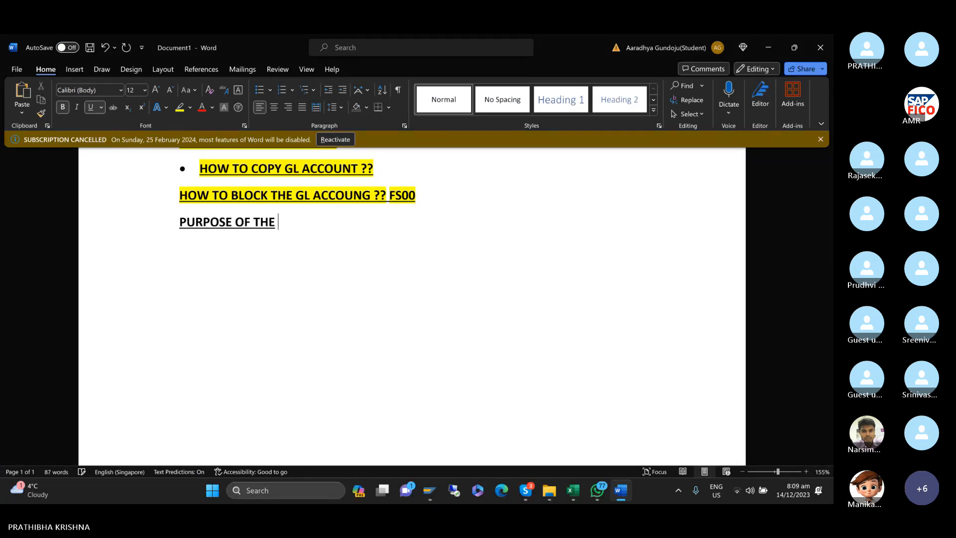
pyautogui.write('LINE ITEM ')
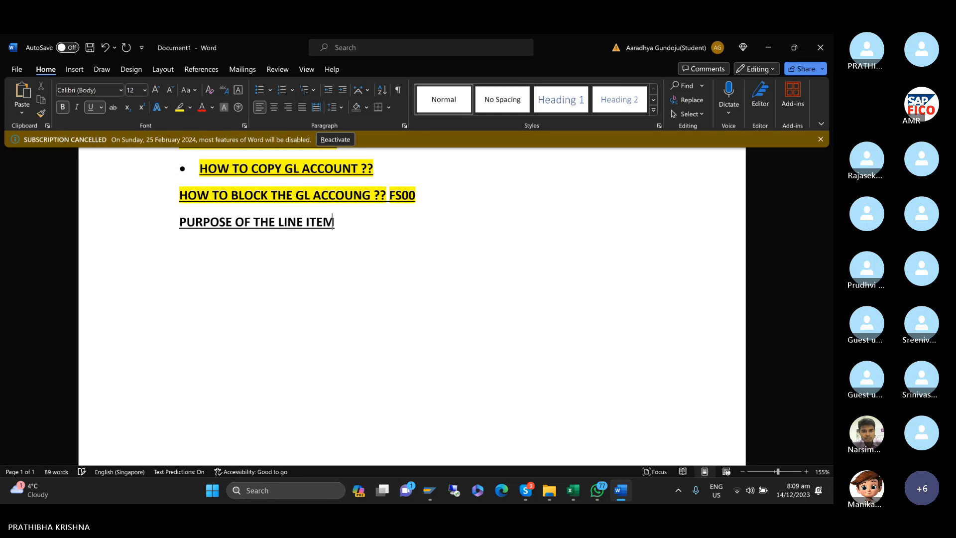
pyautogui.write('DISPLA')
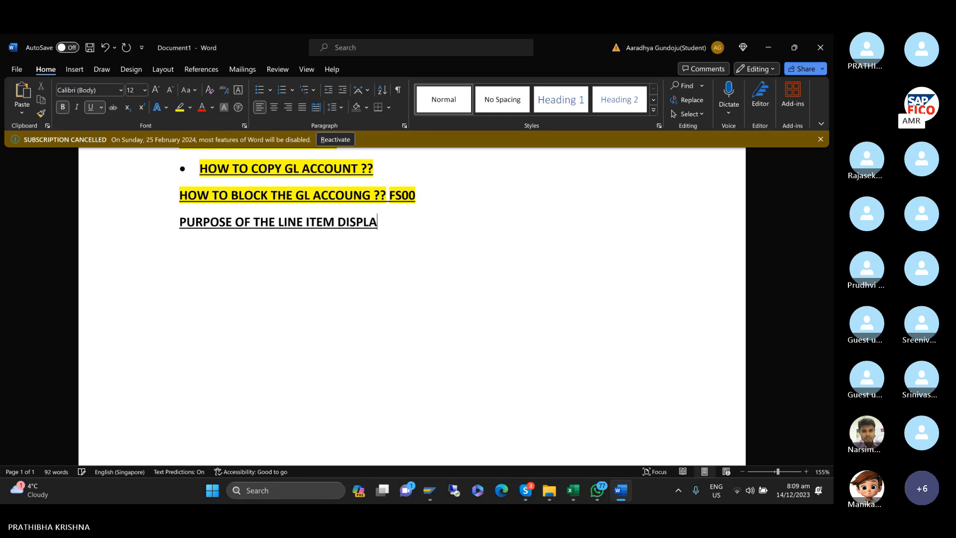
pyautogui.write('Y: FBL')
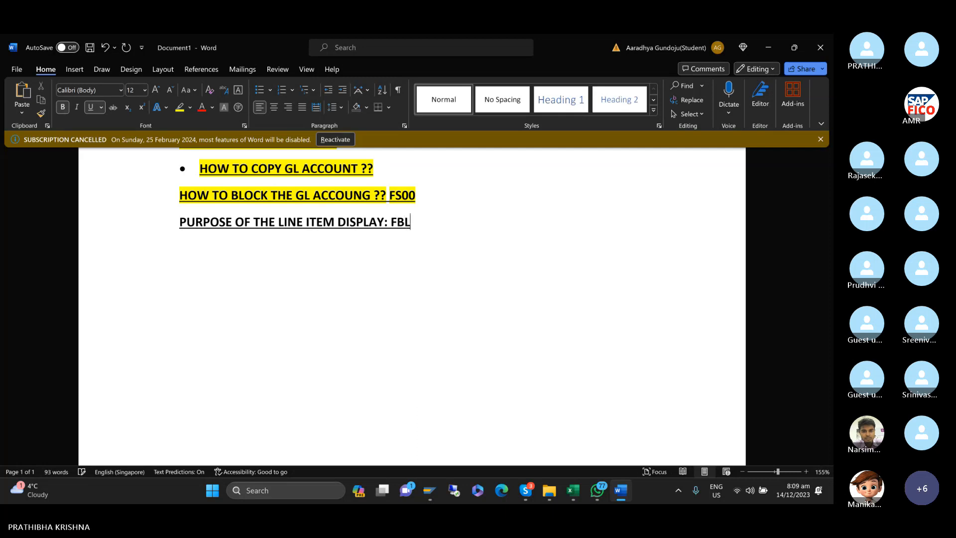
pyautogui.write('3N')
# - Return to SAP, open G/L account 400300 for changing in FS00 and show the account management settings in its control data
pyautogui.moveTo(440, 494)
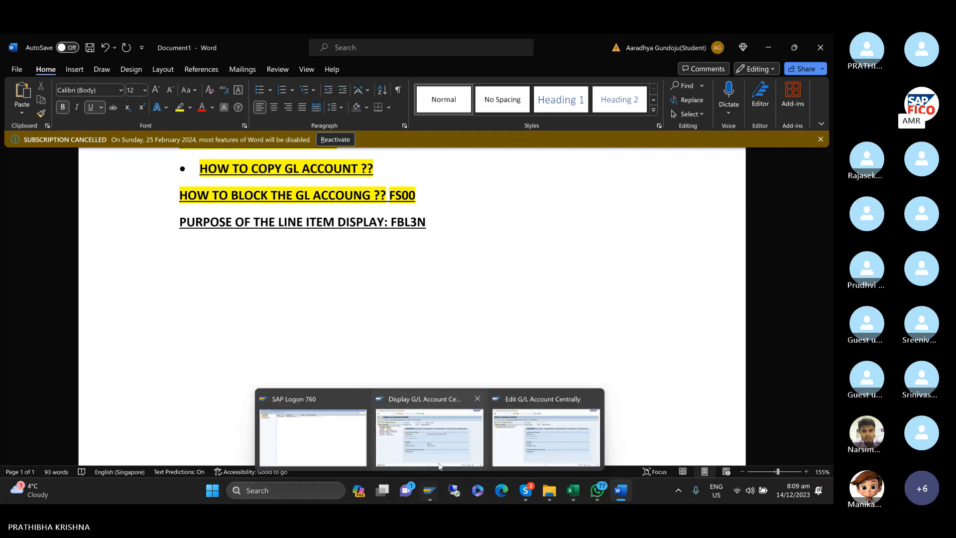
pyautogui.click(440, 450)
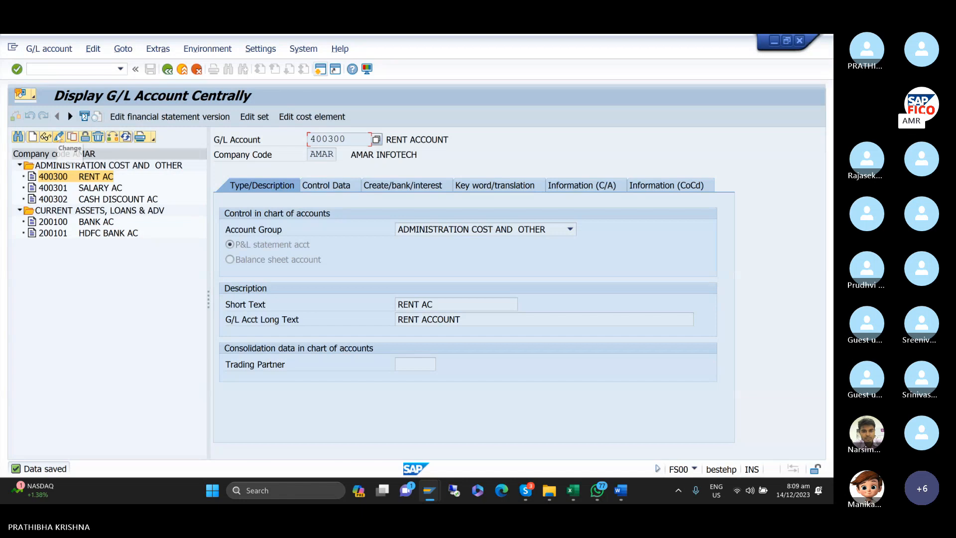
pyautogui.click(59, 138)
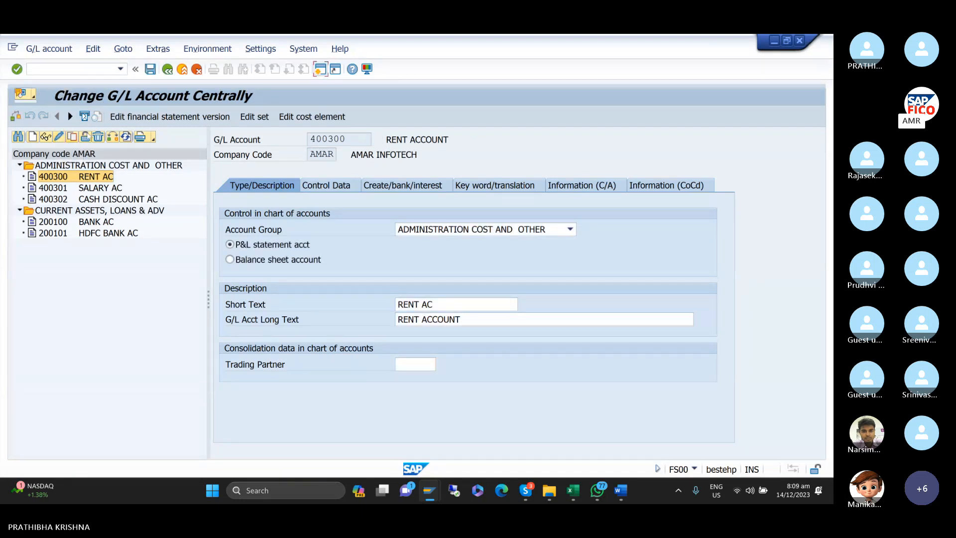
pyautogui.click(333, 188)
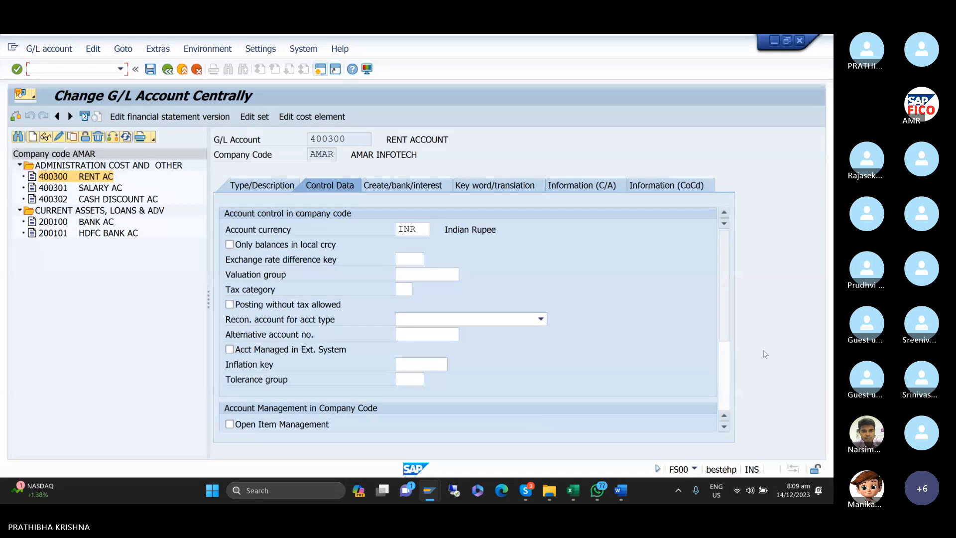
pyautogui.scroll(-3, 720, 322)
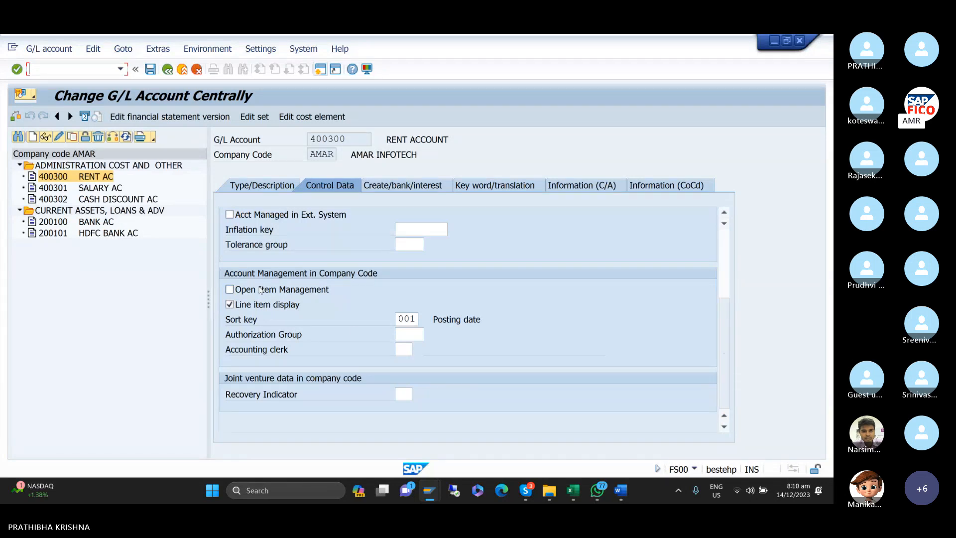
# - Run FBL3N in the other FS00 session for account 400300 in company code AMAR and review its open line items through to the total
pyautogui.moveTo(427, 490)
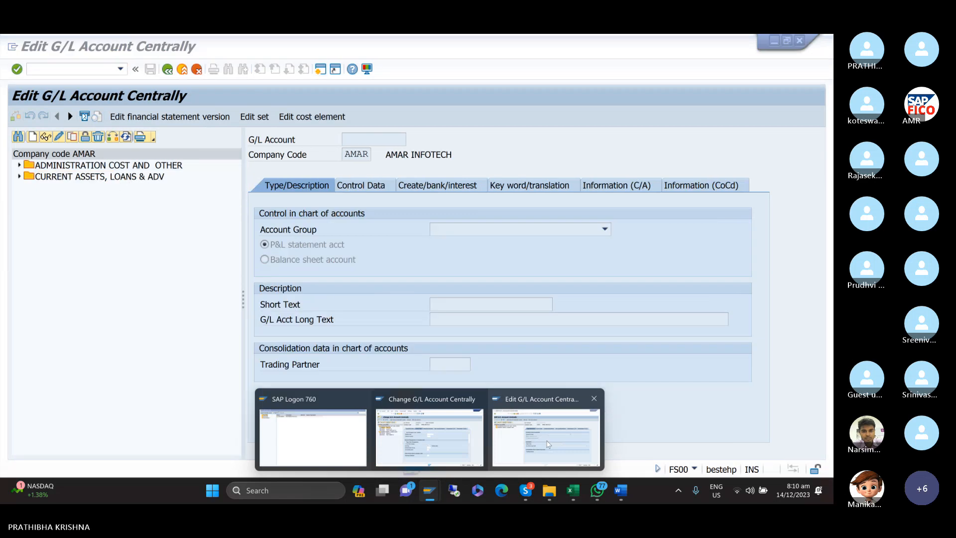
pyautogui.click(546, 437)
pyautogui.click(120, 69)
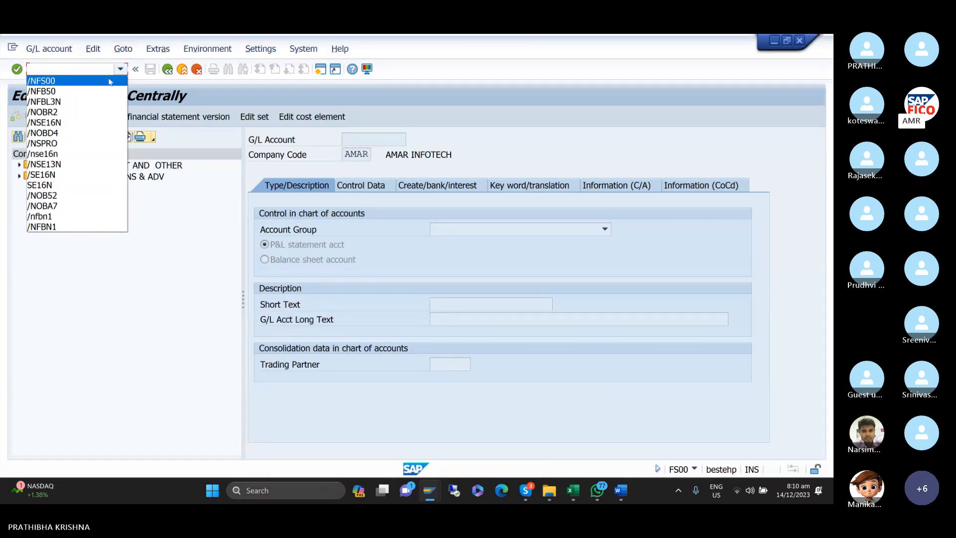
pyautogui.click(106, 102)
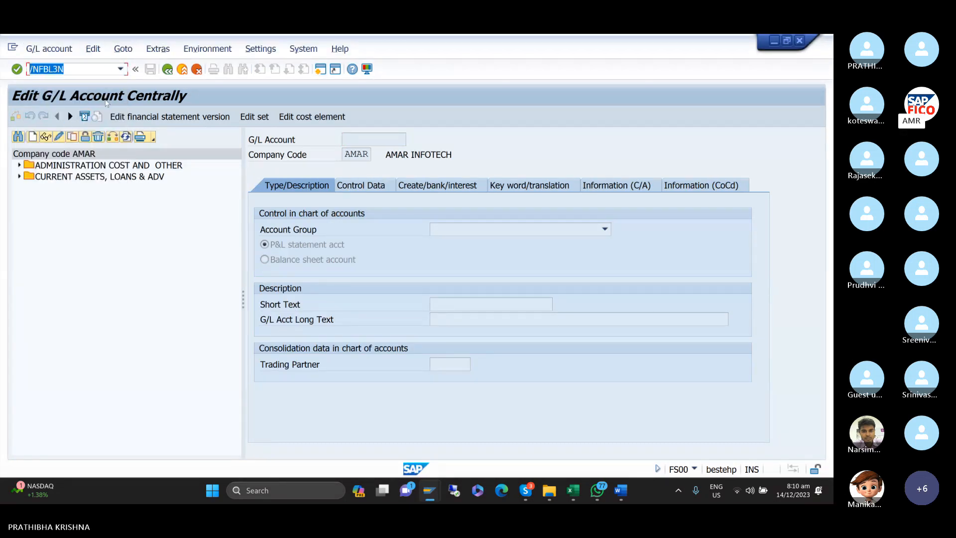
pyautogui.press('Return')
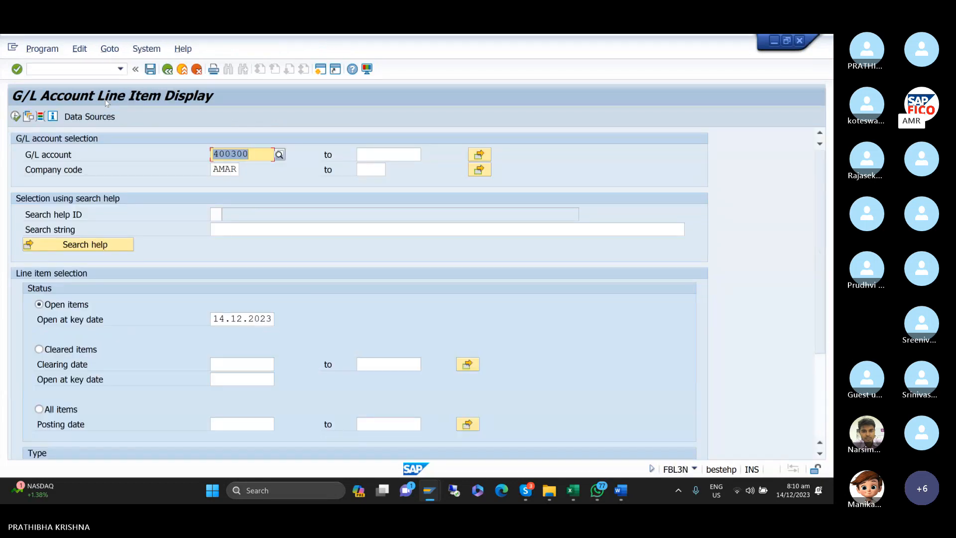
pyautogui.click(16, 117)
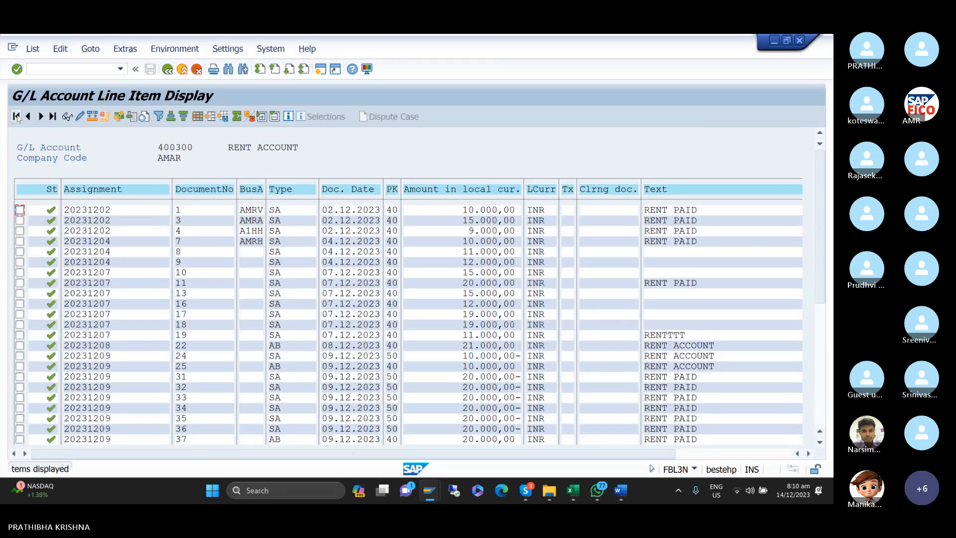
pyautogui.scroll(-2, 188, 327)
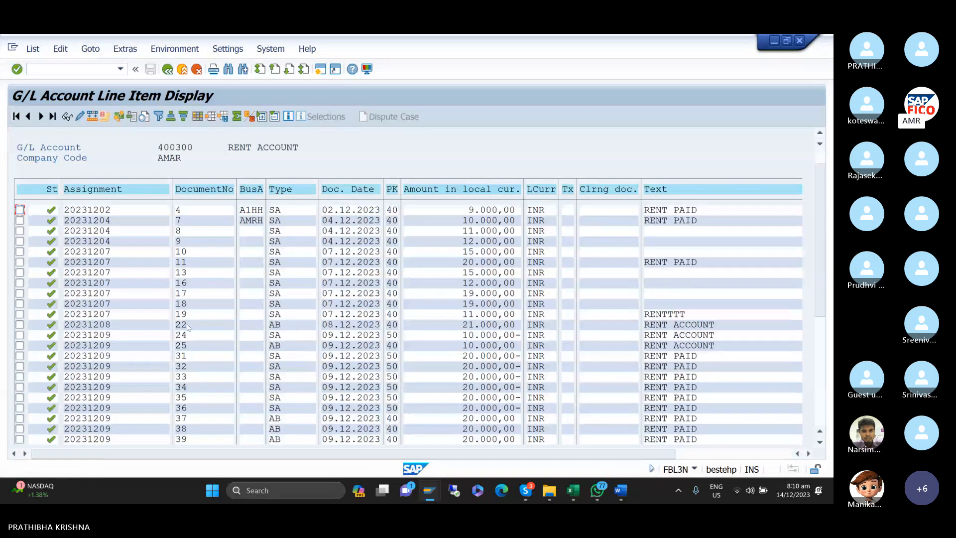
pyautogui.scroll(-2, 188, 326)
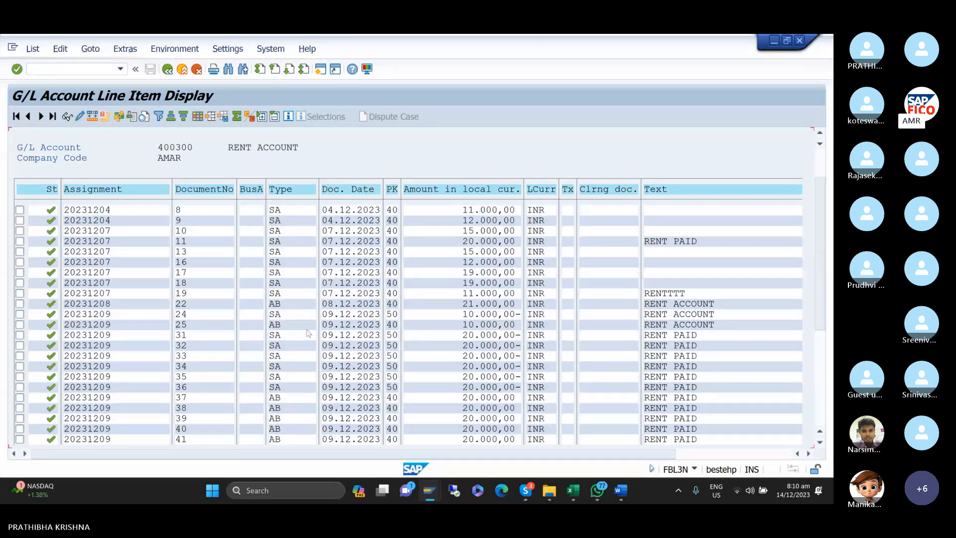
pyautogui.scroll(-2, 307, 333)
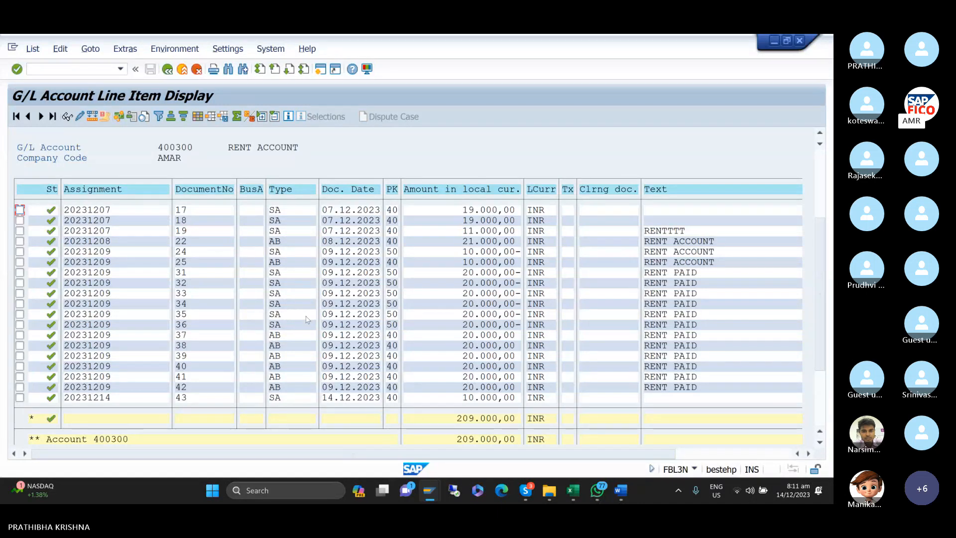
pyautogui.click(724, 93)
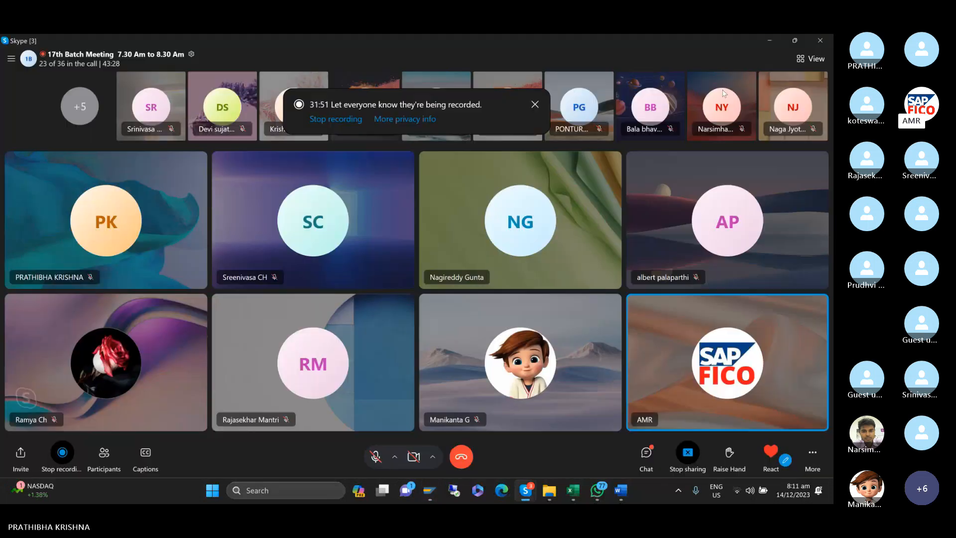
pyautogui.click(769, 41)
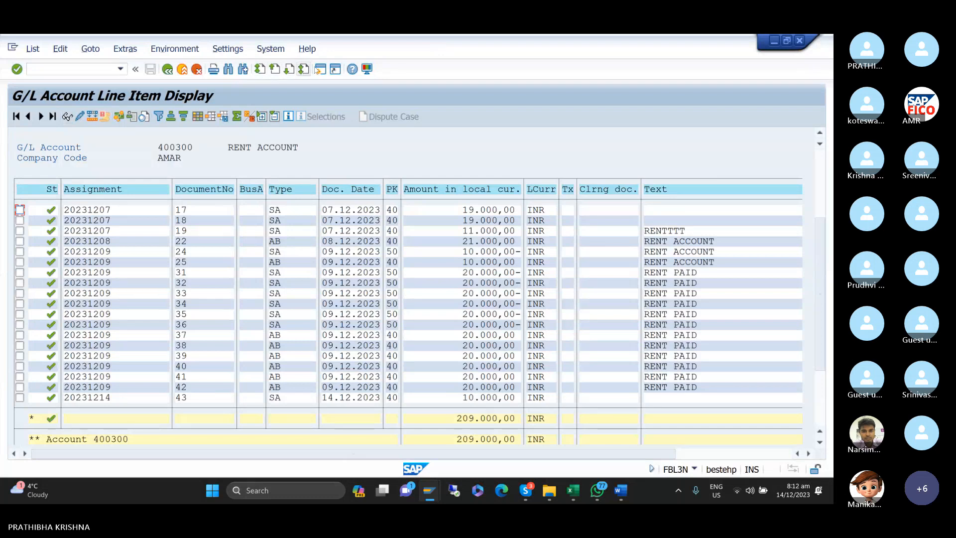
# - Open SE38 in a new session, check the value list for the Program field, and close that session
pyautogui.click(319, 71)
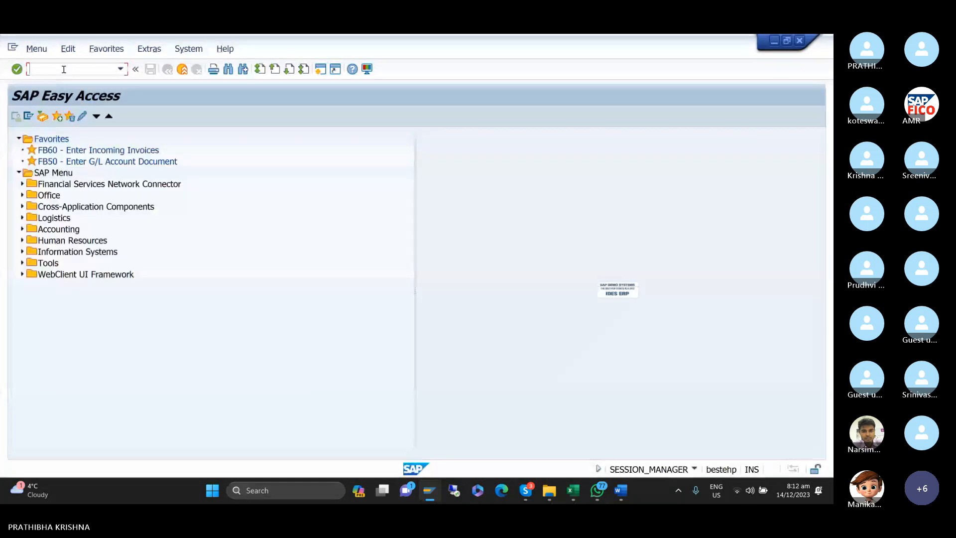
pyautogui.write('/NSE38')
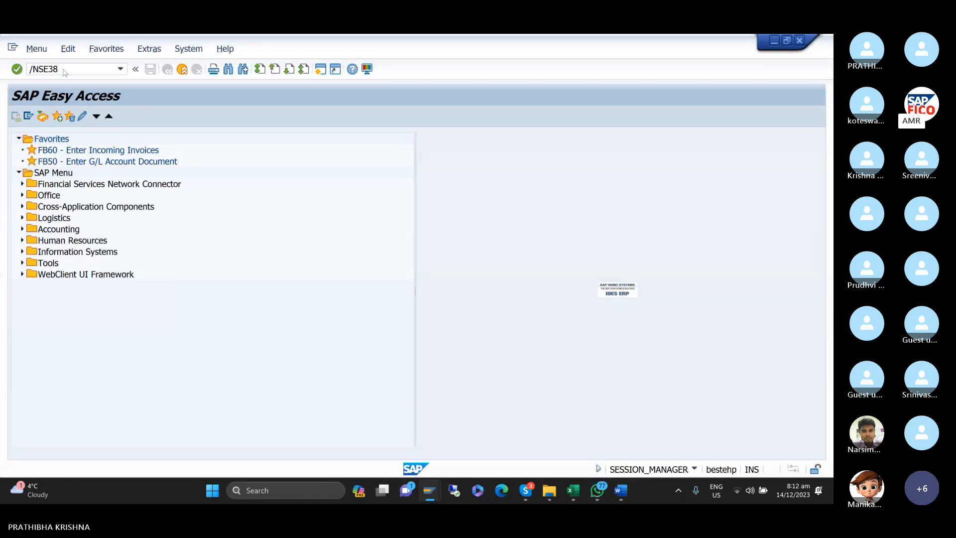
pyautogui.press('Return')
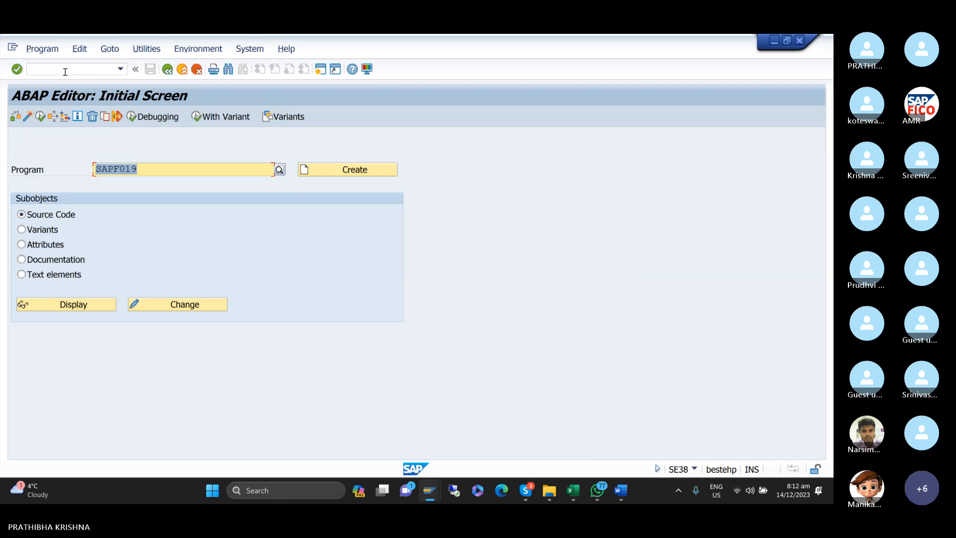
pyautogui.click(281, 170)
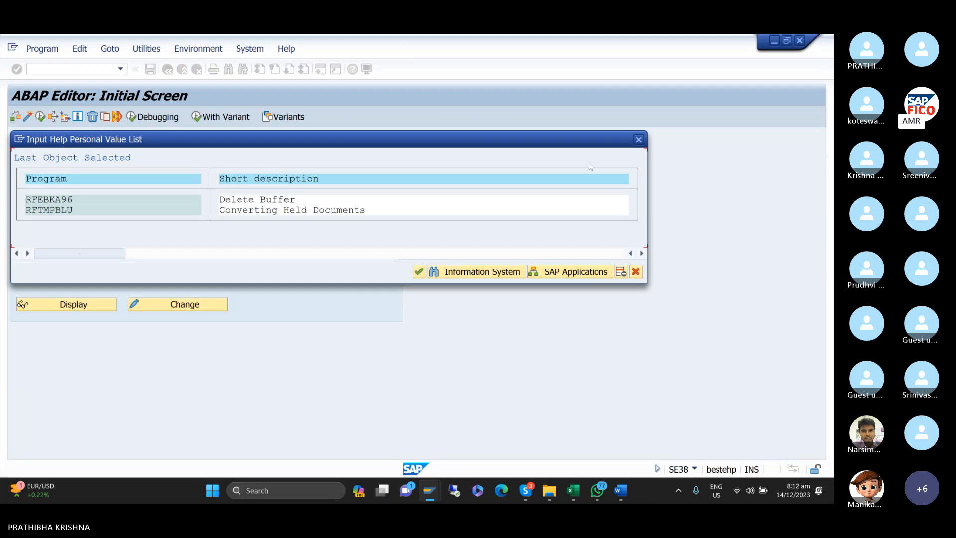
pyautogui.click(639, 140)
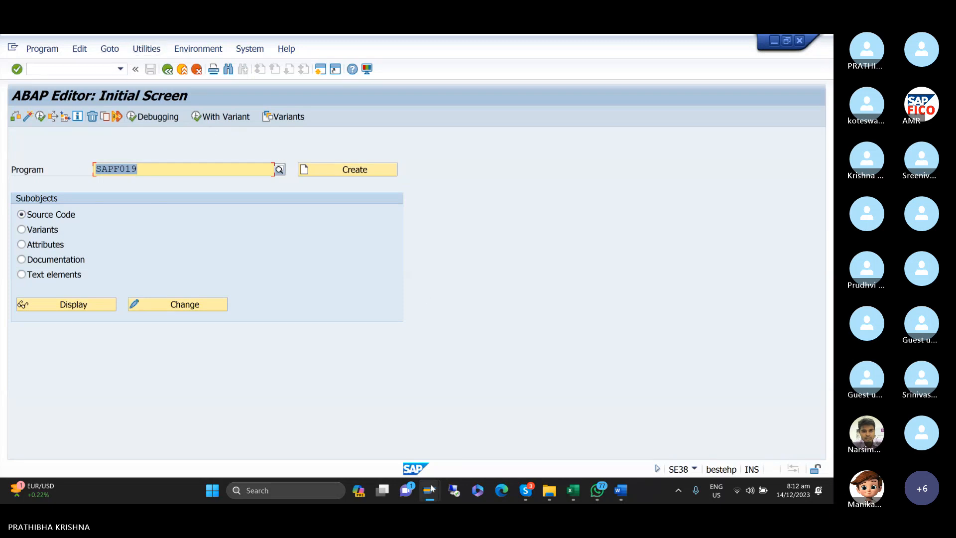
pyautogui.moveTo(429, 489)
pyautogui.click(652, 398)
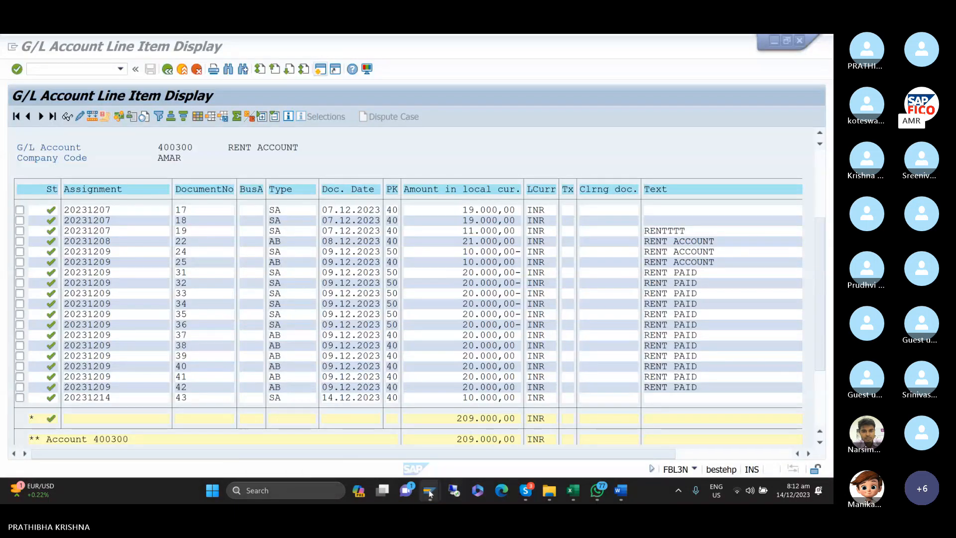
# - Start FBL3N in a new session from the FS00 account change screen and list the open line items of account 400300
pyautogui.moveTo(429, 493)
pyautogui.click(430, 428)
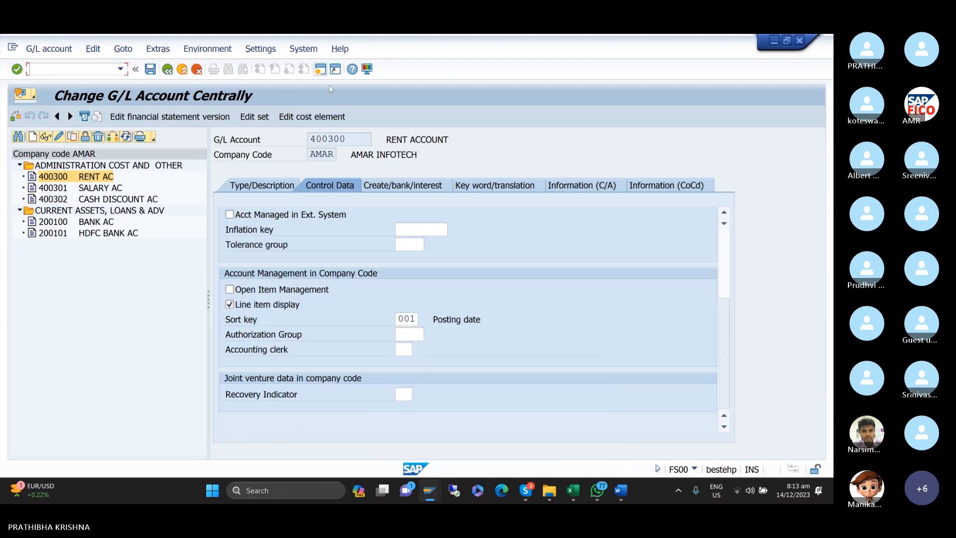
pyautogui.click(319, 71)
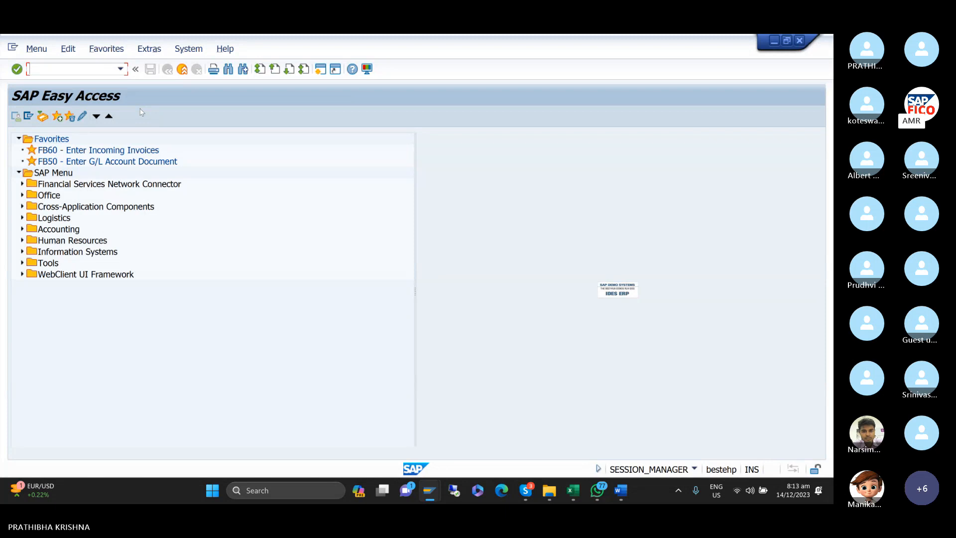
pyautogui.click(121, 68)
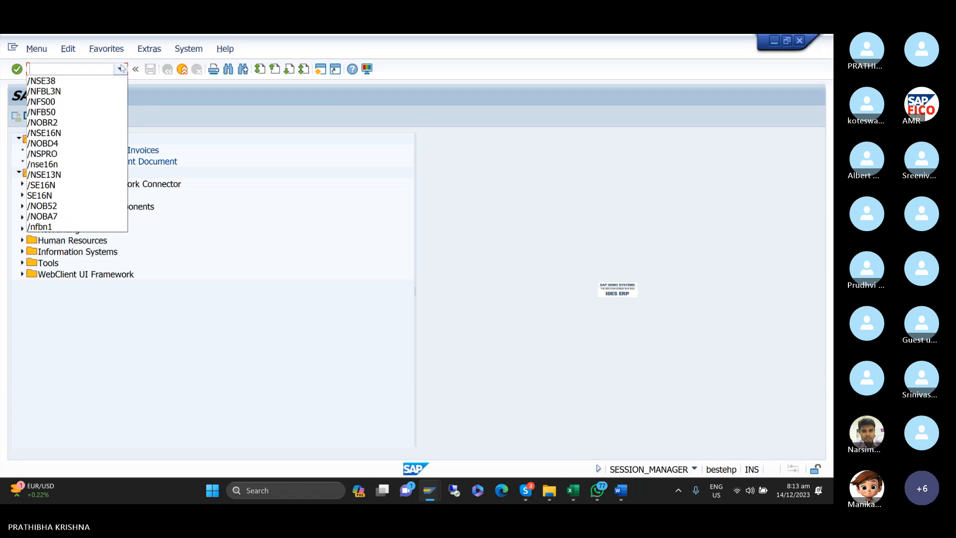
pyautogui.click(107, 92)
pyautogui.press('Return')
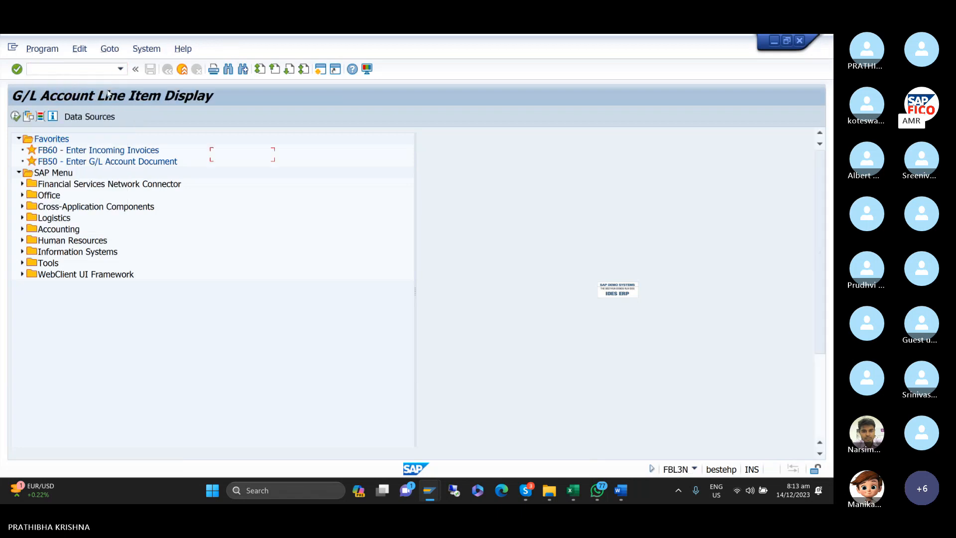
pyautogui.click(16, 116)
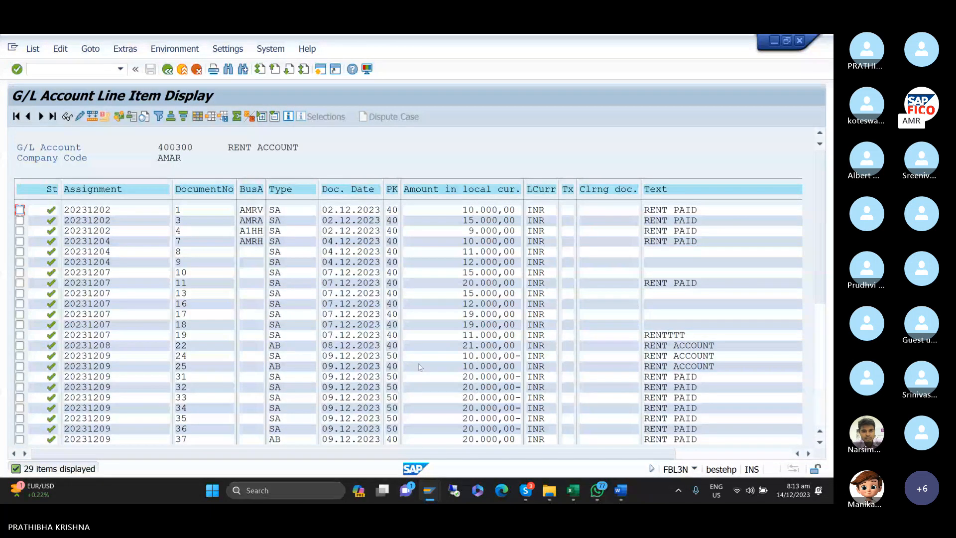
pyautogui.scroll(-2, 419, 367)
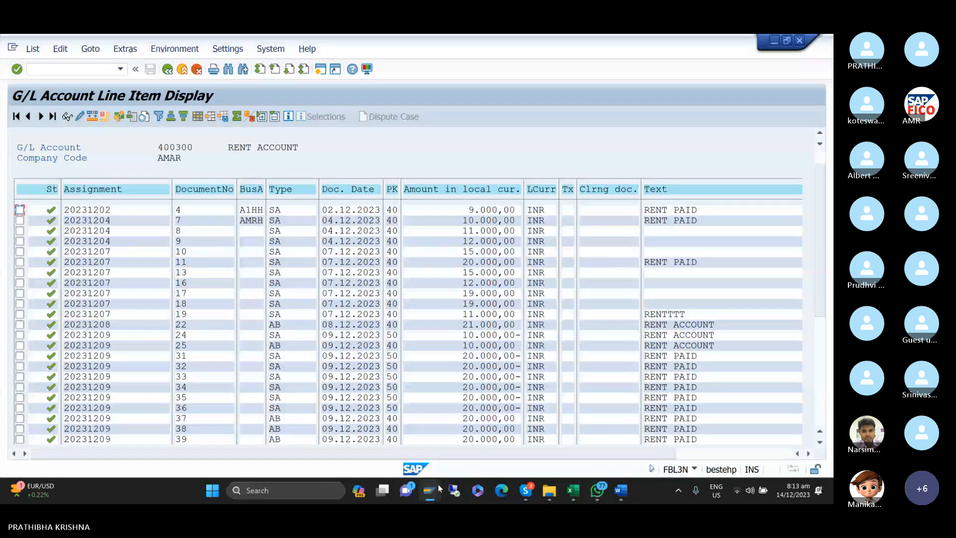
# - Return to changing account 400300 in FS00 and open the list of available sort keys in its control data
pyautogui.moveTo(432, 494)
pyautogui.click(371, 430)
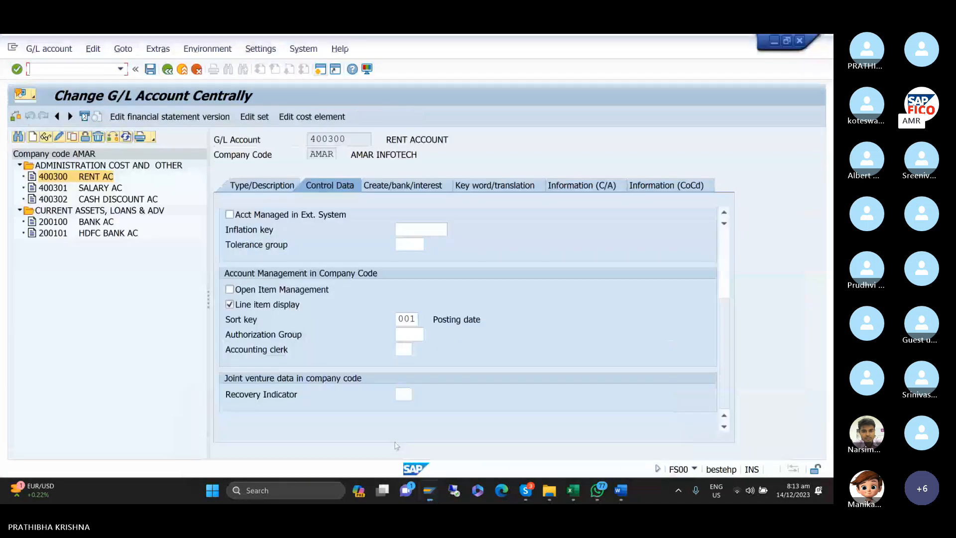
pyautogui.click(415, 319)
pyautogui.click(422, 320)
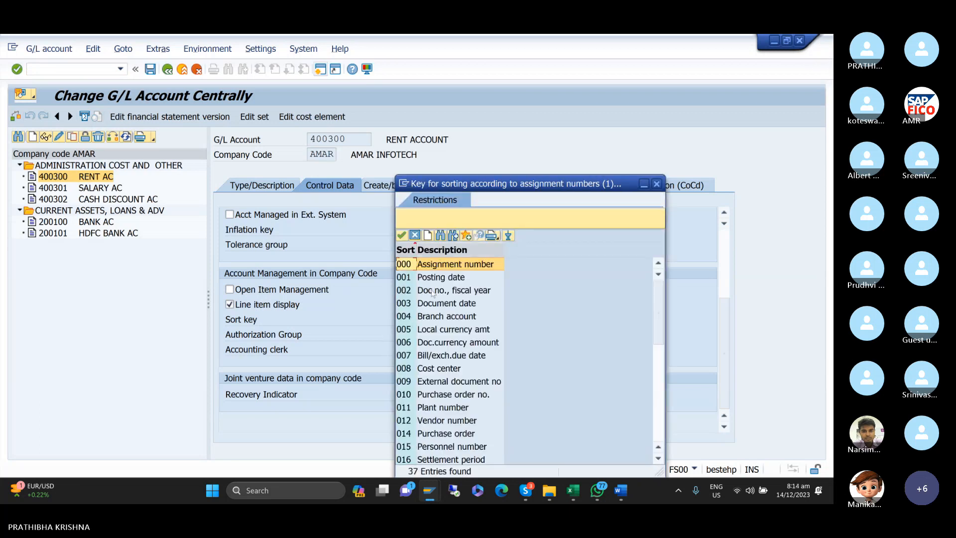
# - Dismiss the sort key list and examine the Assignment column in the rent account's line item display
pyautogui.click(404, 279)
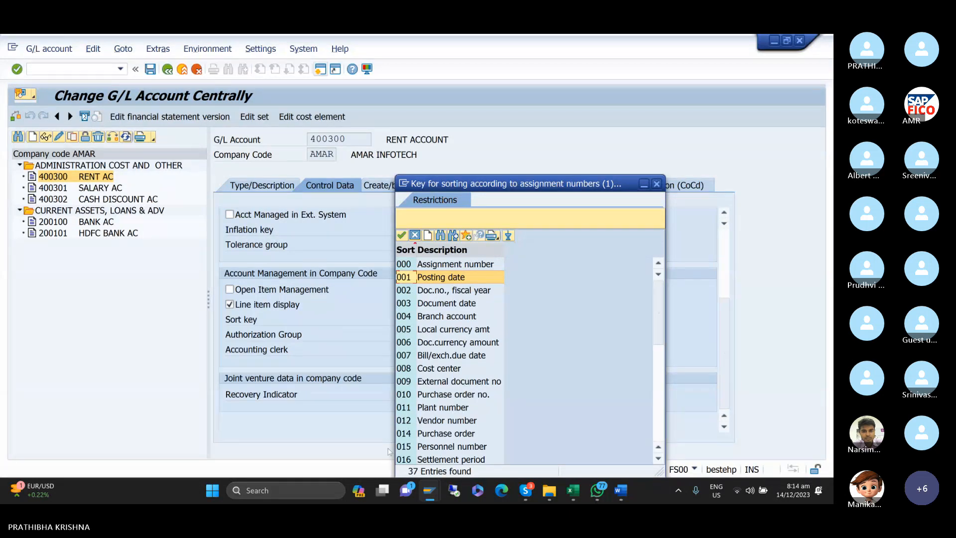
pyautogui.click(656, 185)
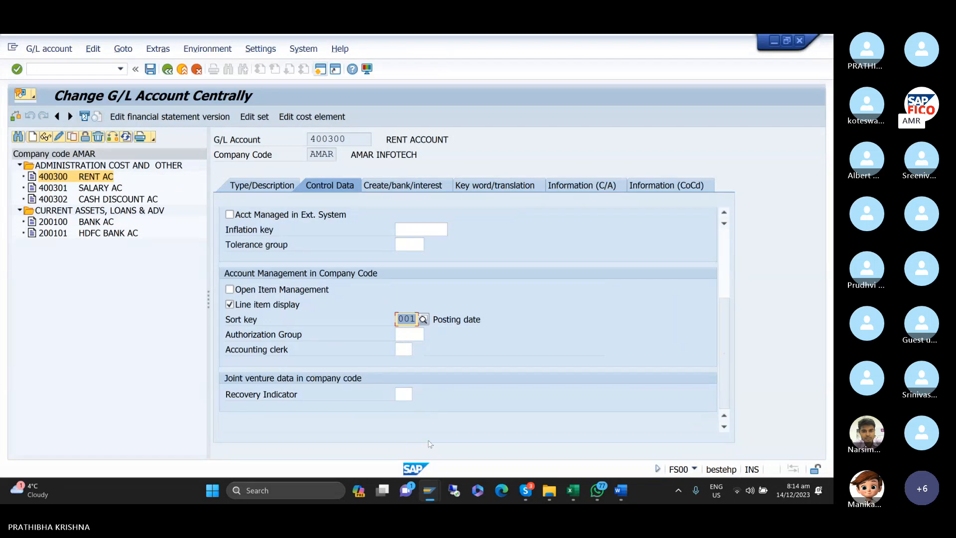
pyautogui.moveTo(430, 487)
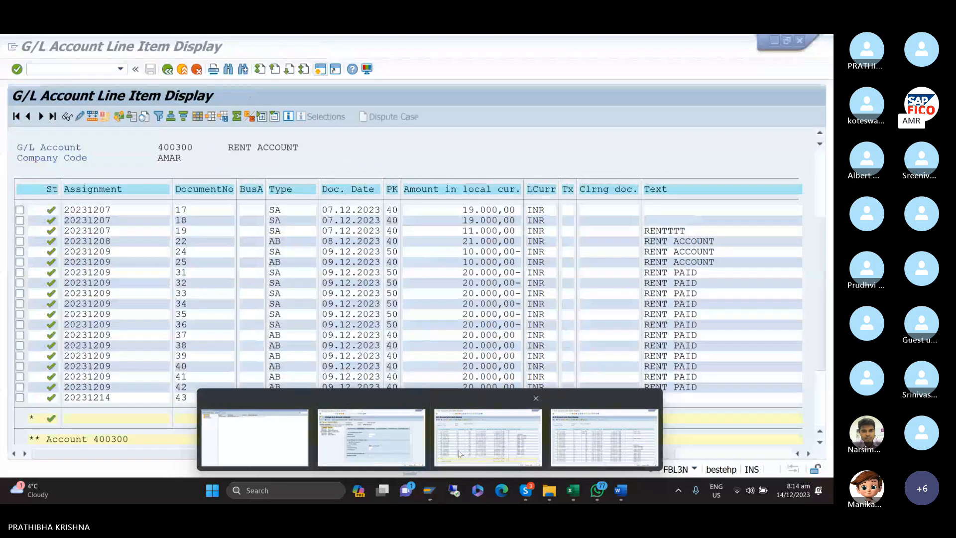
pyautogui.click(459, 453)
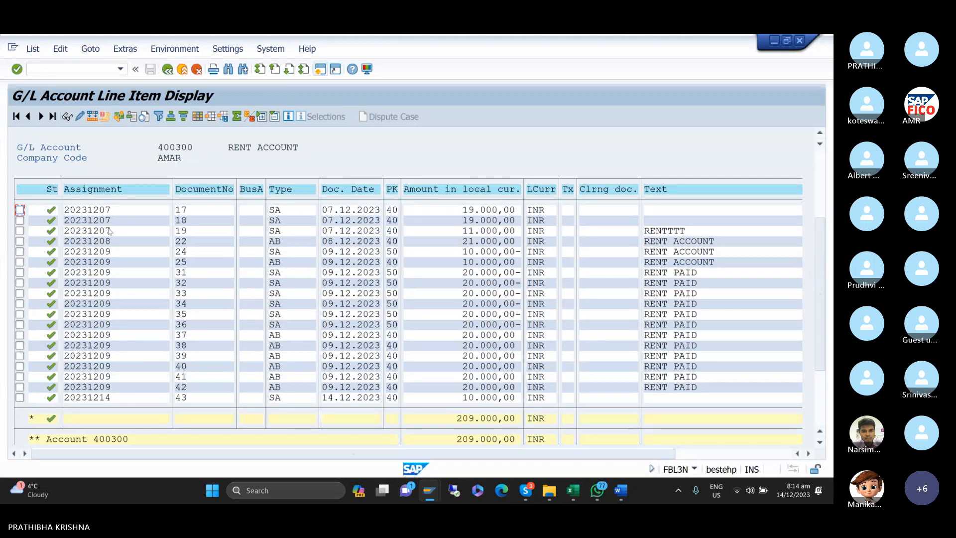
pyautogui.scroll(-1, 95, 348)
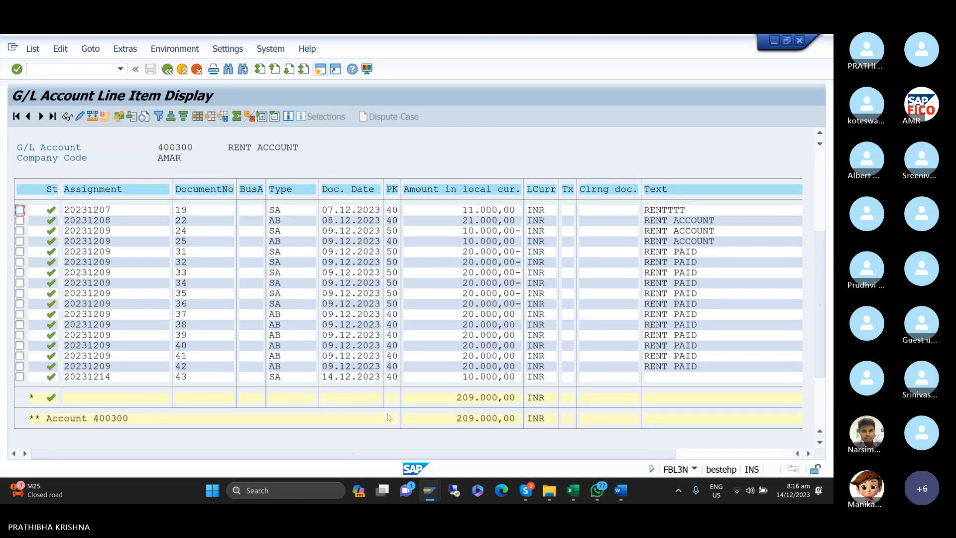
# - Return to the rent account's master data, choose sort key 001 Posting date, and save the account
pyautogui.moveTo(430, 490)
pyautogui.click(403, 447)
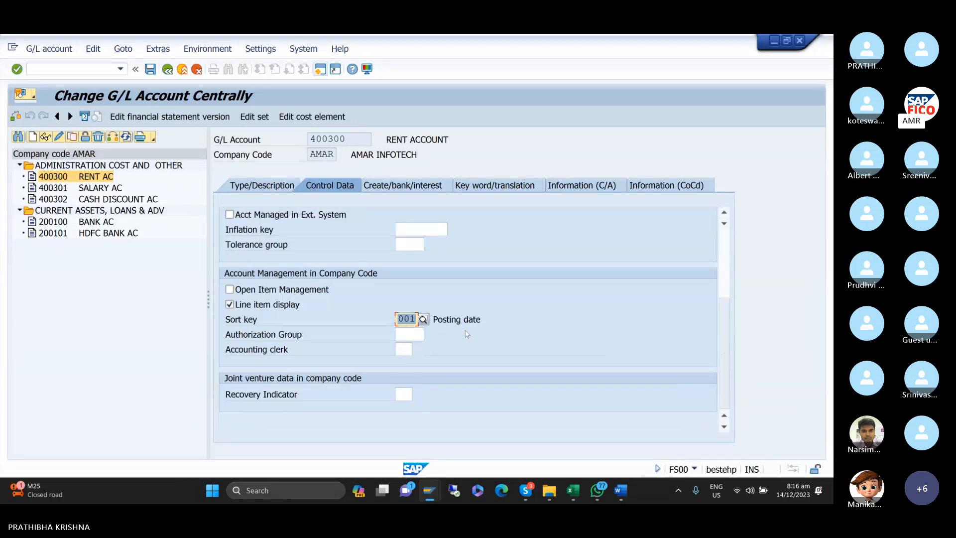
pyautogui.click(423, 319)
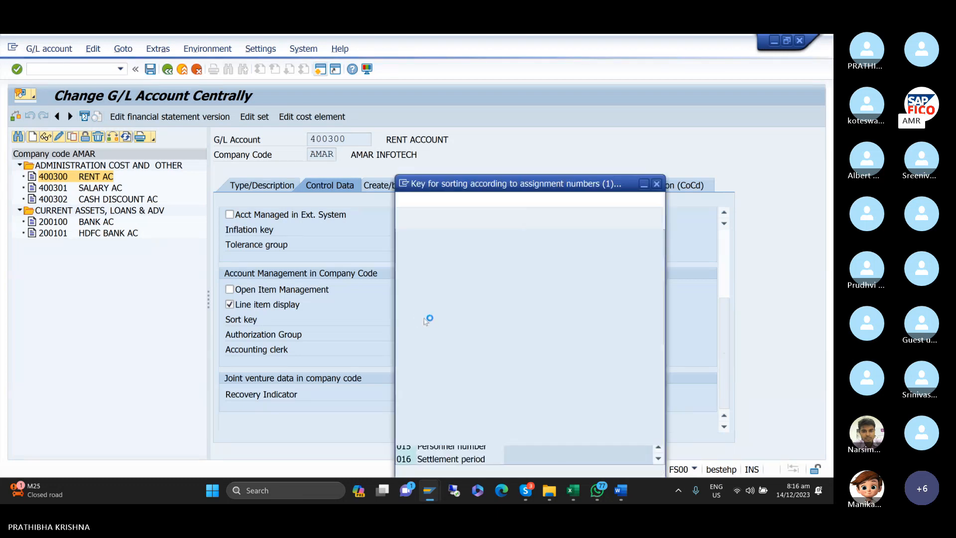
pyautogui.click(407, 291)
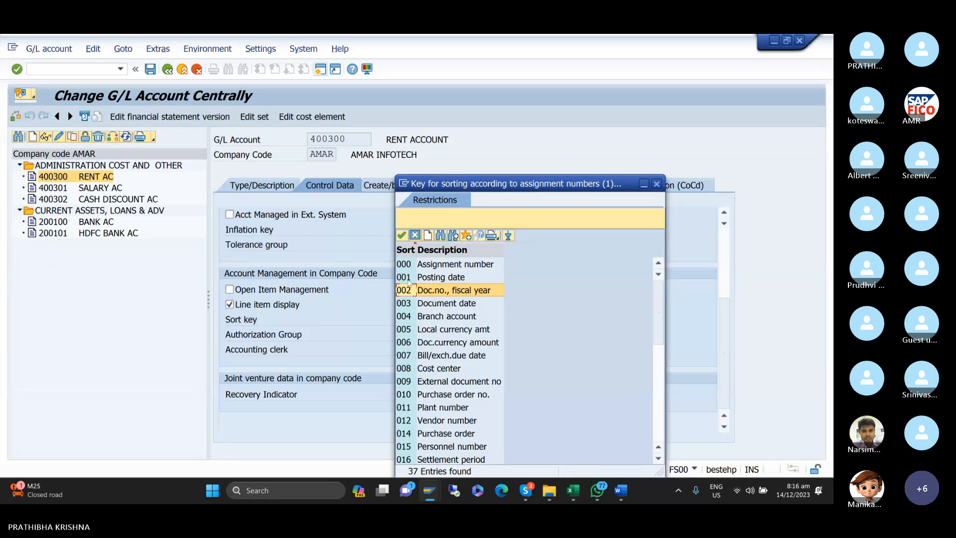
pyautogui.click(407, 278)
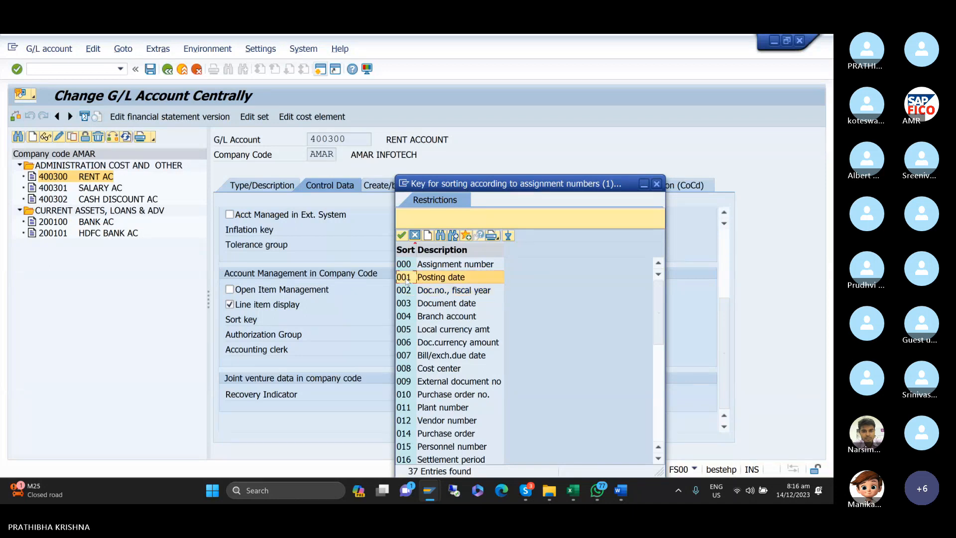
pyautogui.doubleClick(407, 278)
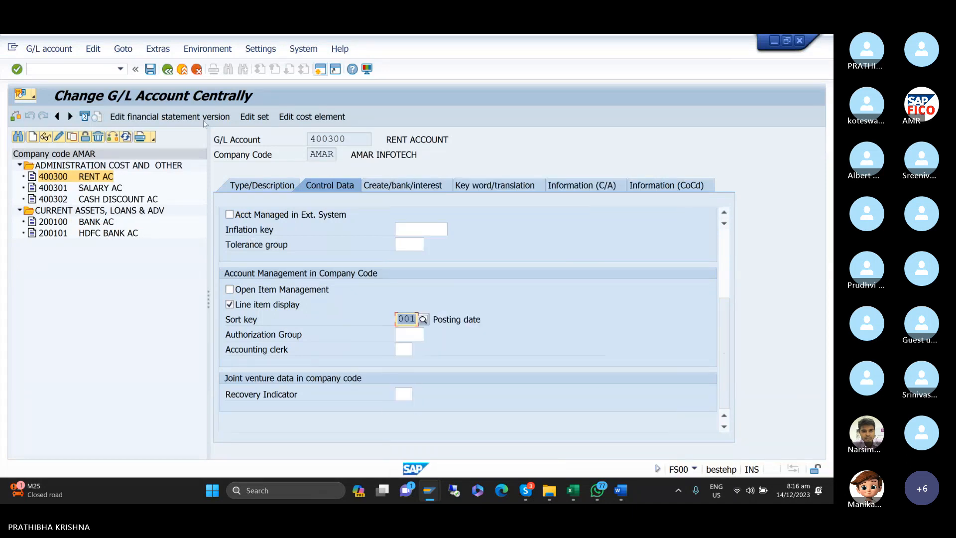
pyautogui.click(150, 71)
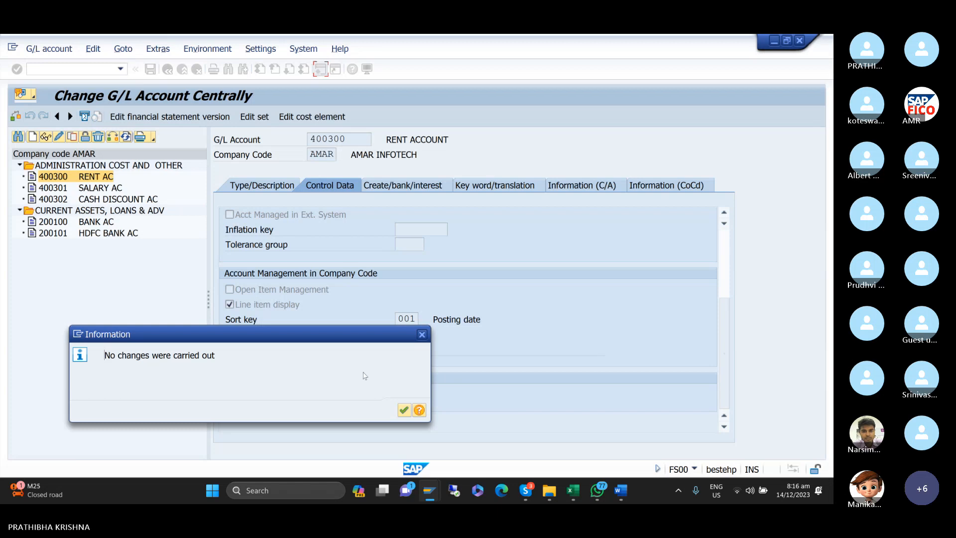
pyautogui.click(403, 411)
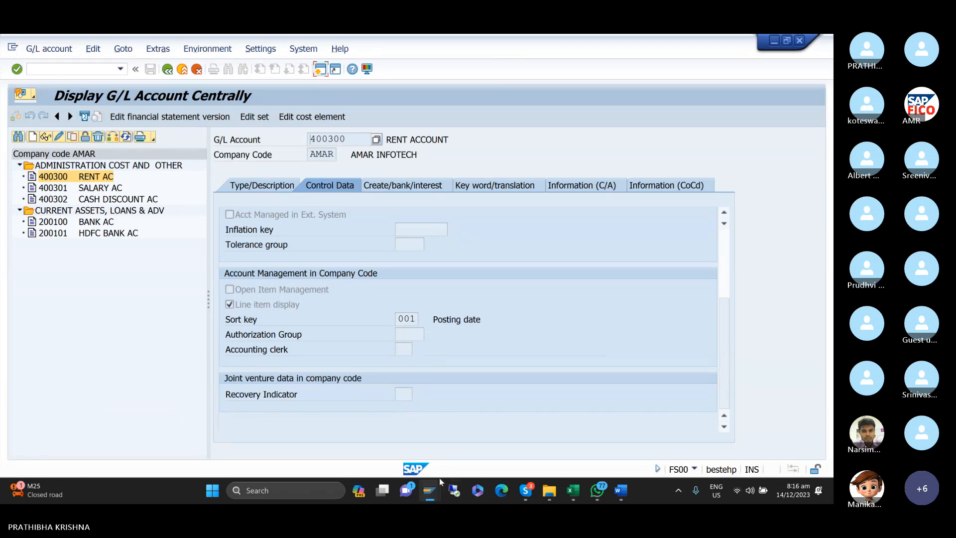
# - Run transaction FBN1 and open the accounting document number intervals of company code AMAR for editing
pyautogui.click(103, 73)
pyautogui.write('/N')
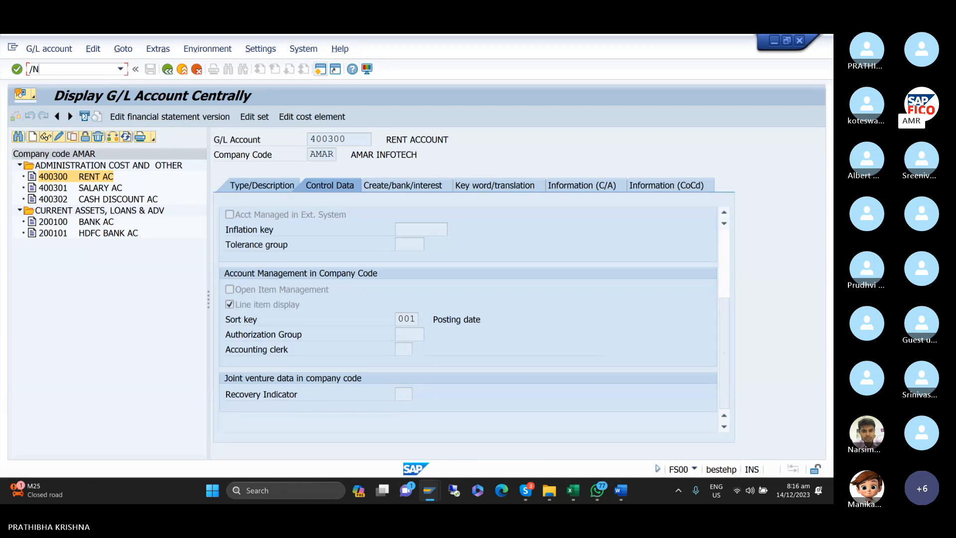
pyautogui.write('FBN1')
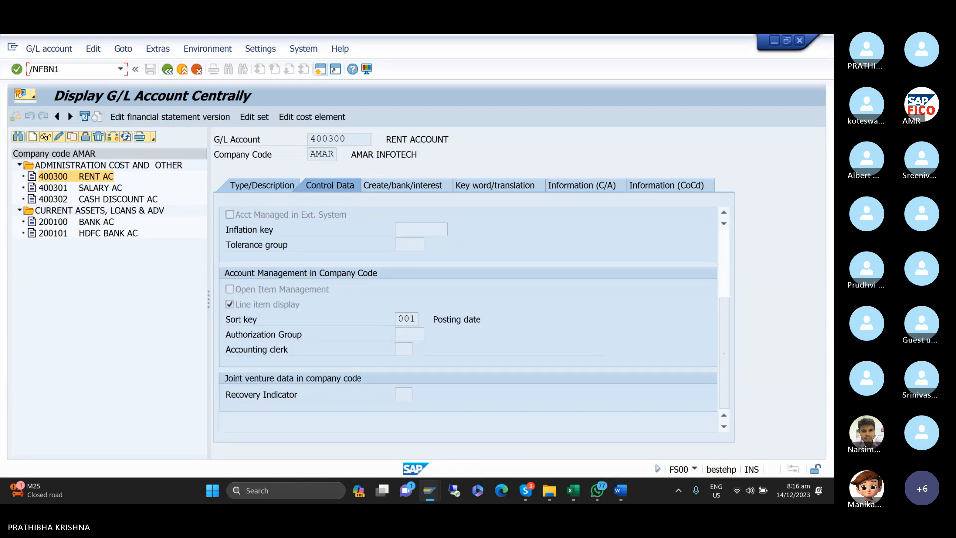
pyautogui.press('Return')
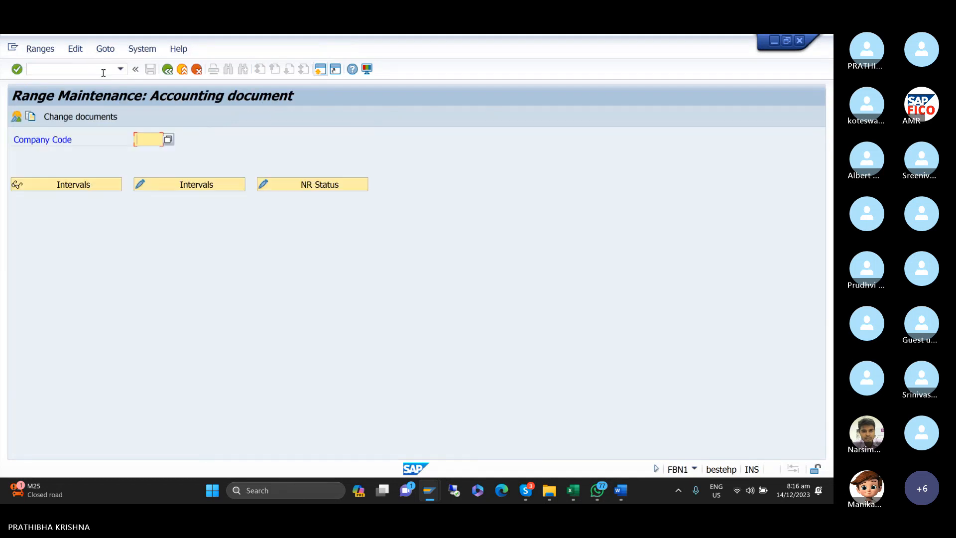
pyautogui.click(103, 72)
pyautogui.write('A')
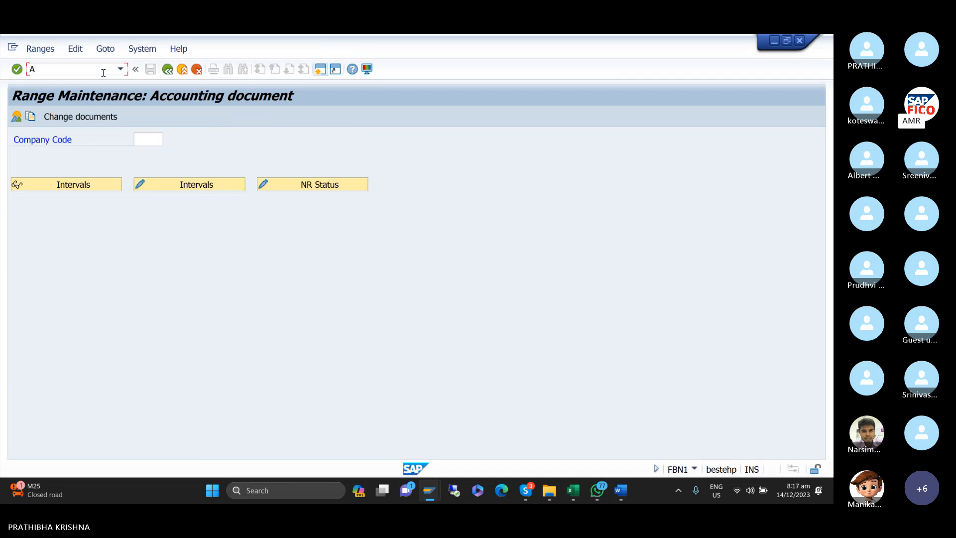
pyautogui.click(154, 142)
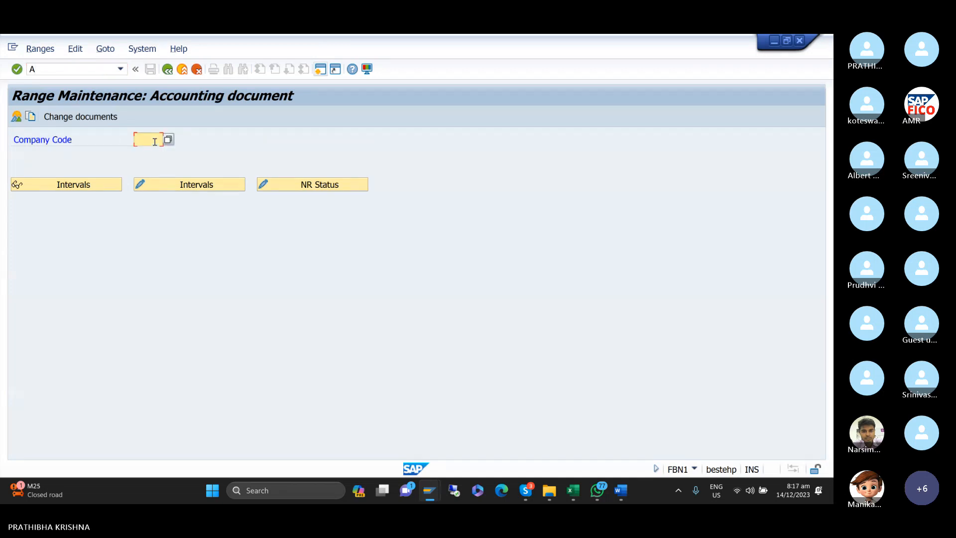
pyautogui.write('AMAR')
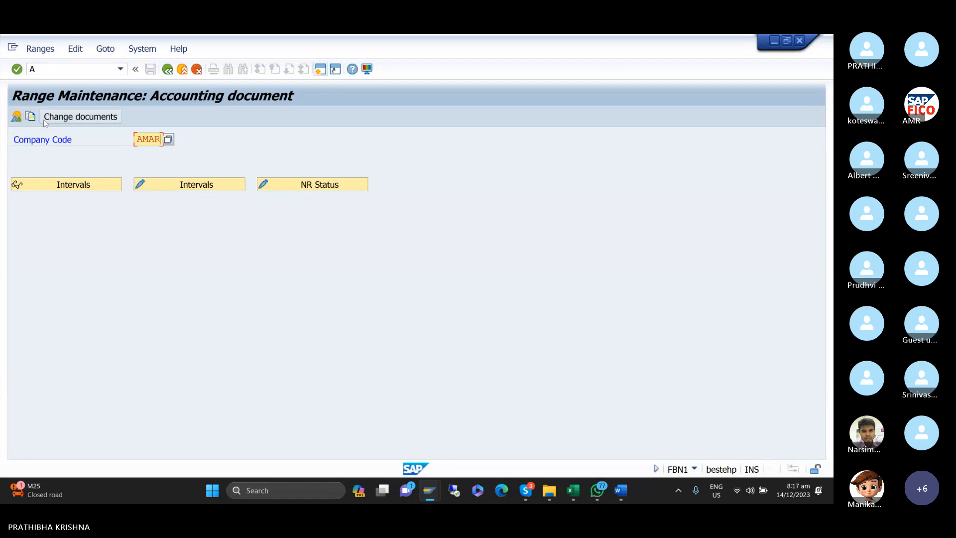
pyautogui.click(176, 185)
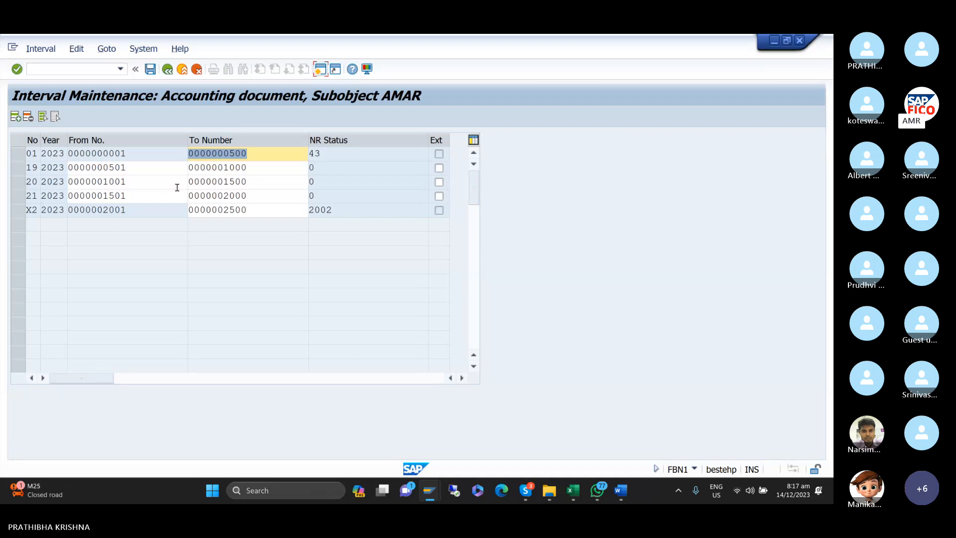
# - Try to delete number range interval 01, and remove interval 19 from the 2023 intervals
pyautogui.click(20, 157)
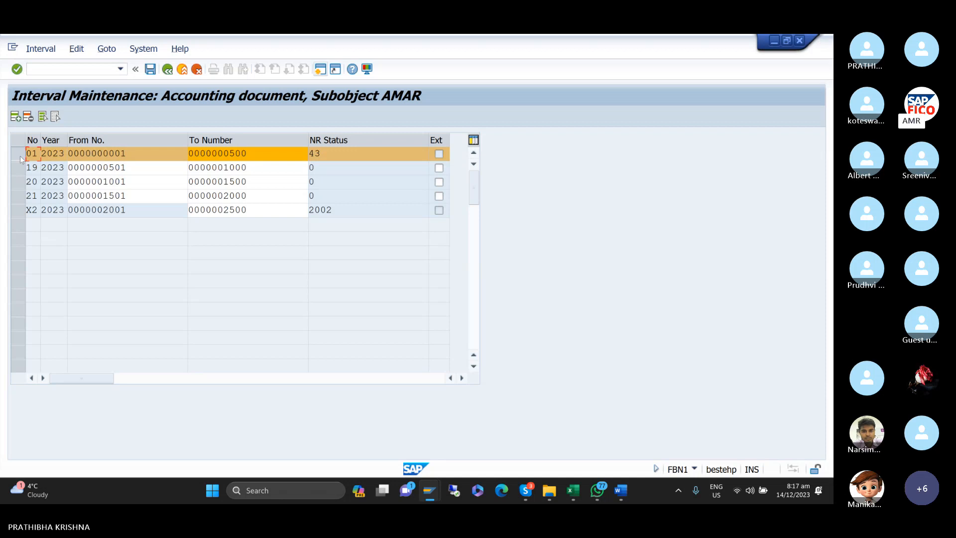
pyautogui.click(28, 118)
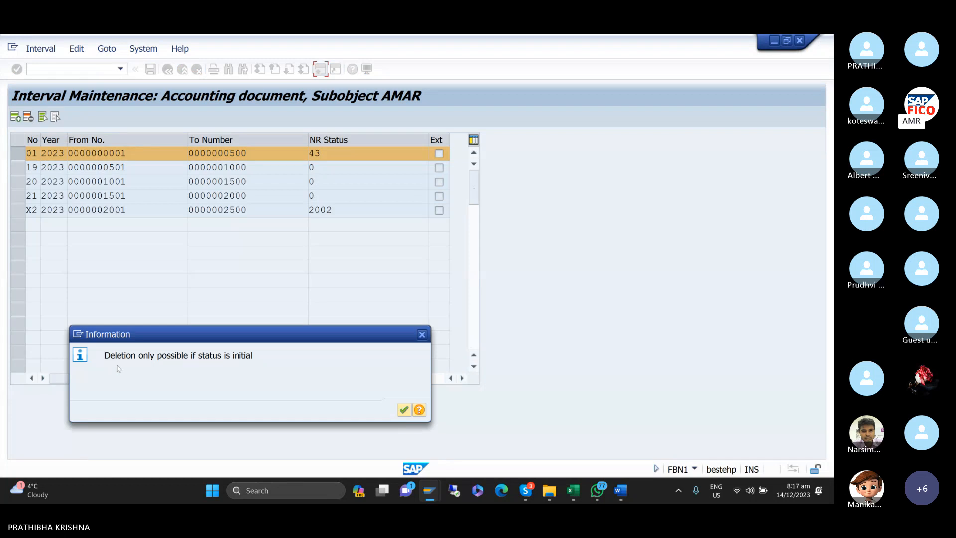
pyautogui.click(403, 410)
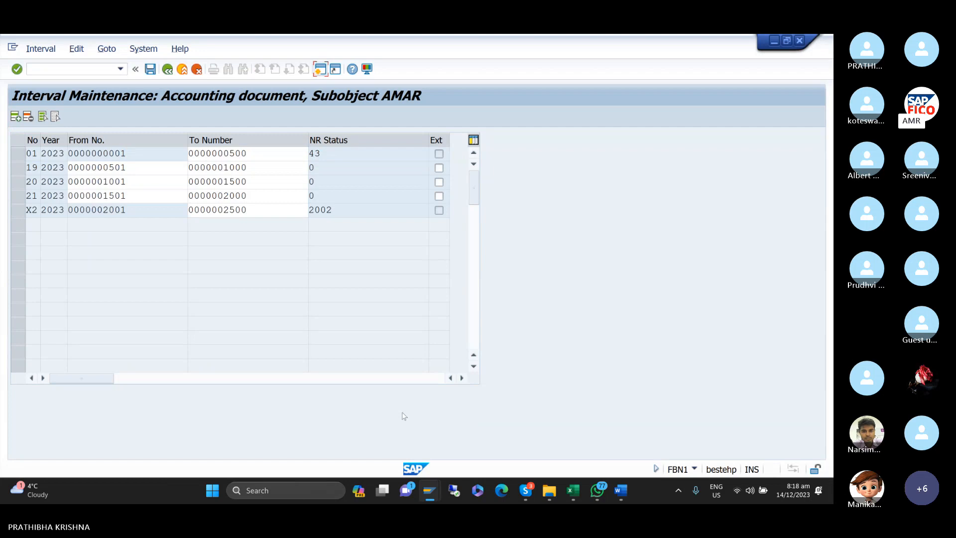
pyautogui.click(18, 168)
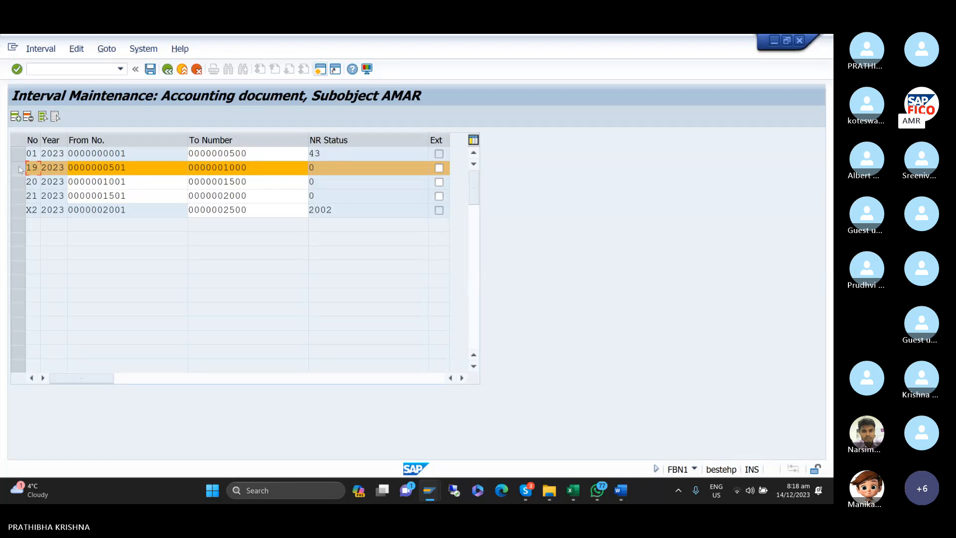
pyautogui.click(29, 117)
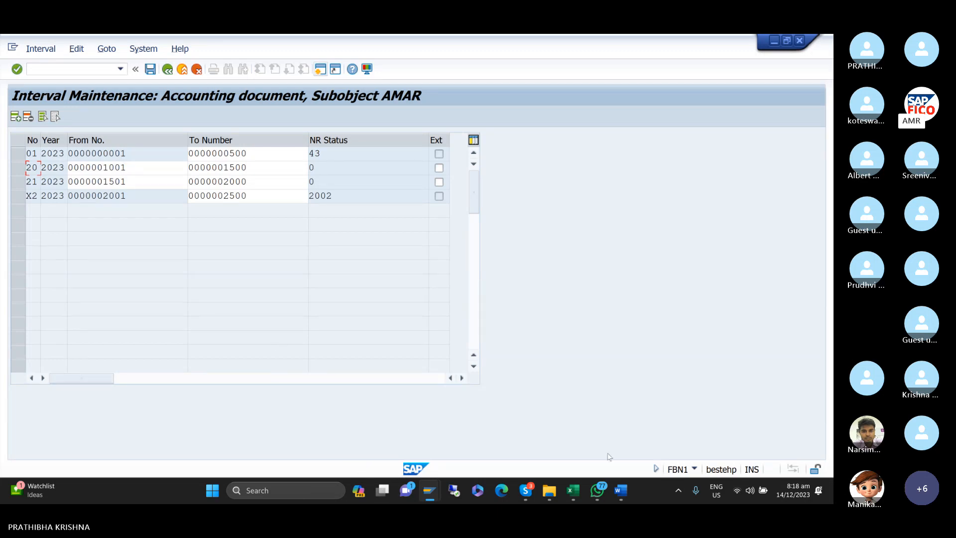
# - Leave interval maintenance without saving and start transaction FS00 from the command history
pyautogui.moveTo(626, 492)
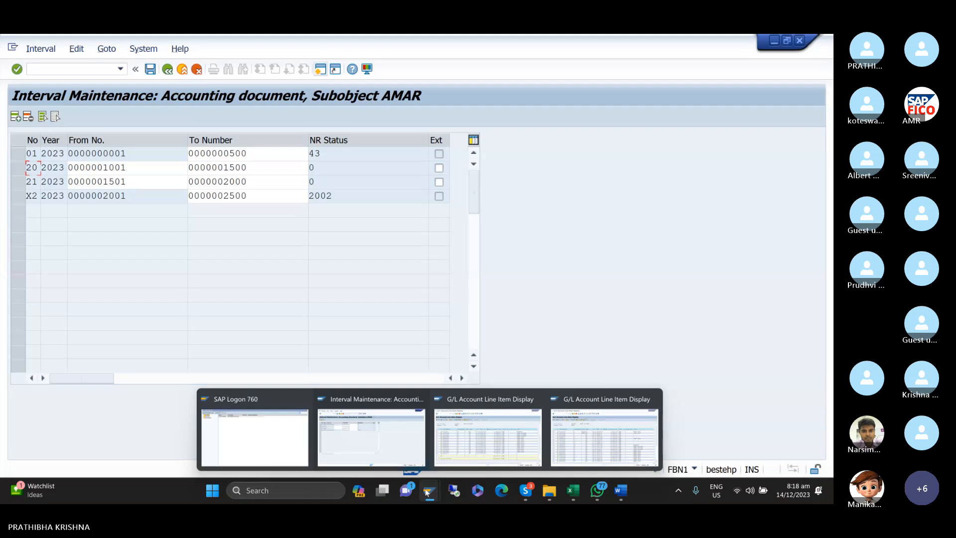
pyautogui.click(397, 454)
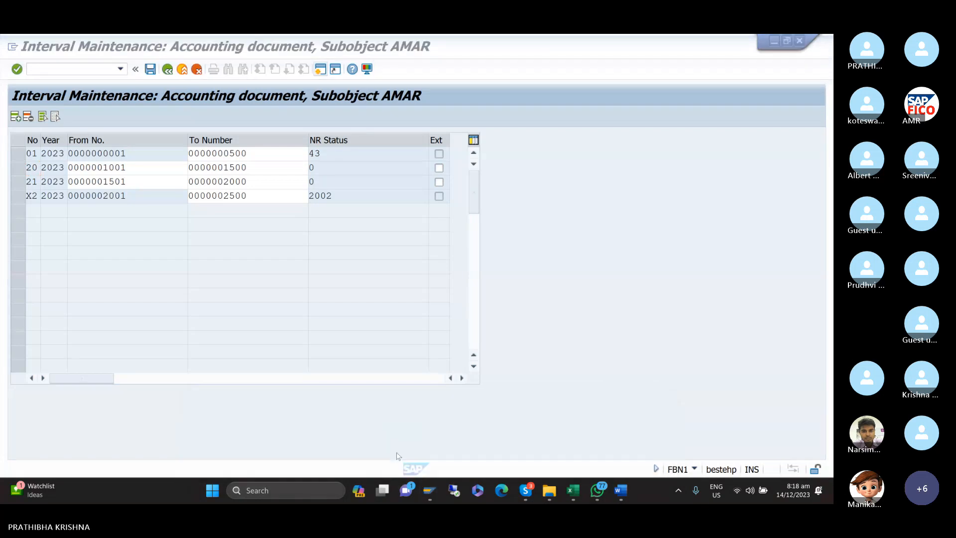
pyautogui.click(120, 69)
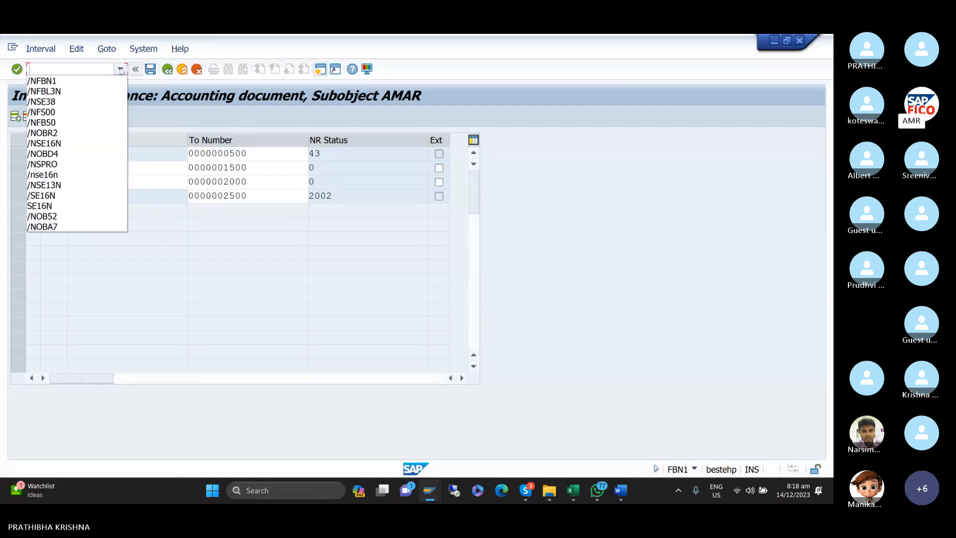
pyautogui.click(109, 115)
pyautogui.press('Return')
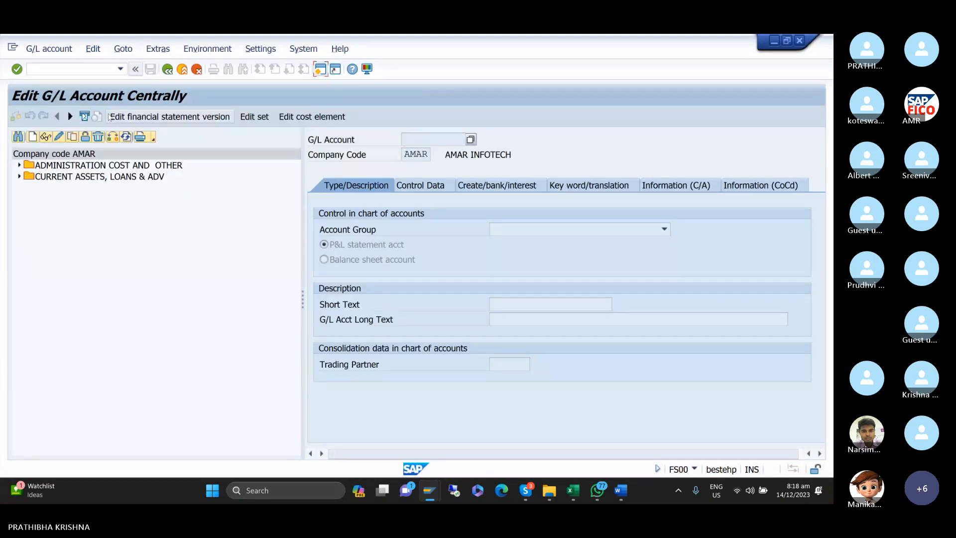
# - Open RENT AC under ADMINISTRATION COST AND OTHER in change mode and show its Create/bank/interest data
pyautogui.moveTo(300, 300); pyautogui.dragTo(214, 299)
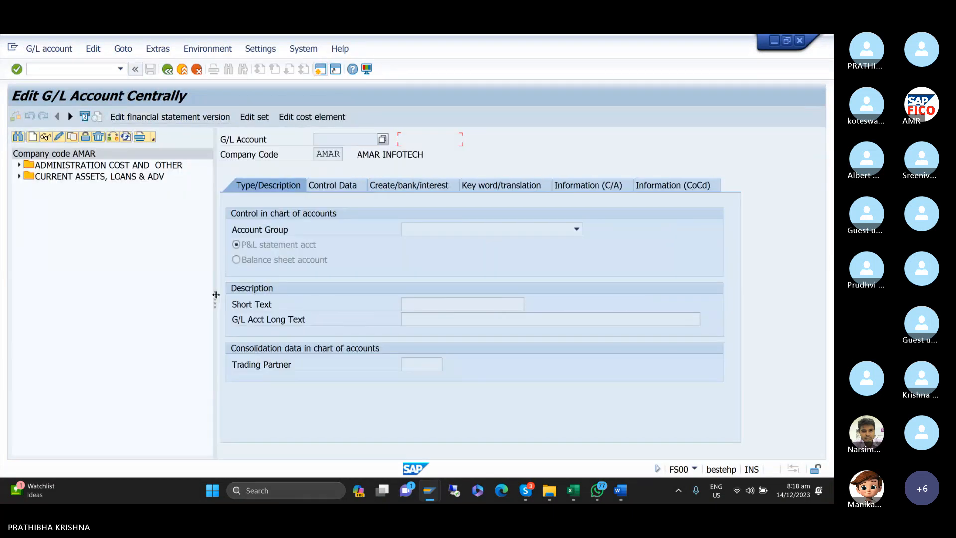
pyautogui.click(409, 185)
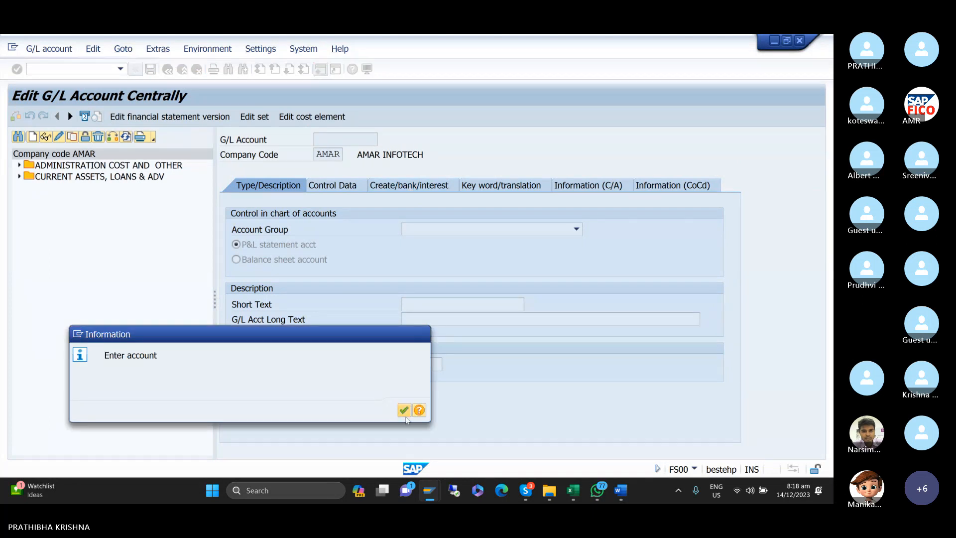
pyautogui.click(404, 411)
pyautogui.click(19, 166)
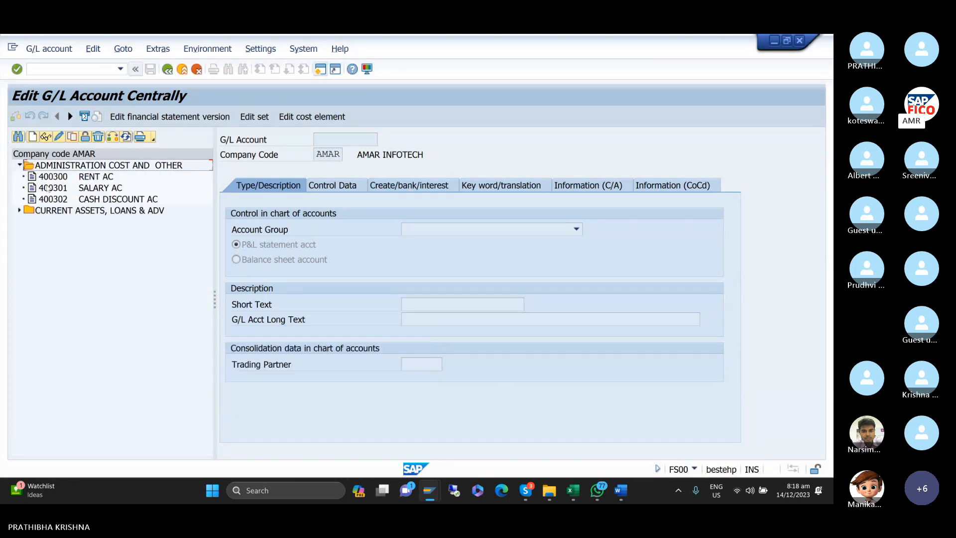
pyautogui.click(437, 187)
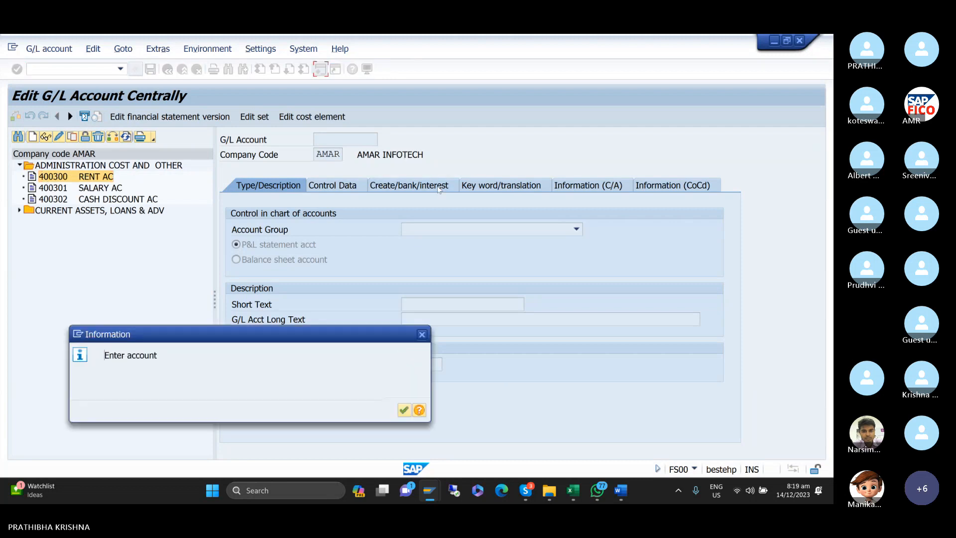
pyautogui.click(403, 410)
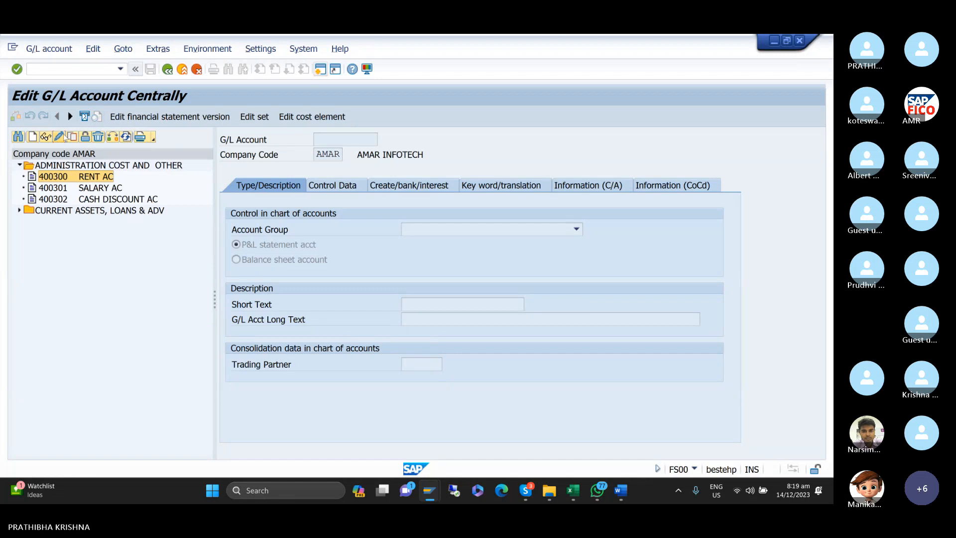
pyautogui.click(63, 136)
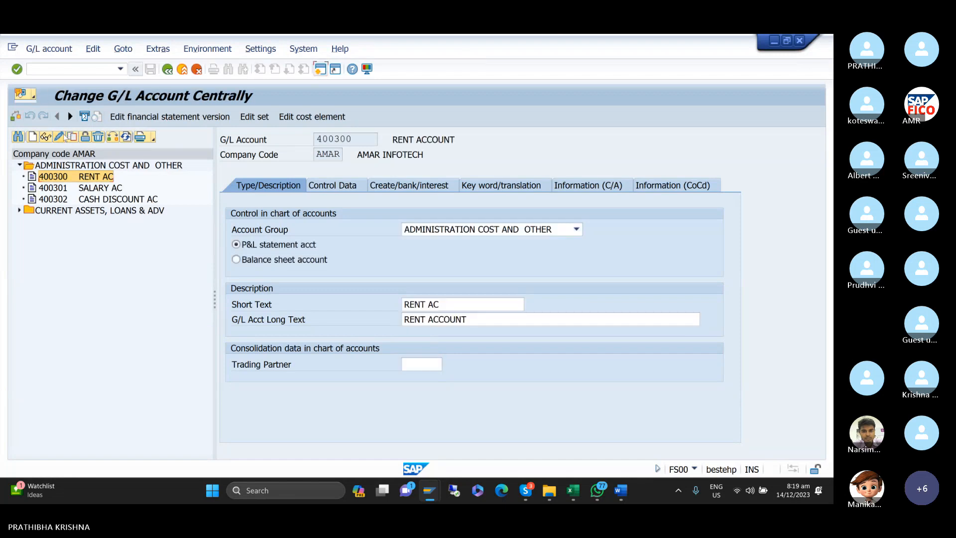
pyautogui.click(440, 187)
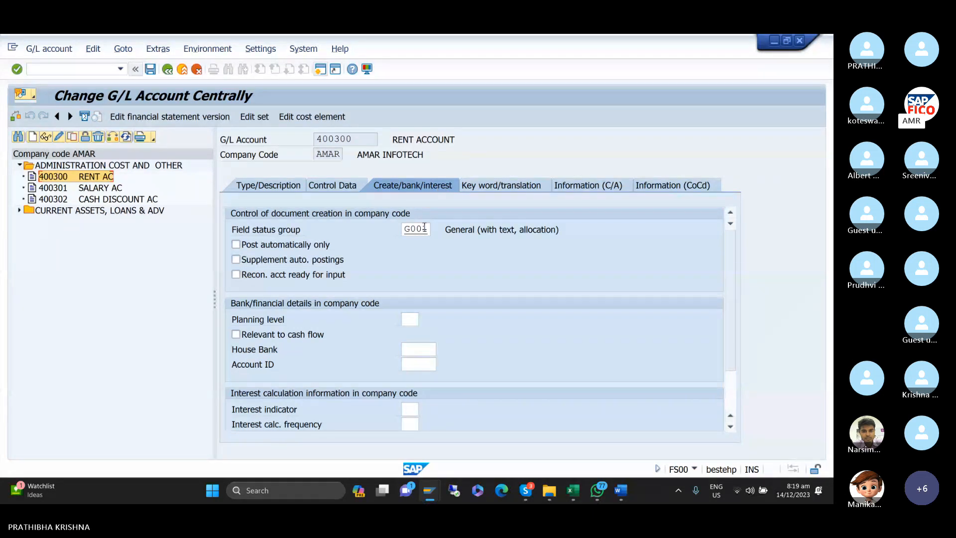
# - Mark the rent account's field status group G001 and run transaction OBC4 in a new session
pyautogui.moveTo(427, 230); pyautogui.dragTo(386, 238)
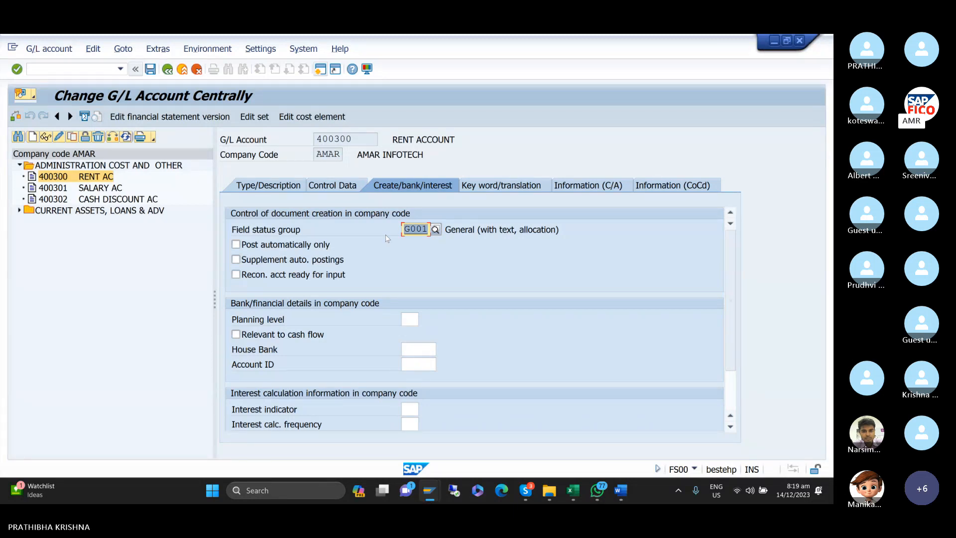
pyautogui.click(320, 70)
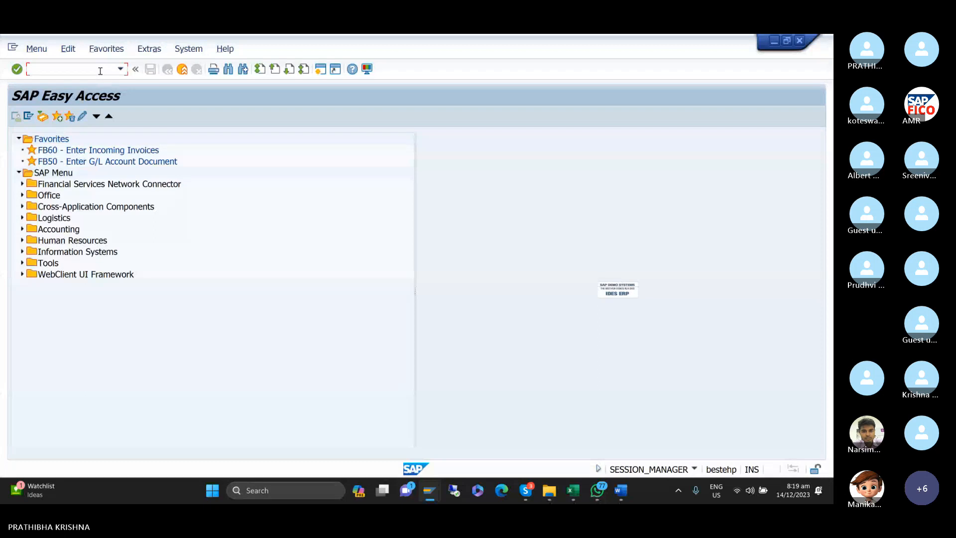
pyautogui.write('/NOBC4')
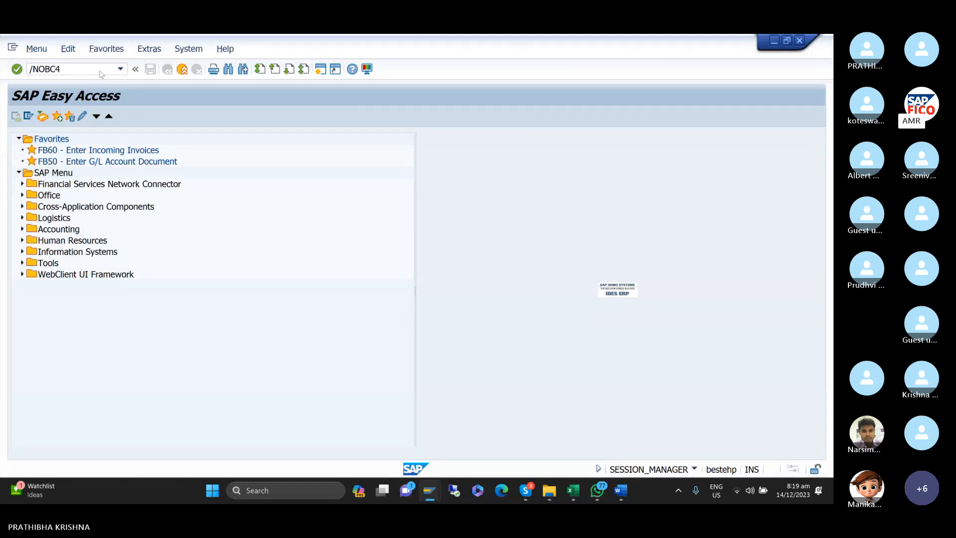
pyautogui.press('Return')
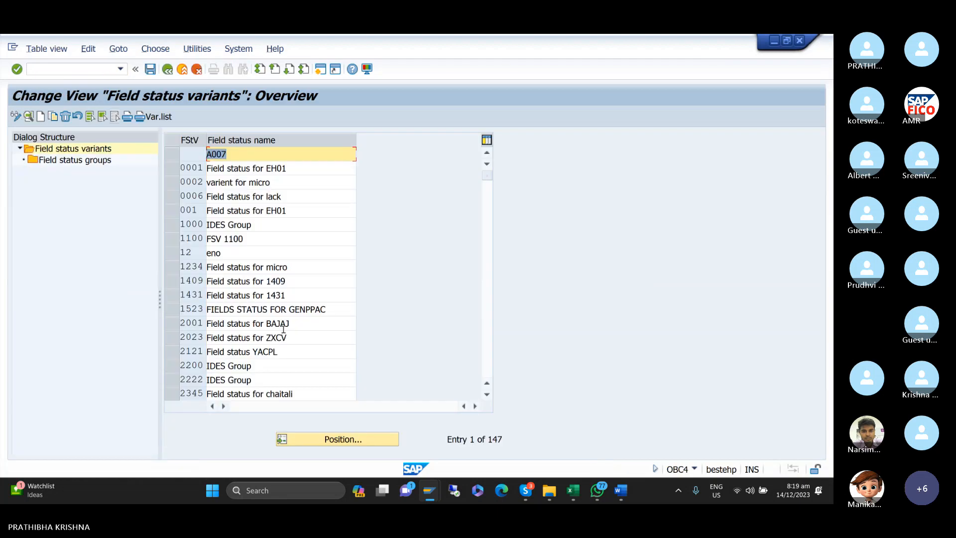
# - Position the field status variants list on the entries starting with AR
pyautogui.click(338, 440)
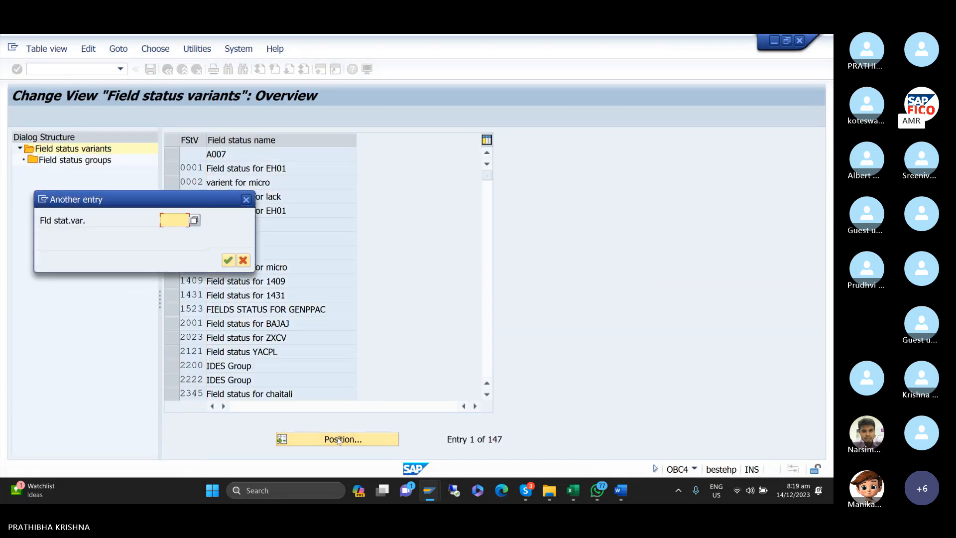
pyautogui.write('AM')
pyautogui.press('BackSpace')
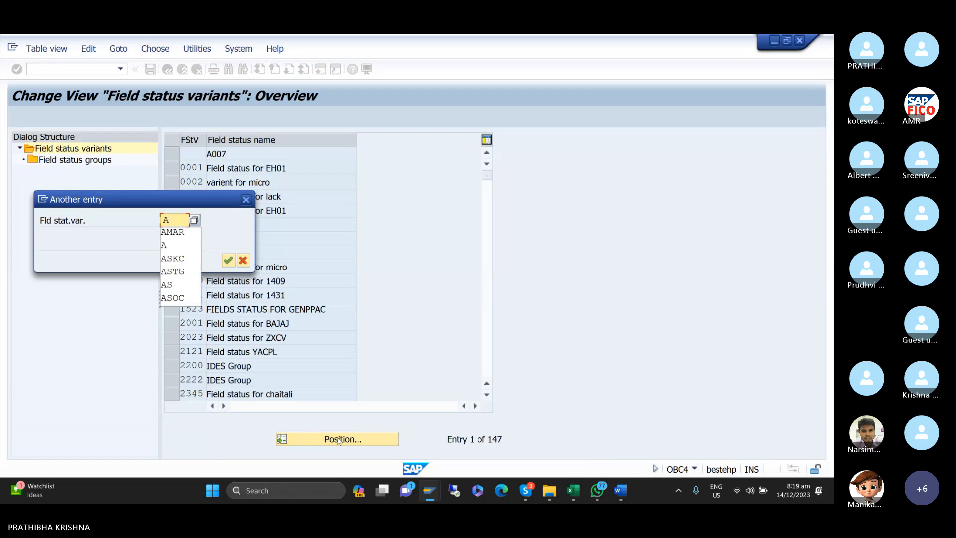
pyautogui.write('R')
pyautogui.press('Return')
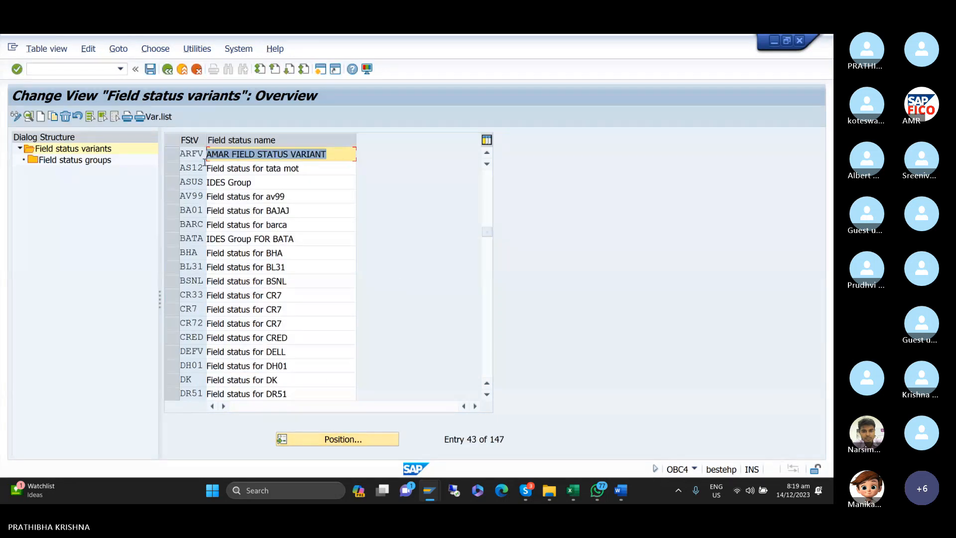
# - Open the field status groups of variant ARFV and show the General data settings of group G001
pyautogui.click(172, 154)
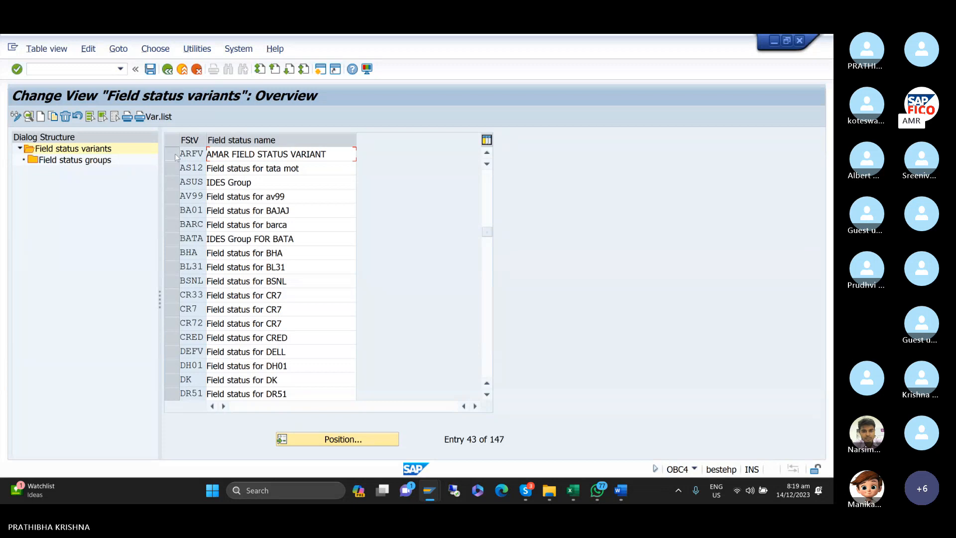
pyautogui.doubleClick(97, 160)
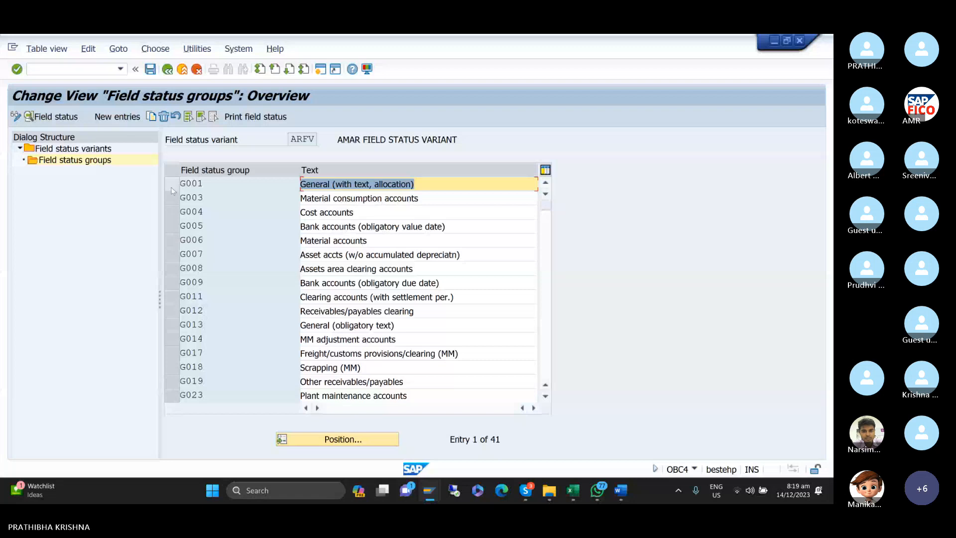
pyautogui.doubleClick(193, 183)
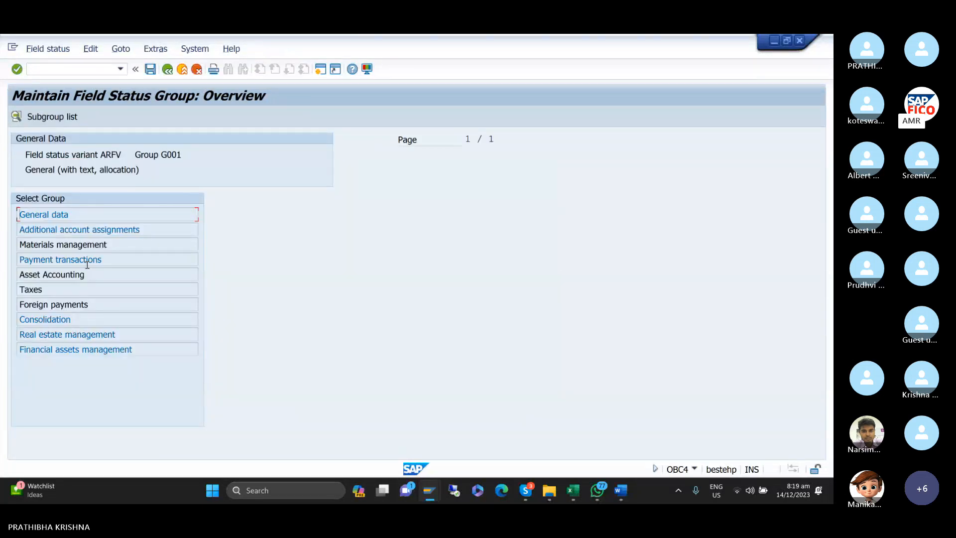
pyautogui.doubleClick(67, 216)
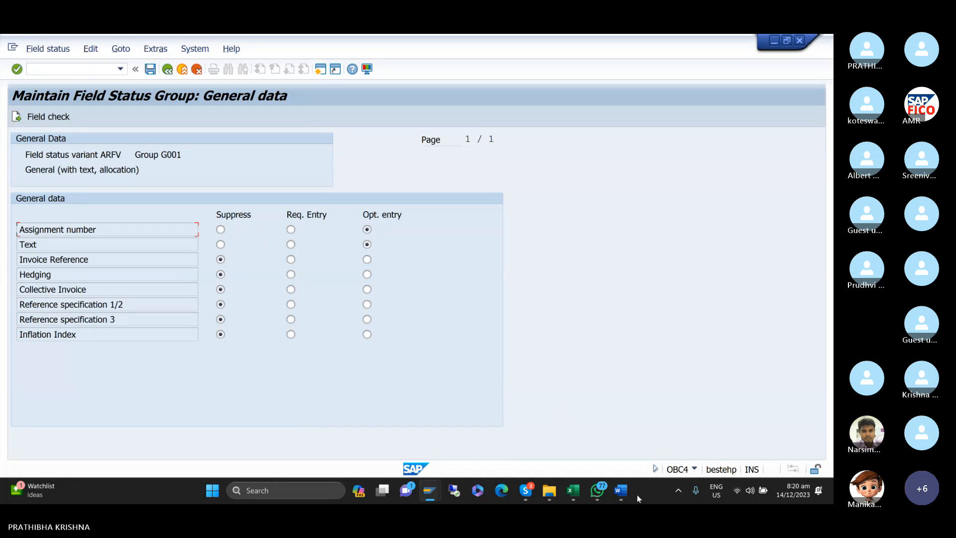
# - Switch to the Word notes, add the heading "PURPOSE OF THE FIELD STATUS VARIANT:" and start a new line without bold and underline
pyautogui.click(621, 492)
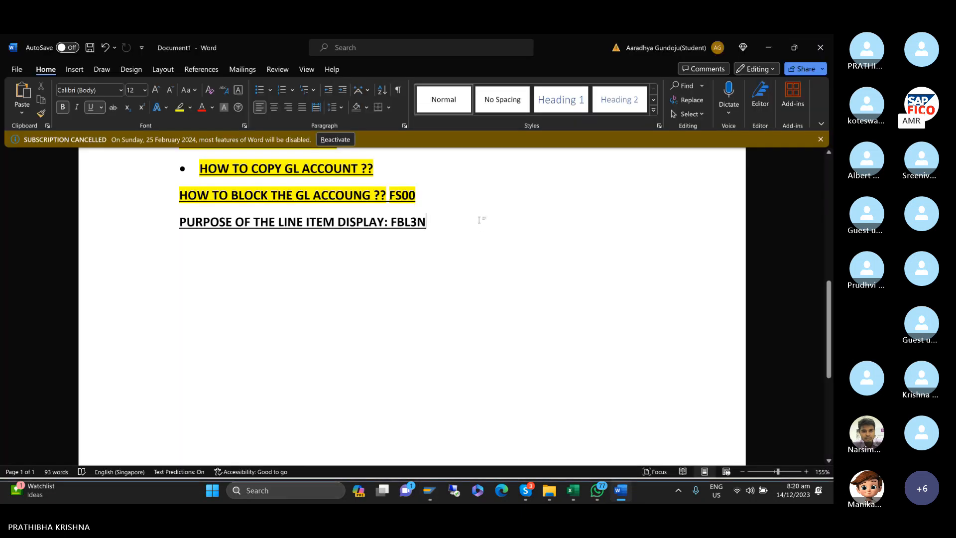
pyautogui.press('Return')
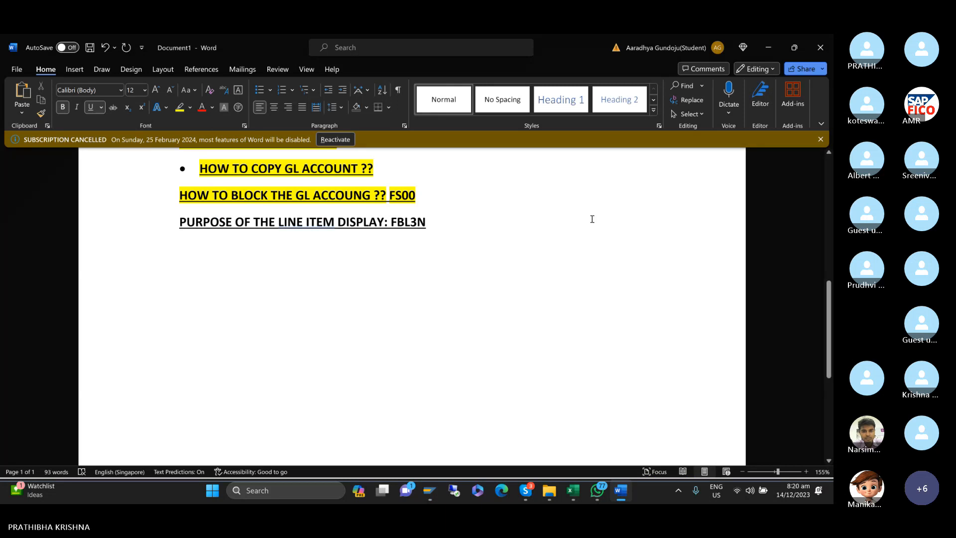
pyautogui.write('PU')
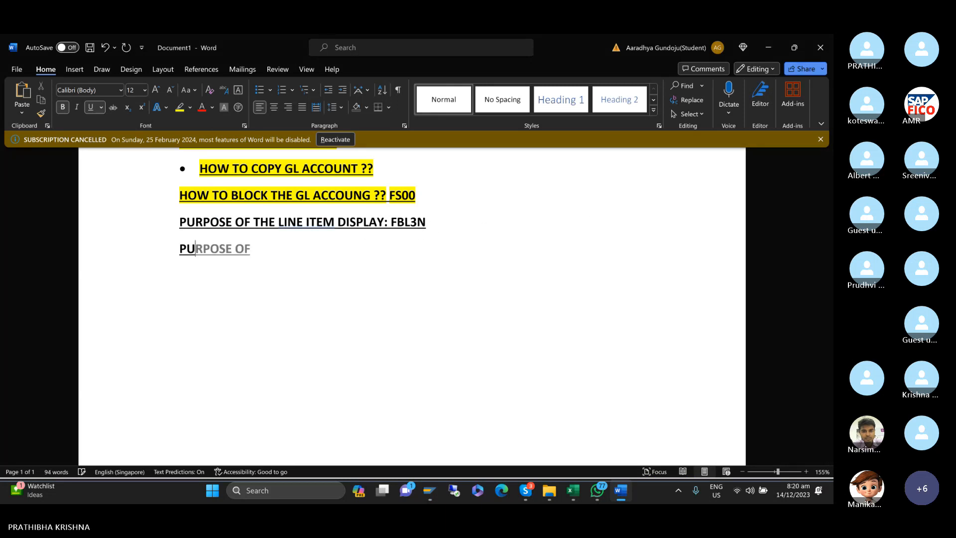
pyautogui.write('RPOS')
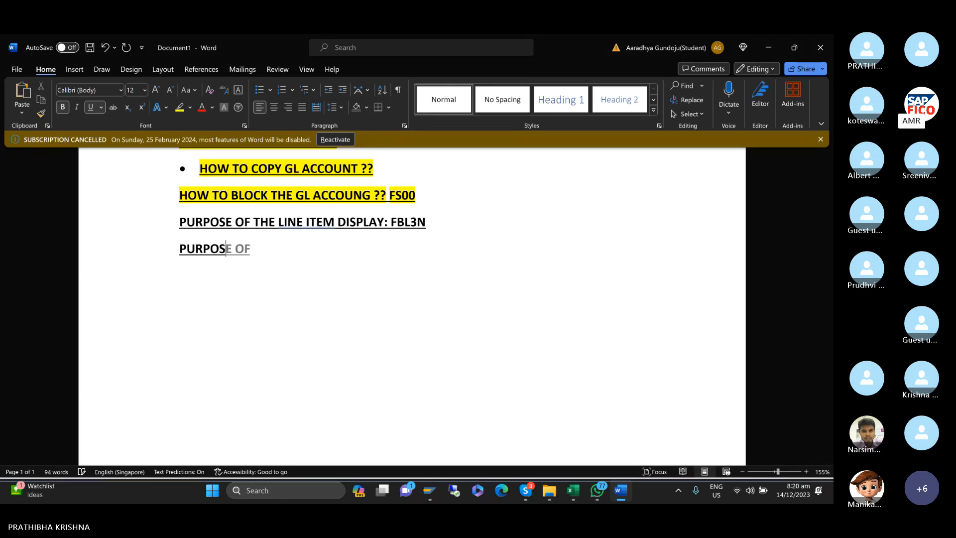
pyautogui.write('E OF THE FIELD ST')
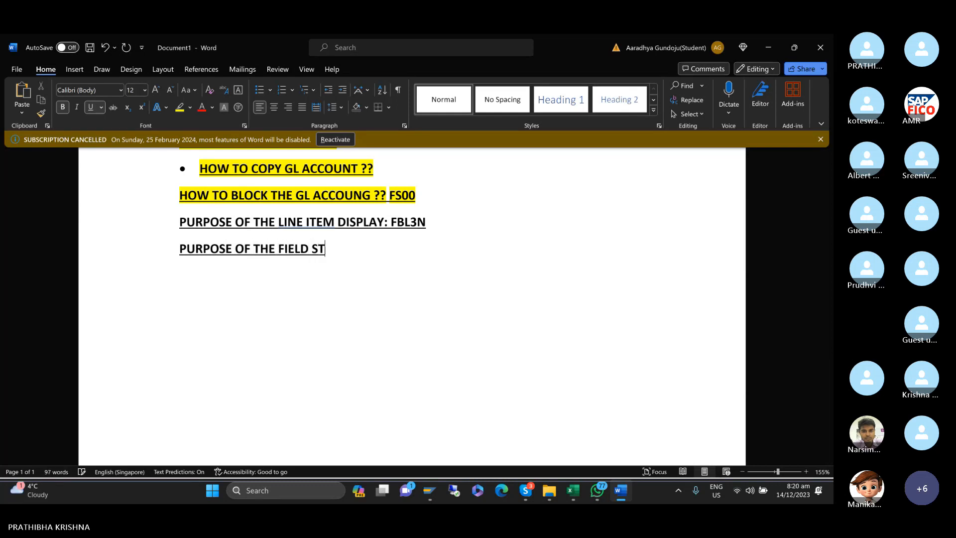
pyautogui.write('ATUS VAR')
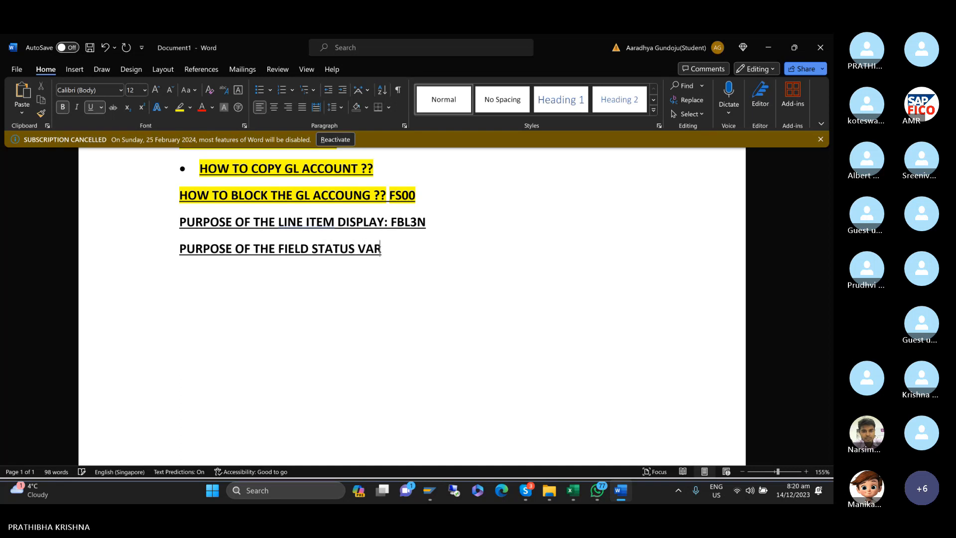
pyautogui.write('IANT:')
pyautogui.press('Return')
pyautogui.hotkey('ctrl', 'b')
pyautogui.hotkey('ctrl', 'u')
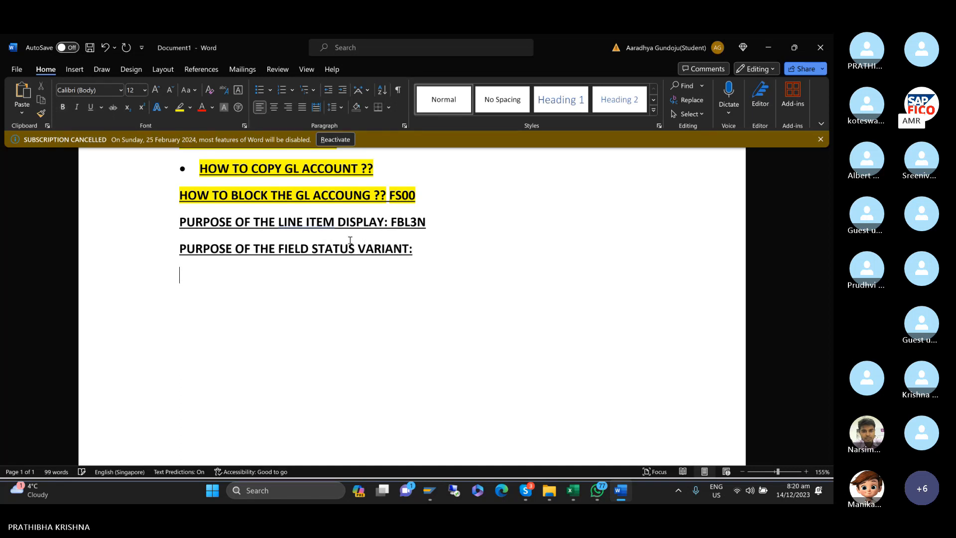
# - Begin the explanation below the heading with "At the time of Accounting entry posting, which field is required, which"
pyautogui.write('At ')
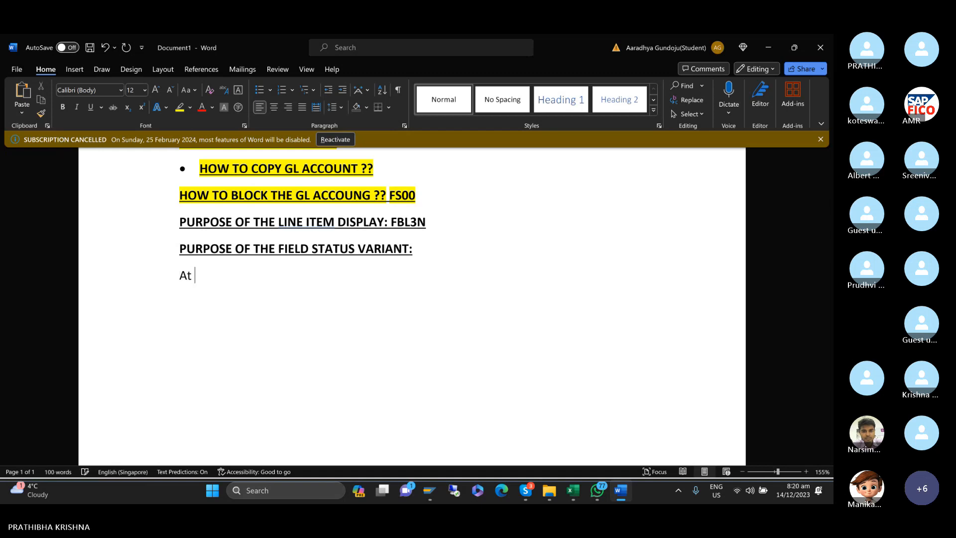
pyautogui.write('the ')
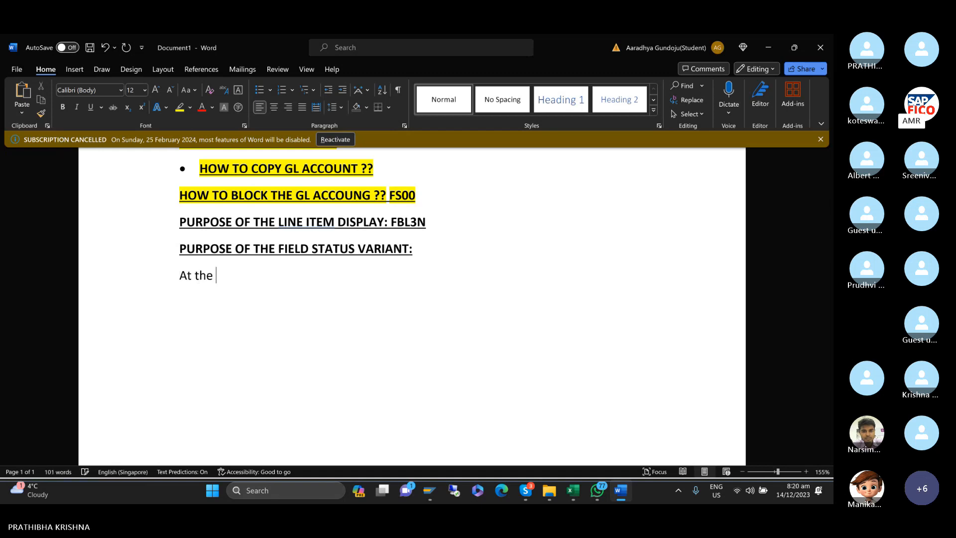
pyautogui.write('time of Accounting e')
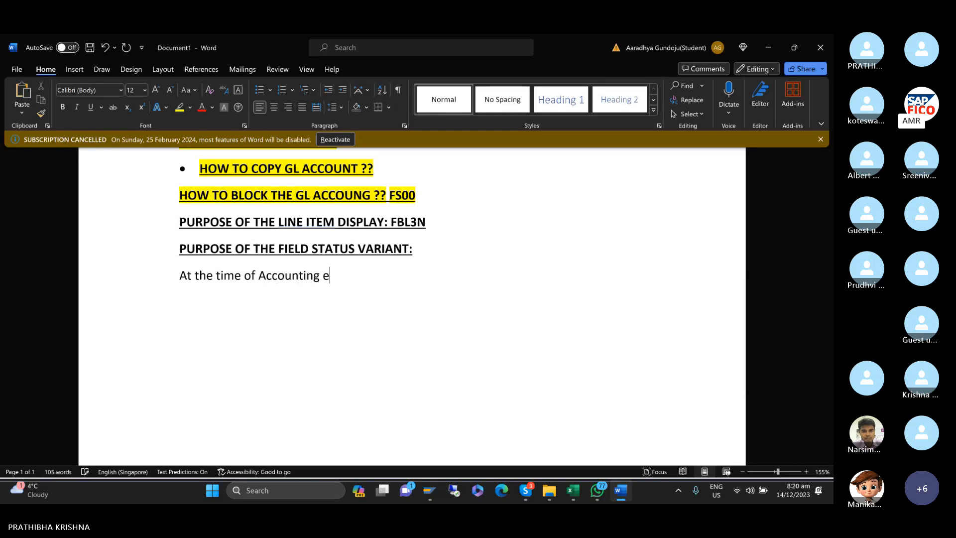
pyautogui.write('ntry pos')
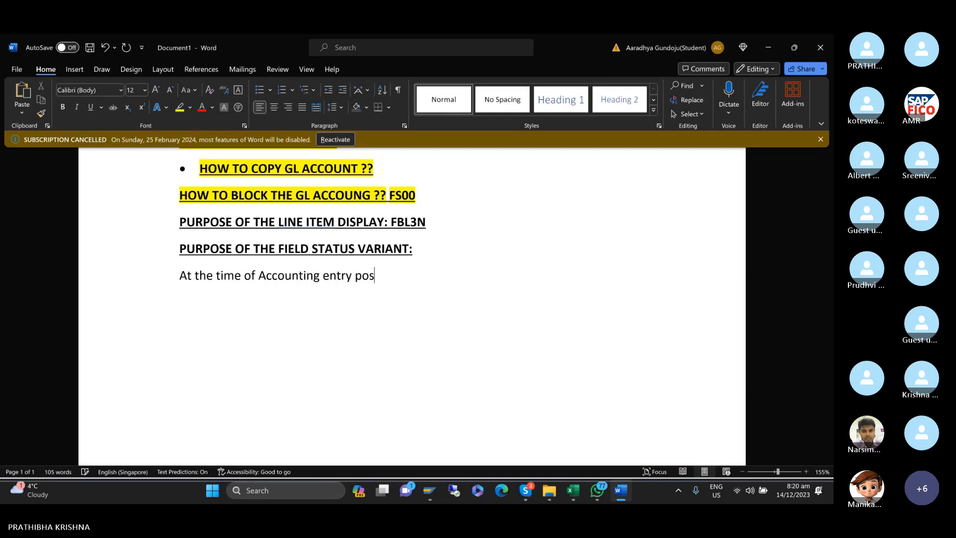
pyautogui.write('ting, which field ')
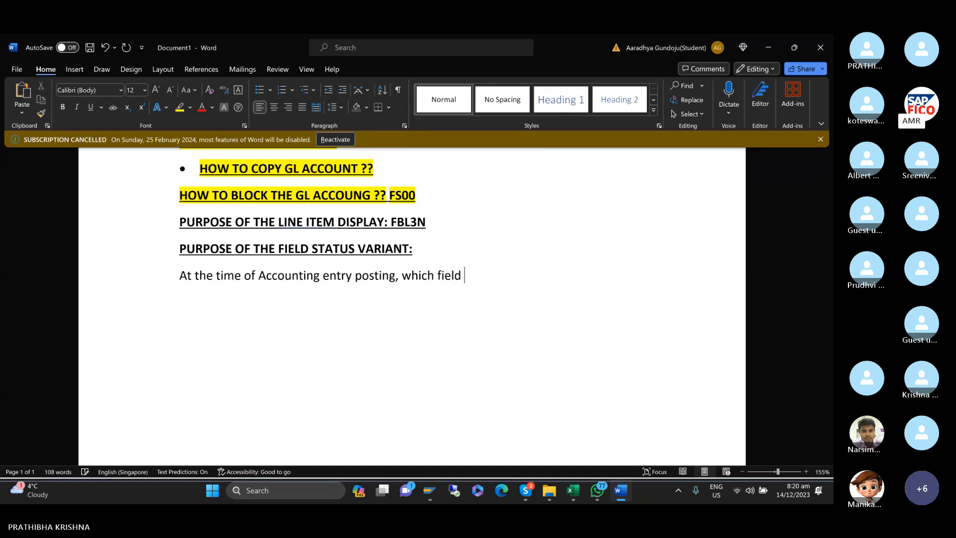
pyautogui.write('is requied')
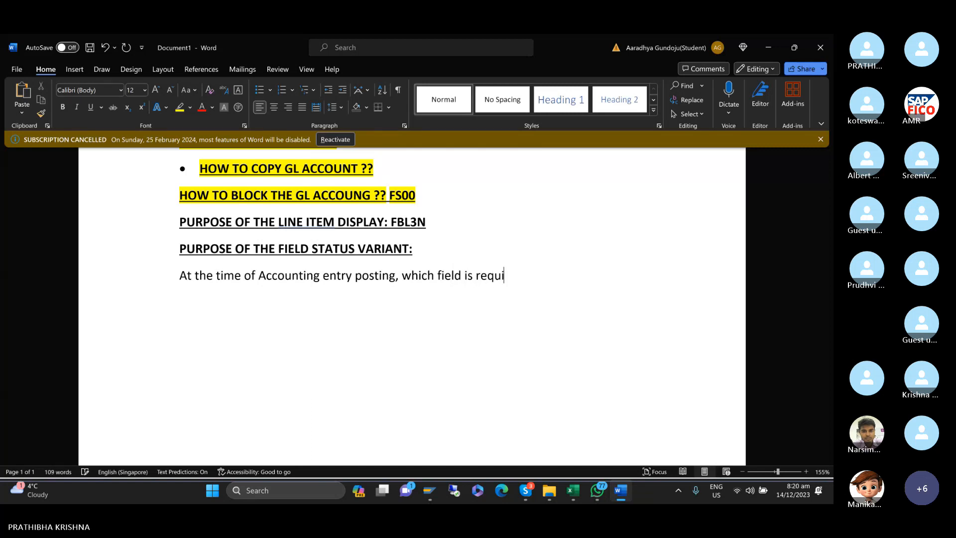
pyautogui.press('BackSpace')
pyautogui.press('BackSpace')
pyautogui.write('red, w')
pyautogui.write('hich f')
pyautogui.press('BackSpace')
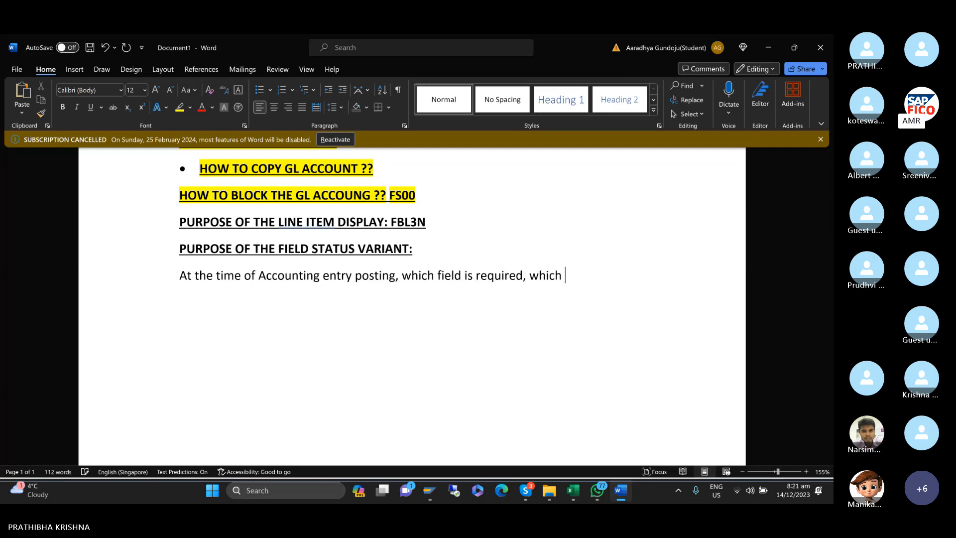
# - Complete the sentence with "field is not required we can configure from the Field Status Variant."
pyautogui.write('field is not requ')
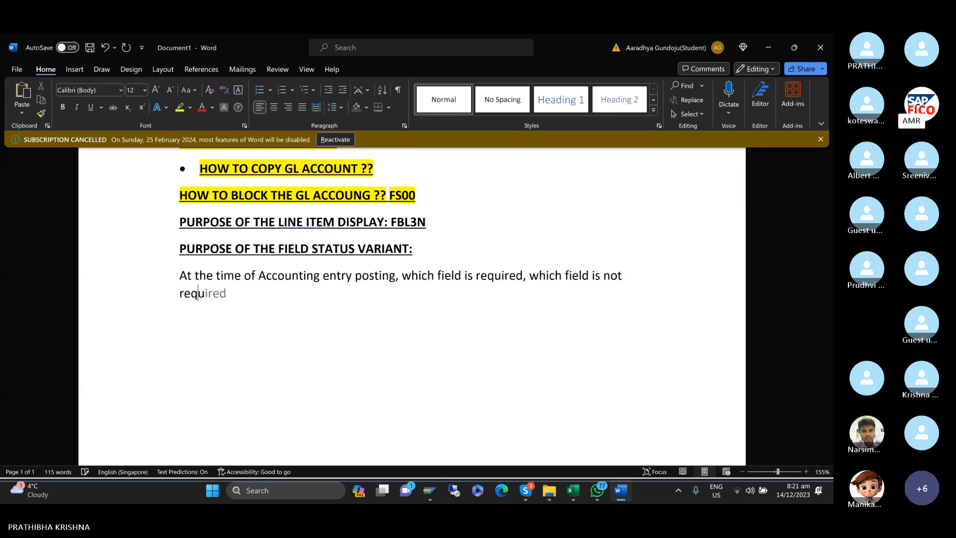
pyautogui.write('ired w')
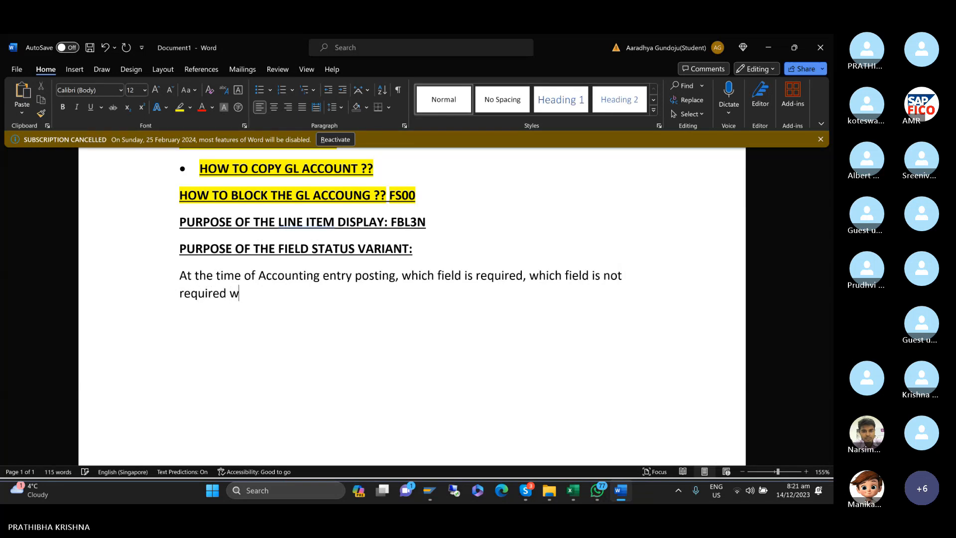
pyautogui.write('e can confi')
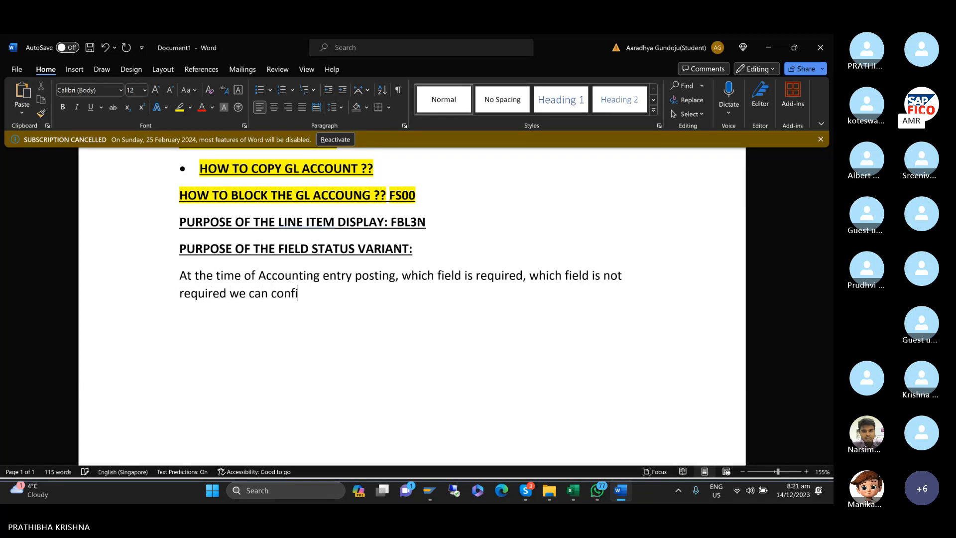
pyautogui.write('gure form')
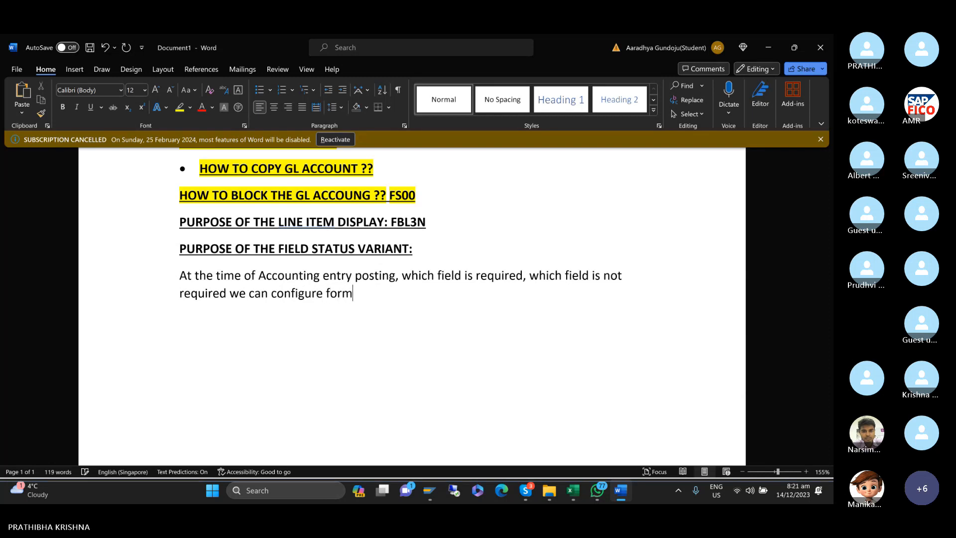
pyautogui.press('BackSpace')
pyautogui.press('BackSpace')
pyautogui.press('BackSpace')
pyautogui.write('rom the ')
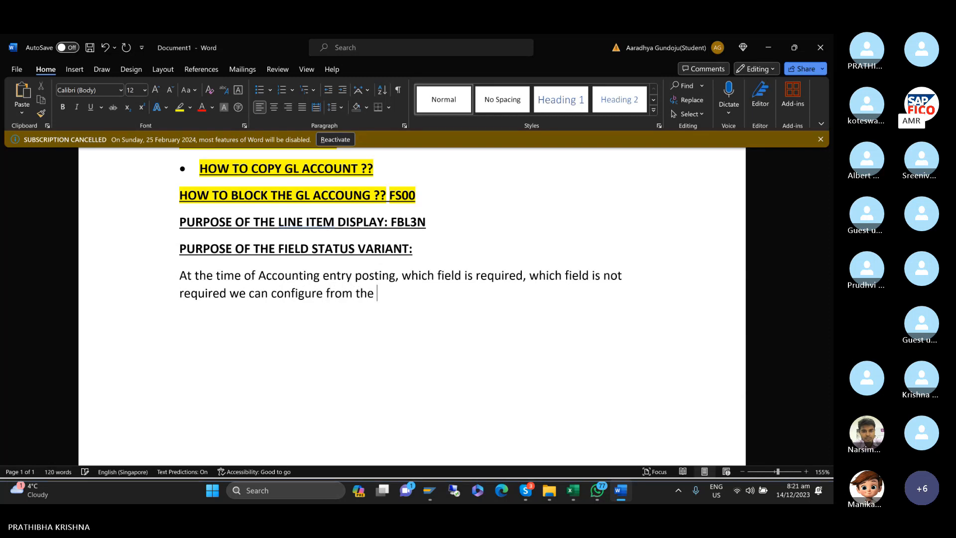
pyautogui.write('Field ?S')
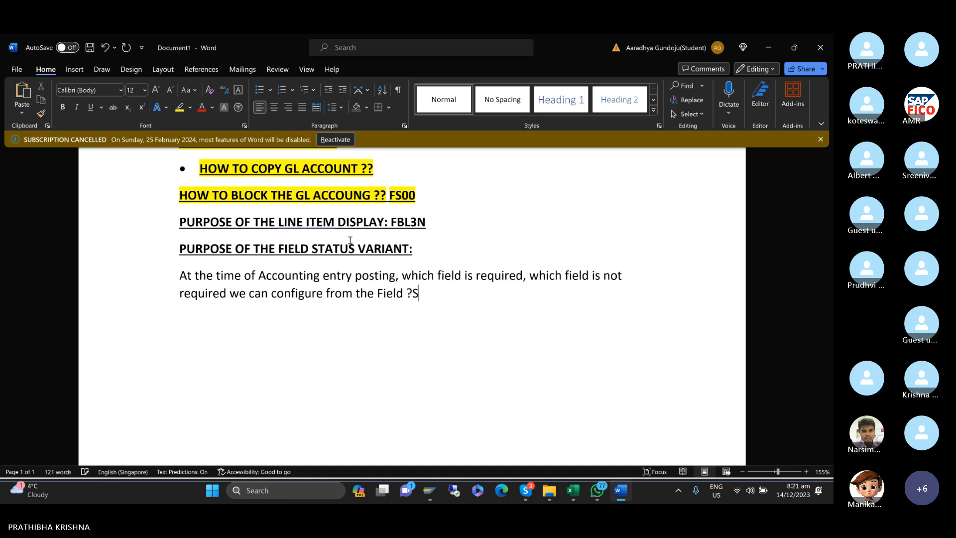
pyautogui.press('BackSpace')
pyautogui.press('BackSpace')
pyautogui.write('Sta')
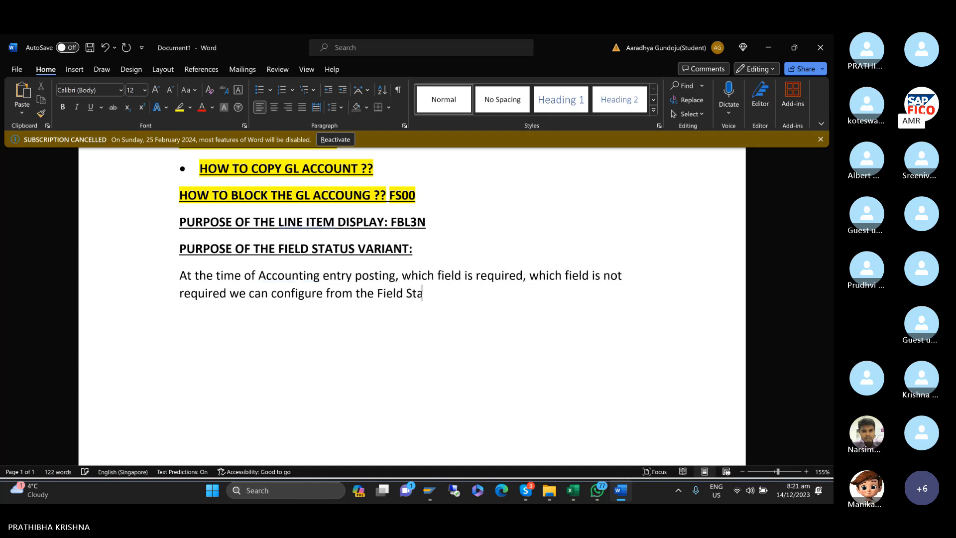
pyautogui.write('tus Var')
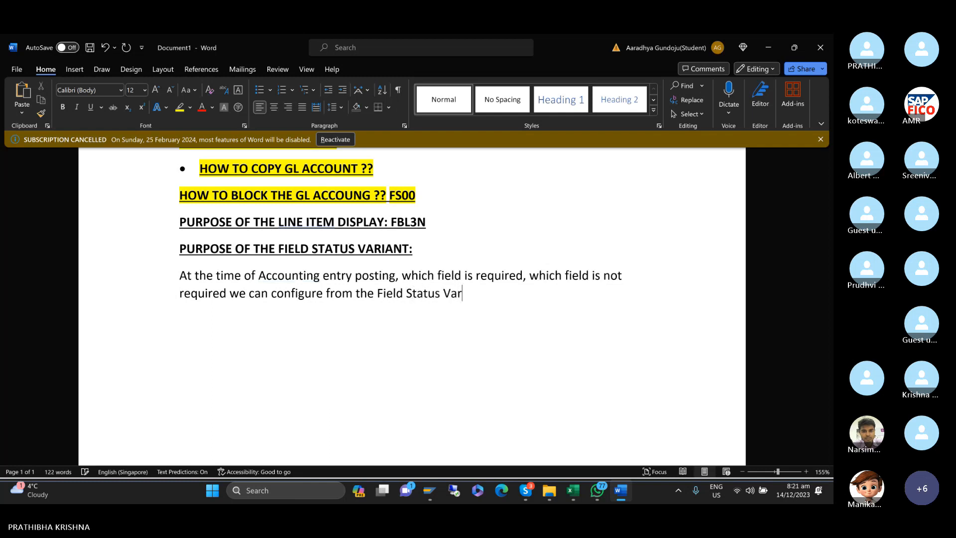
pyautogui.write('iant.')
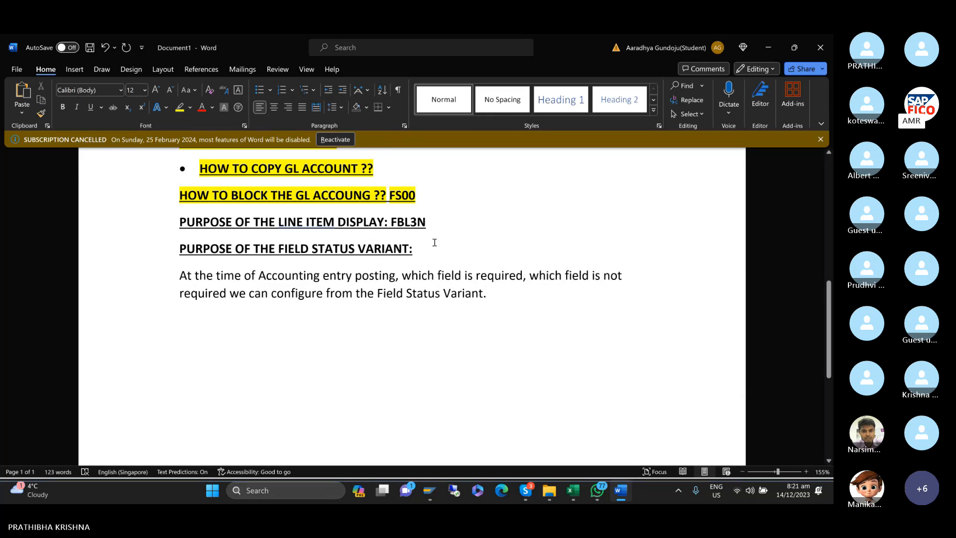
# - Highlight the headings "PURPOSE OF THE LINE ITEM DISPLAY: FBL3N" and "PURPOSE OF THE FIELD STATUS VARIANT:" in yellow
pyautogui.moveTo(434, 221); pyautogui.dragTo(178, 221)
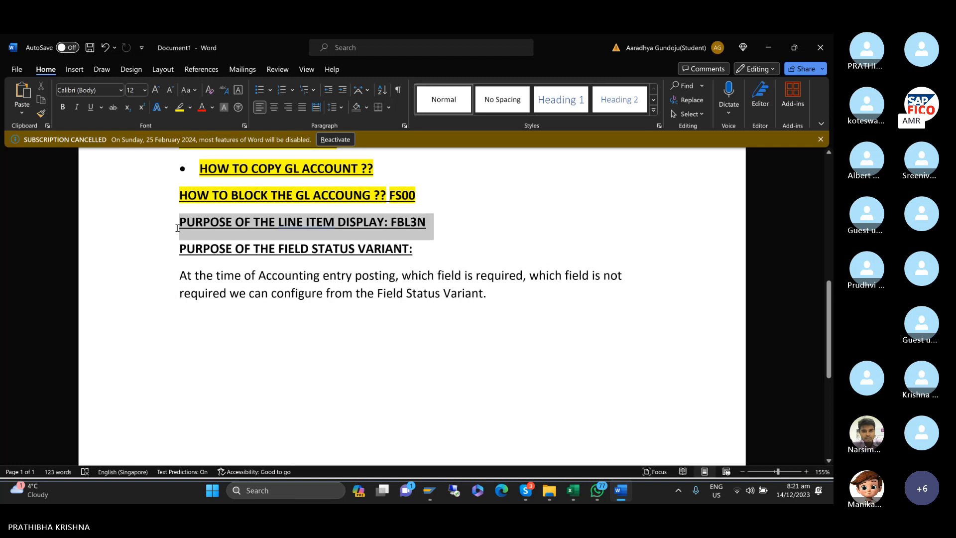
pyautogui.click(223, 208)
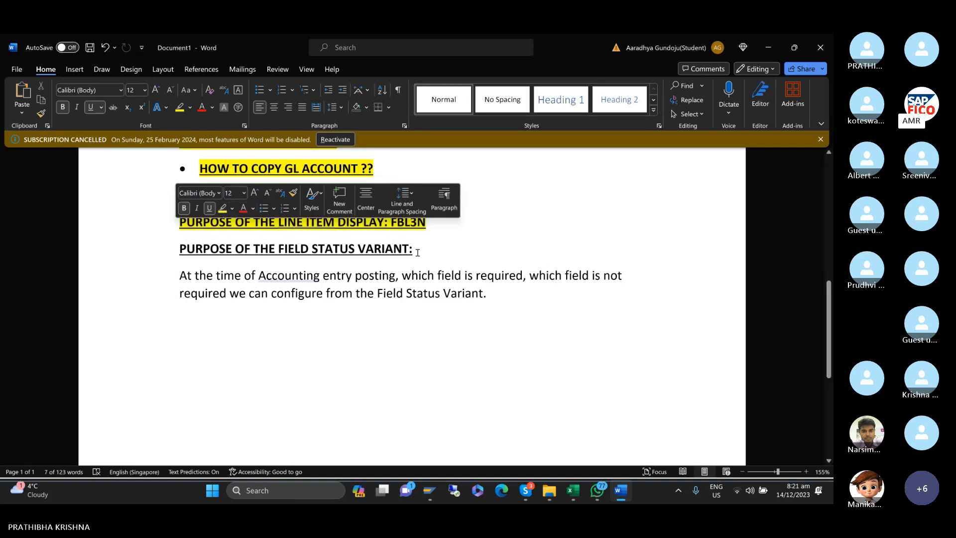
pyautogui.moveTo(418, 253); pyautogui.dragTo(162, 243)
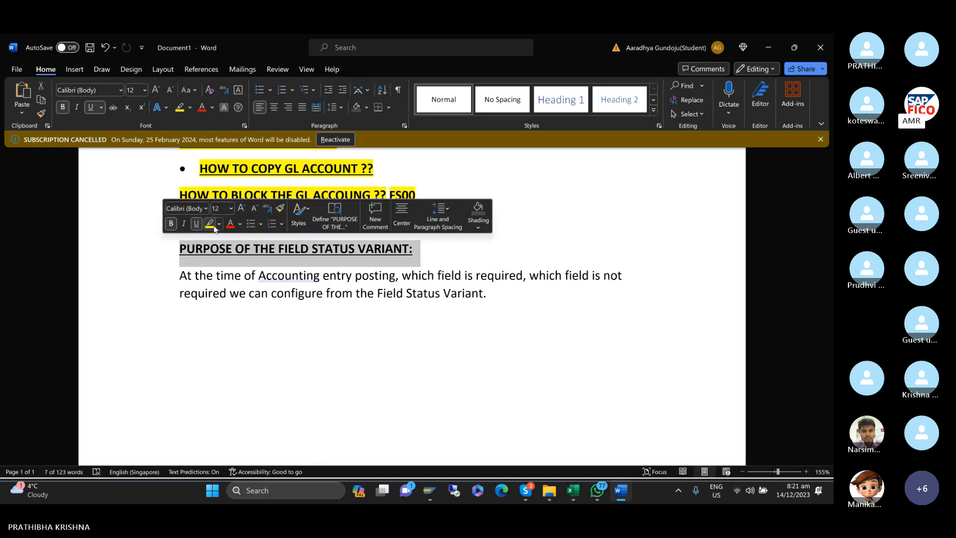
pyautogui.click(213, 226)
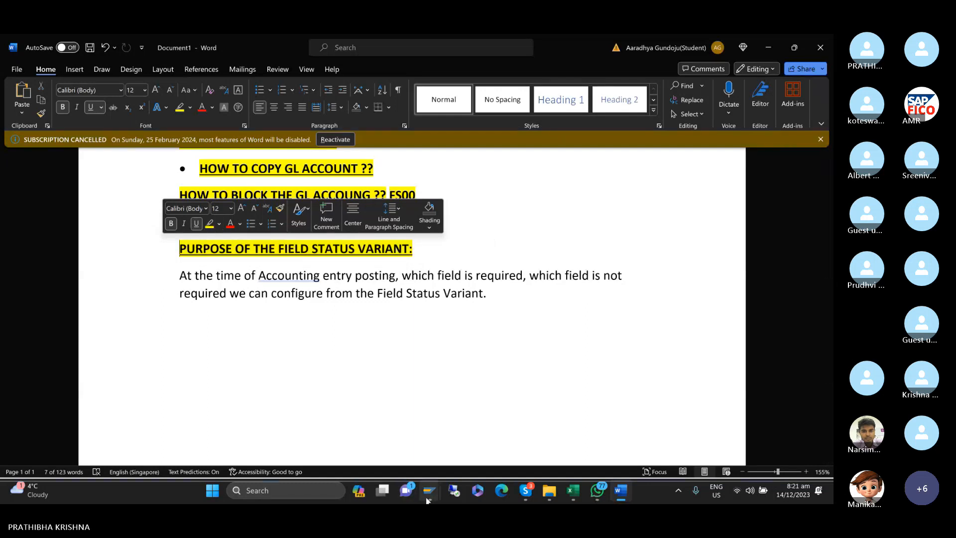
# - Switch to the SAP G/L account window and review the rent account's Type/Description and Control Data, down to the inflation key and tolerance group
pyautogui.moveTo(427, 500)
pyautogui.click(354, 450)
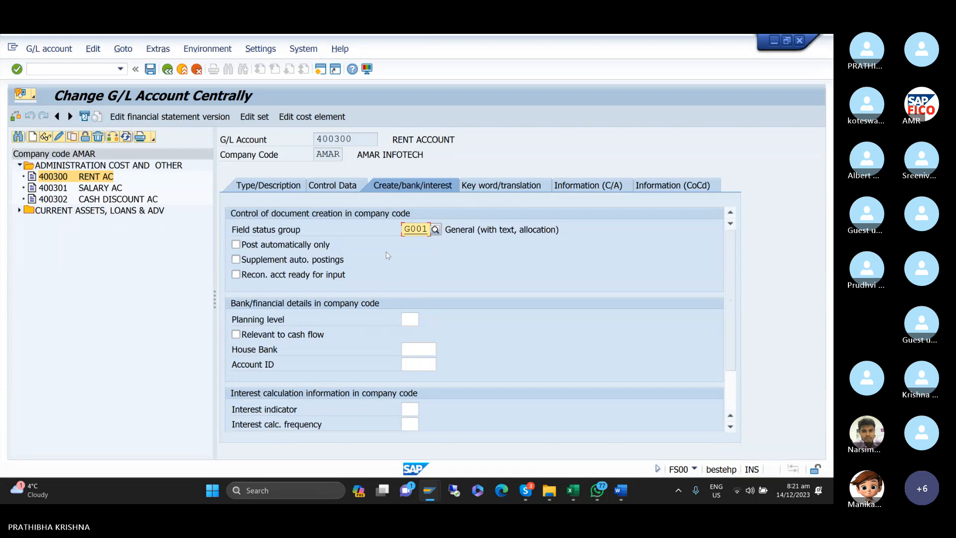
pyautogui.click(273, 188)
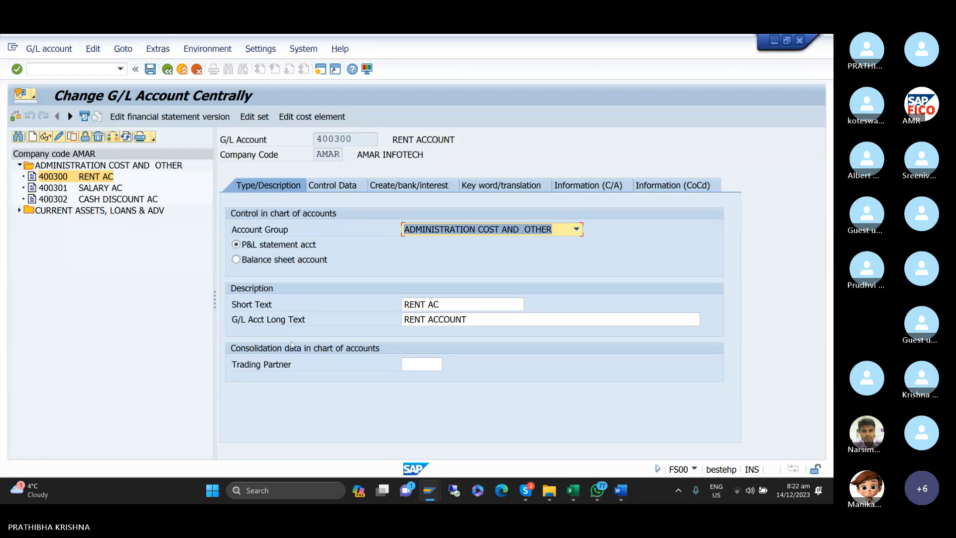
pyautogui.click(347, 188)
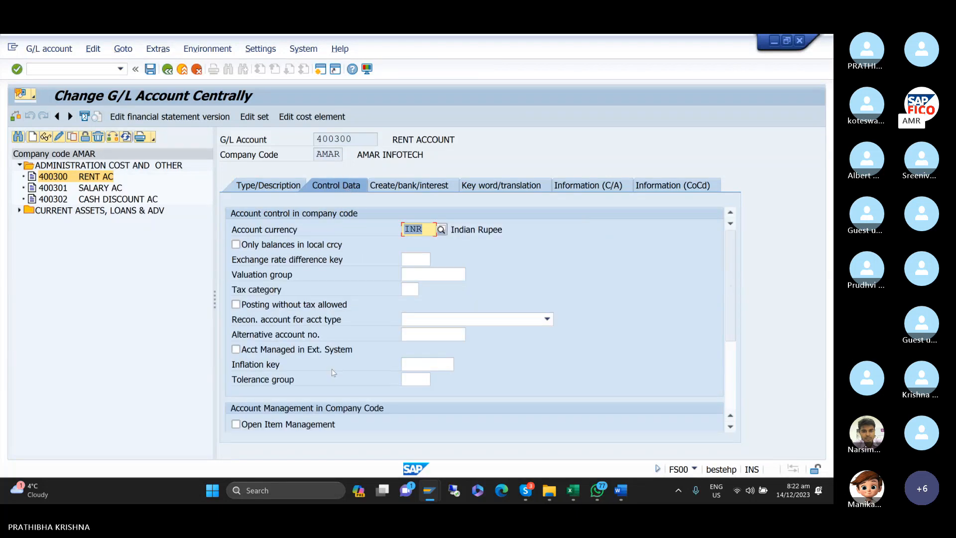
pyautogui.scroll(-3, 299, 287)
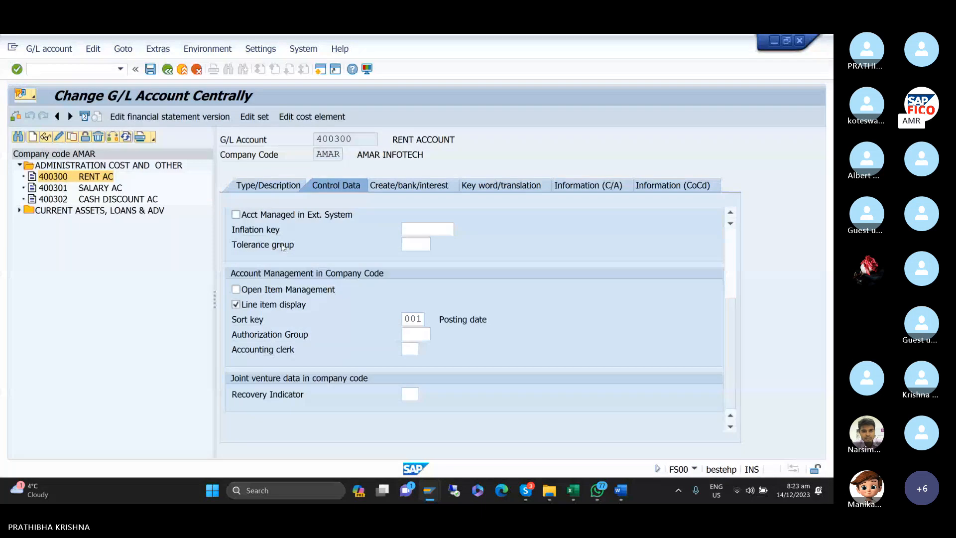
# - Switch to the first G/L Account Line Item Display session and start transaction OBD4 there with /NOBD4
pyautogui.moveTo(429, 490)
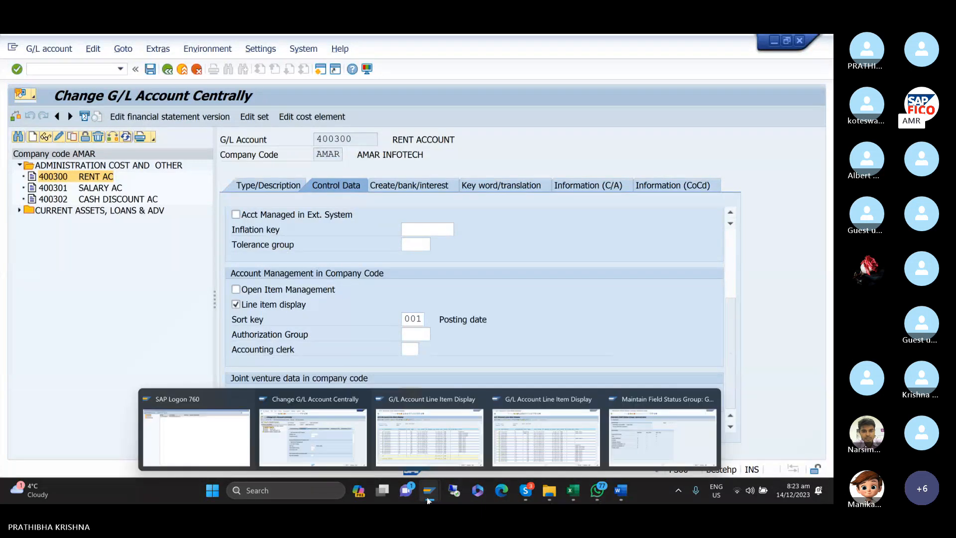
pyautogui.click(430, 456)
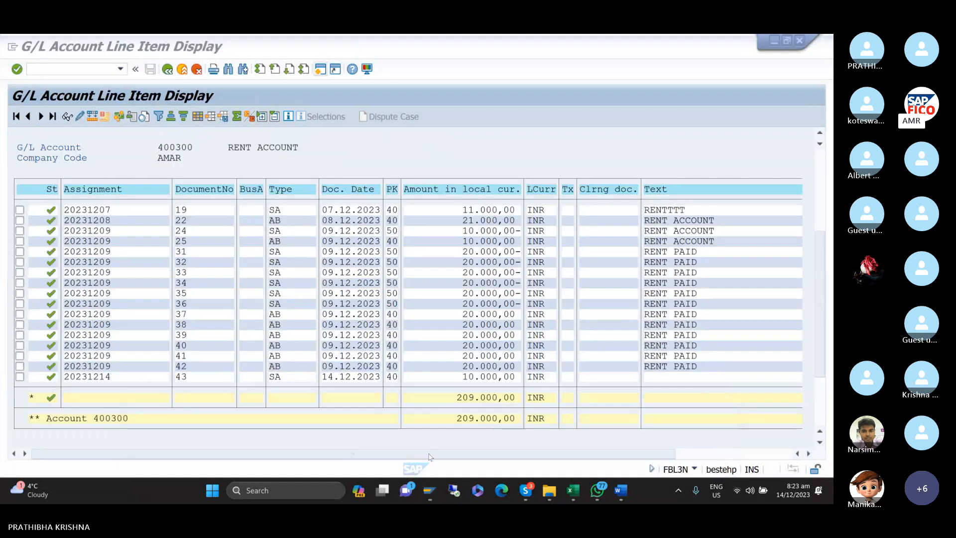
pyautogui.click(120, 69)
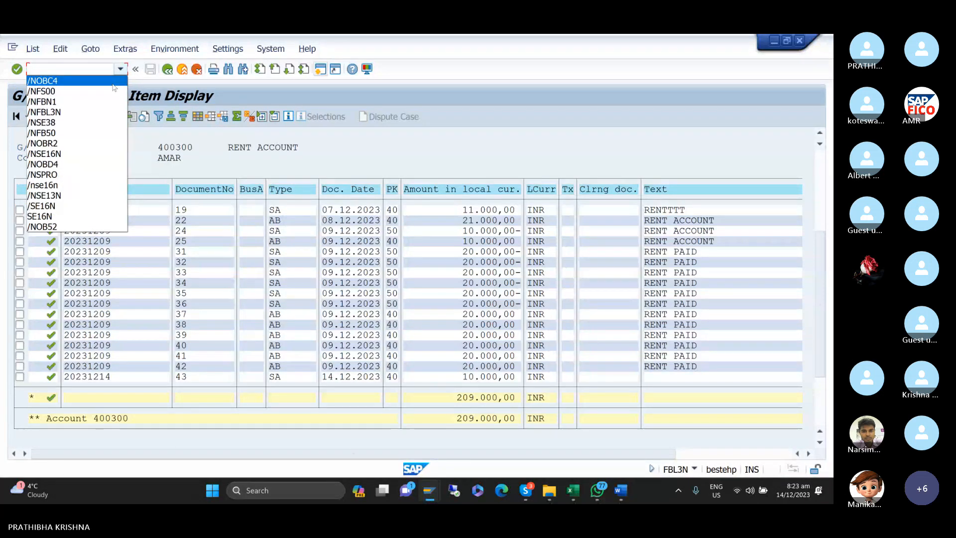
pyautogui.click(83, 69)
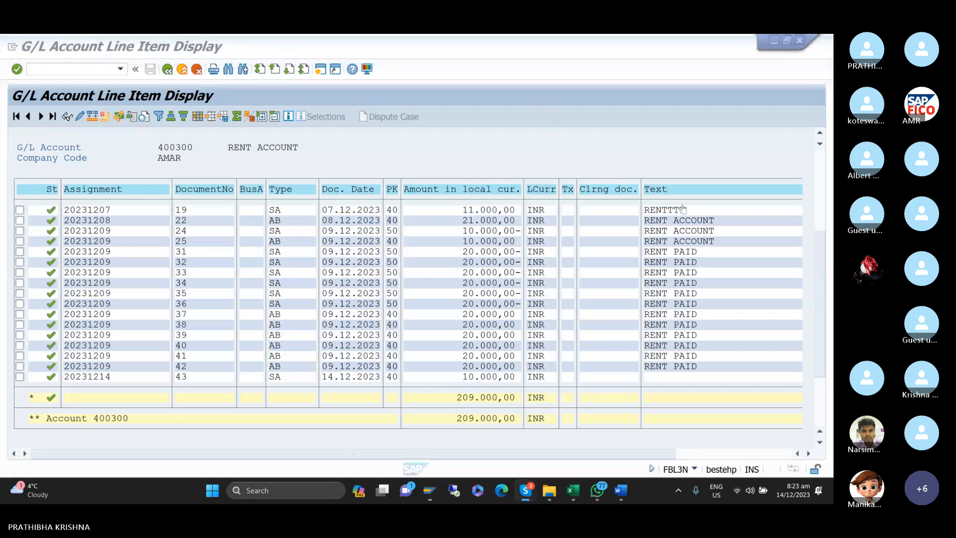
pyautogui.click(99, 71)
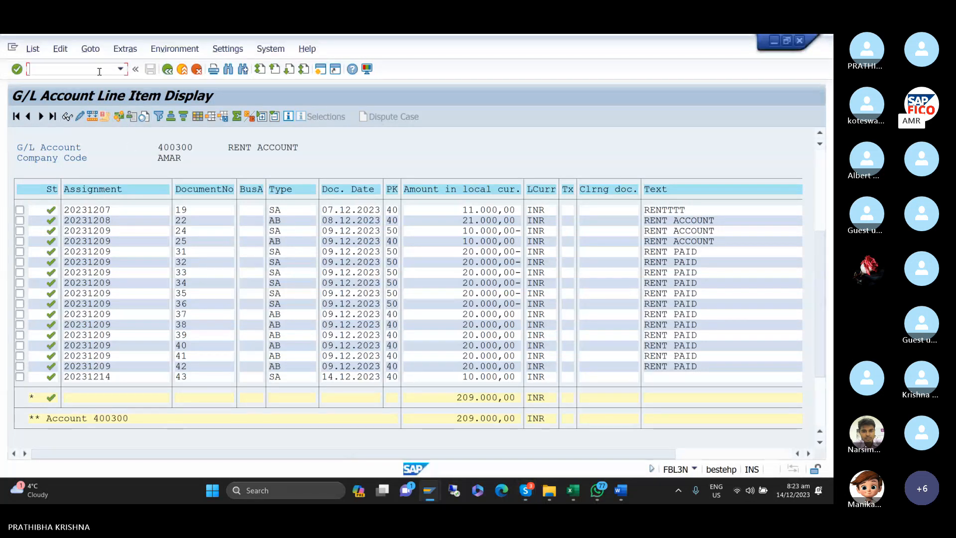
pyautogui.write('/nobd')
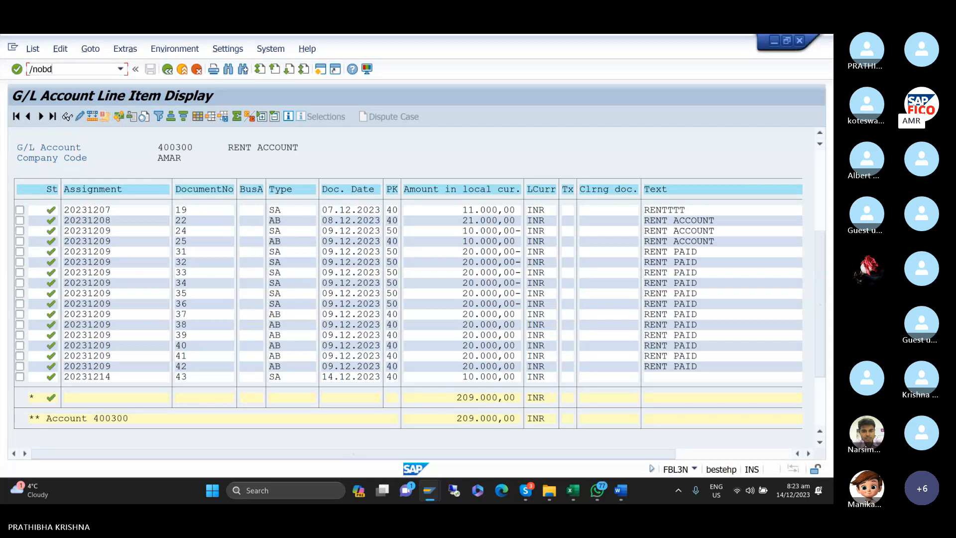
pyautogui.press('BackSpace')
pyautogui.press('BackSpace')
pyautogui.press('BackSpace')
pyautogui.press('BackSpace')
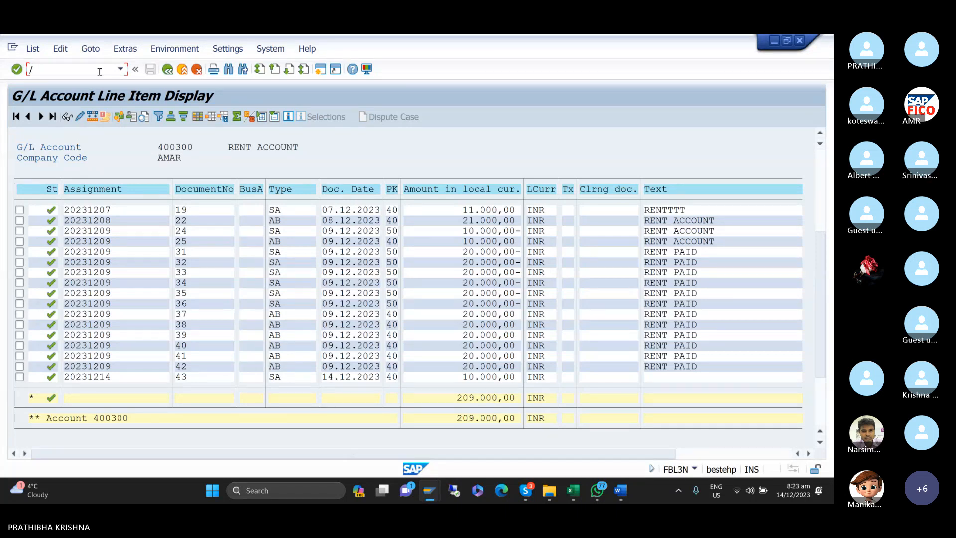
pyautogui.write('NOBC4')
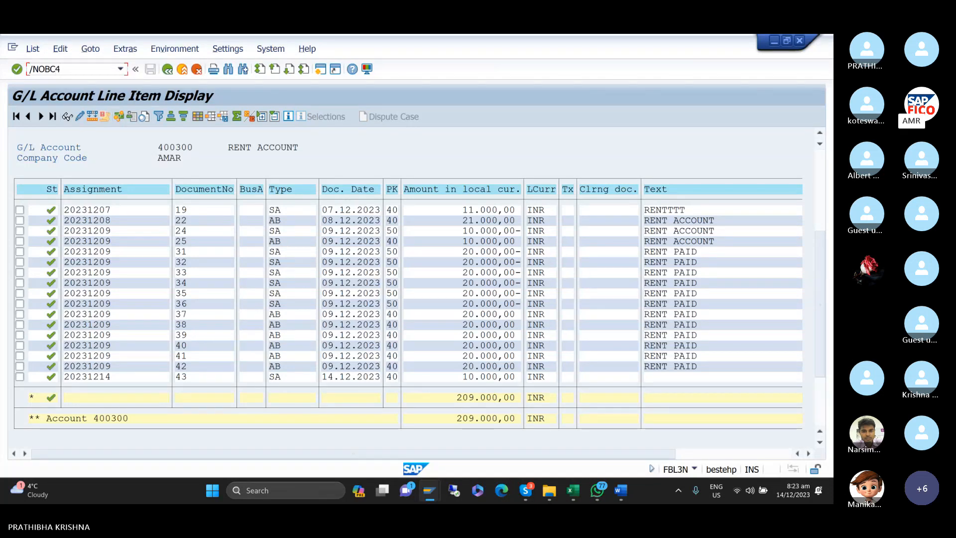
pyautogui.press('BackSpace')
pyautogui.press('BackSpace')
pyautogui.write('D4')
pyautogui.press('Return')
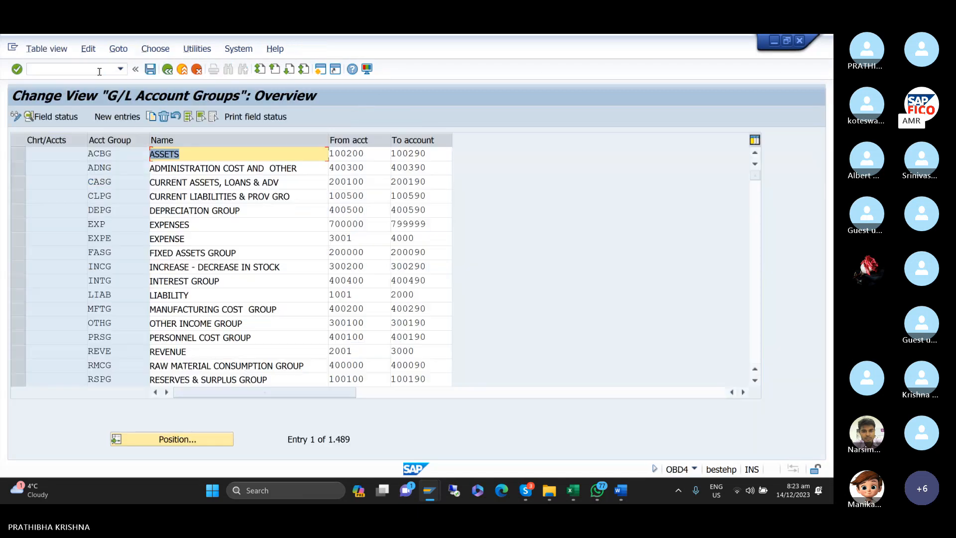
# - Position the G/L account groups list at chart of accounts AROC
pyautogui.click(196, 441)
pyautogui.write('P')
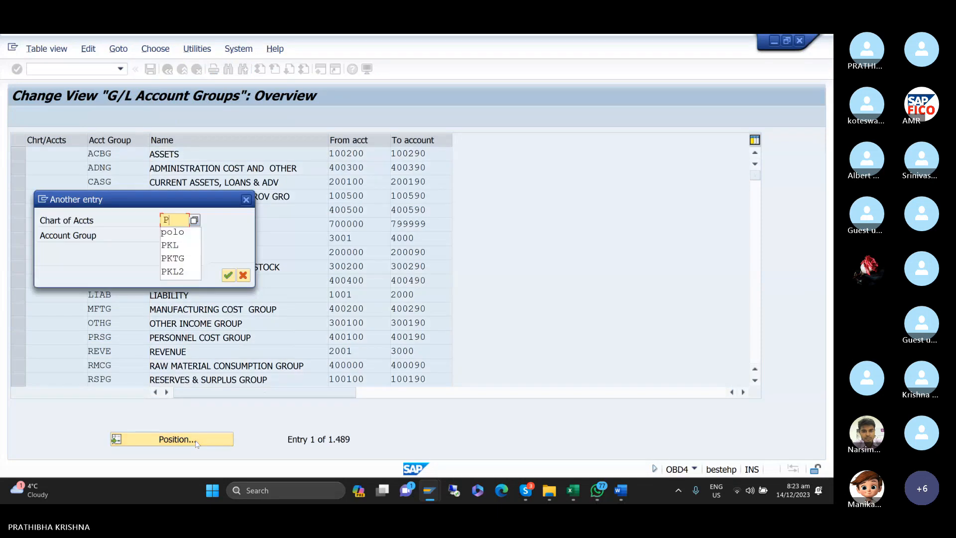
pyautogui.press('BackSpace')
pyautogui.write('A')
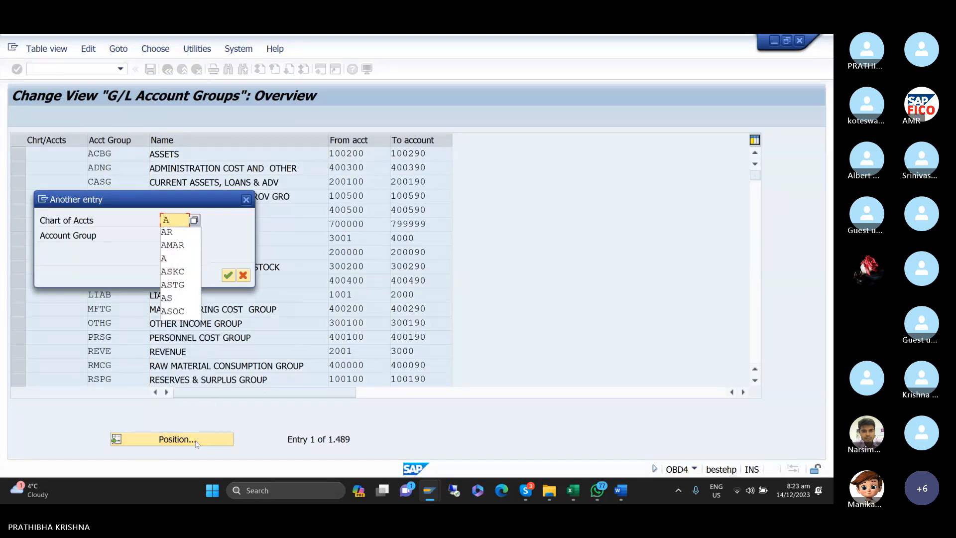
pyautogui.write('ROC')
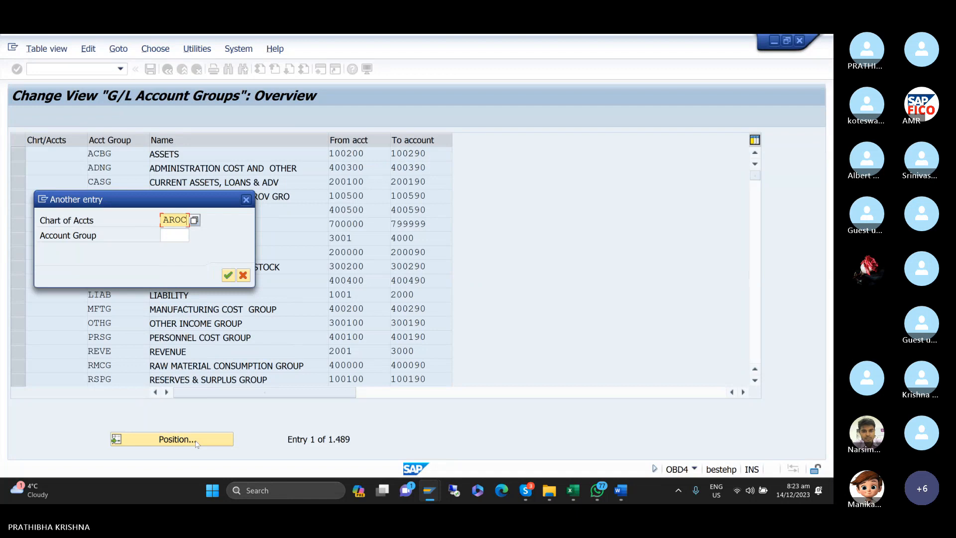
pyautogui.press('Return')
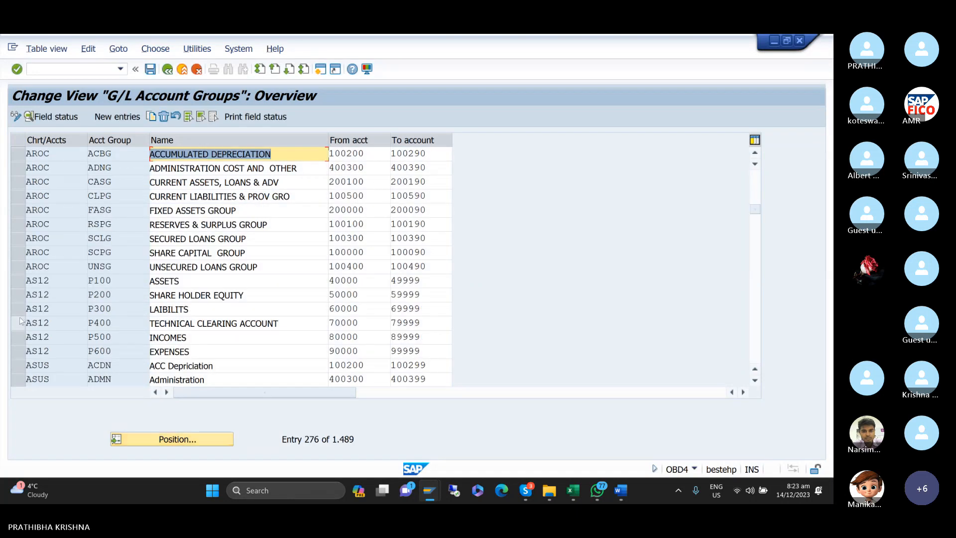
# - Open the Account control field status of AROC account group ADNG, ADMINISTRATION COST AND OTHER
pyautogui.click(24, 169)
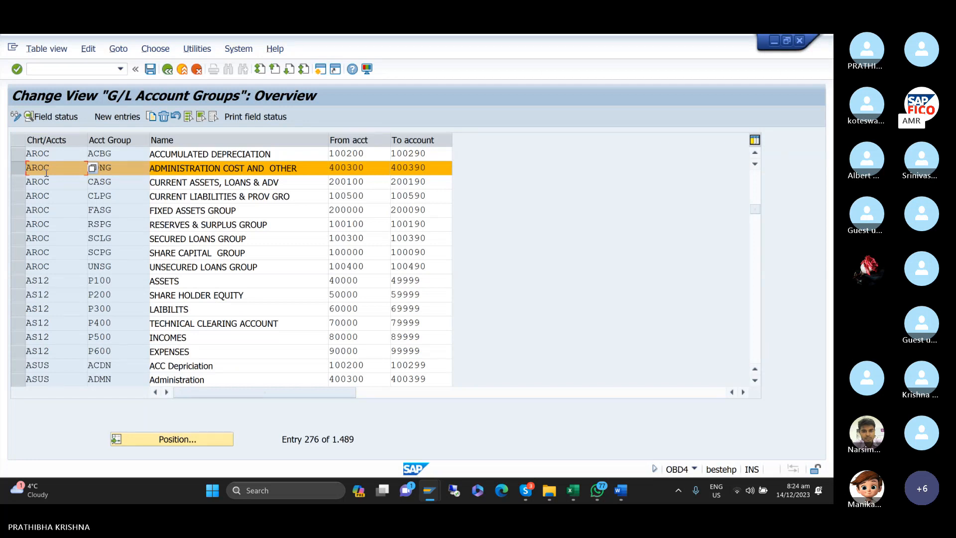
pyautogui.click(60, 121)
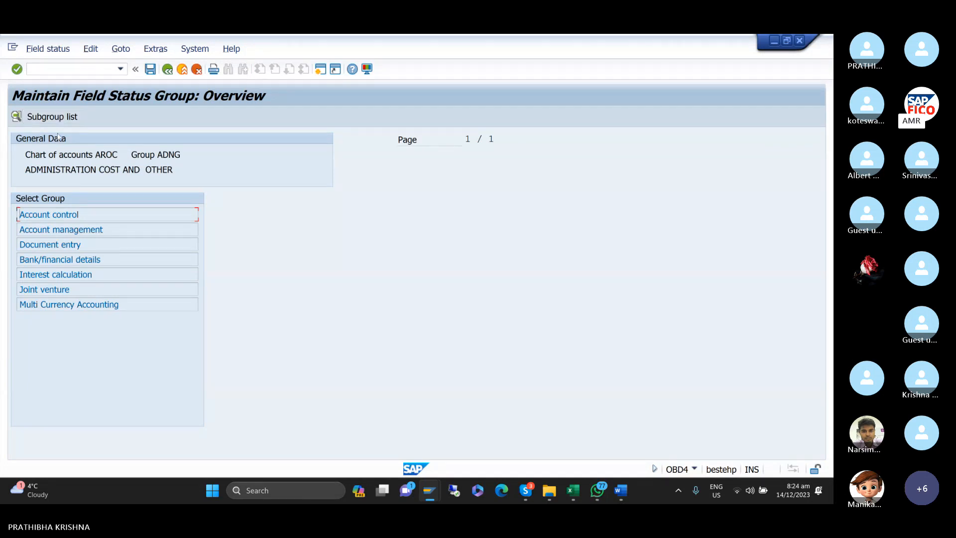
pyautogui.doubleClick(67, 215)
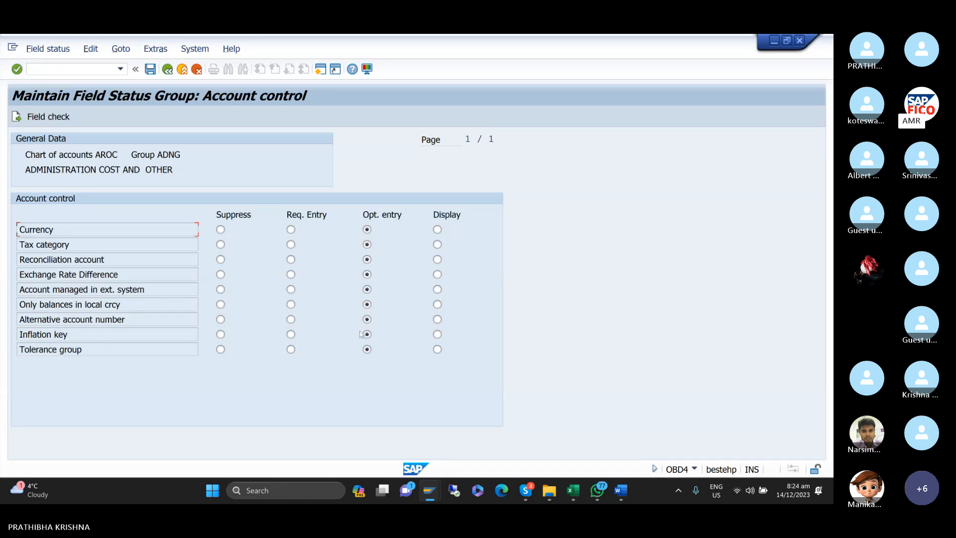
# - Set Inflation key and Tolerance group to Suppress and save the change under the proposed customizing request
pyautogui.click(221, 334)
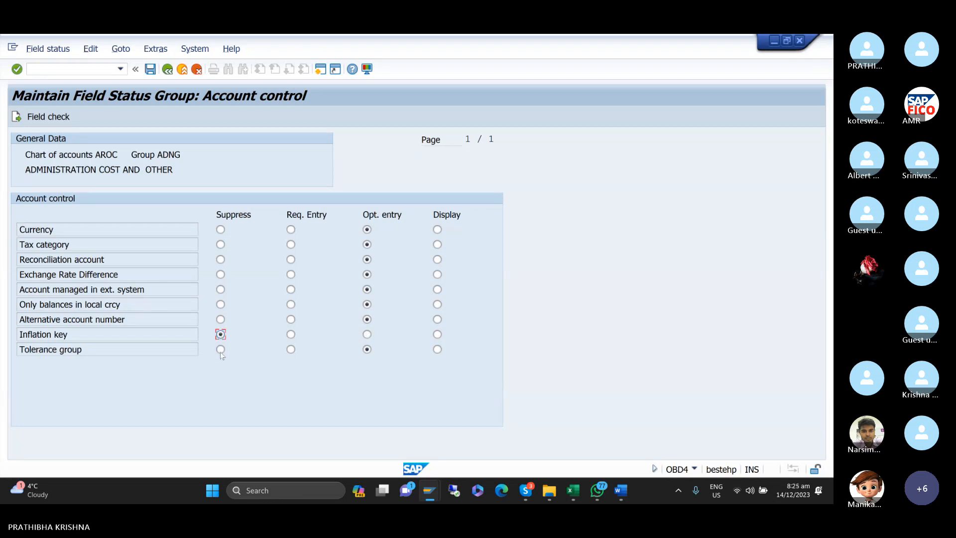
pyautogui.click(220, 349)
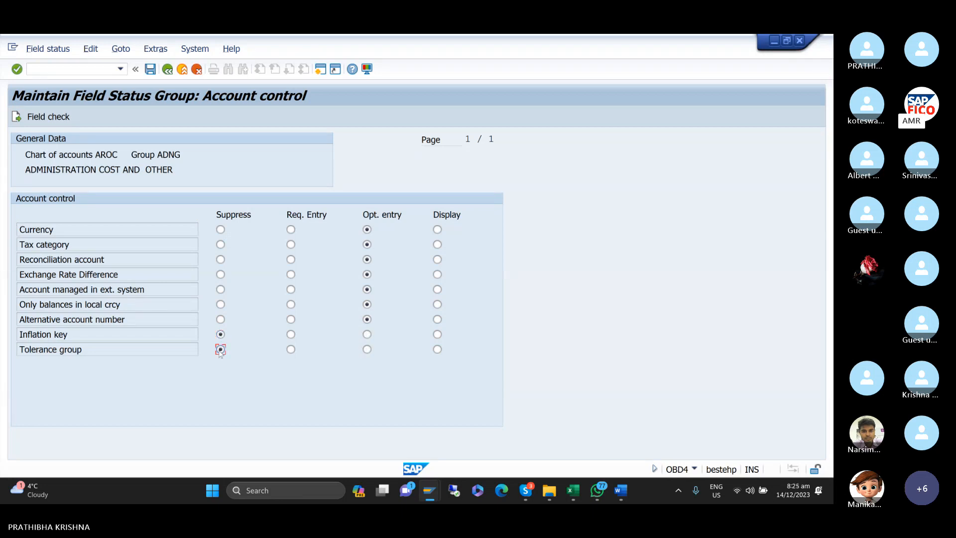
pyautogui.click(152, 69)
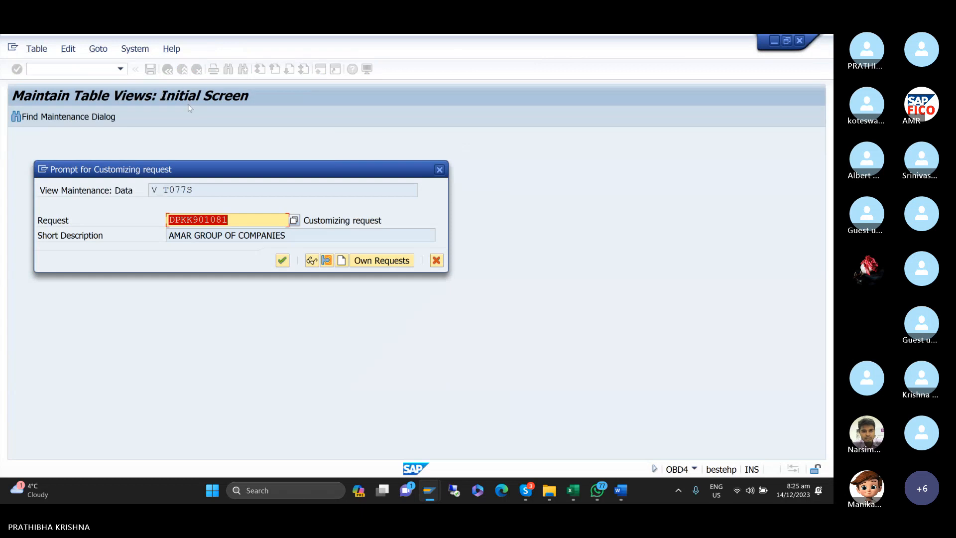
pyautogui.click(282, 260)
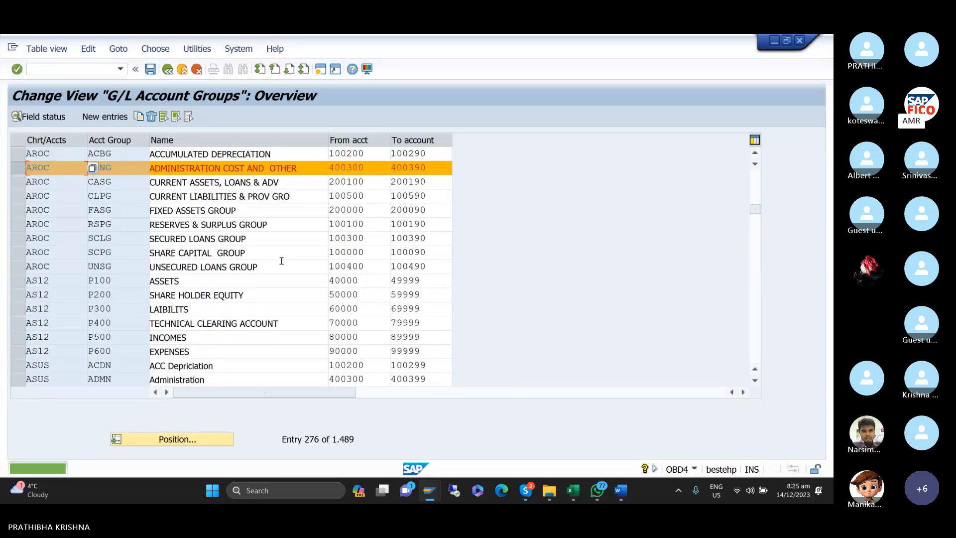
# - Return to the Change G/L Account Centrally session and restart transaction FS00 with /NFS00
pyautogui.moveTo(425, 495)
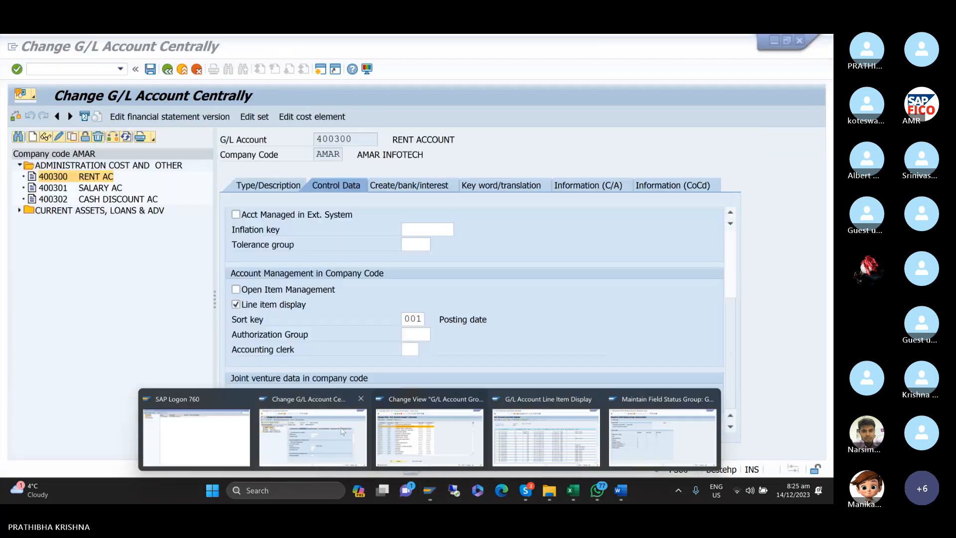
pyautogui.click(312, 437)
pyautogui.click(121, 69)
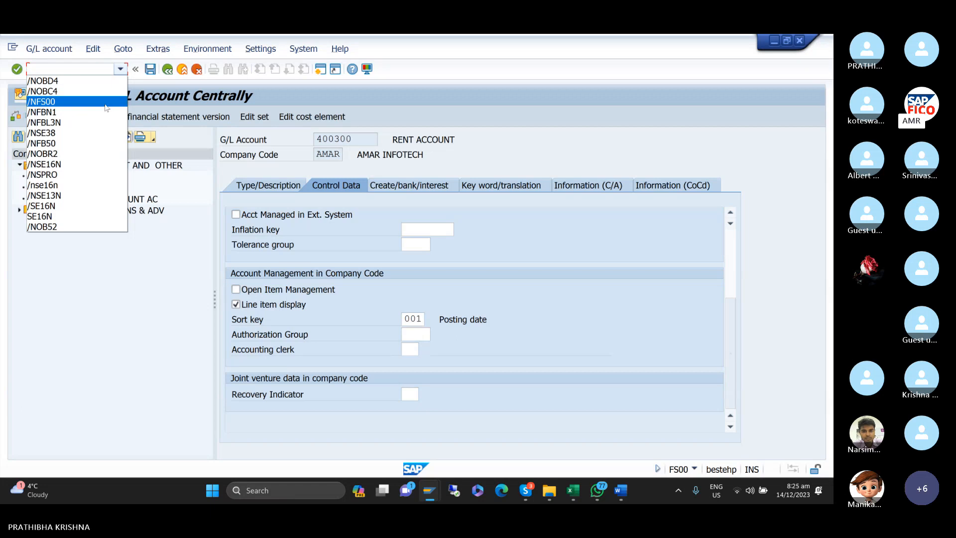
pyautogui.click(106, 102)
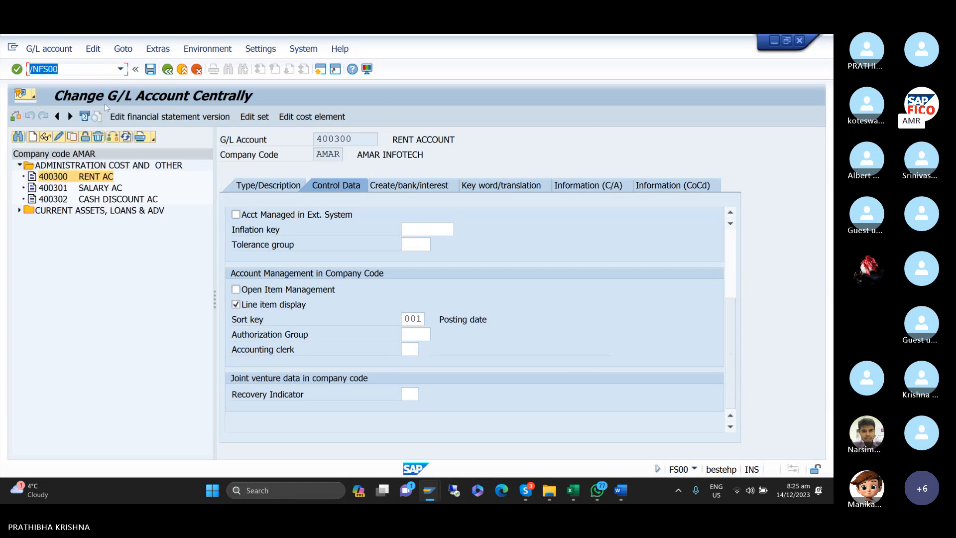
pyautogui.press('Return')
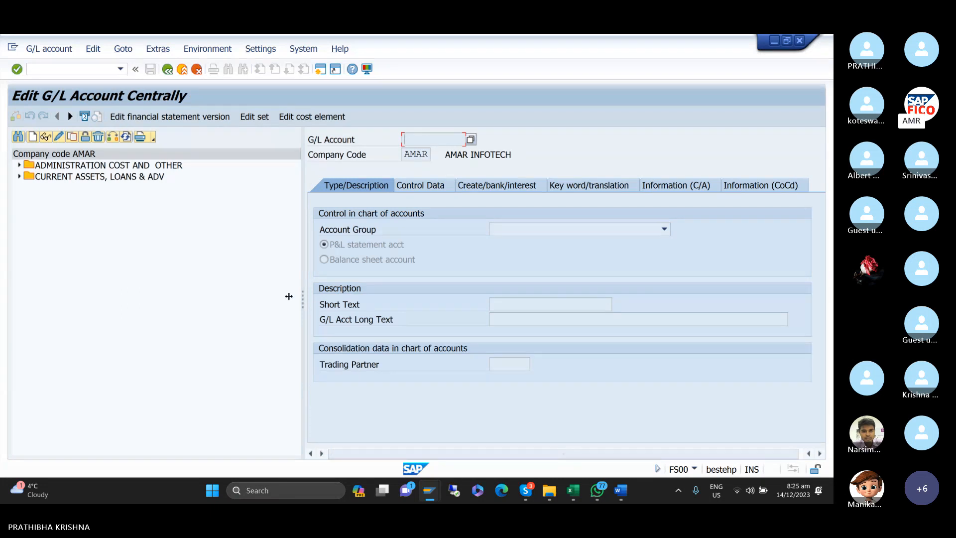
# - Narrow the account tree, open the rent account under ADMINISTRATION COST AND OTHER for changing, and check its Control Data fields
pyautogui.moveTo(289, 296); pyautogui.dragTo(203, 296)
pyautogui.click(19, 165)
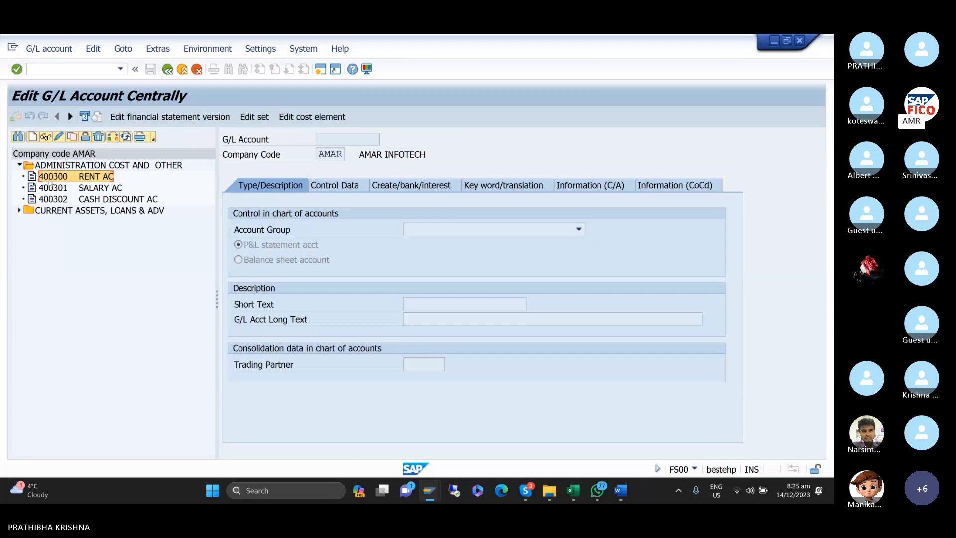
pyautogui.click(58, 137)
pyautogui.click(352, 187)
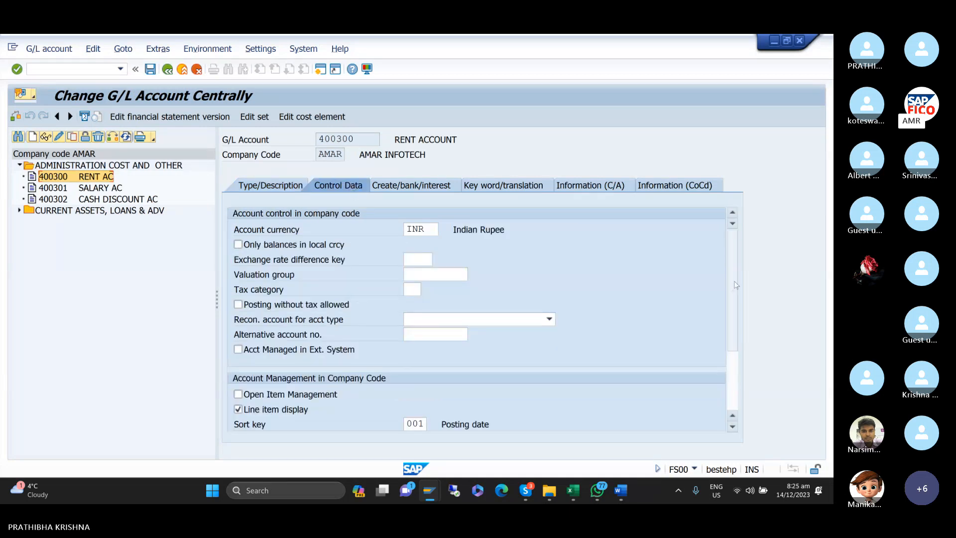
pyautogui.scroll(-3, 739, 358)
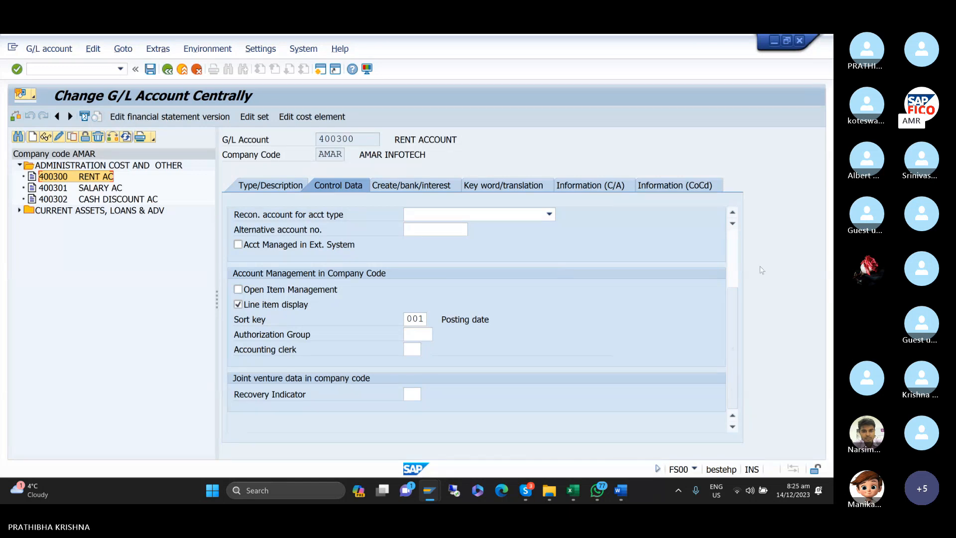
# - Return to the G/L Account Groups session and reopen the Account control field status of AROC group ADNG
pyautogui.scroll(1, 731, 283)
pyautogui.moveTo(731, 283); pyautogui.dragTo(734, 251)
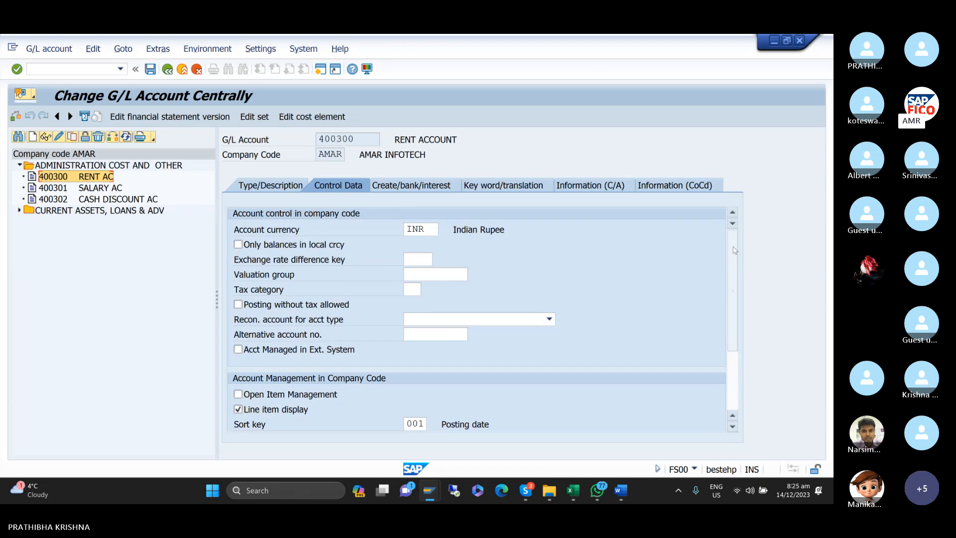
pyautogui.moveTo(734, 251)
pyautogui.mouseDown()
pyautogui.moveTo(732, 299)
pyautogui.moveTo(732, 248)
pyautogui.mouseUp()
pyautogui.moveTo(431, 499)
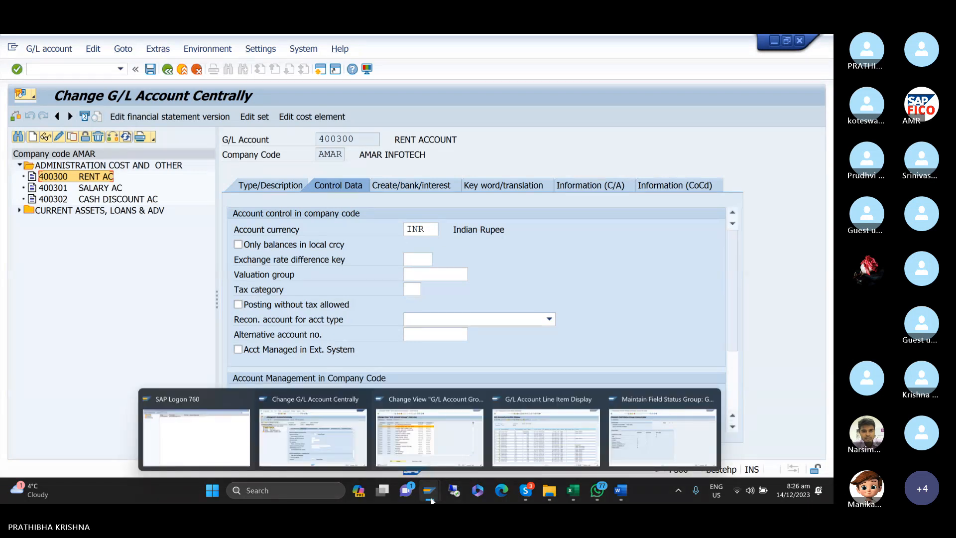
pyautogui.click(465, 442)
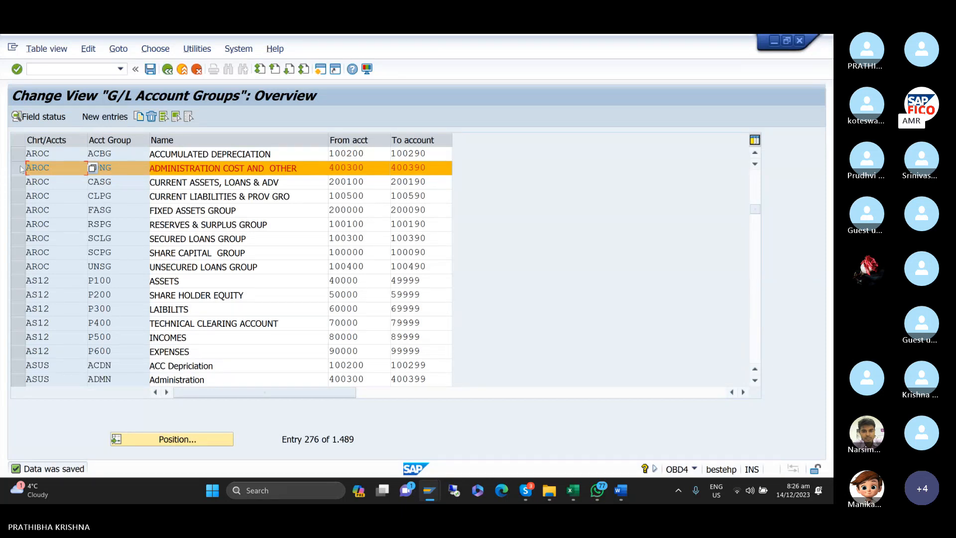
pyautogui.click(42, 118)
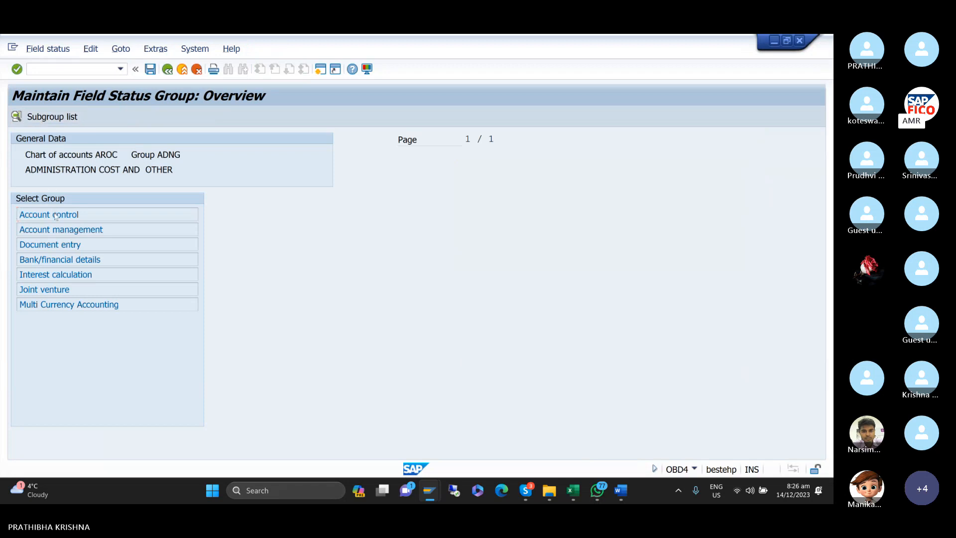
pyautogui.doubleClick(55, 214)
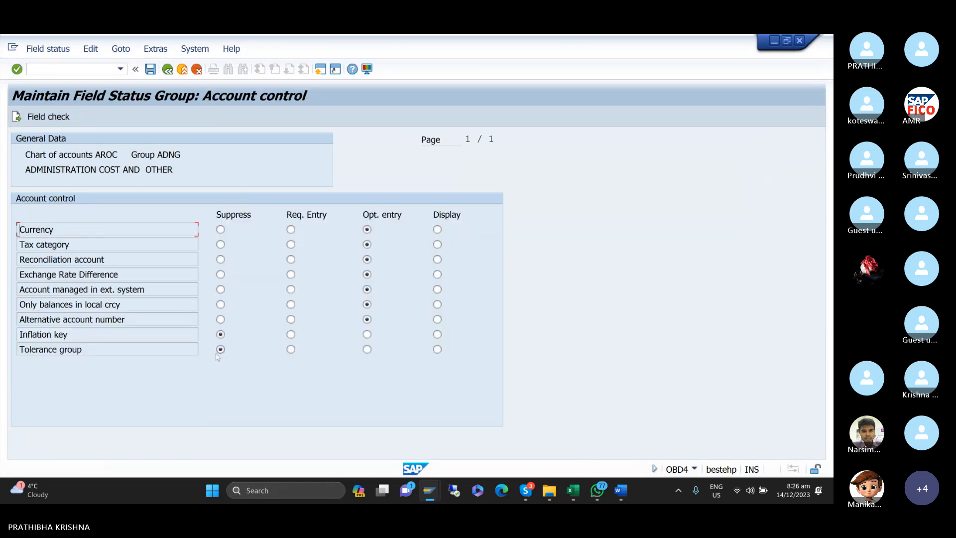
# - Set Inflation key and Tolerance group to Opt. entry for account group ADNG and save the field status
pyautogui.click(367, 334)
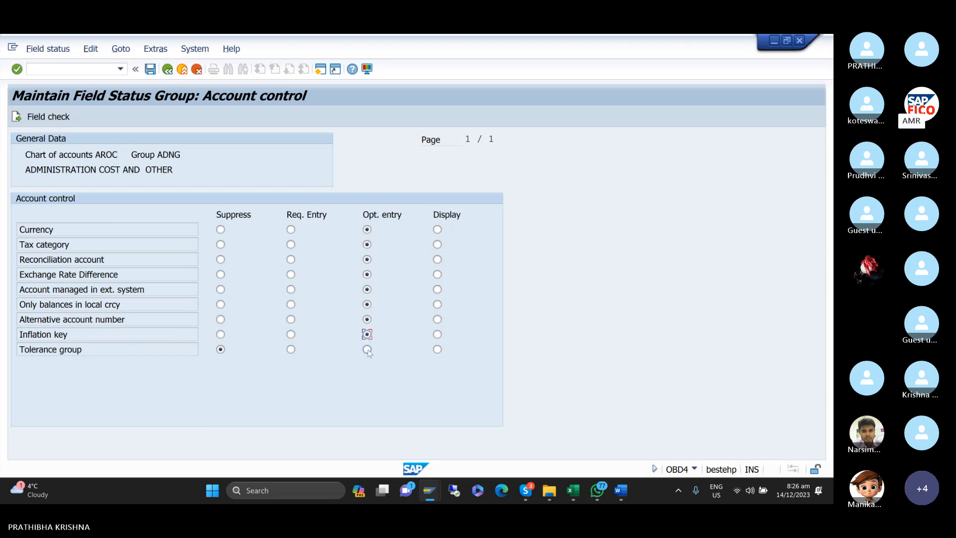
pyautogui.click(367, 349)
pyautogui.click(150, 69)
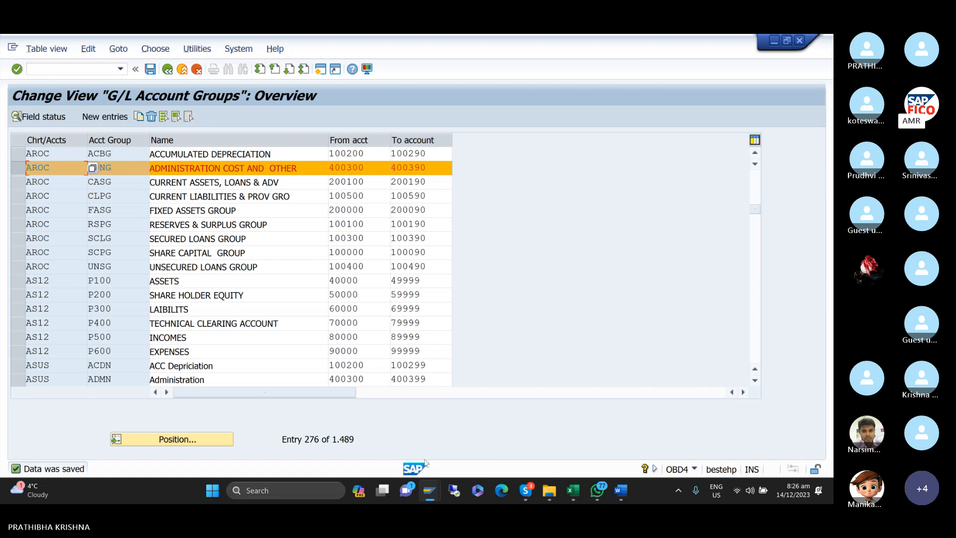
# - Switch back to the Change G/L Account Centrally session and reload it with transaction code /NFS00
pyautogui.moveTo(434, 492)
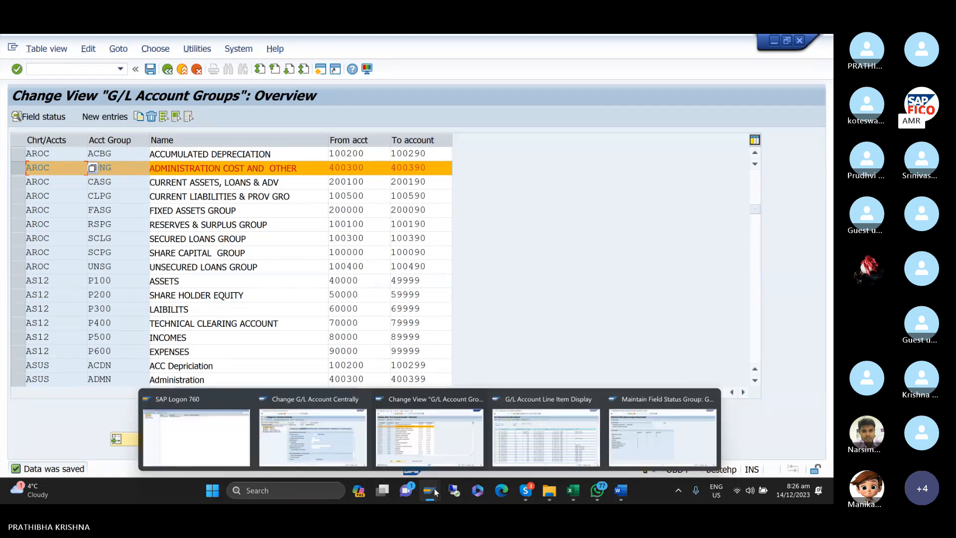
pyautogui.click(349, 430)
pyautogui.click(120, 69)
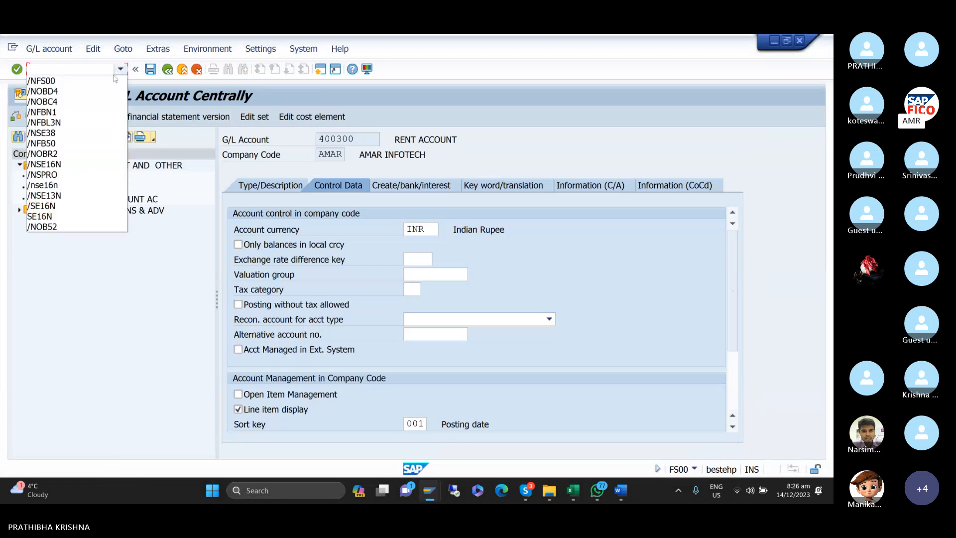
pyautogui.click(113, 81)
pyautogui.press('Return')
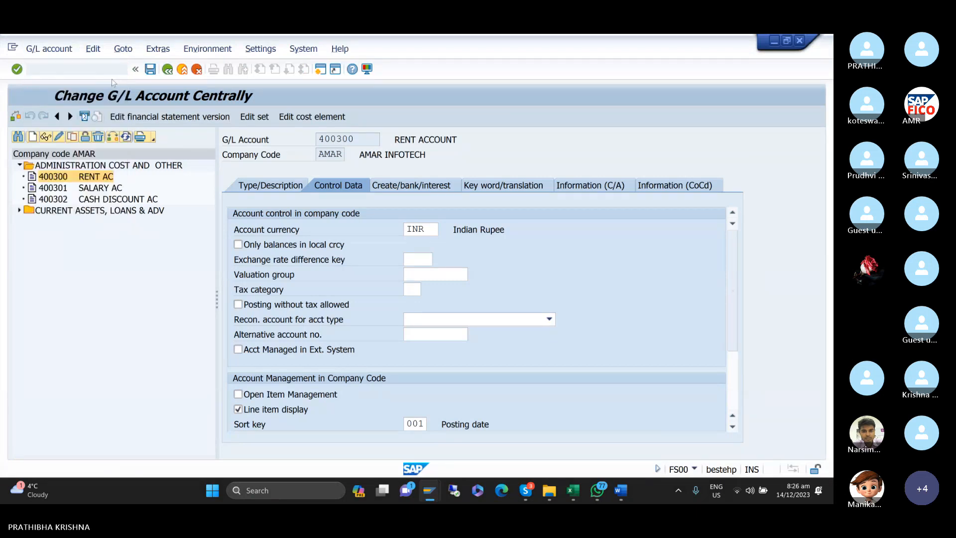
# - Open RENT AC for changing, narrow the account tree, and check Inflation key and Tolerance group in its Control Data
pyautogui.click(20, 164)
pyautogui.click(39, 177)
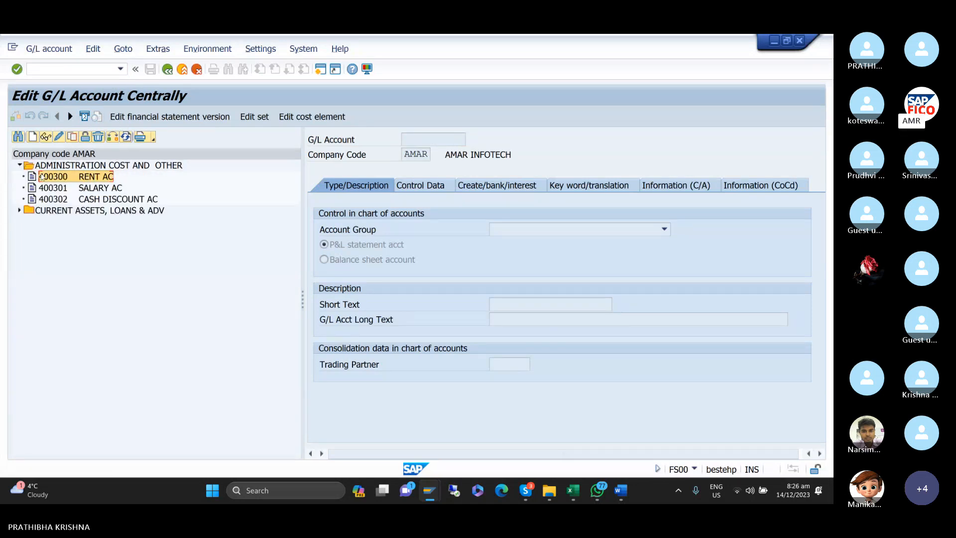
pyautogui.click(59, 137)
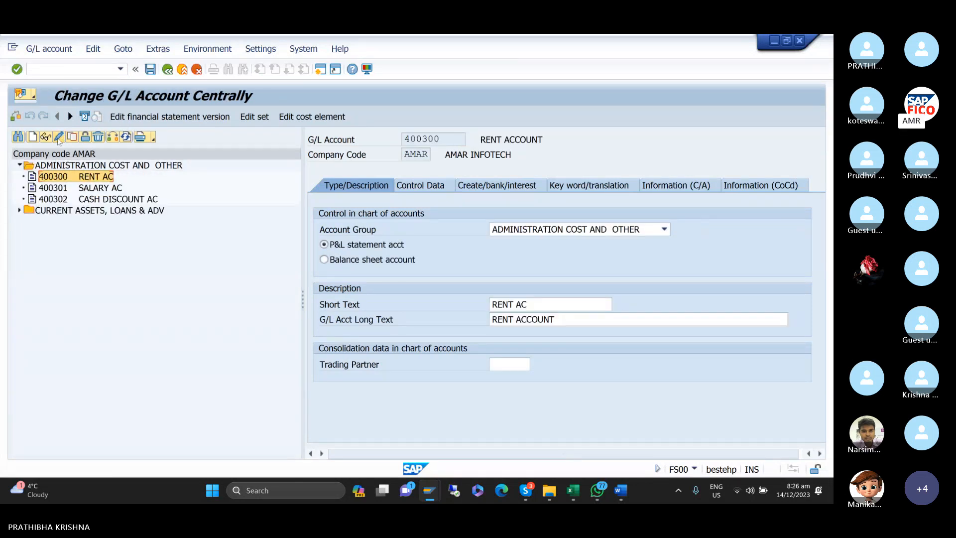
pyautogui.moveTo(302, 303); pyautogui.dragTo(195, 300)
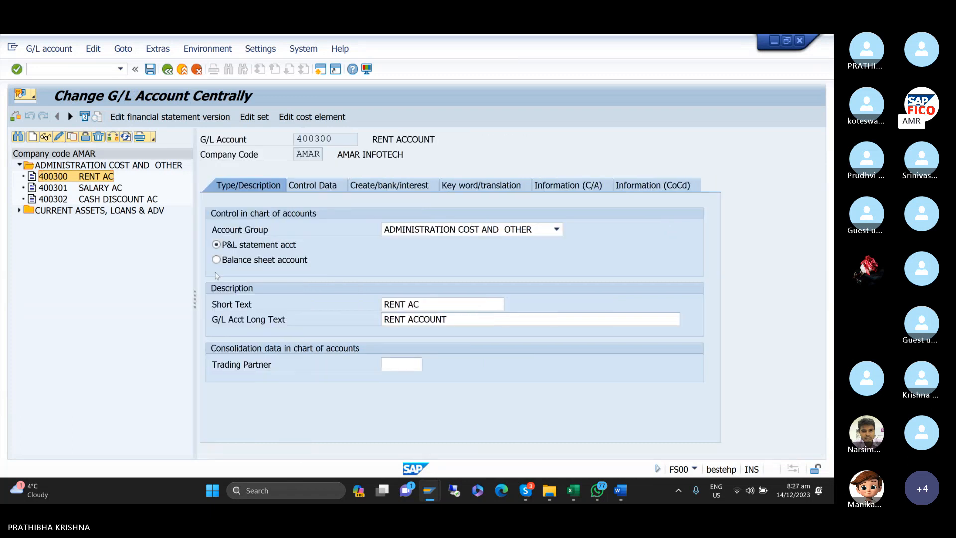
pyautogui.click(319, 188)
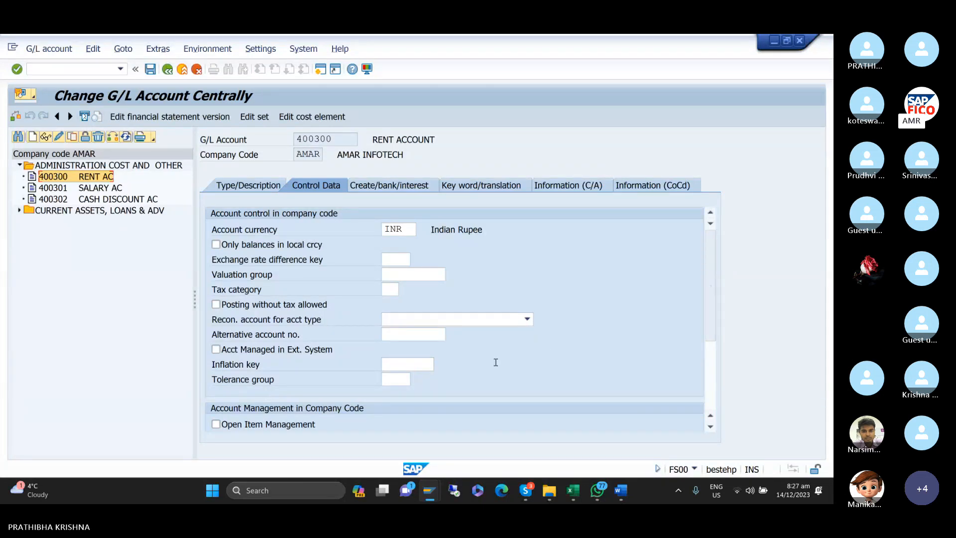
pyautogui.click(694, 201)
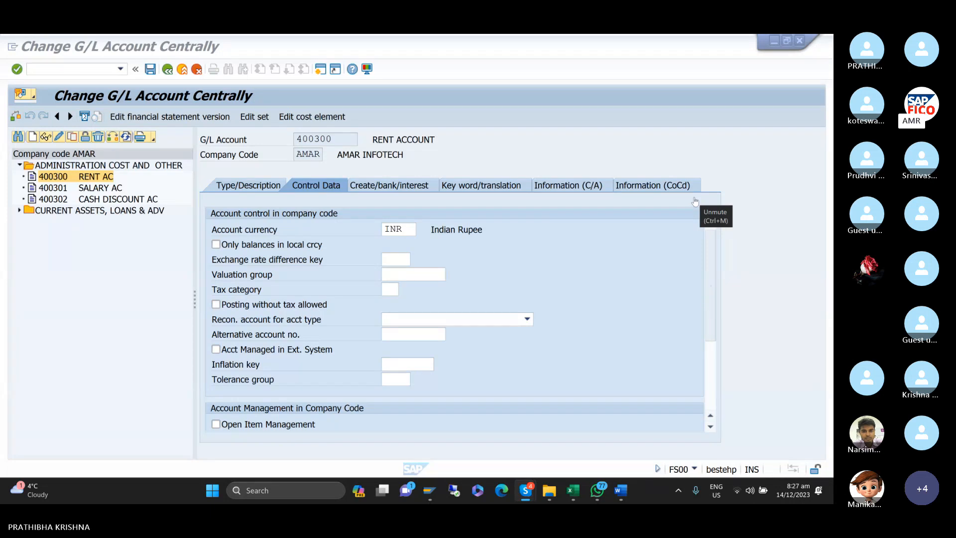
pyautogui.click(694, 201)
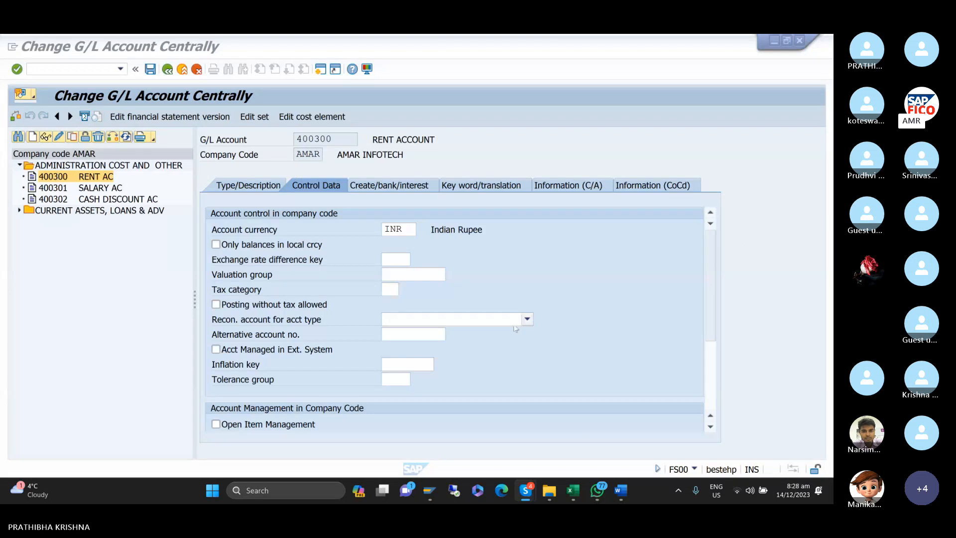
pyautogui.click(429, 490)
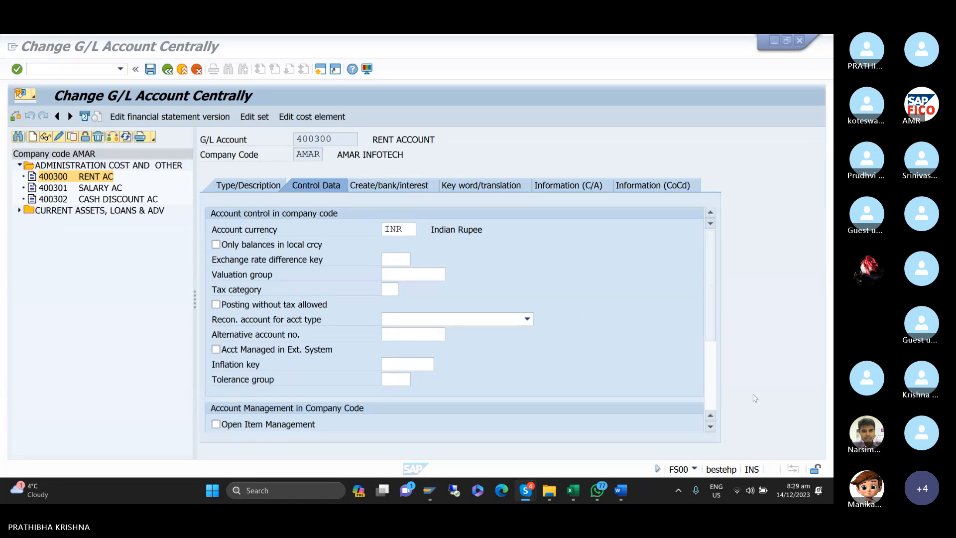
# - Switch to the Word notes and duplicate the heading "HOW TO BLOCK THE GL ACCOUNG ?? FS00" below the field status variant paragraph
pyautogui.click(626, 490)
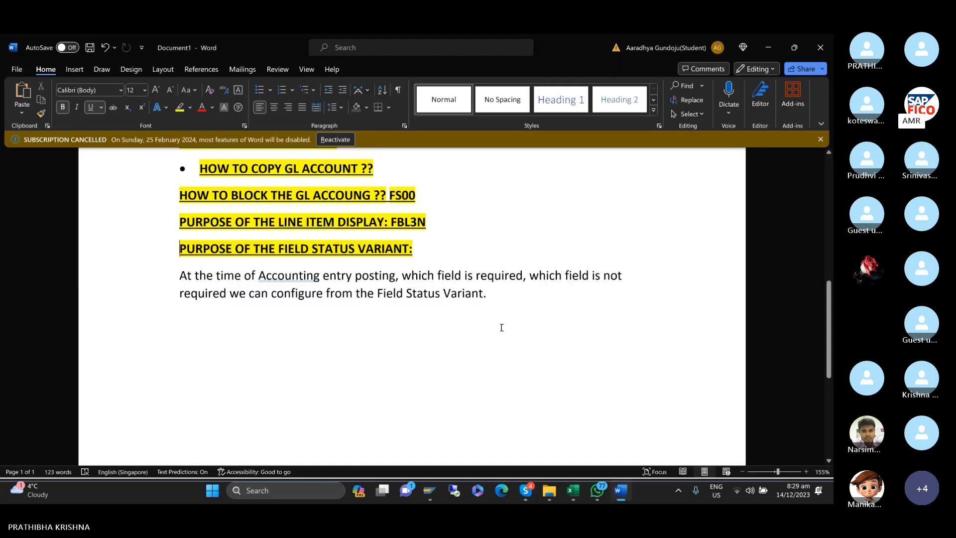
pyautogui.press('Return')
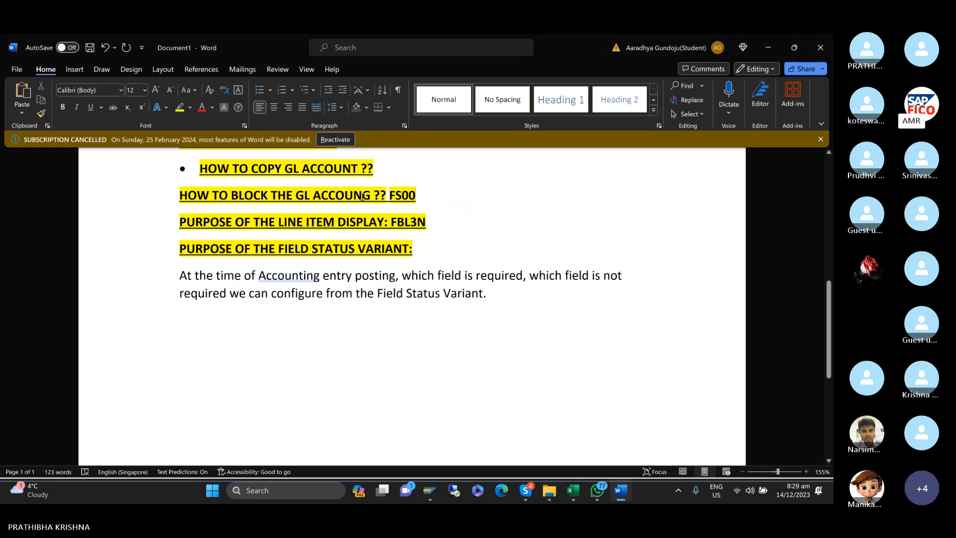
pyautogui.moveTo(420, 196); pyautogui.dragTo(186, 203)
pyautogui.hotkey('ctrl', 'c')
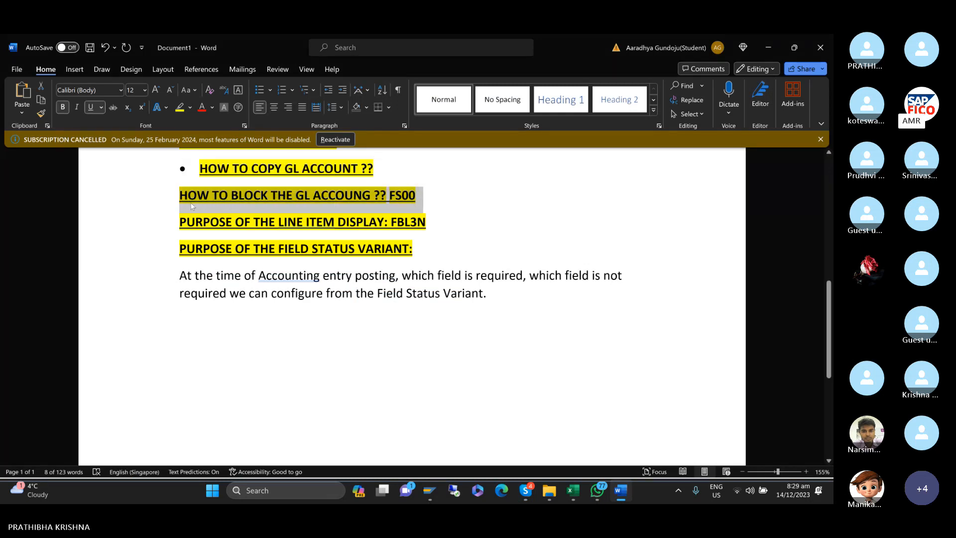
pyautogui.click(493, 302)
pyautogui.press('Return')
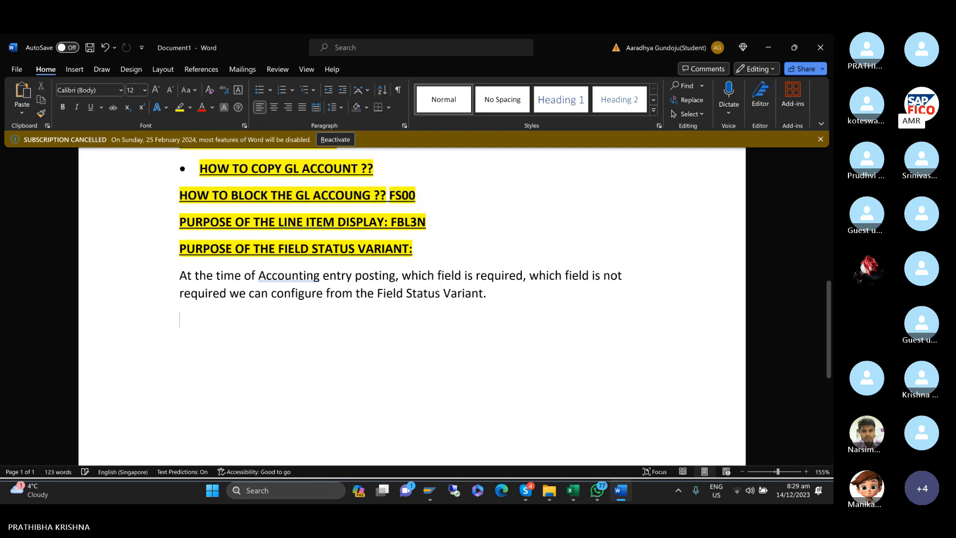
pyautogui.hotkey('ctrl', 'v')
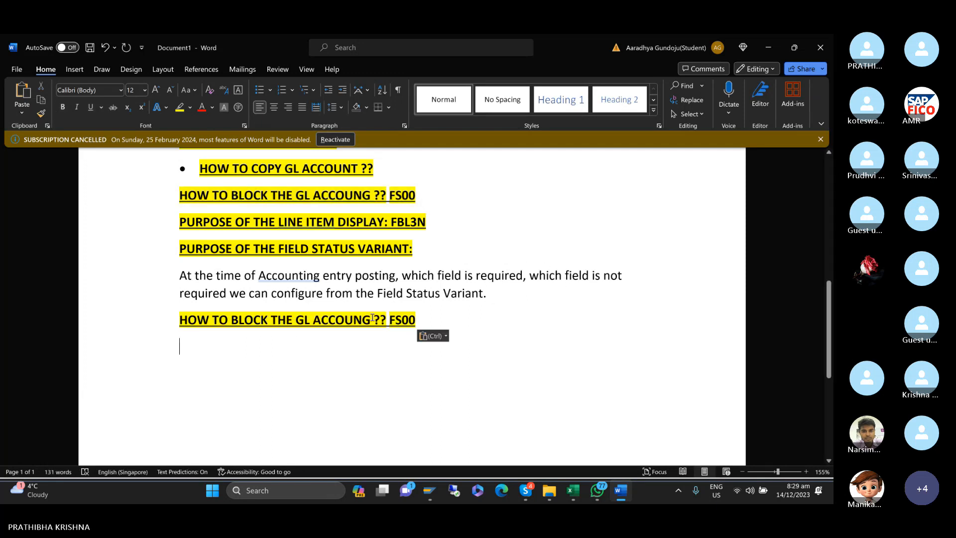
# - Replace the word BLOCK with COPY in the duplicated heading
pyautogui.click(265, 320)
pyautogui.press('BackSpace')
pyautogui.press('BackSpace')
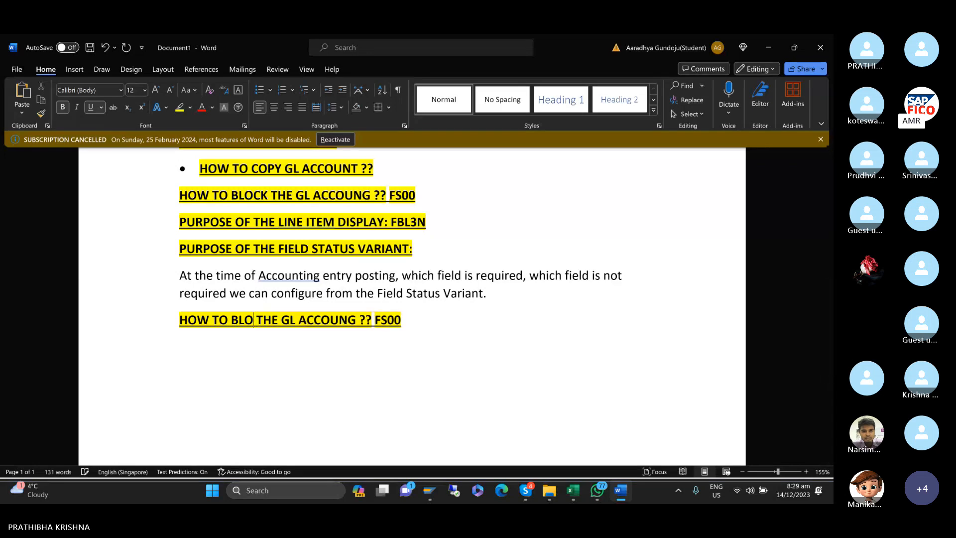
pyautogui.press('BackSpace')
pyautogui.press('BackSpace')
pyautogui.press('BackSpace')
pyautogui.write('COP')
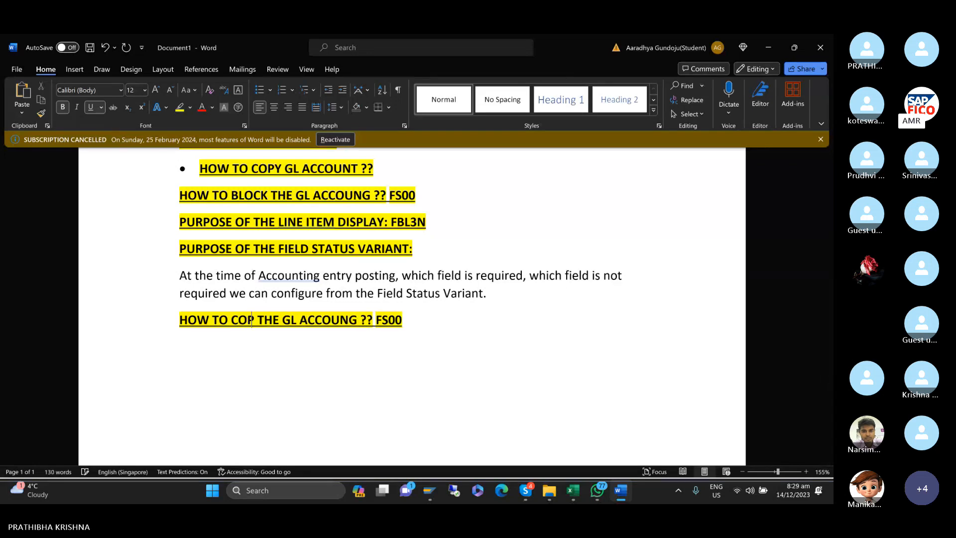
pyautogui.write('Y')
# - Replace "?? FS00" at the end of the duplicated heading with "S FROM ONE COMPANY CODE TO ANOTHER COMPANY CODE:"
pyautogui.click(417, 324)
pyautogui.press('BackSpace')
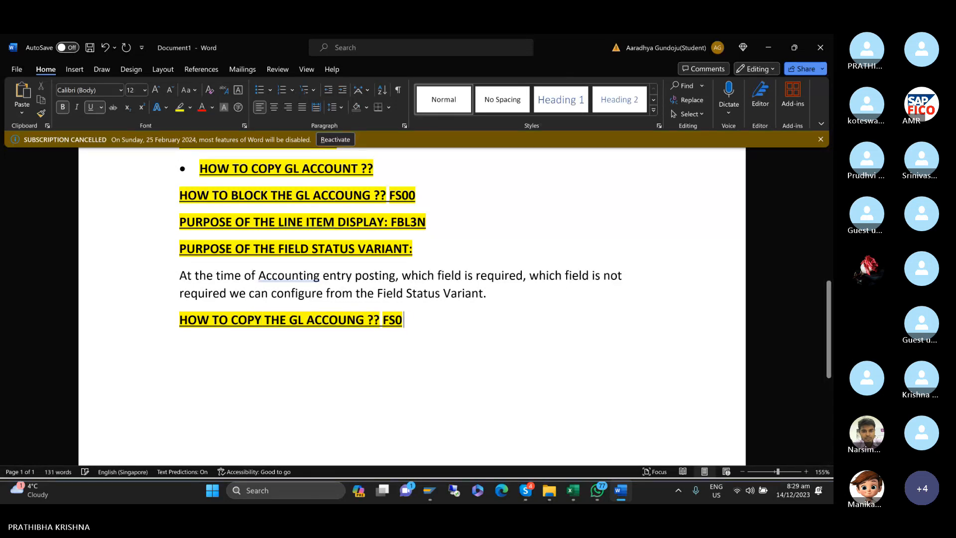
pyautogui.press('BackSpace')
pyautogui.press('BackSpace')
pyautogui.press('BackSpace')
pyautogui.press('BackSpace')
pyautogui.press('BackSpace')
pyautogui.press('BackSpace')
pyautogui.press('BackSpace')
pyautogui.write('S')
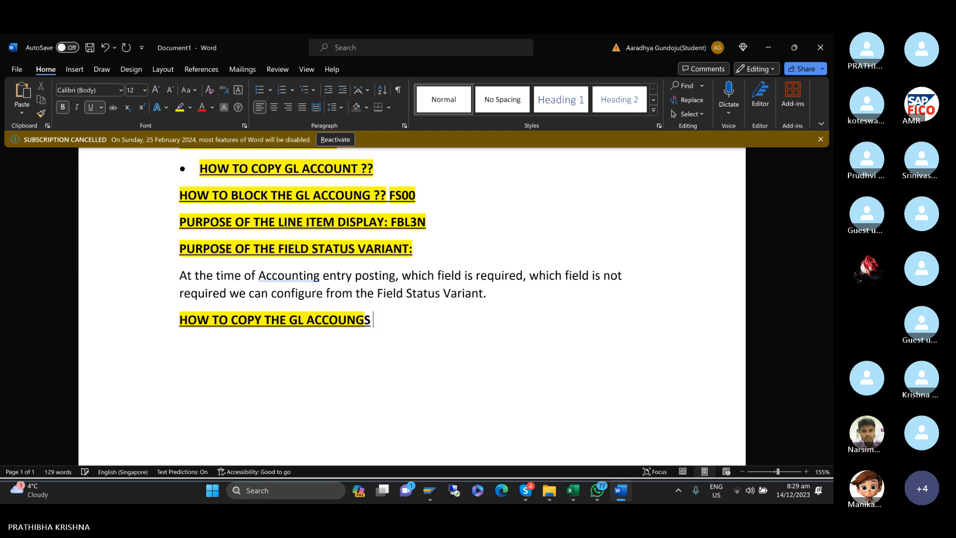
pyautogui.write(' FROM ONE')
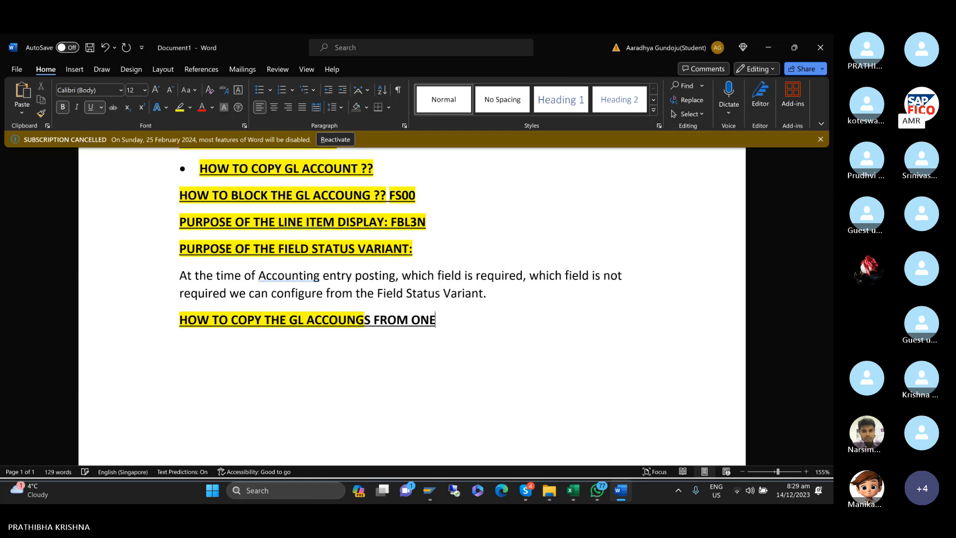
pyautogui.write(' COMPAN')
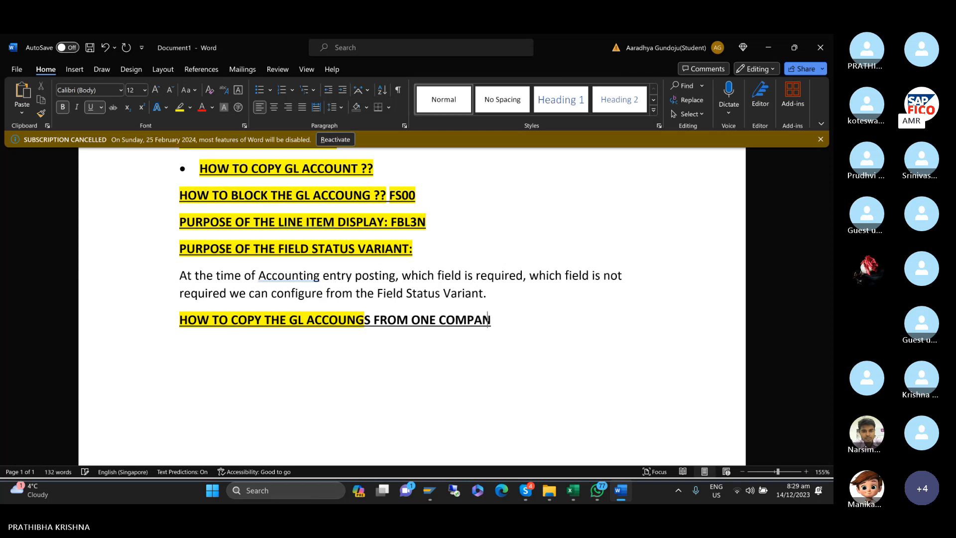
pyautogui.write('Y CODE TO ')
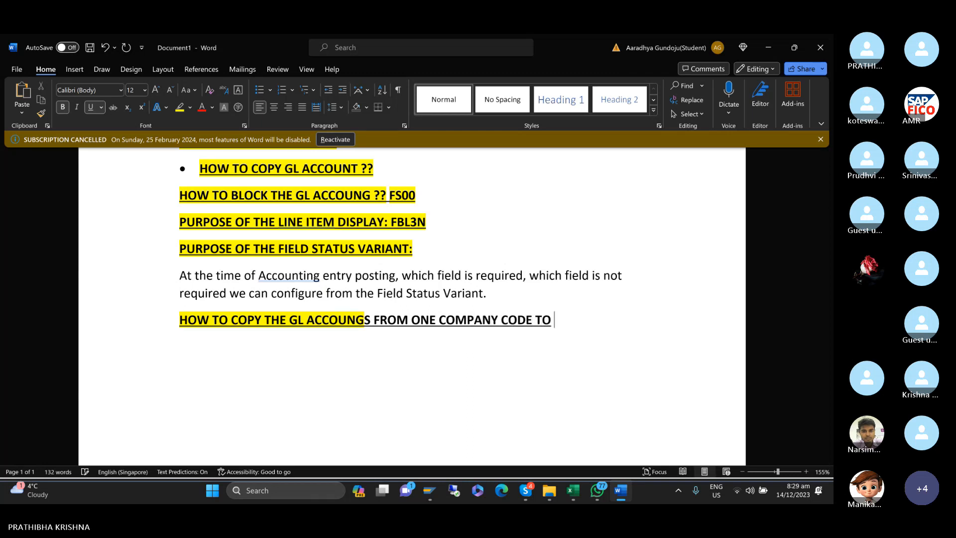
pyautogui.write('ANOTHER CO')
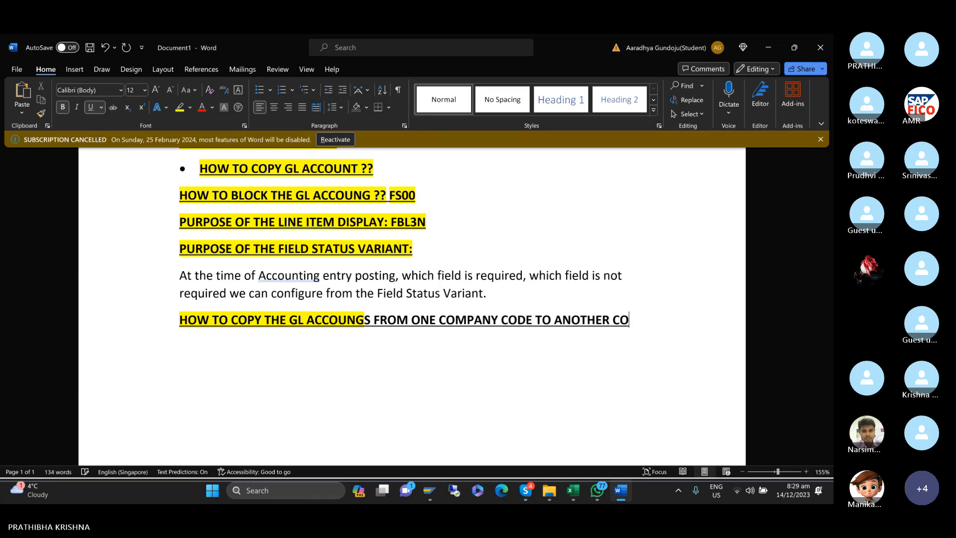
pyautogui.write('MPANY CODE')
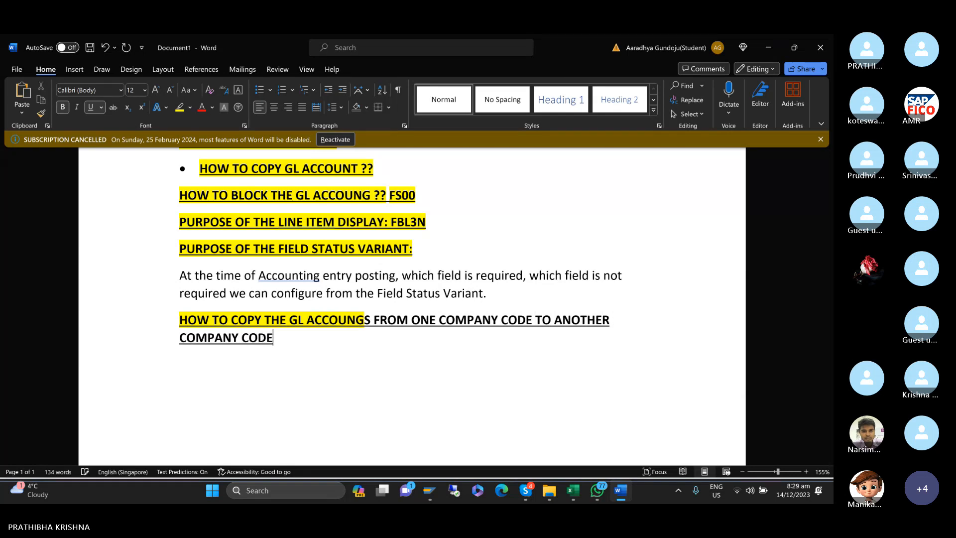
pyautogui.write(':')
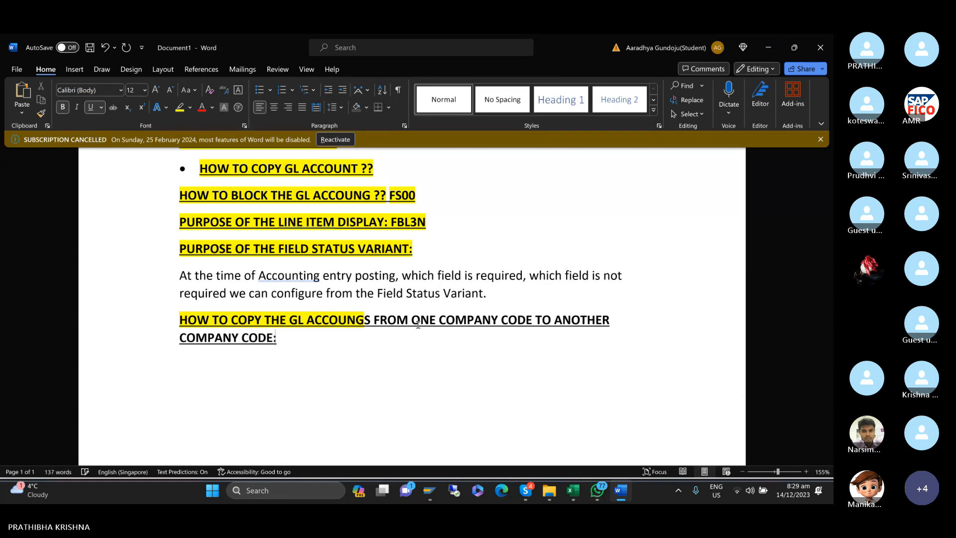
# - Highlight the whole new heading in yellow and check the proofing suggestion for "Accounting" in the paragraph above it
pyautogui.doubleClick(174, 324)
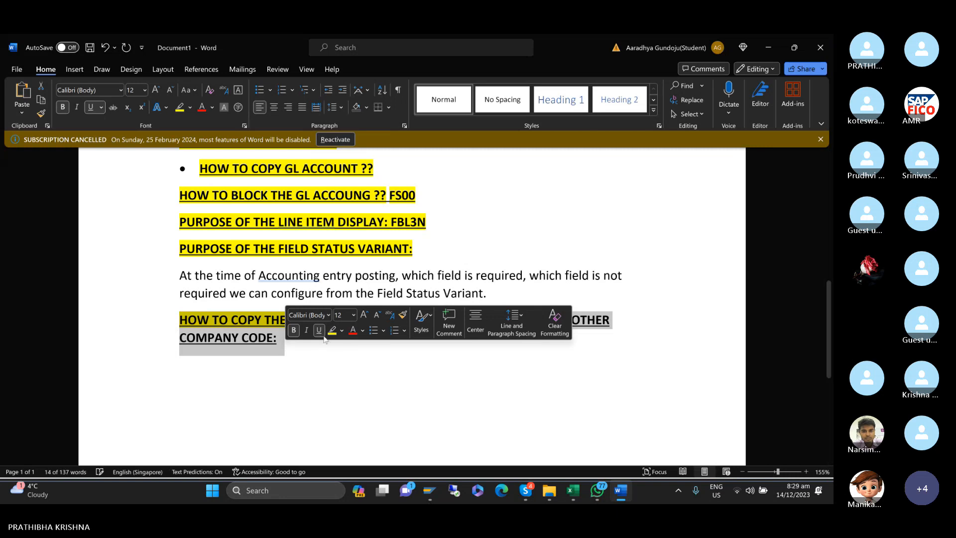
pyautogui.click(300, 362)
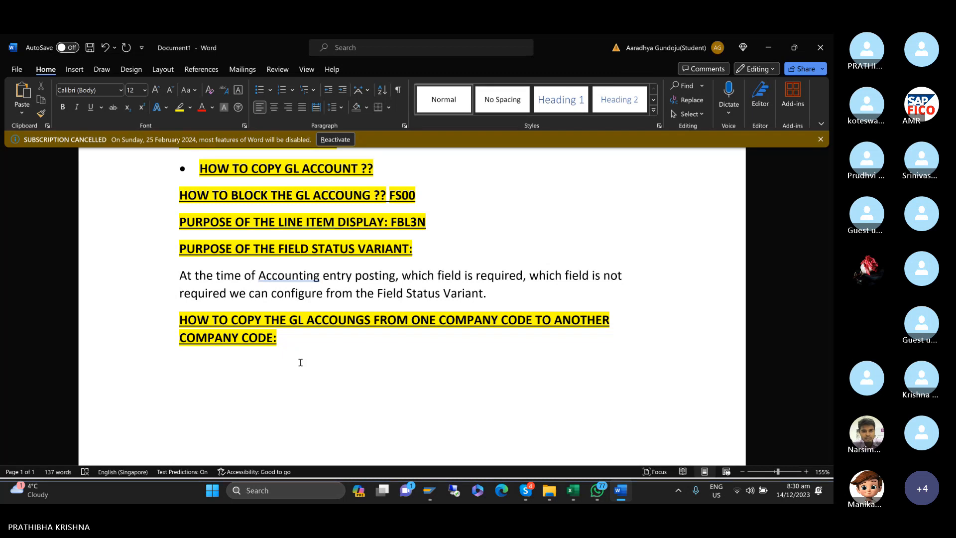
pyautogui.rightClick(300, 281)
pyautogui.click(343, 314)
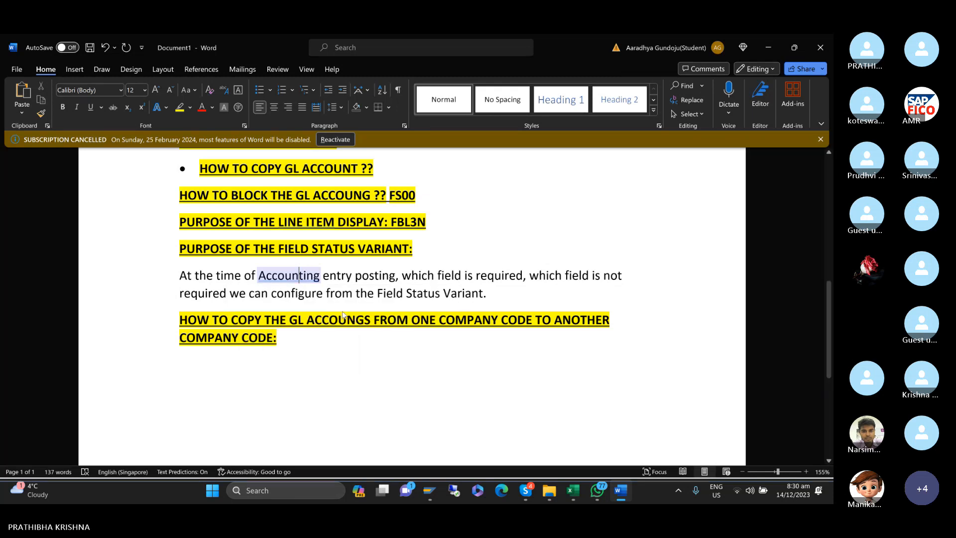
# - Remove the bullet and its indentation from the heading "HOW TO COPY GL ACCOUNT ??" in the notes
pyautogui.scroll(10, 346, 375)
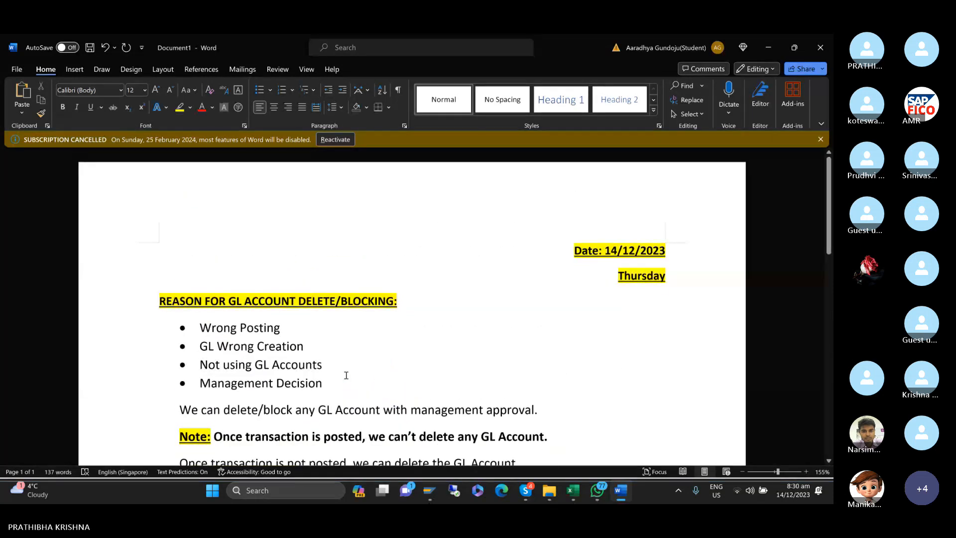
pyautogui.scroll(-3, 345, 375)
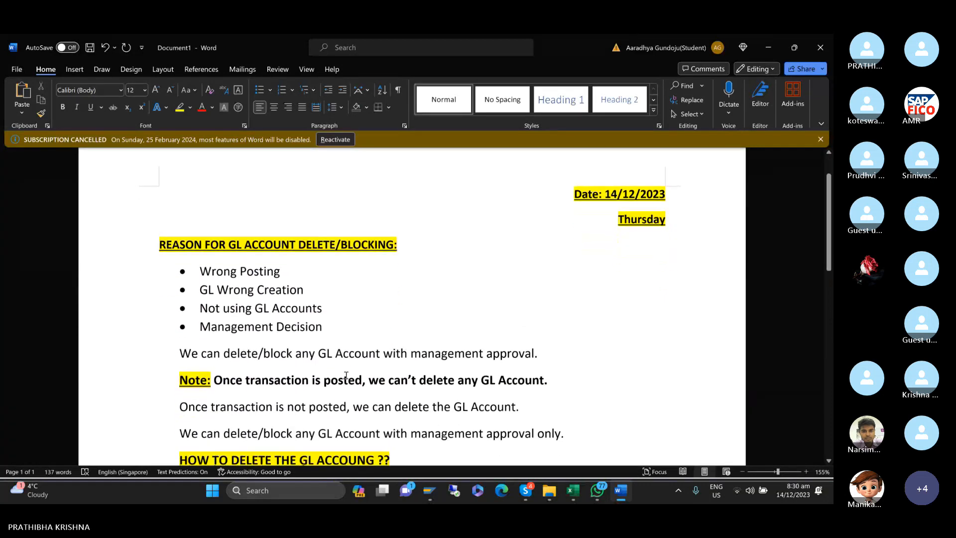
pyautogui.scroll(-1, 345, 375)
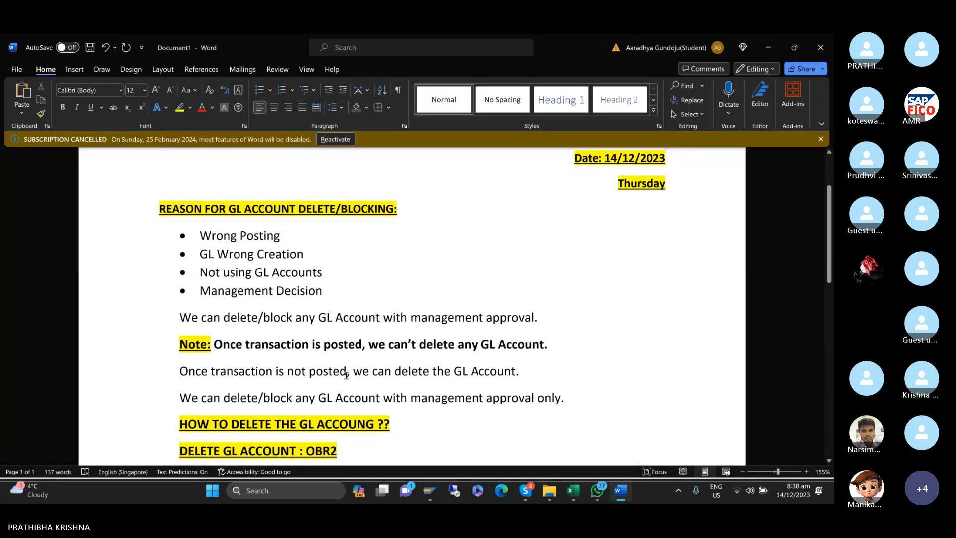
pyautogui.scroll(-2, 346, 375)
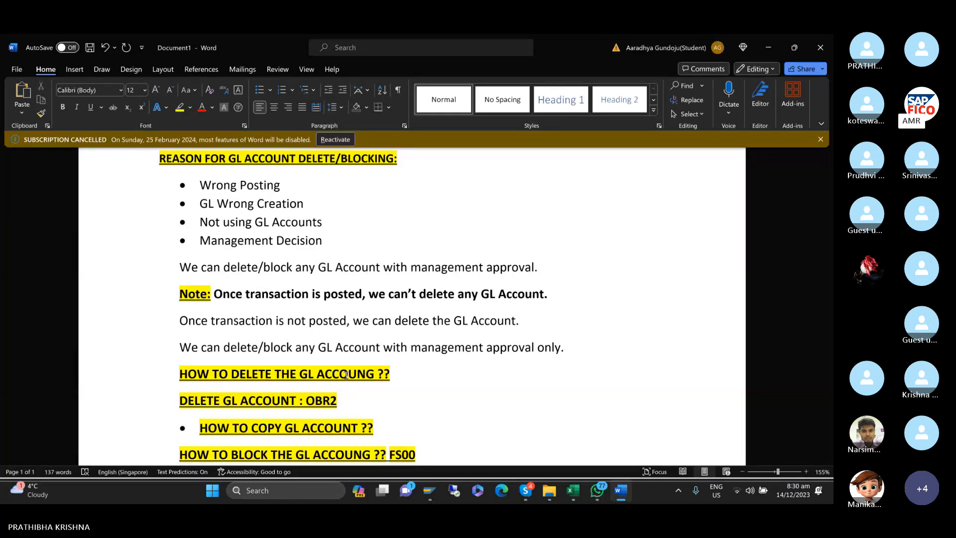
pyautogui.scroll(-5, 346, 375)
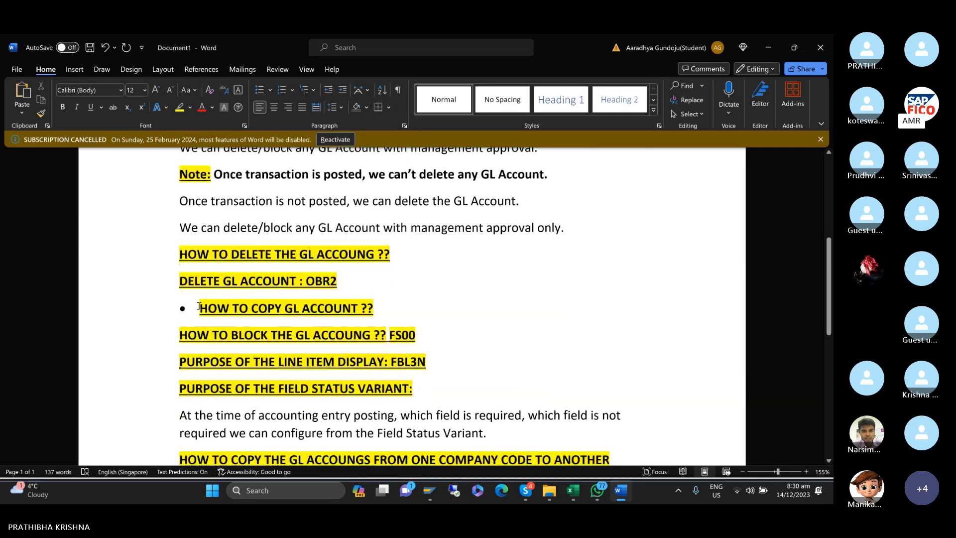
pyautogui.click(199, 307)
pyautogui.press('BackSpace')
pyautogui.press('BackSpace')
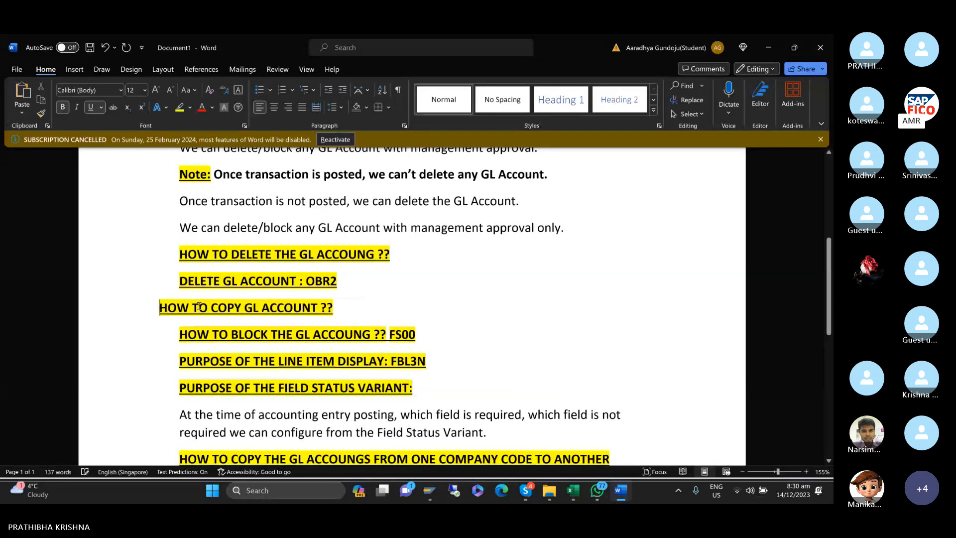
pyautogui.scroll(-7, 199, 307)
pyautogui.rightClick(200, 307)
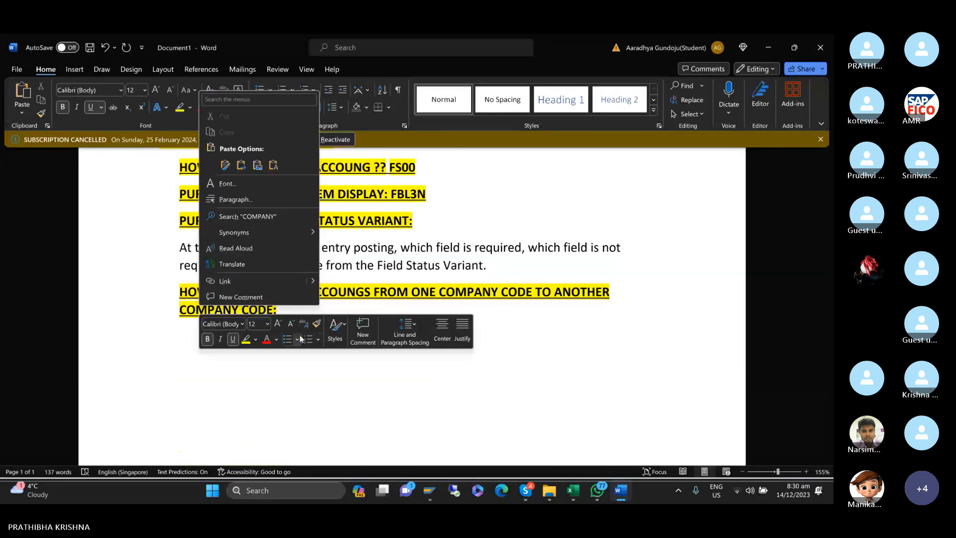
pyautogui.click(290, 388)
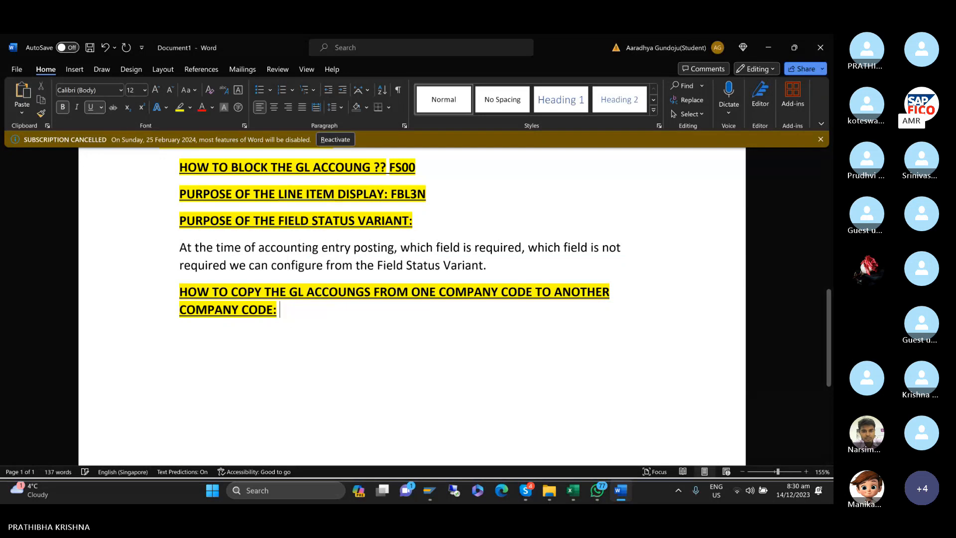
pyautogui.write('SE01')
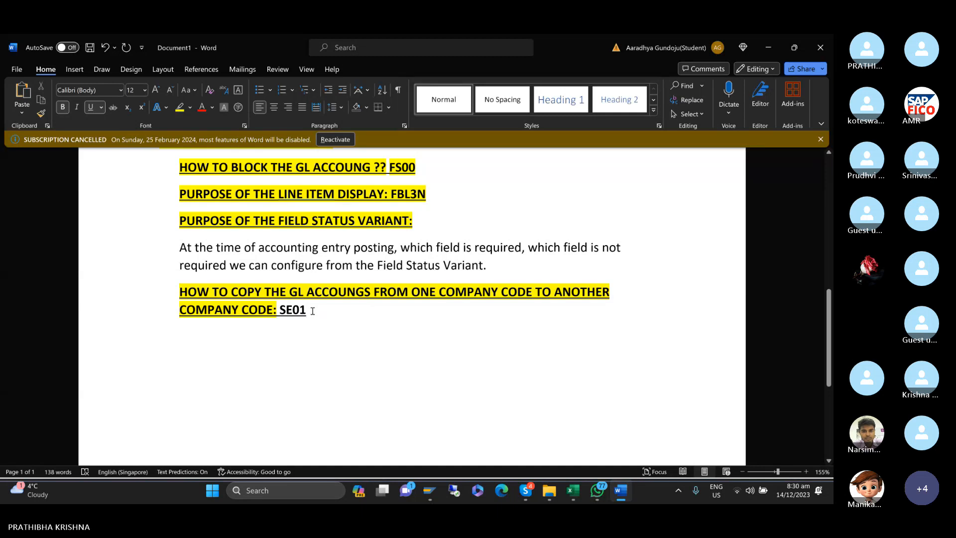
pyautogui.moveTo(308, 311); pyautogui.dragTo(281, 309)
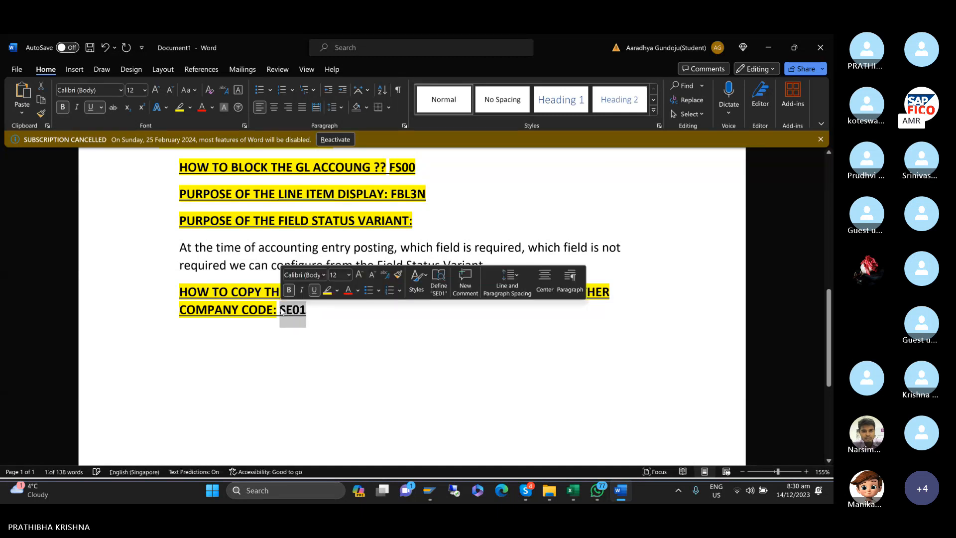
pyautogui.click(315, 309)
pyautogui.press('BackSpace')
pyautogui.press('BackSpace')
pyautogui.press('BackSpace')
pyautogui.press('BackSpace')
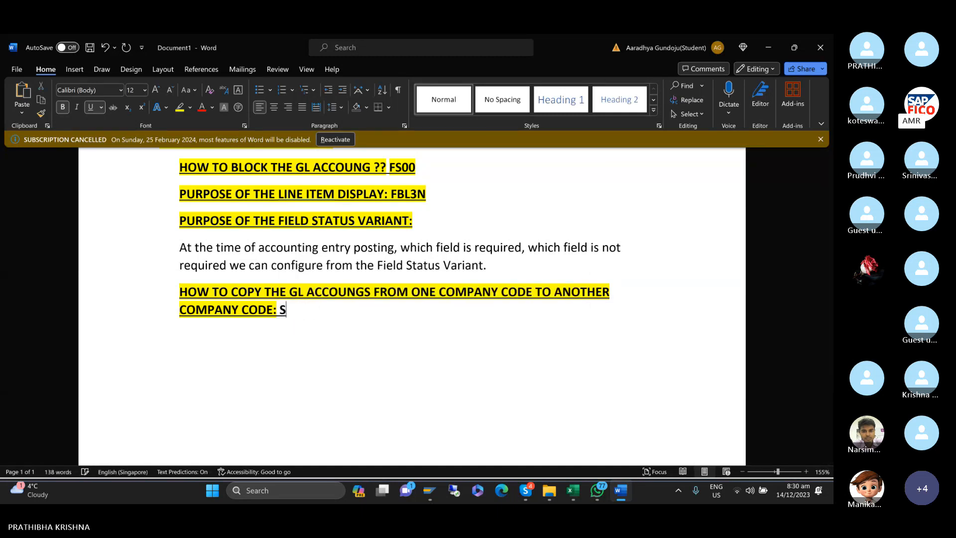
# - Add the transaction code CC01 at the end of the heading about copying accounts between company codes and highlight it in yellow
pyautogui.write('CC01')
pyautogui.moveTo(313, 314); pyautogui.dragTo(283, 313)
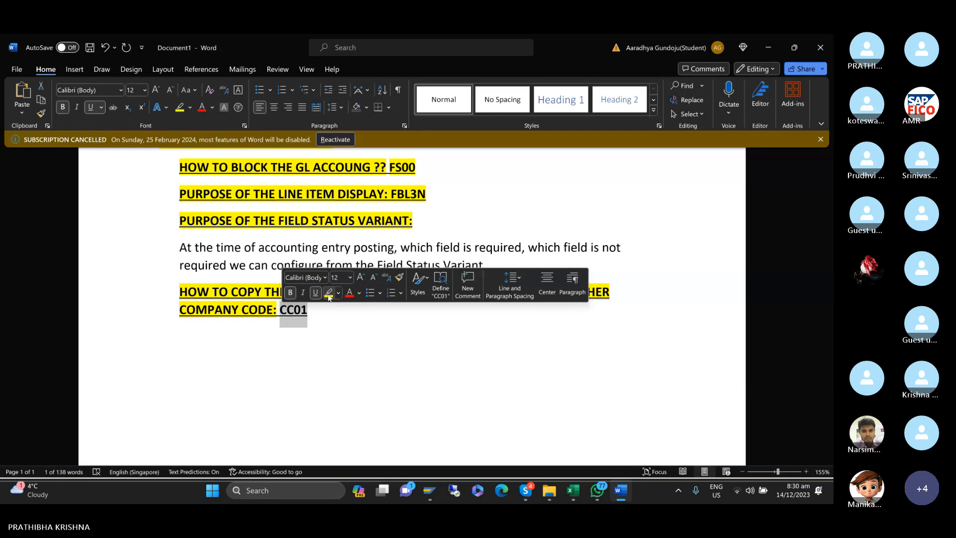
pyautogui.click(326, 391)
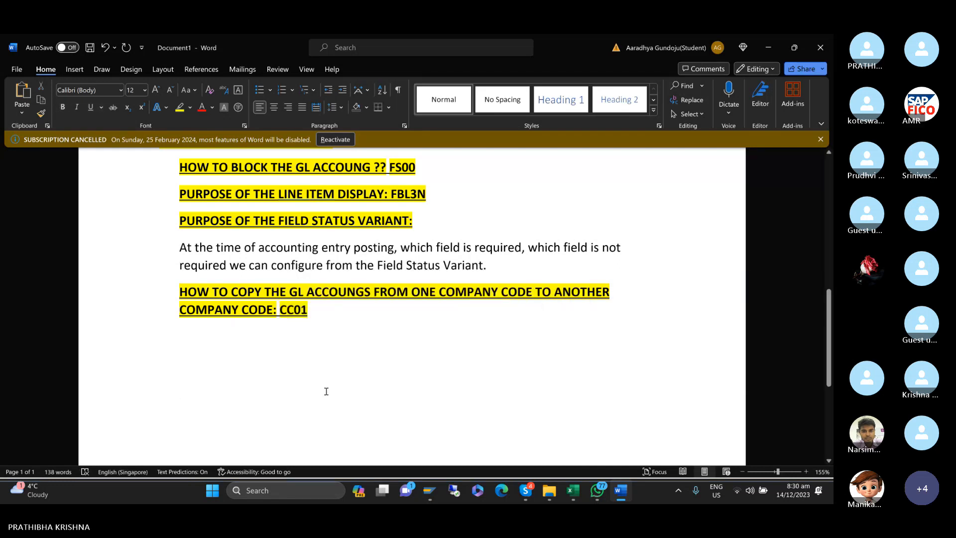
# - Switch to SAP, close the line item display and field status group sessions, and bring up the G/L account groups session
pyautogui.moveTo(429, 500)
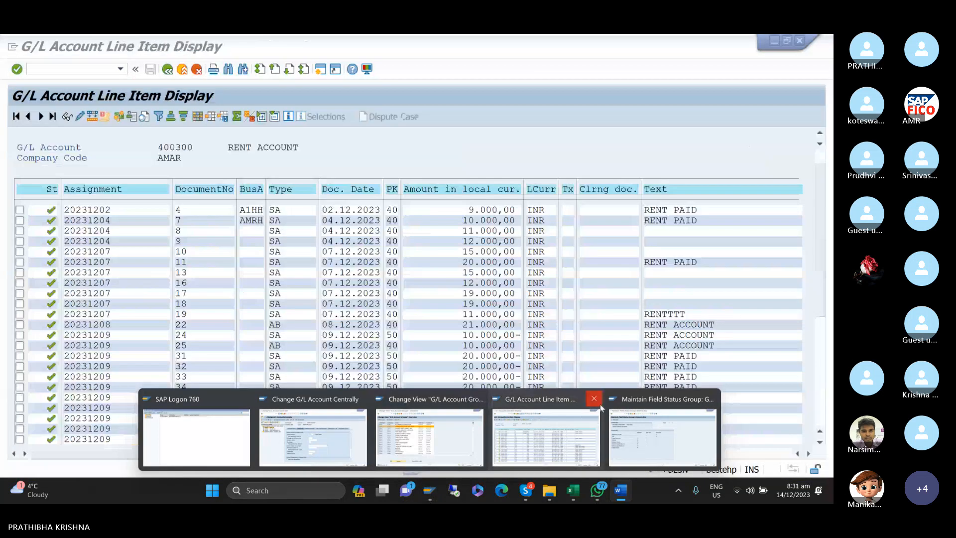
pyautogui.click(594, 401)
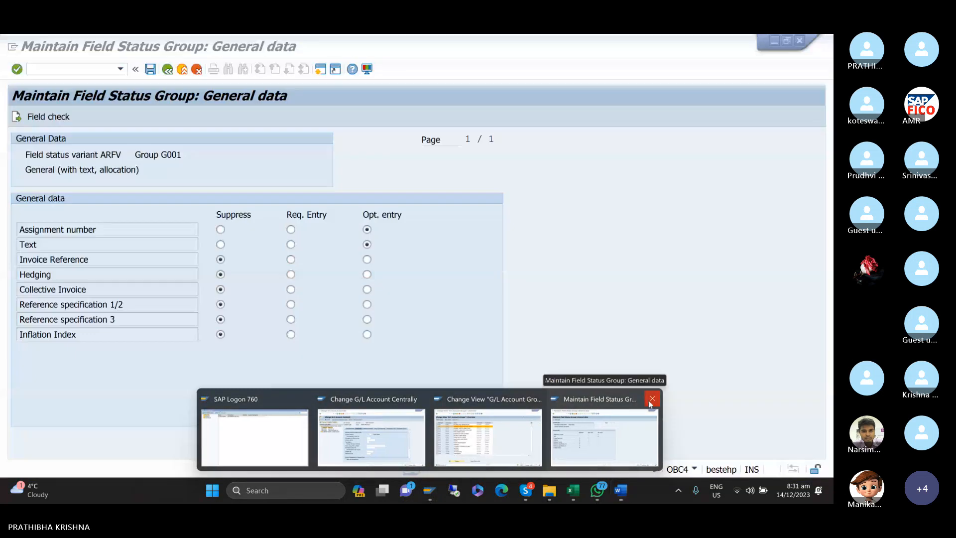
pyautogui.click(650, 397)
pyautogui.click(558, 426)
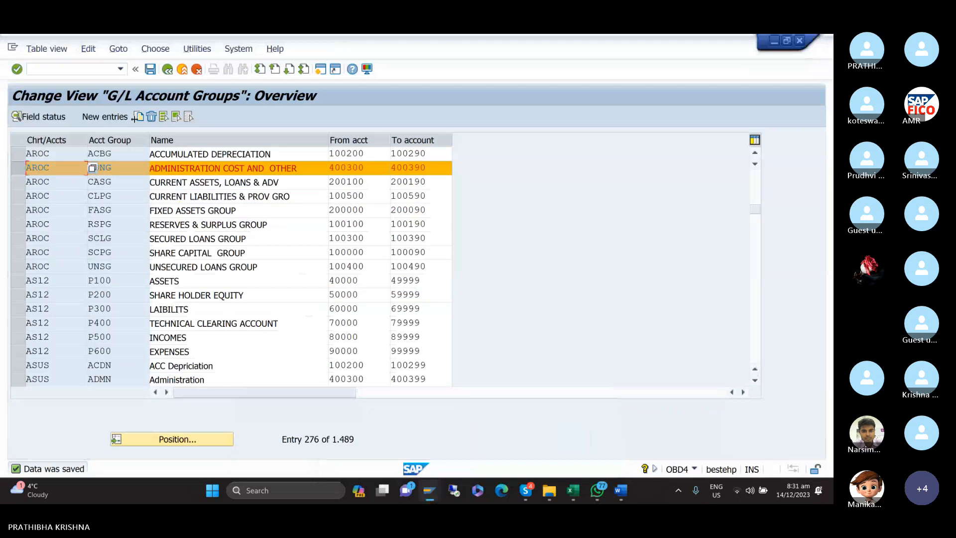
# - Start transaction CC01 in place of the G/L account groups view
pyautogui.click(105, 72)
pyautogui.write('/')
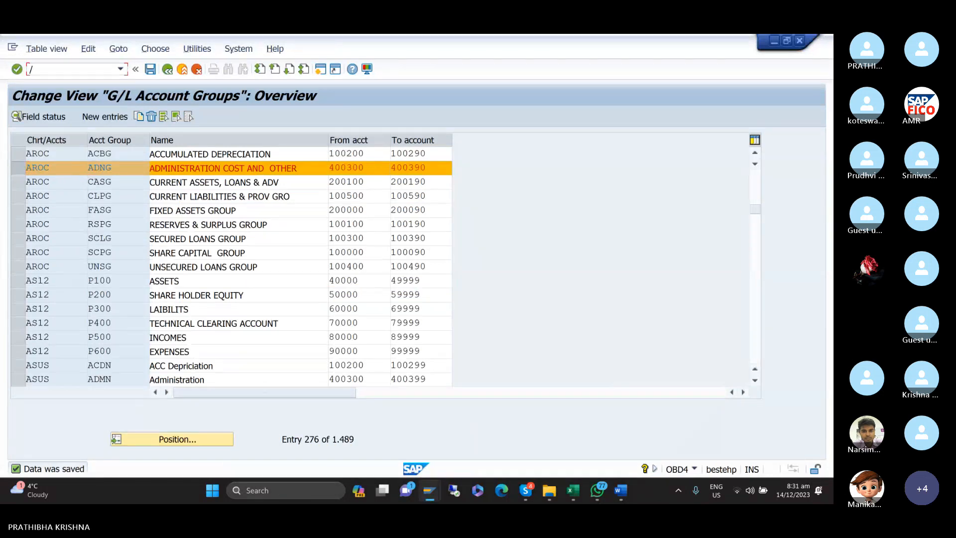
pyautogui.write('NCC01')
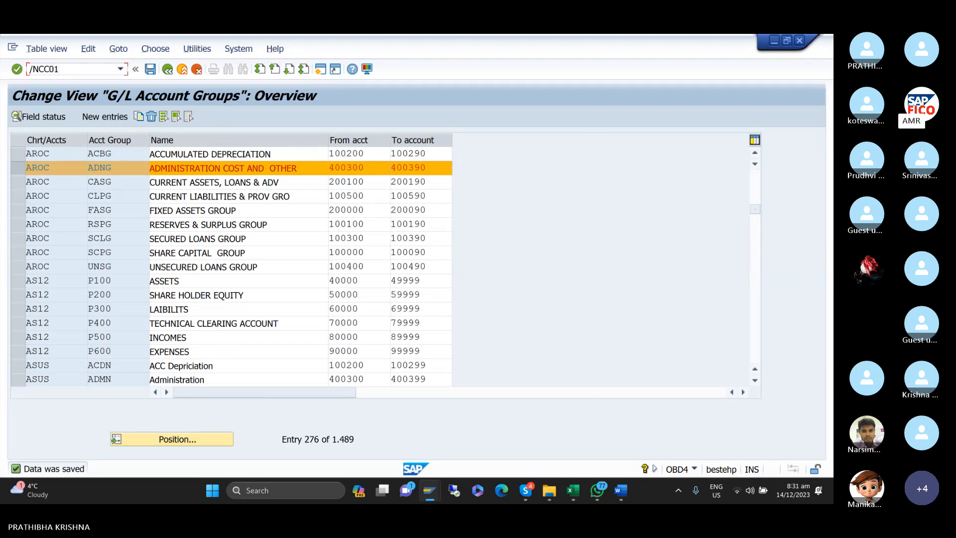
pyautogui.press('Return')
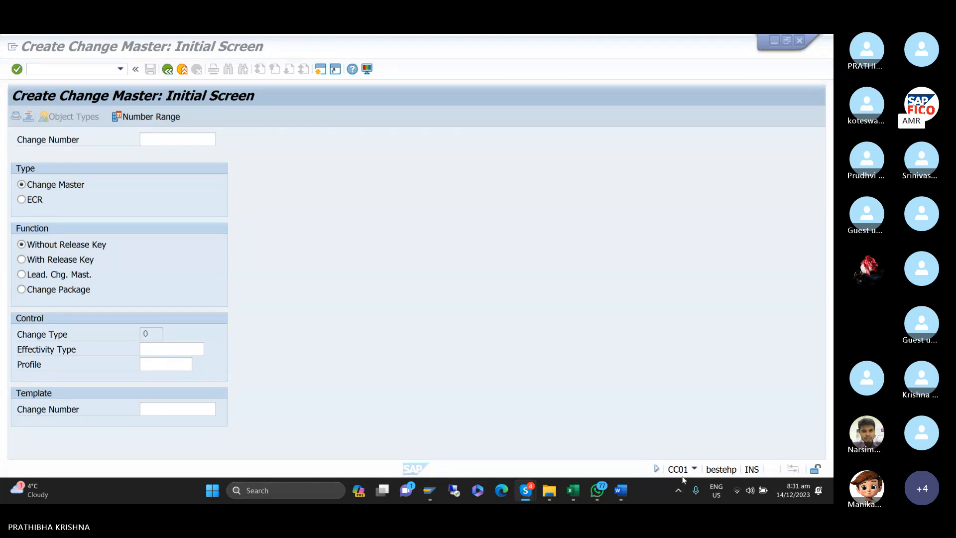
# - Start transaction SPRO in the same session and open the SAP Reference IMG
pyautogui.click(106, 72)
pyautogui.write('/N')
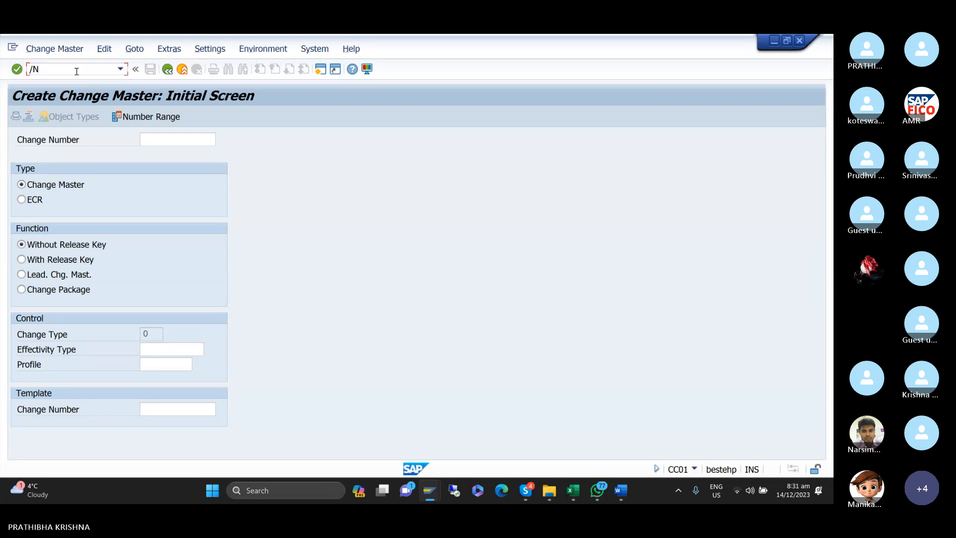
pyautogui.write('SPRO')
pyautogui.press('Return')
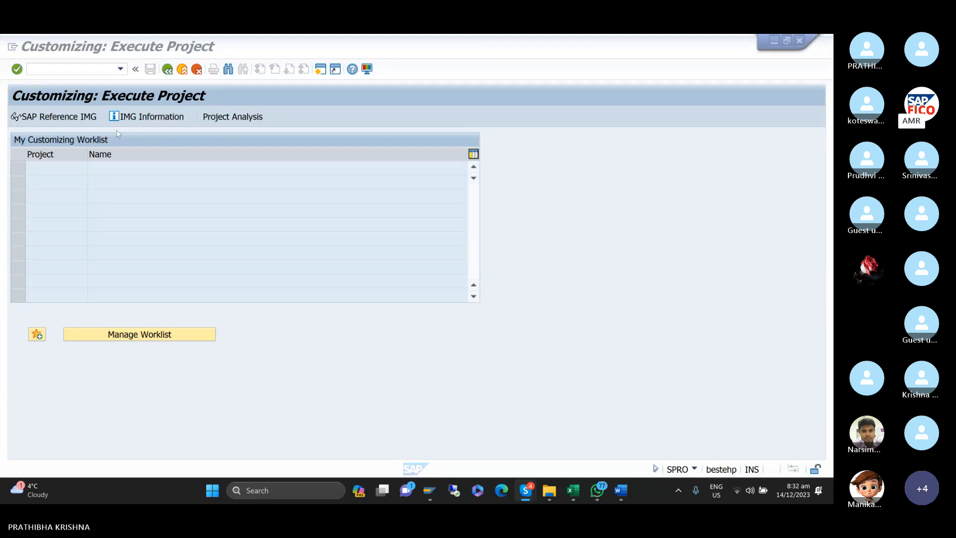
pyautogui.click(81, 121)
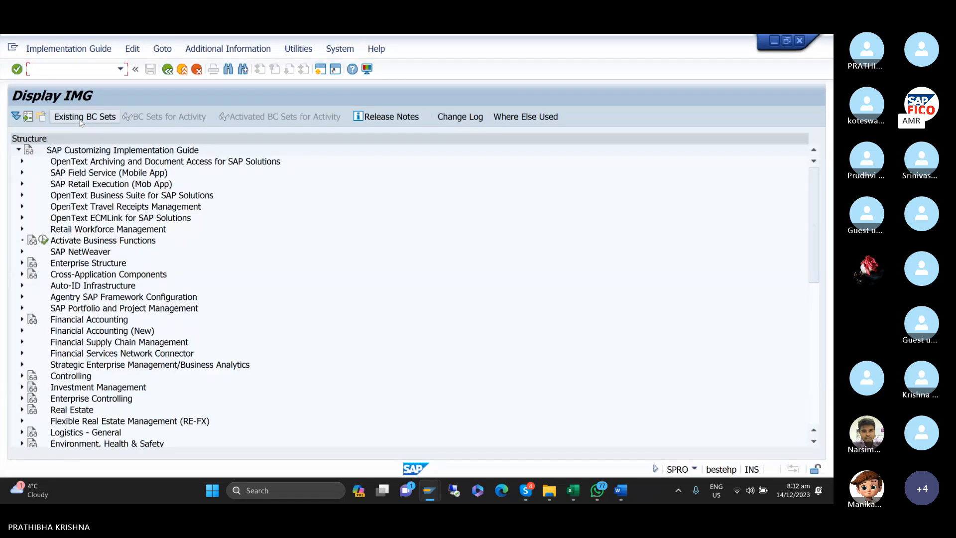
# - Under Financial Accounting (New), General Ledger Accounting (New), Master Data, G/L Accounts, expand Preparations and G/L Account Creation and Processing
pyautogui.click(22, 330)
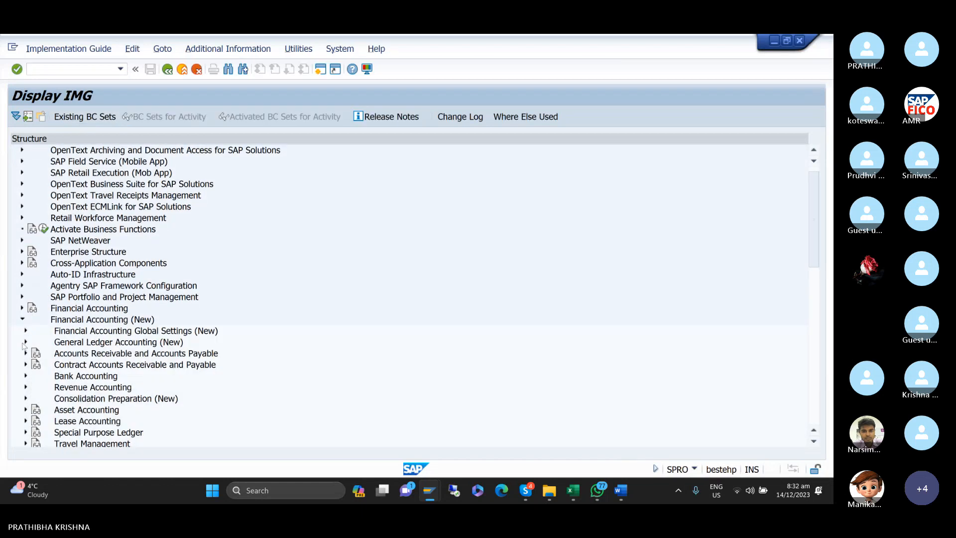
pyautogui.click(27, 343)
pyautogui.scroll(-3, 27, 345)
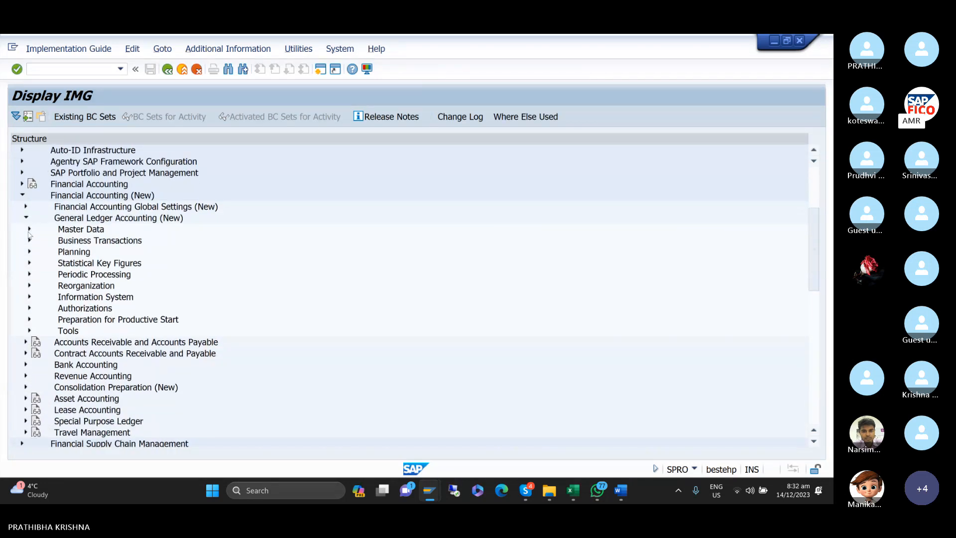
pyautogui.click(30, 230)
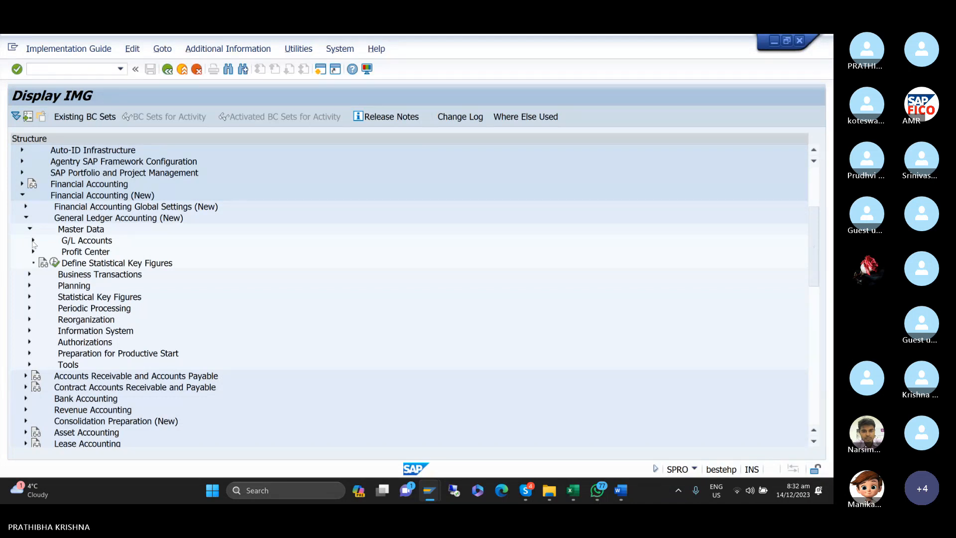
pyautogui.click(33, 240)
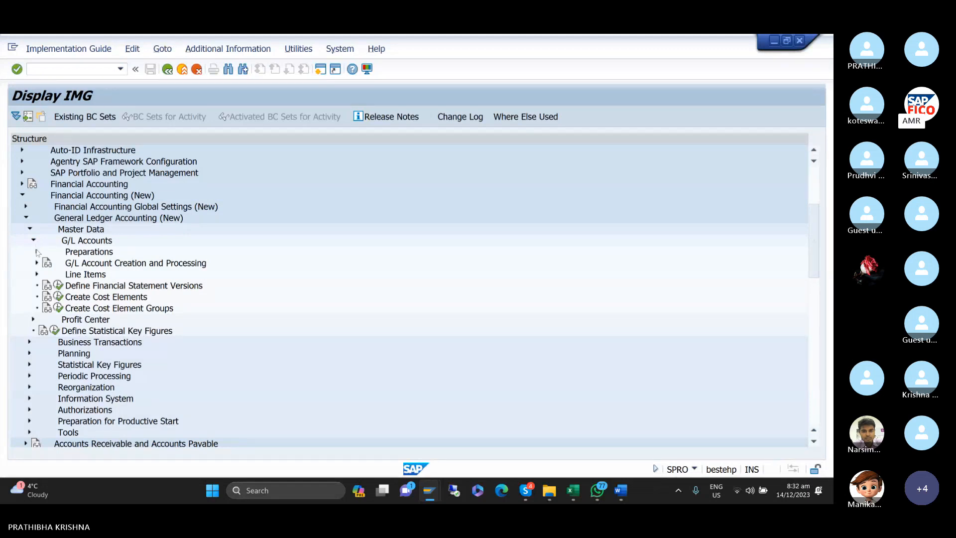
pyautogui.click(37, 251)
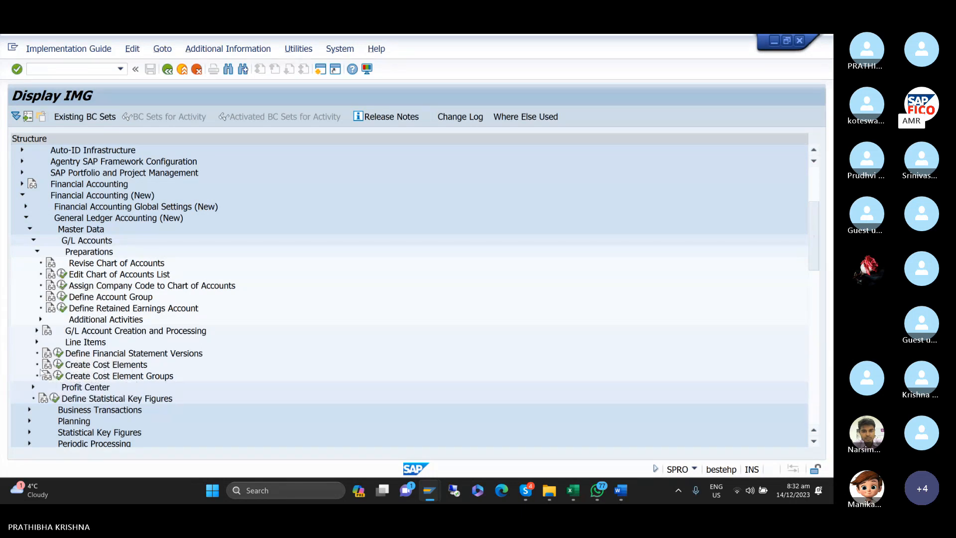
pyautogui.click(37, 331)
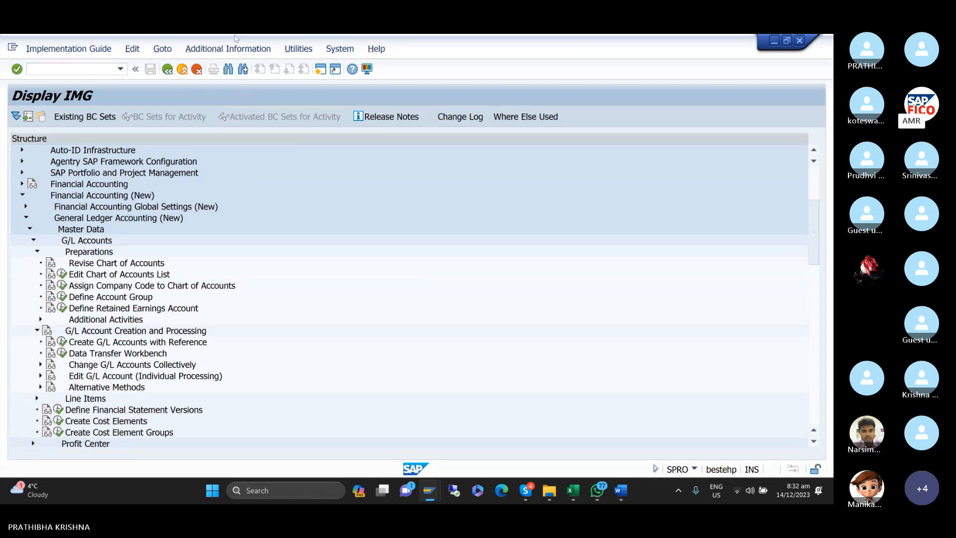
# - Show the IMG activity keys as additional information and examine the key of Create G/L Accounts with Reference
pyautogui.click(236, 49)
pyautogui.moveTo(239, 64)
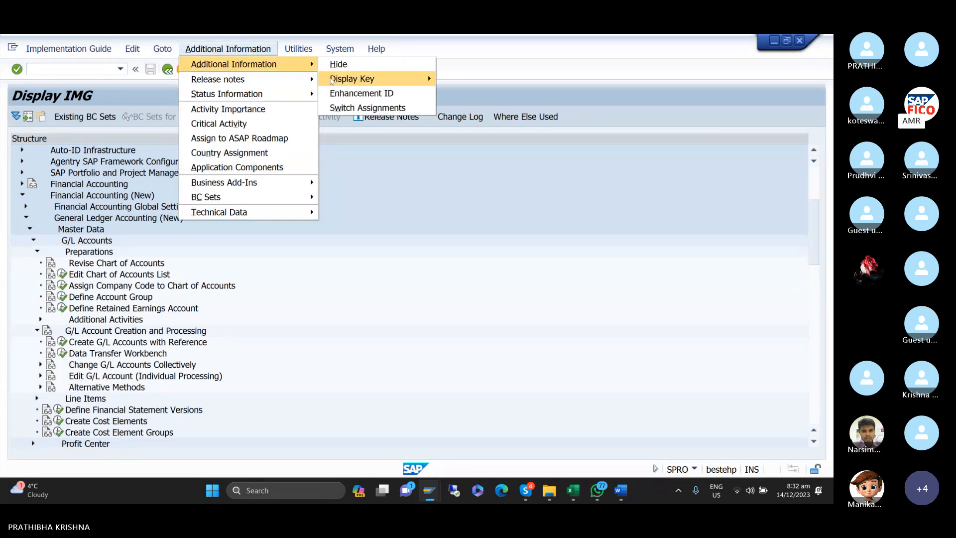
pyautogui.moveTo(382, 86)
pyautogui.click(451, 98)
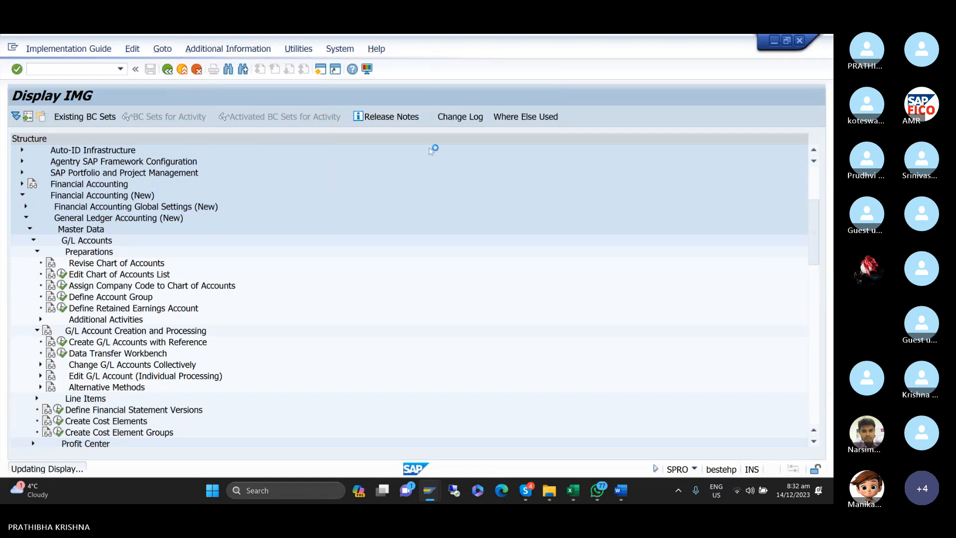
pyautogui.moveTo(495, 137); pyautogui.dragTo(528, 137)
pyautogui.scroll(-3, 318, 317)
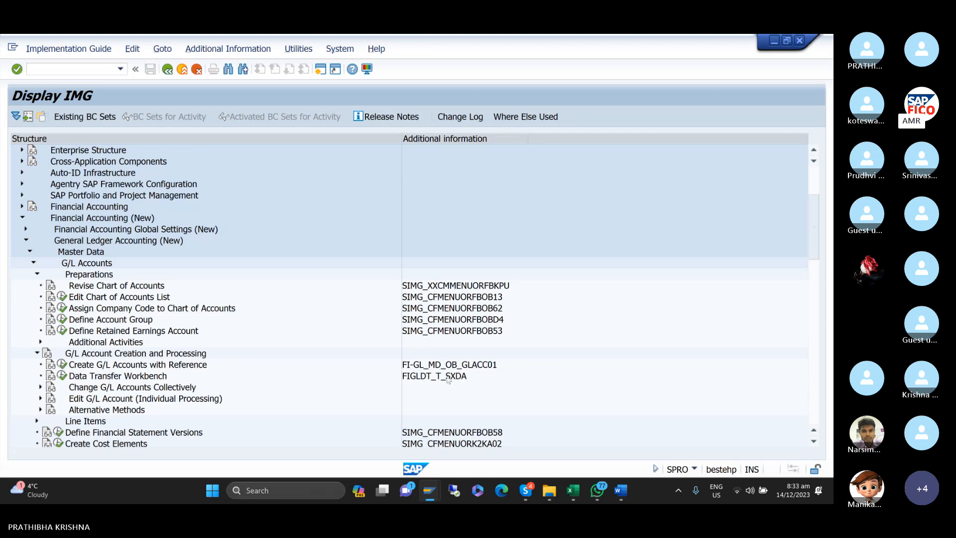
pyautogui.scroll(-2, 143, 387)
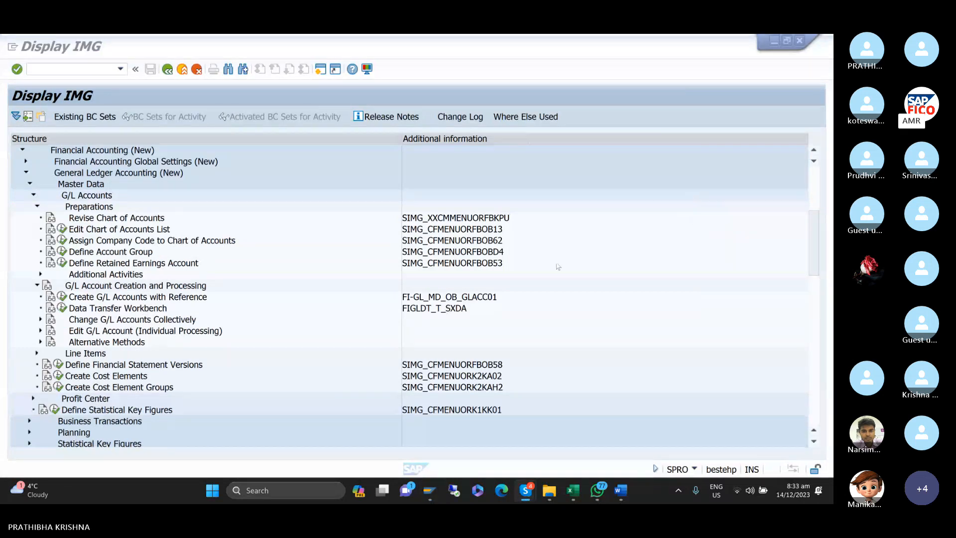
# - Execute Create G/L Accounts with Reference and enter AMR2 as a target company code in the first empty row
pyautogui.click(60, 298)
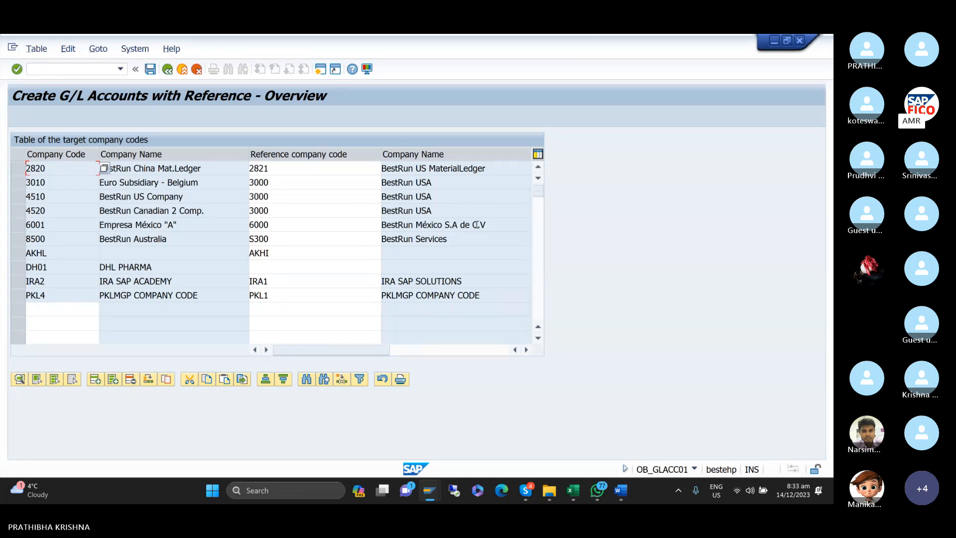
pyautogui.click(693, 204)
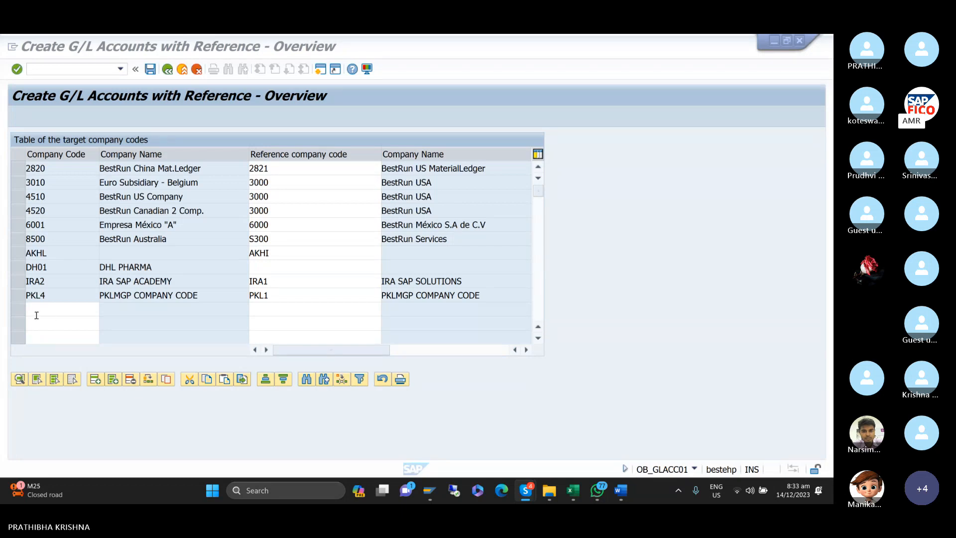
pyautogui.click(59, 313)
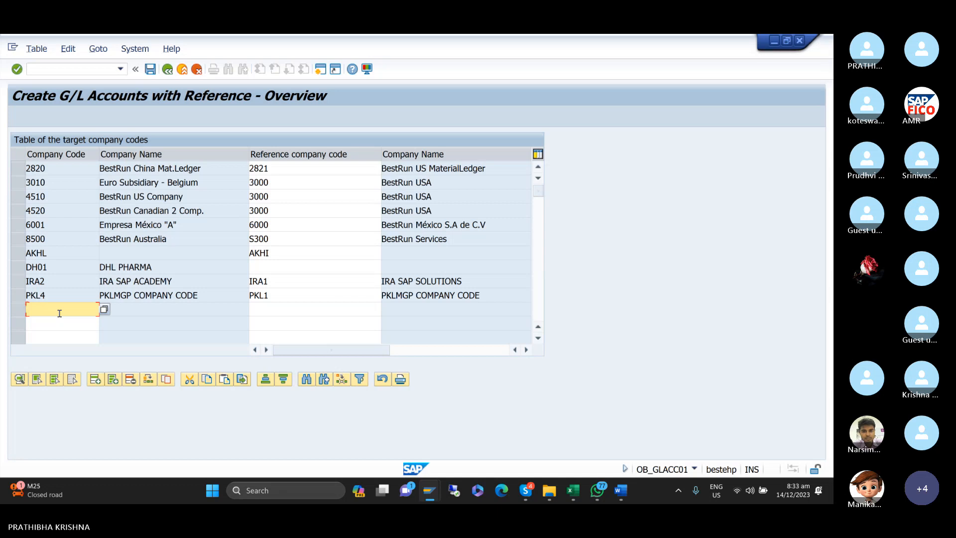
pyautogui.write('AMAR')
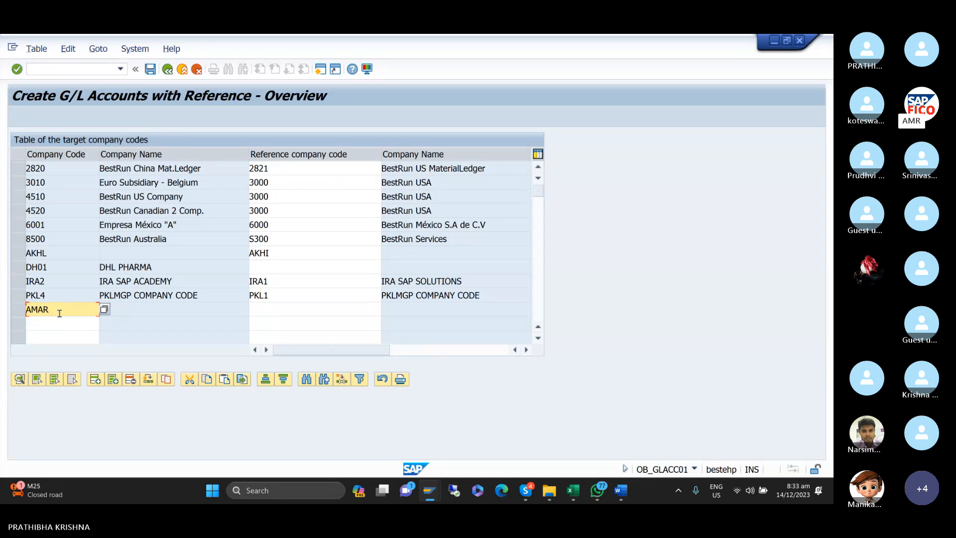
pyautogui.press('BackSpace')
pyautogui.press('BackSpace')
pyautogui.press('BackSpace')
pyautogui.press('BackSpace')
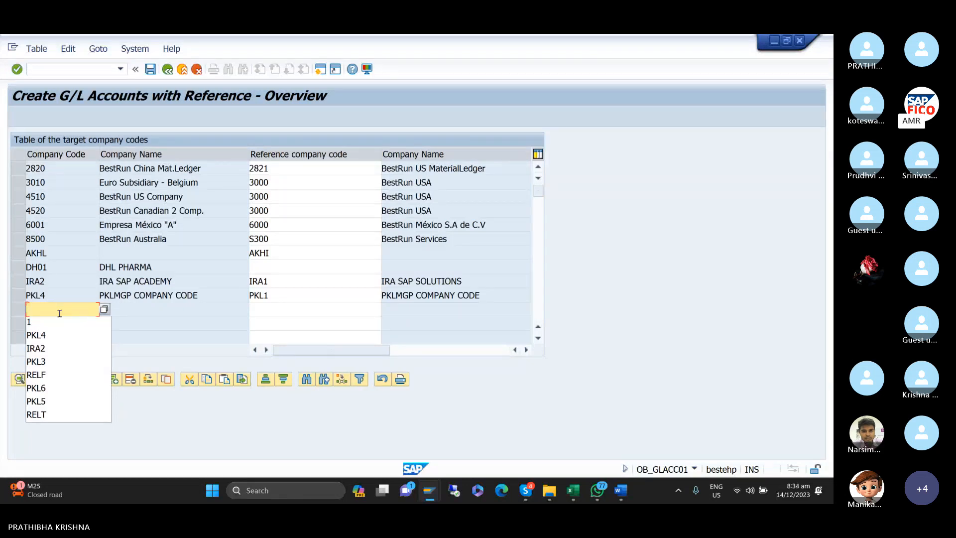
pyautogui.write('AMR2')
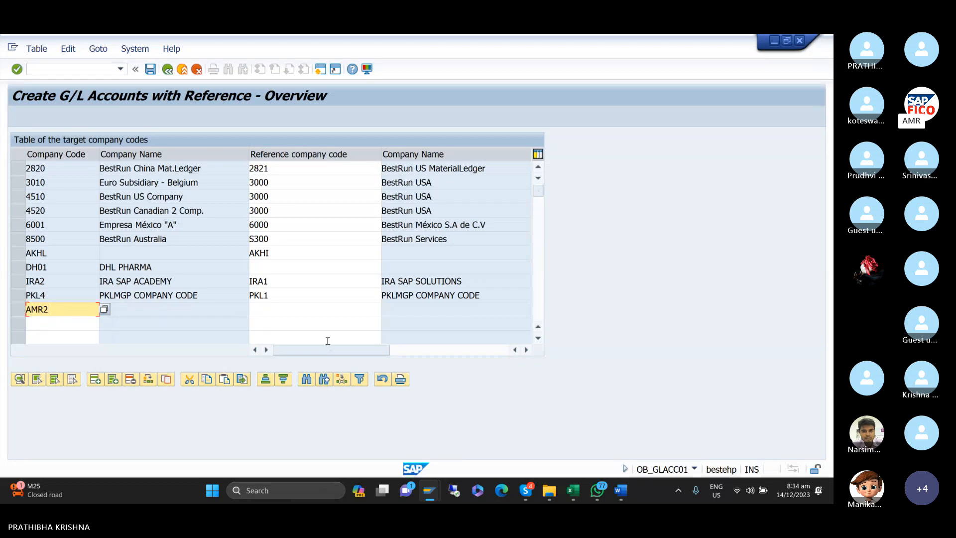
# - Set AMAR as the reference company code for the AMR2 row
pyautogui.click(310, 312)
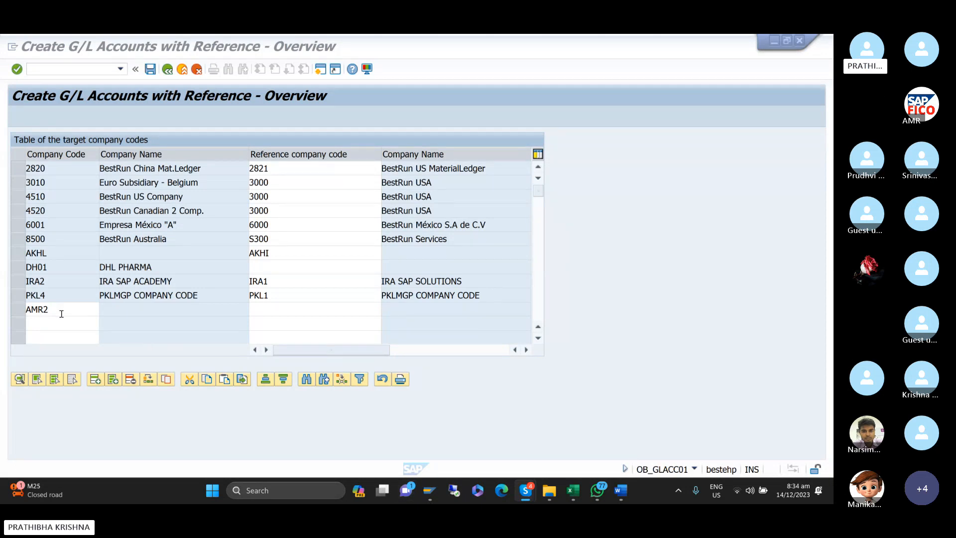
pyautogui.moveTo(435, 494)
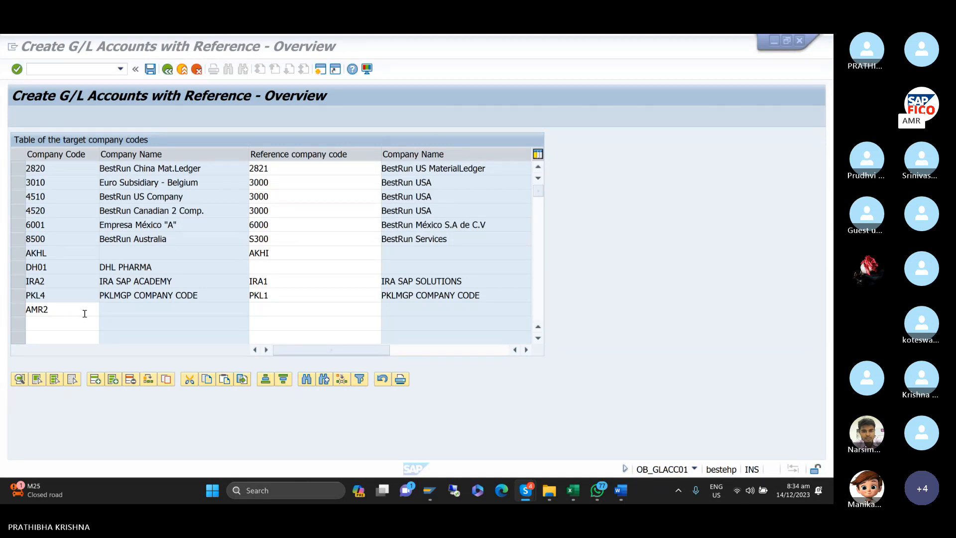
pyautogui.click(262, 310)
pyautogui.write('A')
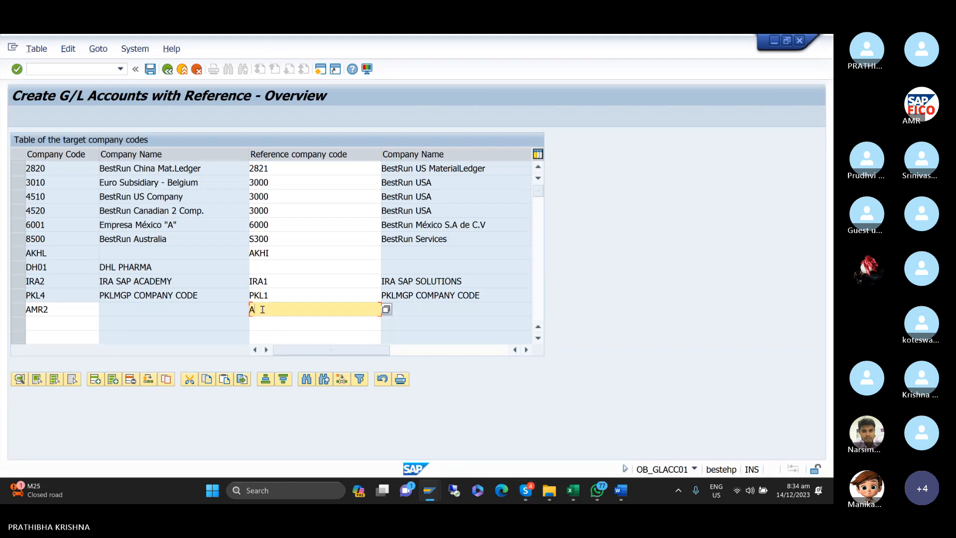
pyautogui.write('MAR')
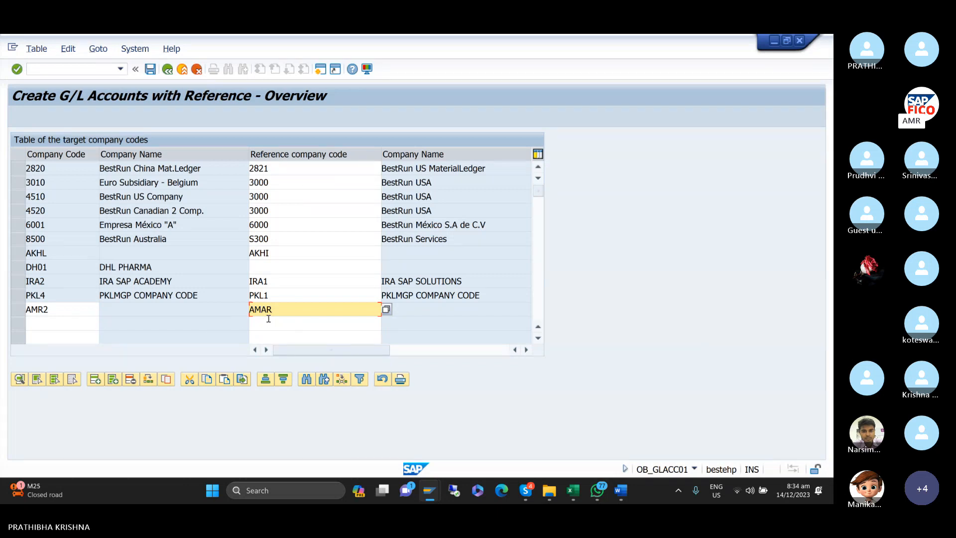
# - Replace the target company code AMR2 with TTMM in the row that references AMAR
pyautogui.click(62, 312)
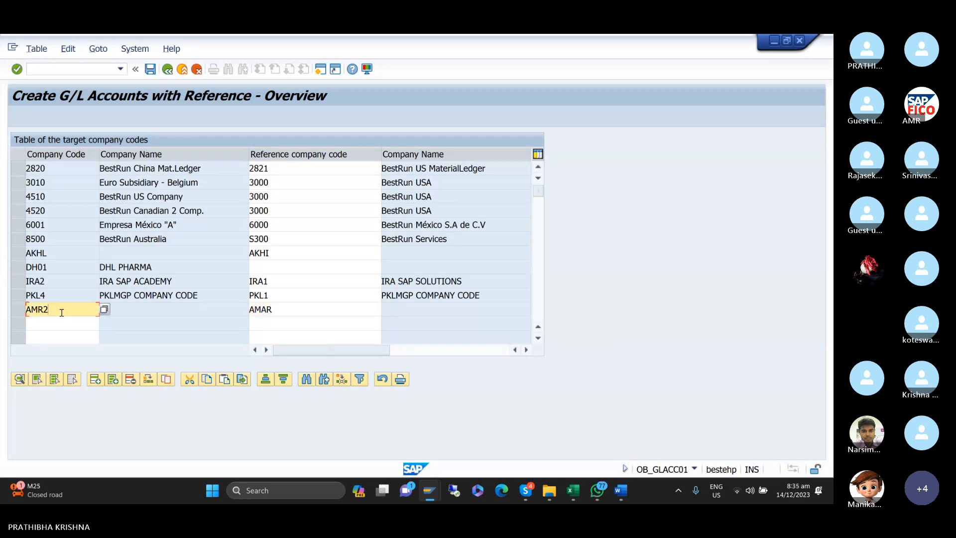
pyautogui.press('BackSpace')
pyautogui.press('BackSpace')
pyautogui.press('BackSpace')
pyautogui.press('BackSpace')
pyautogui.write('TT')
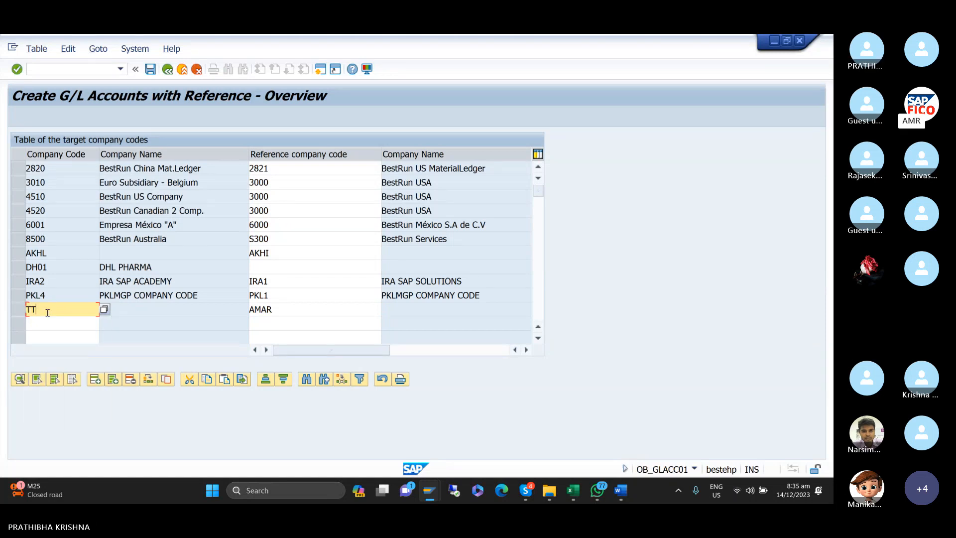
pyautogui.write('EE')
pyautogui.press('BackSpace')
pyautogui.press('BackSpace')
pyautogui.write('MM')
# - In a new session, start FS00, change the company code to TTMM and examine the accounts under both account groups
pyautogui.click(320, 69)
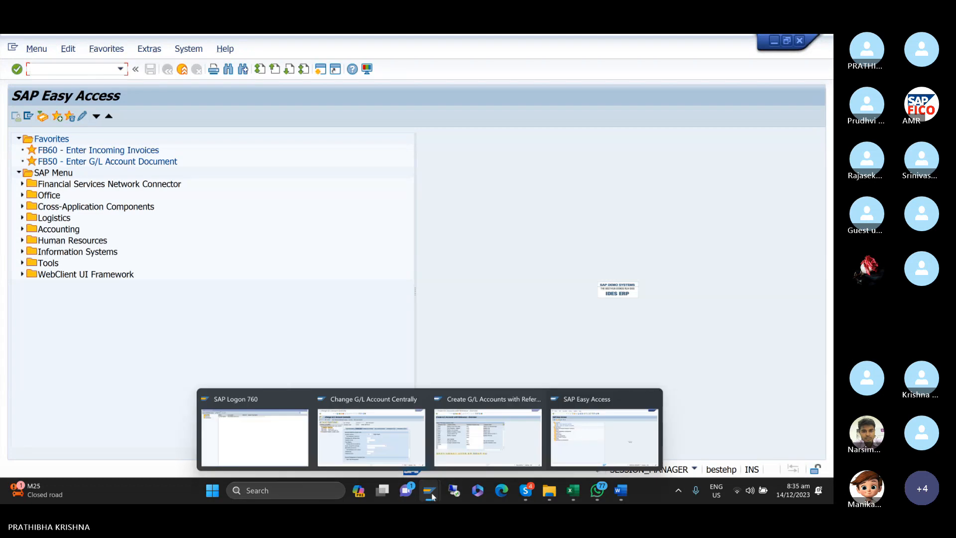
pyautogui.write('/nfs00')
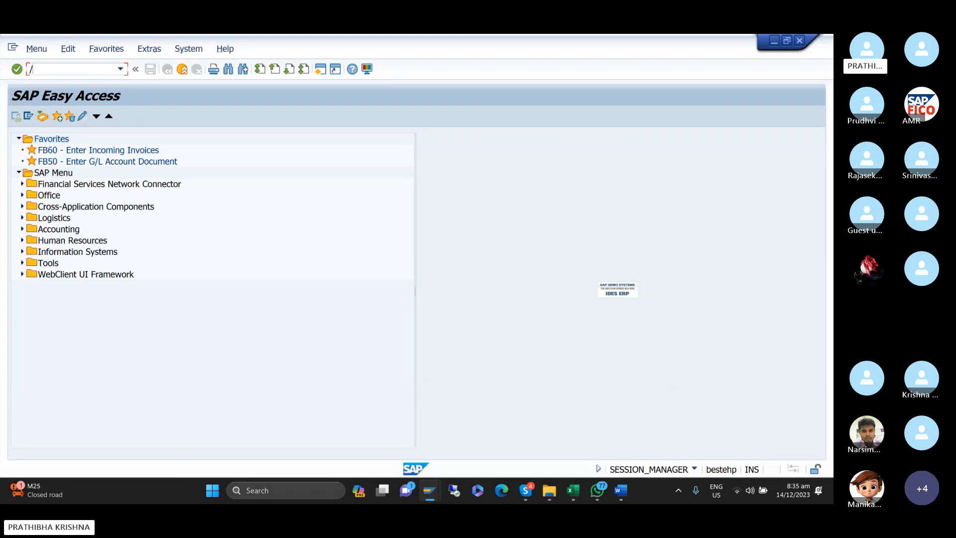
pyautogui.press('Return')
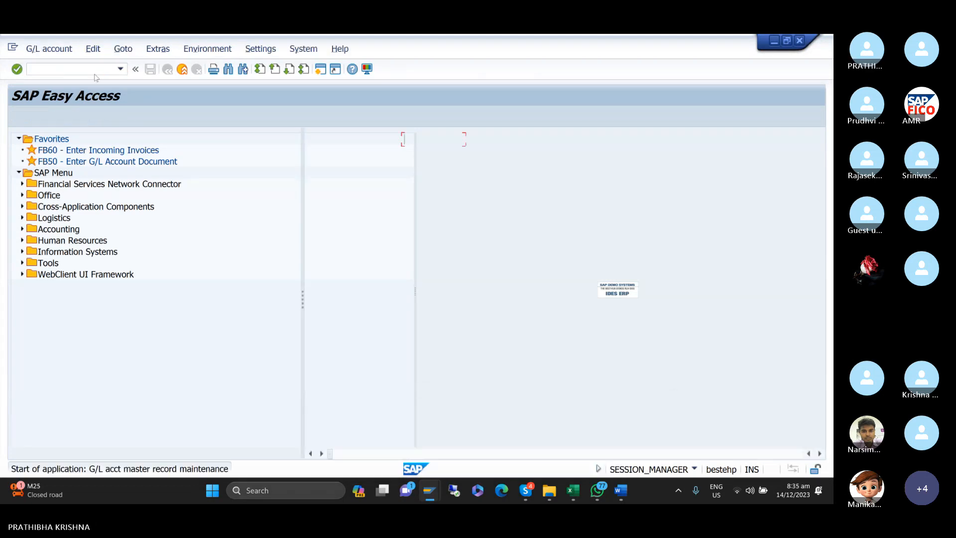
pyautogui.click(112, 138)
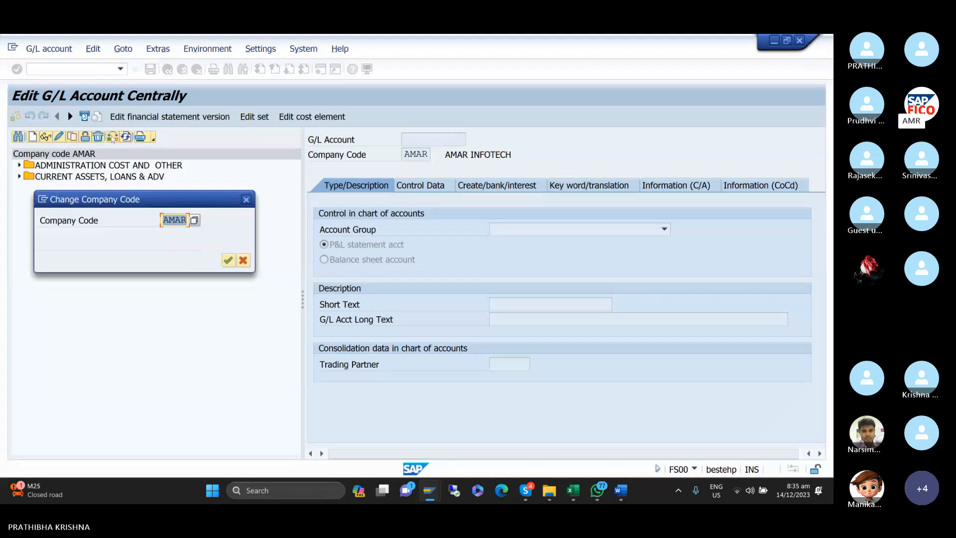
pyautogui.write('TTMM')
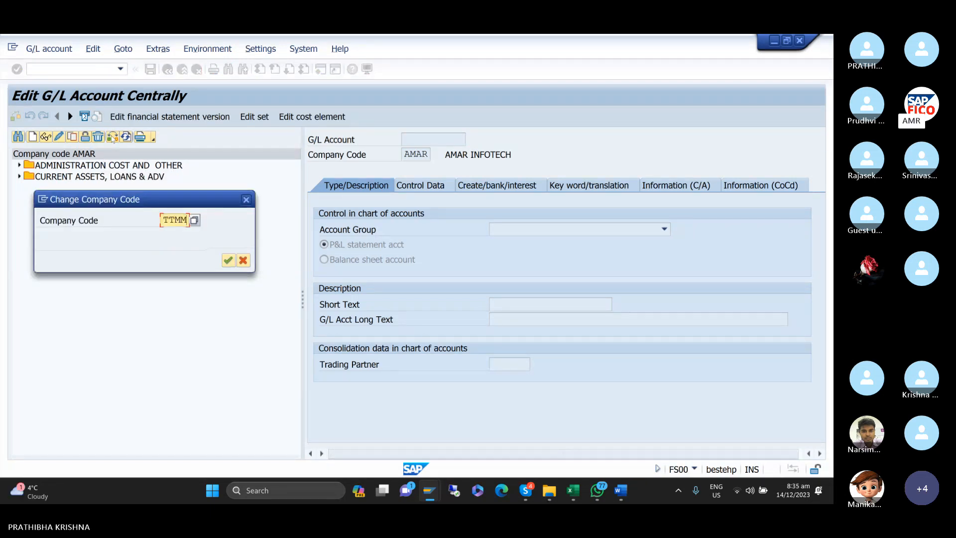
pyautogui.click(228, 259)
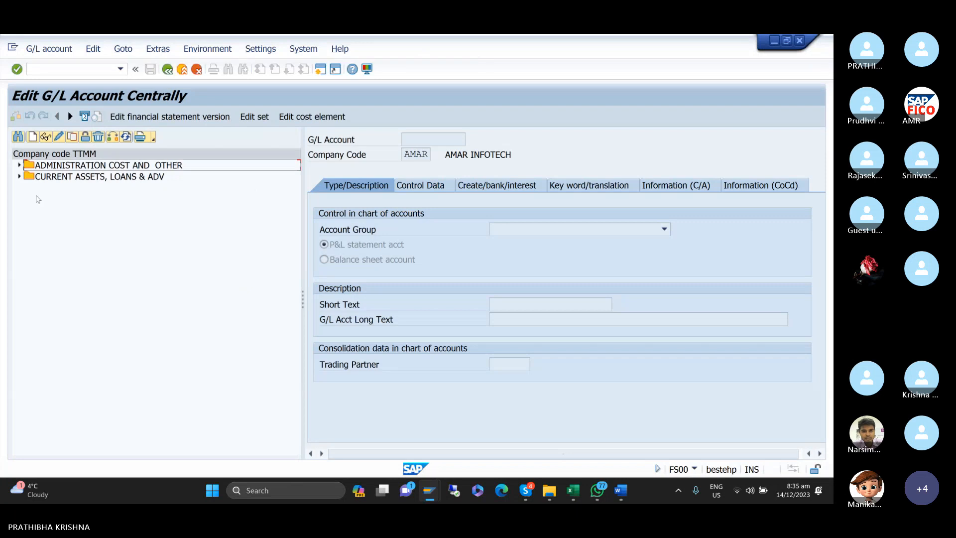
pyautogui.click(19, 165)
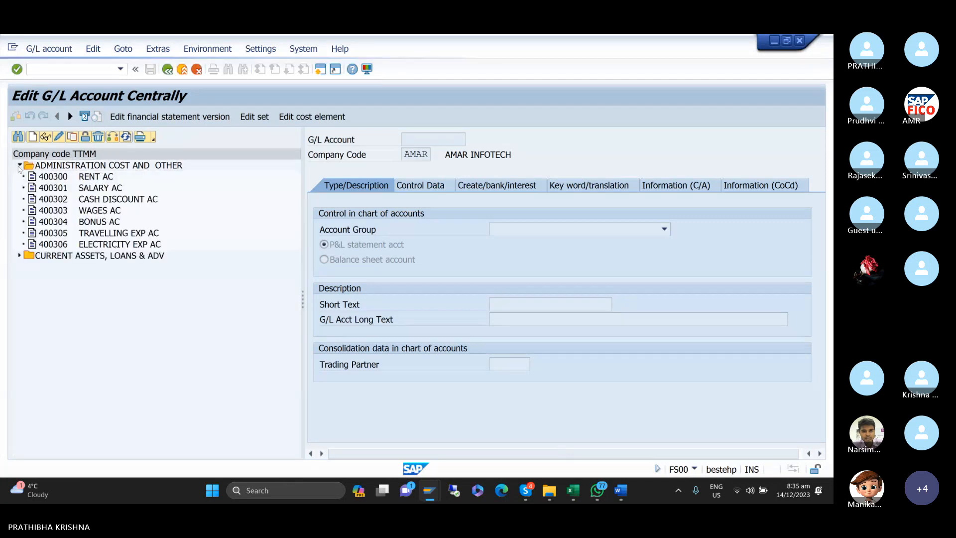
pyautogui.click(20, 256)
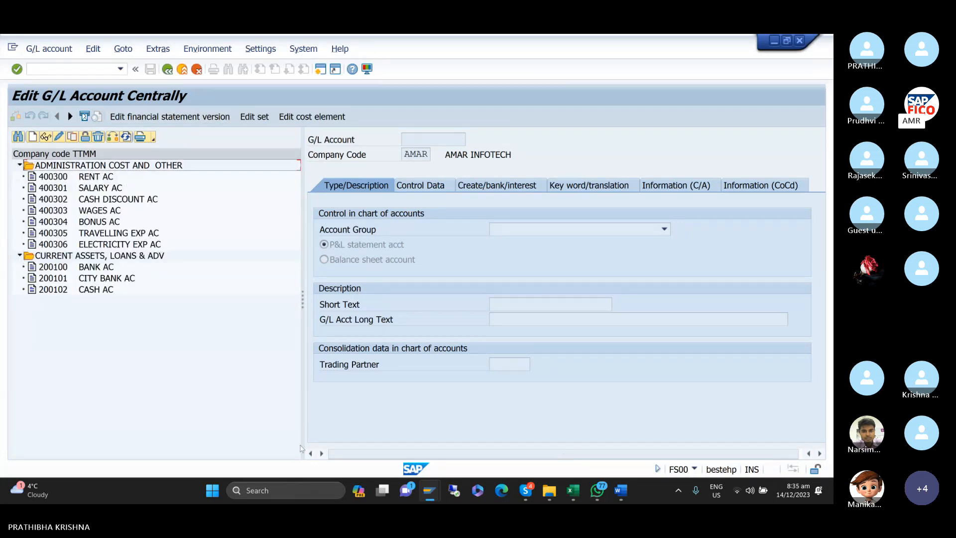
# - Return to the Create G/L Accounts with Reference session, set the last row's target company code to AMR2 and save the table
pyautogui.moveTo(436, 494)
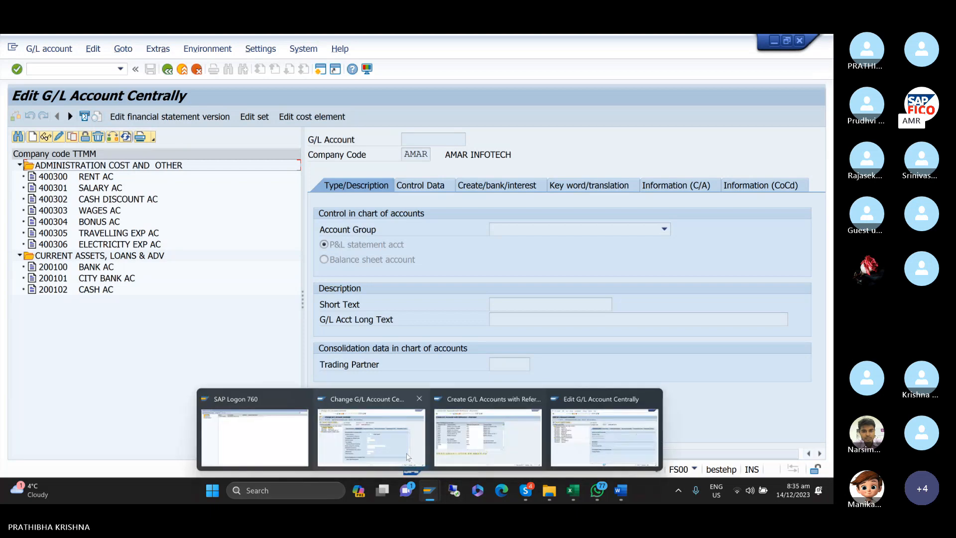
pyautogui.click(466, 447)
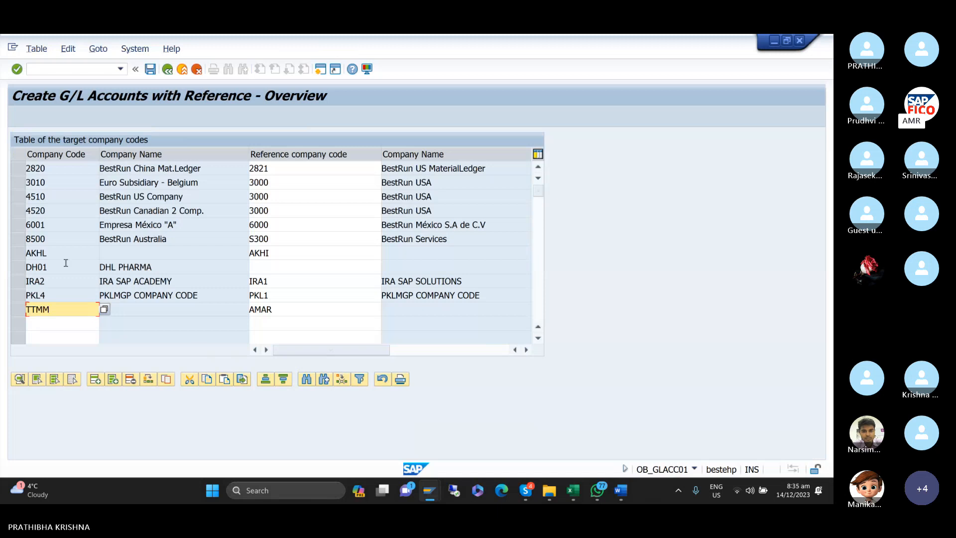
pyautogui.click(45, 307)
pyautogui.press('BackSpace')
pyautogui.press('BackSpace')
pyautogui.press('BackSpace')
pyautogui.write('AMR2')
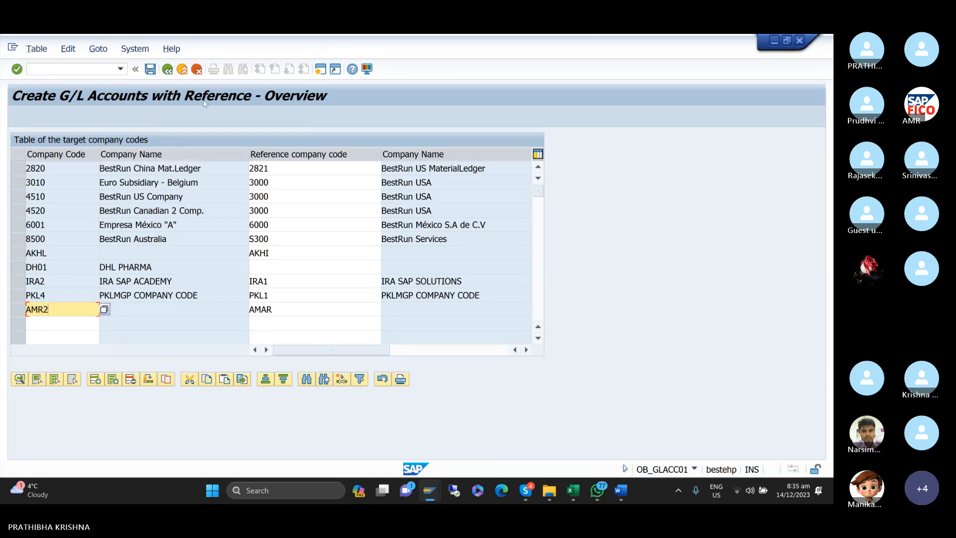
pyautogui.click(148, 71)
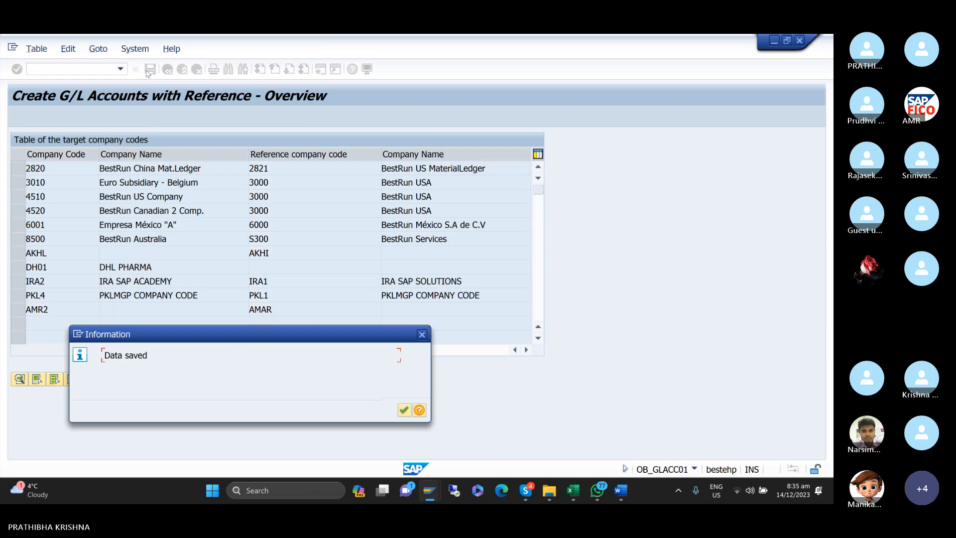
pyautogui.click(404, 410)
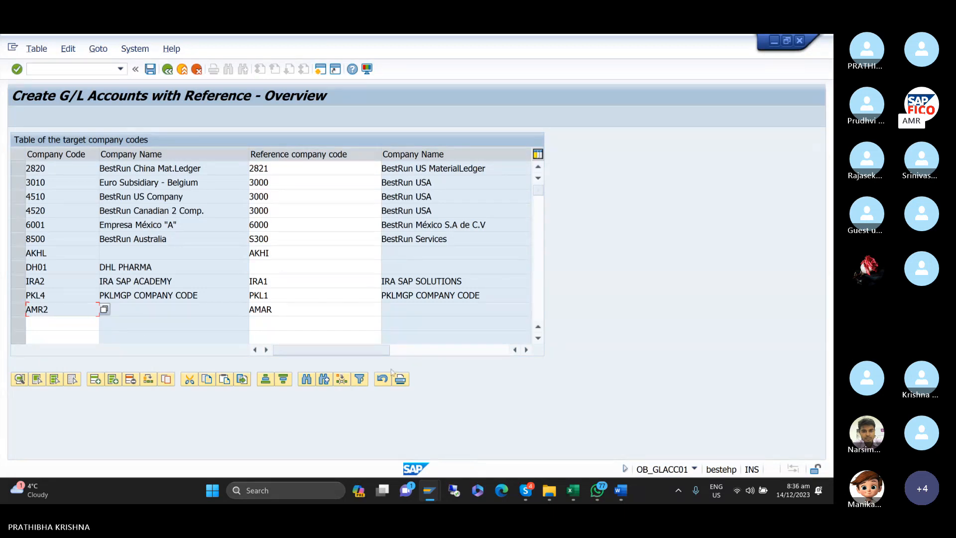
# - In the details of the AMR2 row, load the reference G/L accounts from 1 to 999999 and save the accounts table
pyautogui.click(17, 312)
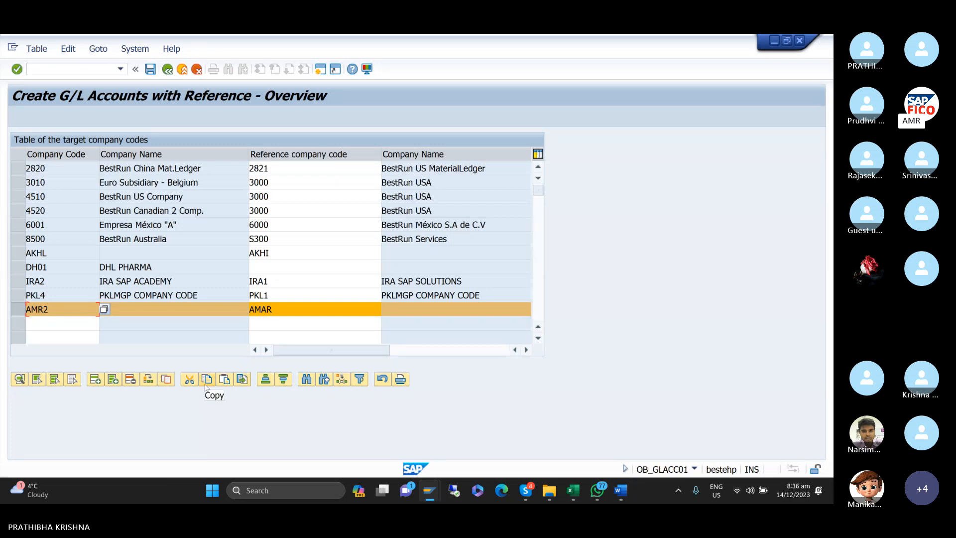
pyautogui.click(20, 381)
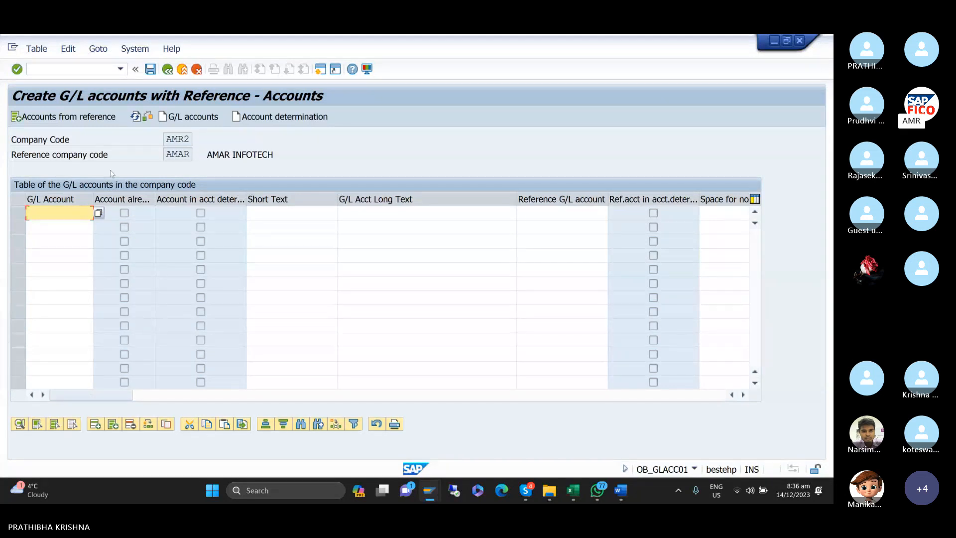
pyautogui.click(84, 117)
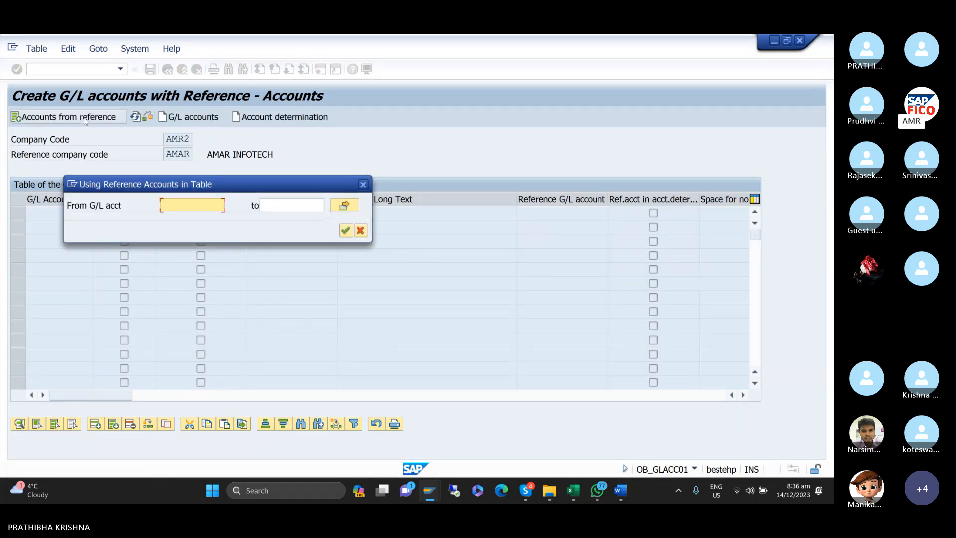
pyautogui.write('1')
pyautogui.press('Tab')
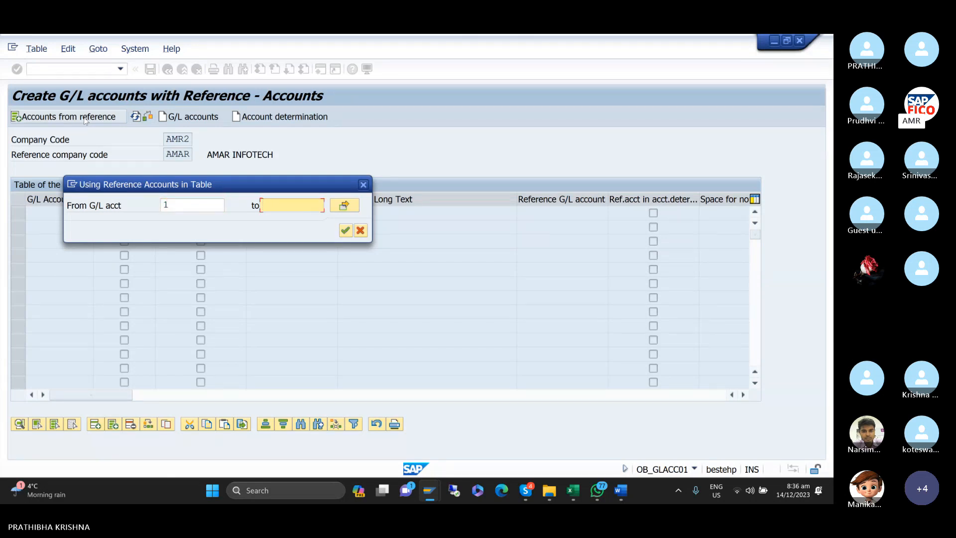
pyautogui.write('9')
pyautogui.press('Down')
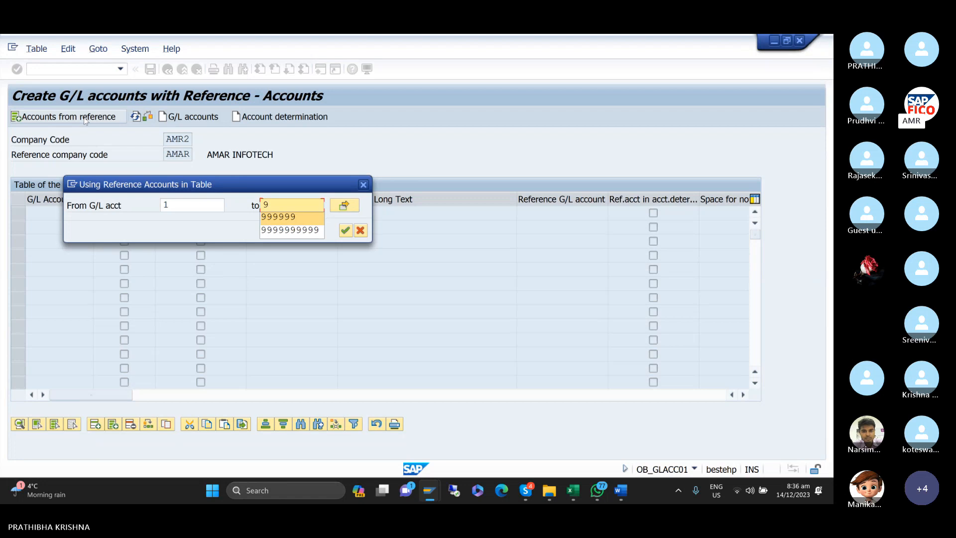
pyautogui.press('Return')
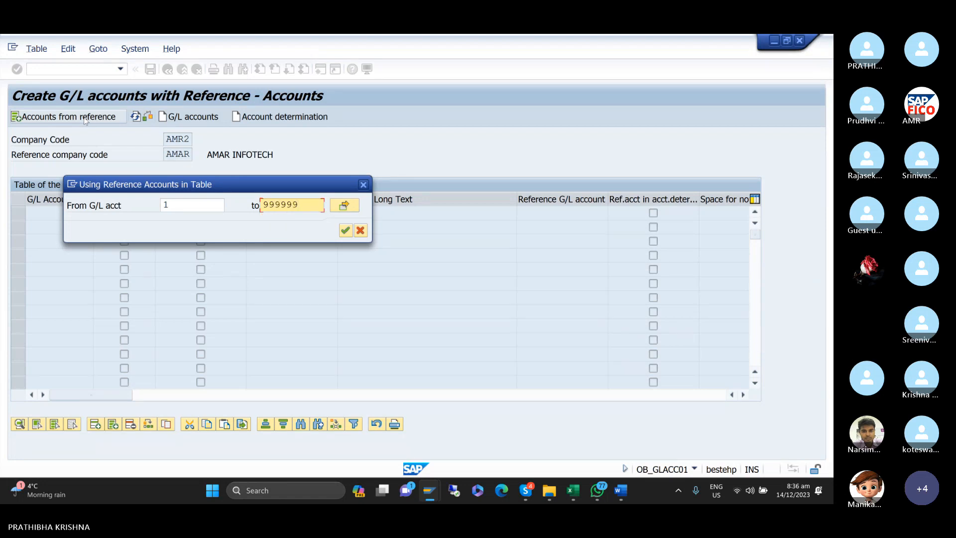
pyautogui.click(345, 231)
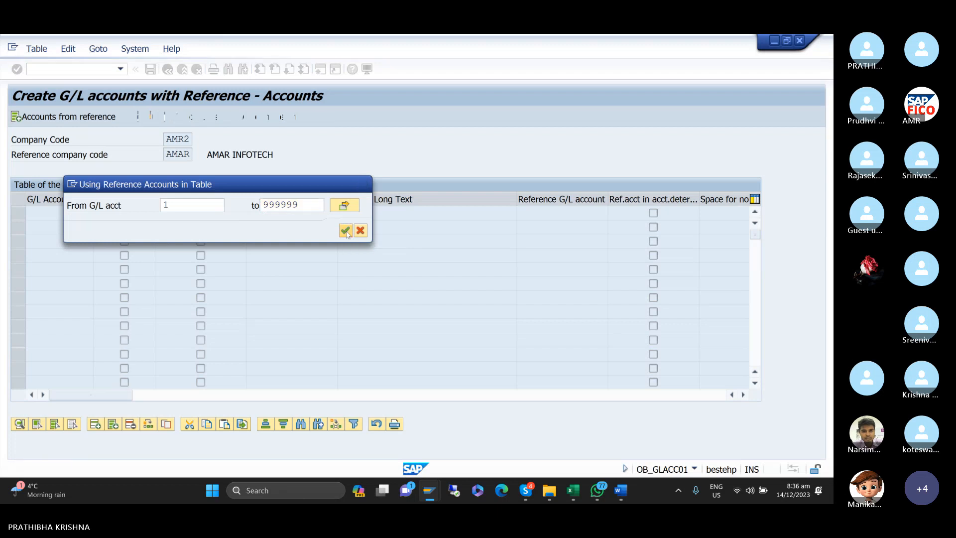
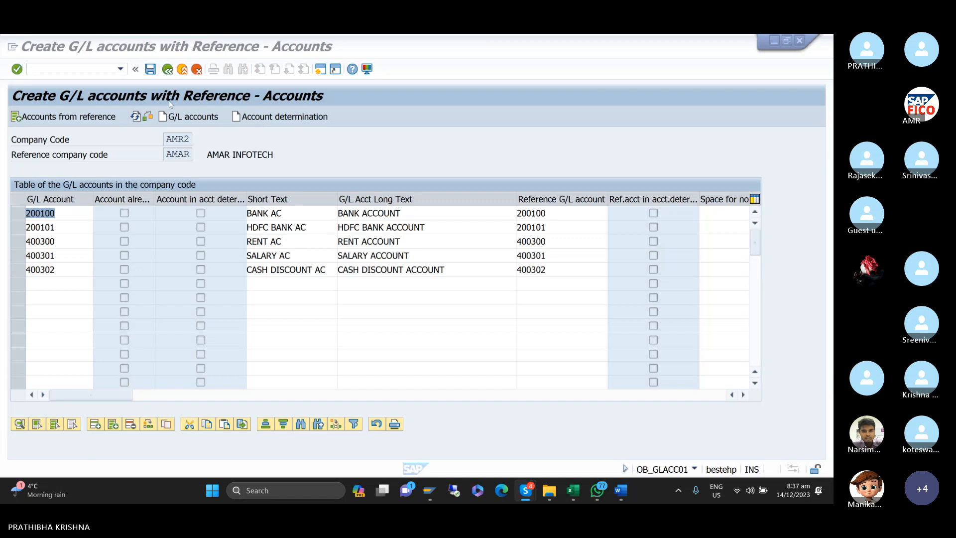
pyautogui.click(151, 68)
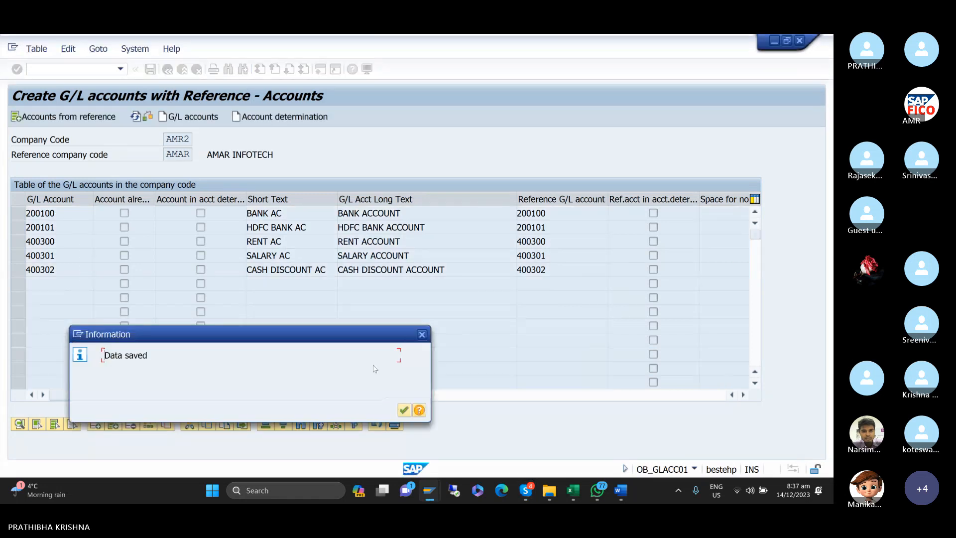
pyautogui.click(403, 410)
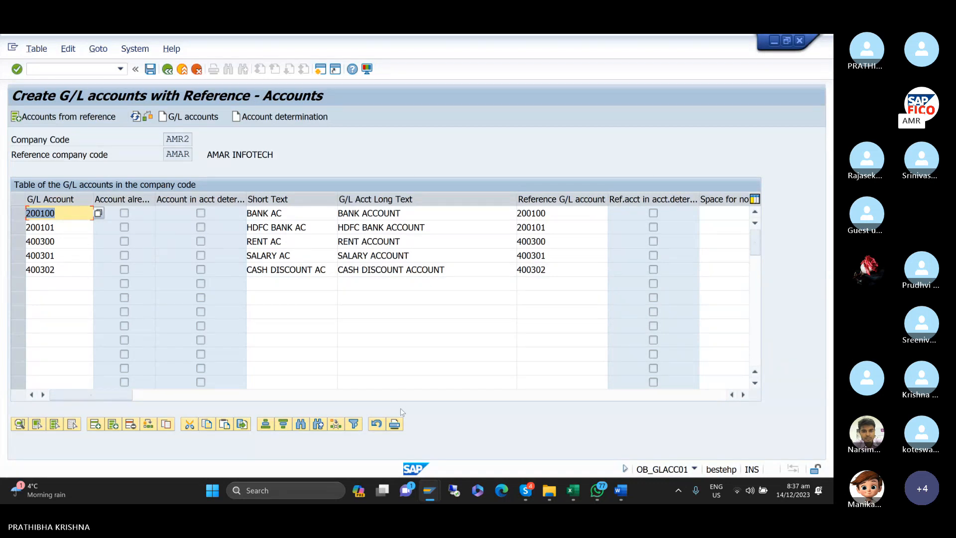
# - Save the AMR2 table of G/L accounts again and close the information dialog
pyautogui.click(150, 69)
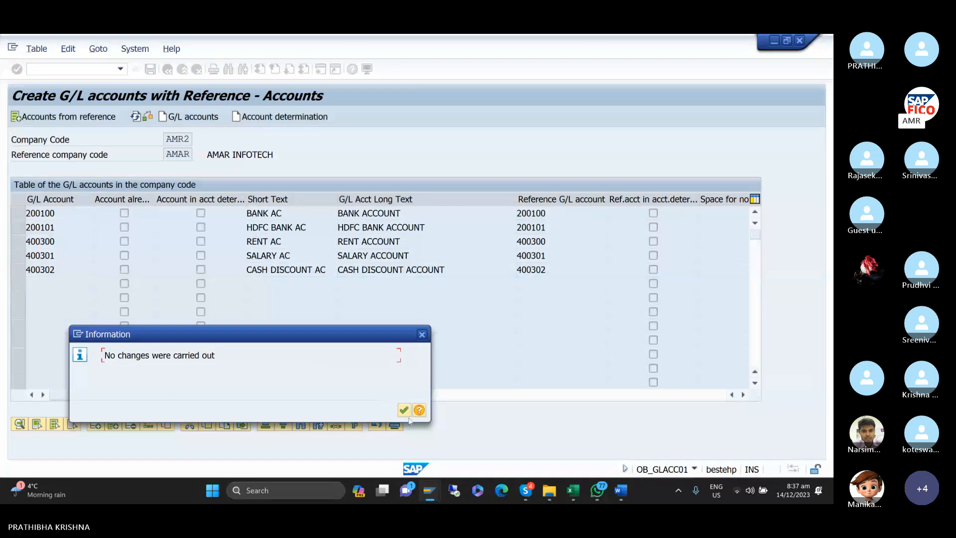
pyautogui.click(404, 409)
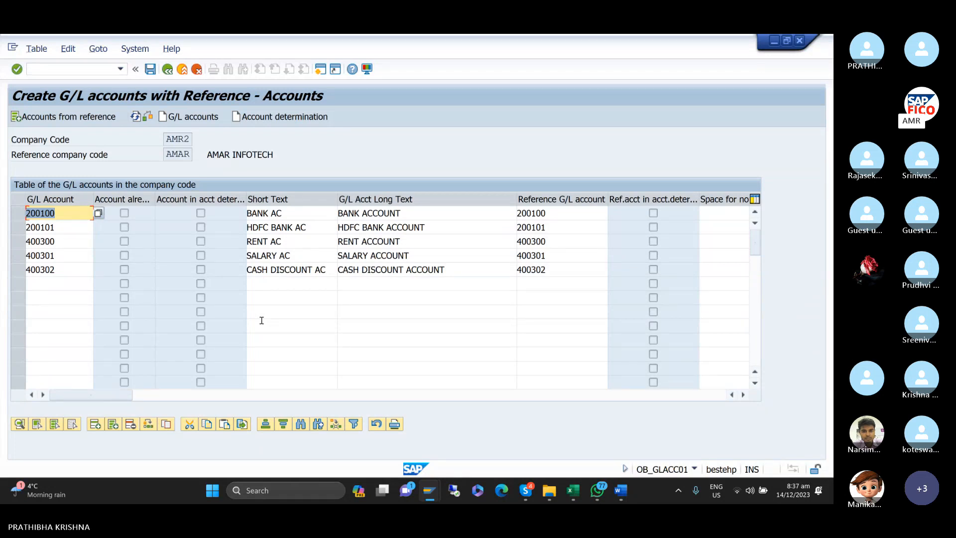
# - Switch to the Word notes and add the line "FINANCIAL STATEMENTS VERSIONS VIEW : F.01" below the CC01 heading
pyautogui.moveTo(430, 490)
pyautogui.moveTo(622, 492)
pyautogui.click(613, 445)
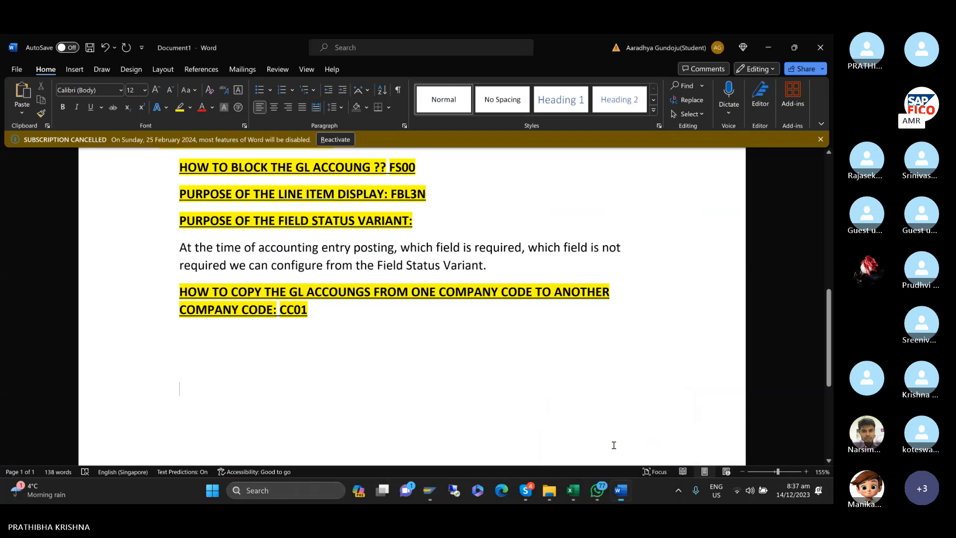
pyautogui.click(207, 331)
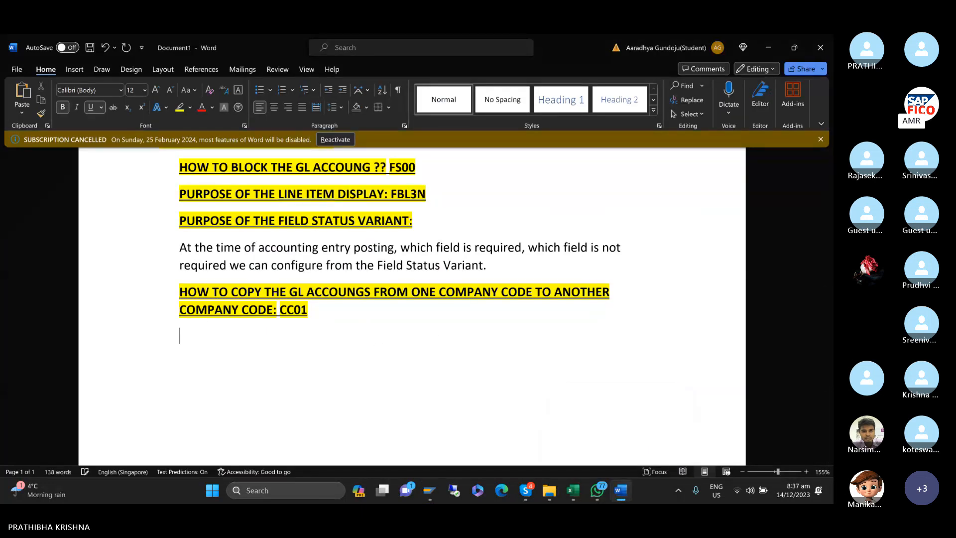
pyautogui.write('FINANCIAL STATME')
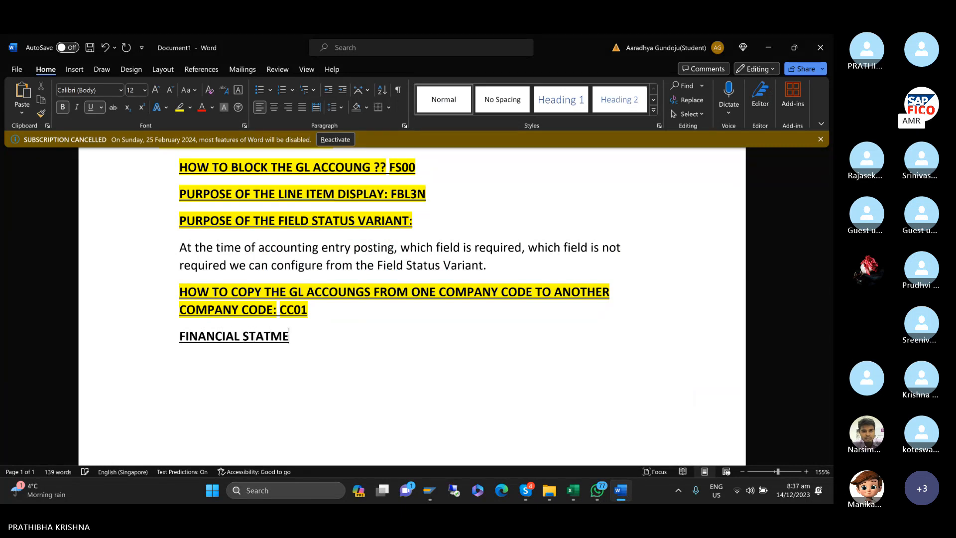
pyautogui.press('BackSpace')
pyautogui.press('BackSpace')
pyautogui.write('EM')
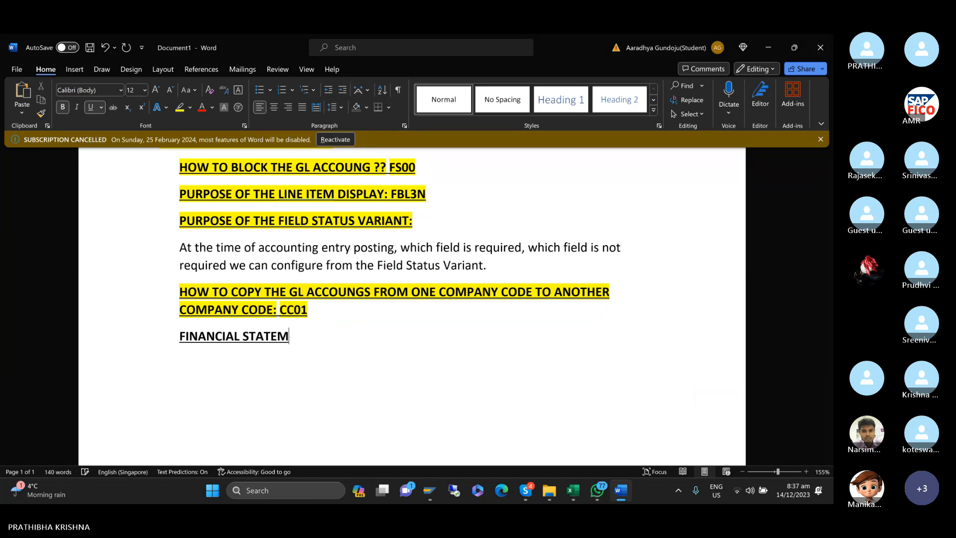
pyautogui.write('ENTS VERSIONS VID')
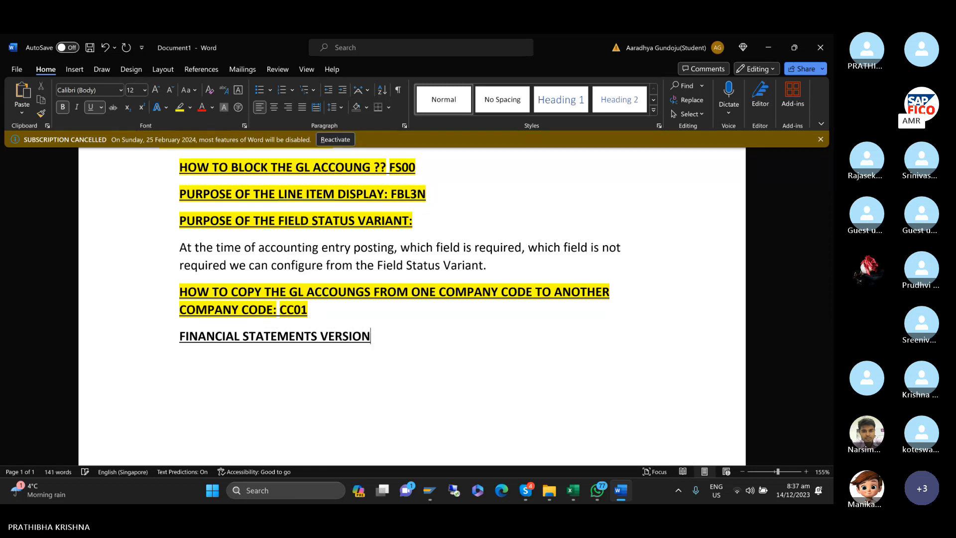
pyautogui.press('BackSpace')
pyautogui.write('EW ')
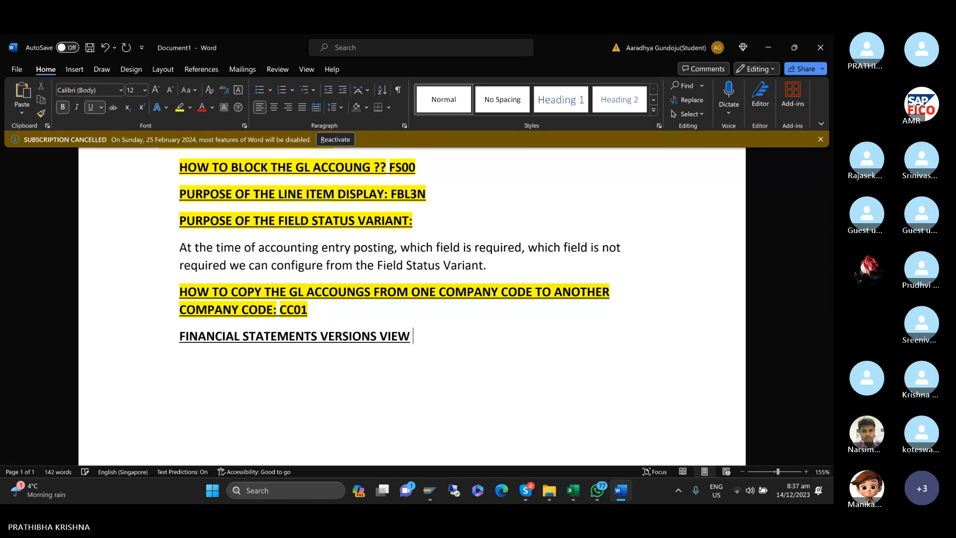
pyautogui.write(': F.01')
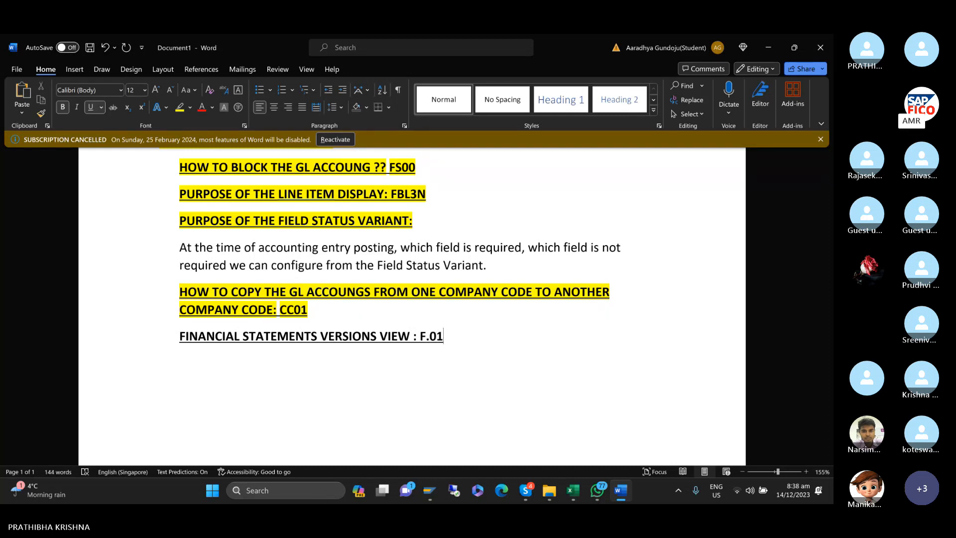
# - Switch to the SAP session showing Change G/L Account Centrally and start transaction F.01 in it
pyautogui.moveTo(428, 494)
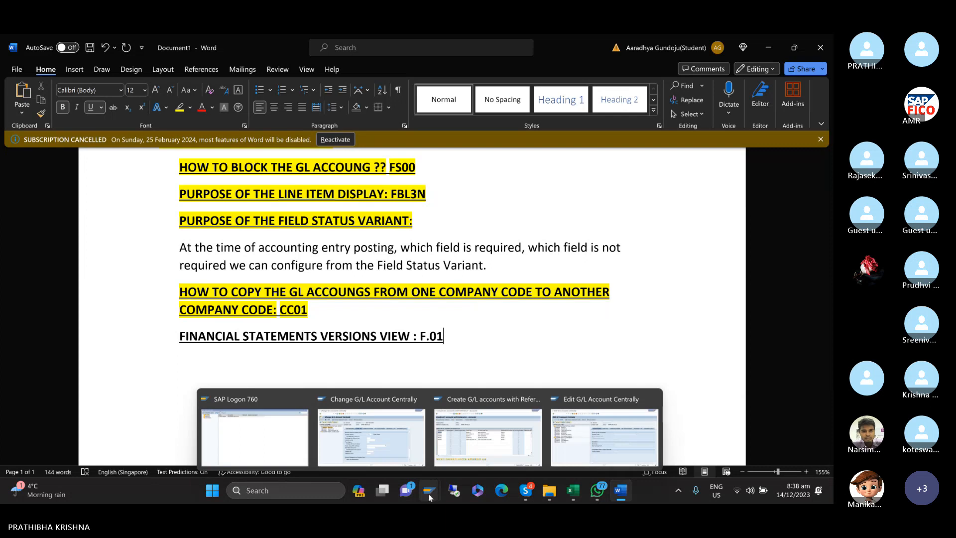
pyautogui.click(371, 428)
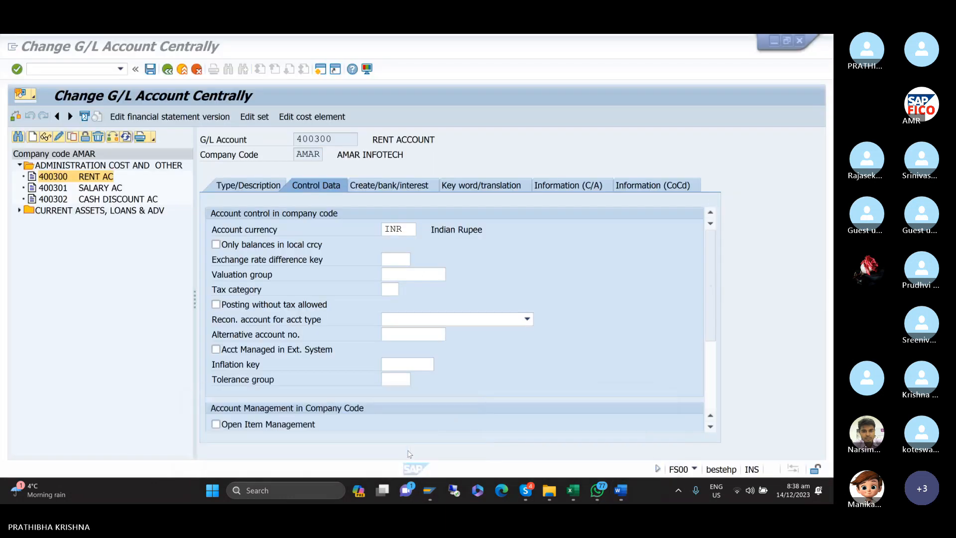
pyautogui.click(89, 69)
pyautogui.write('/NF')
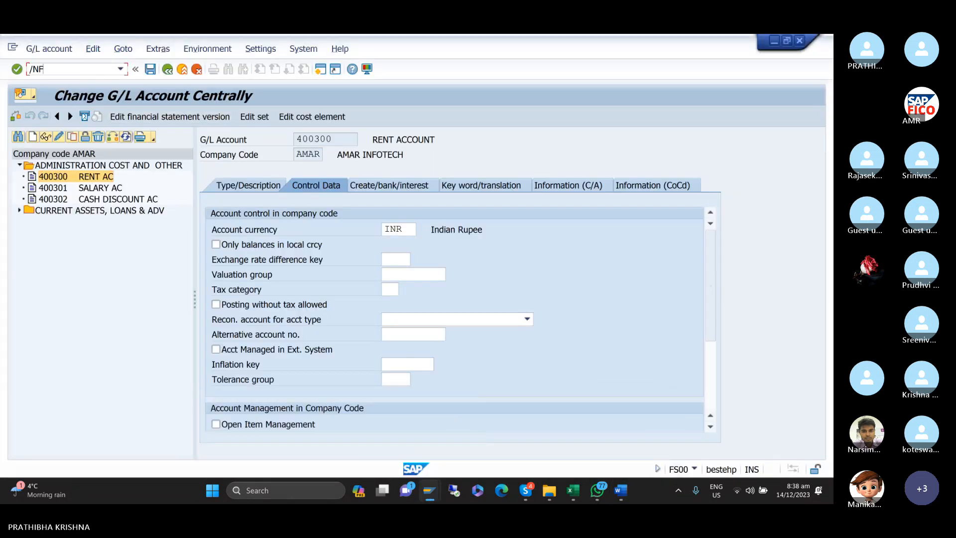
pyautogui.write('.01')
pyautogui.press('Return')
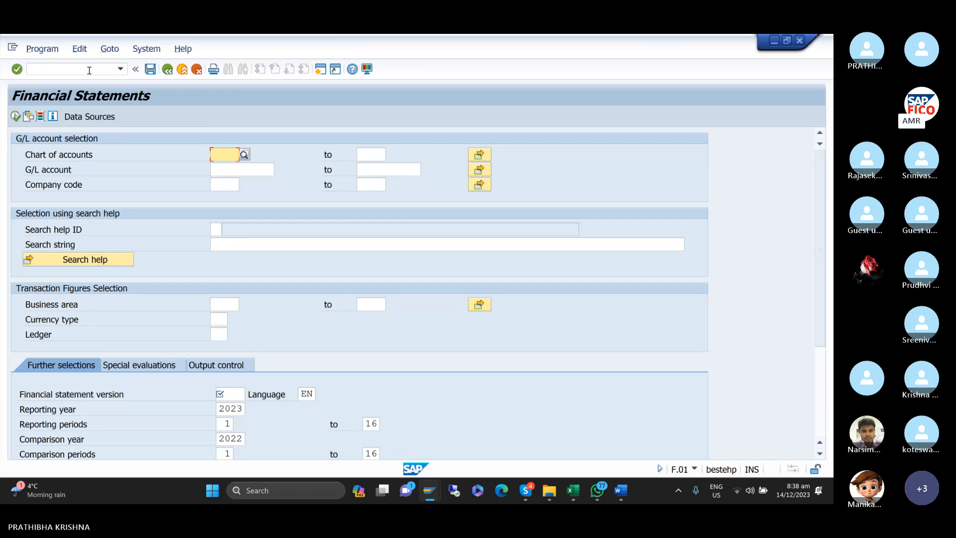
# - Set the G/L account selection to chart of accounts AROC and company code AMAR
pyautogui.write('AROC')
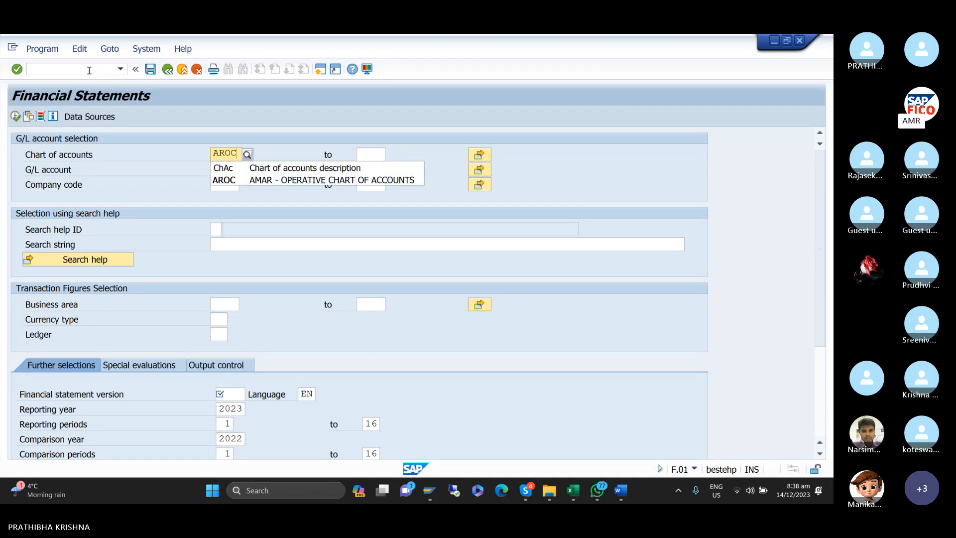
pyautogui.press('Down')
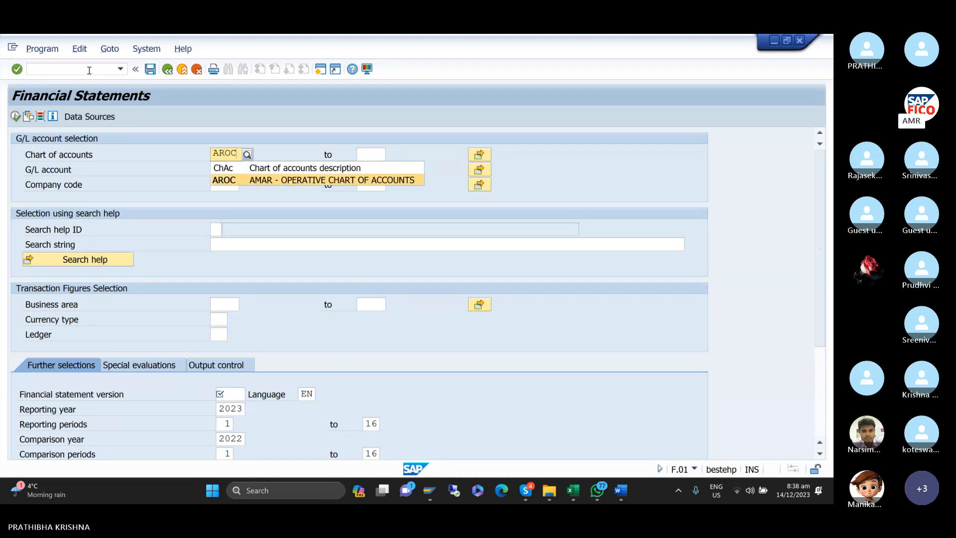
pyautogui.press('Return')
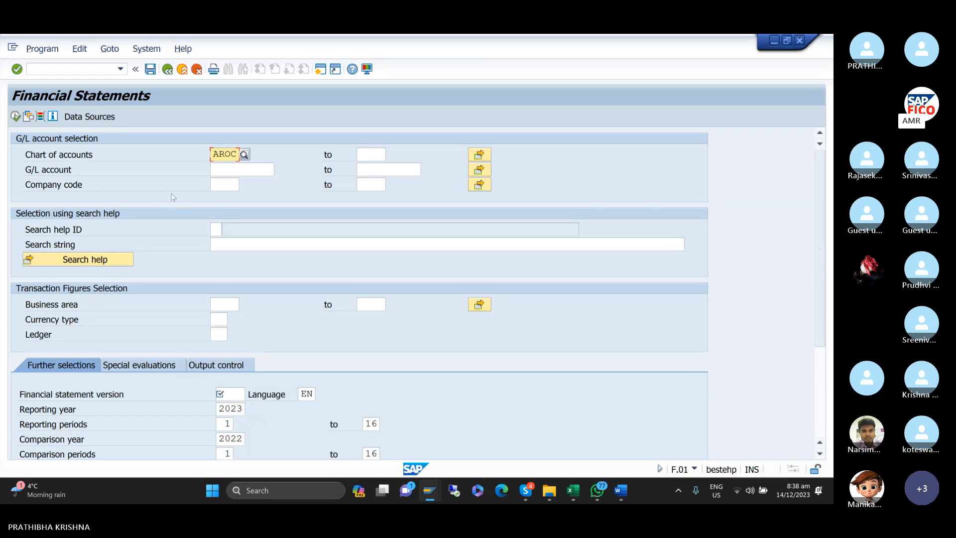
pyautogui.click(228, 187)
pyautogui.write('AMAR')
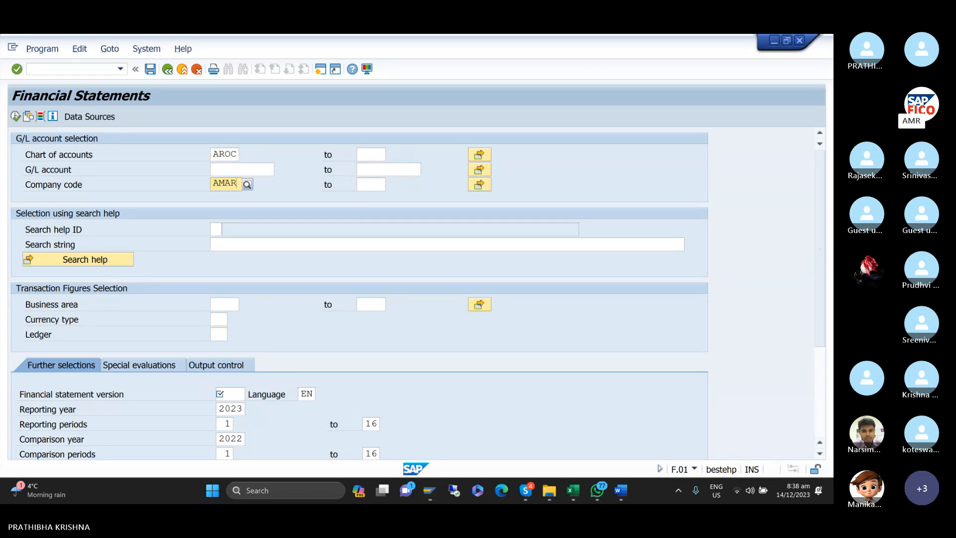
pyautogui.click(232, 172)
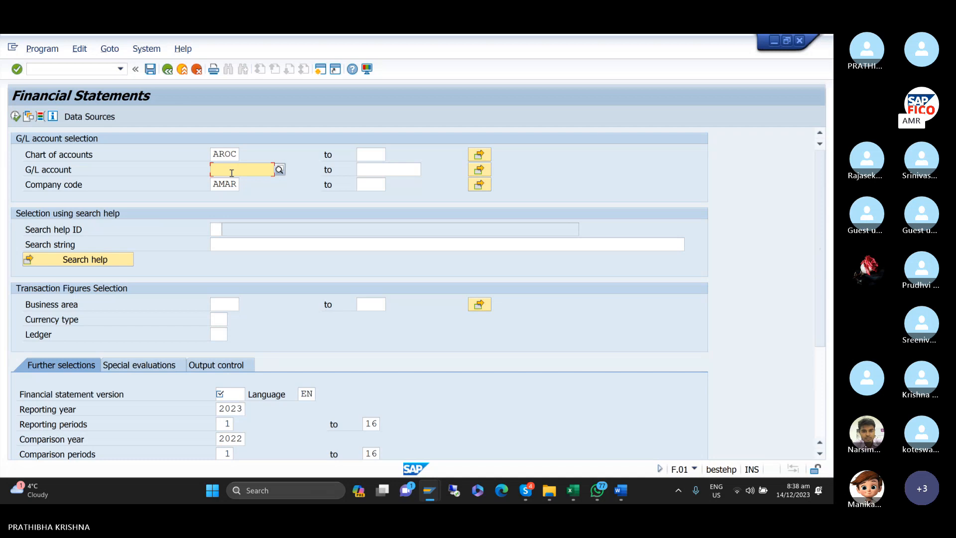
# - Set the ledger to 0L in the transaction figures selection
pyautogui.scroll(-1, 290, 291)
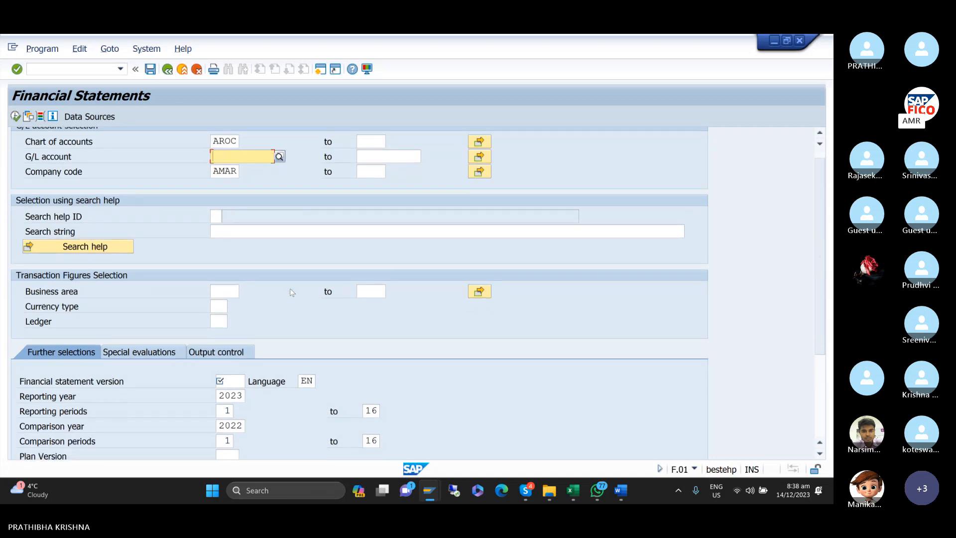
pyautogui.scroll(-1, 290, 289)
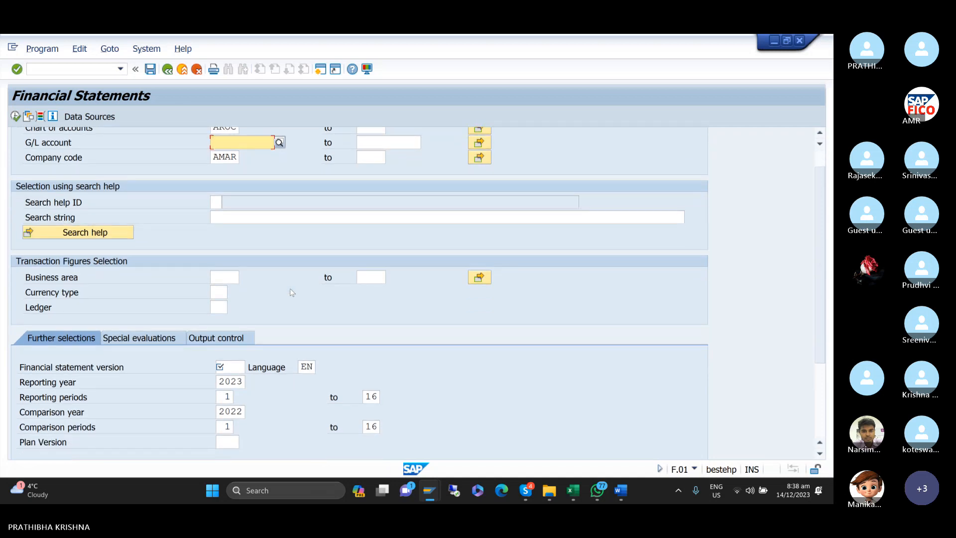
pyautogui.scroll(-5, 290, 292)
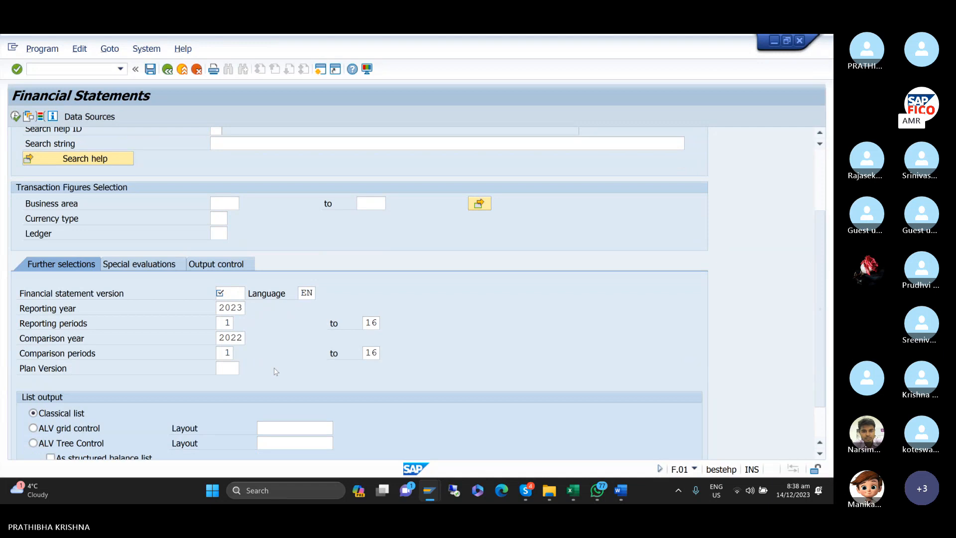
pyautogui.scroll(-1, 275, 371)
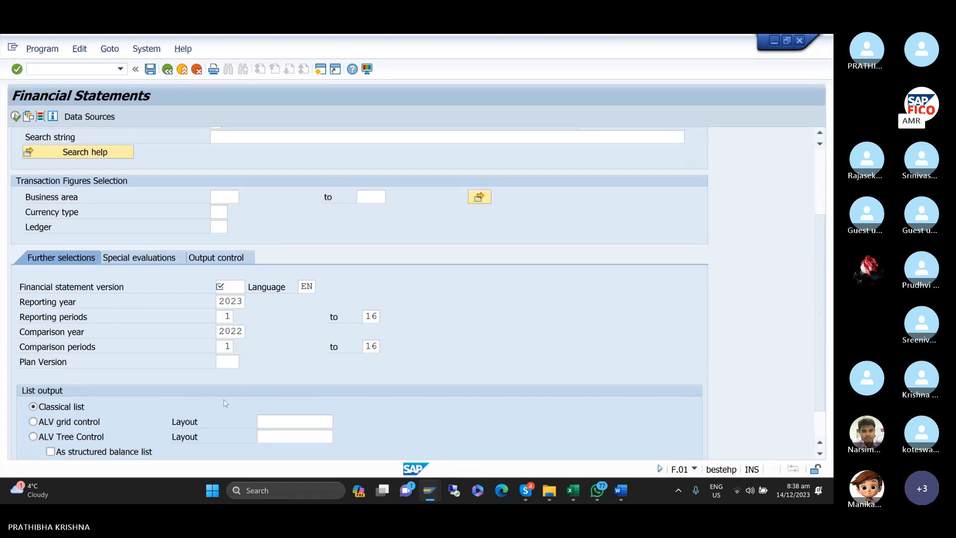
pyautogui.click(220, 232)
pyautogui.write('0L')
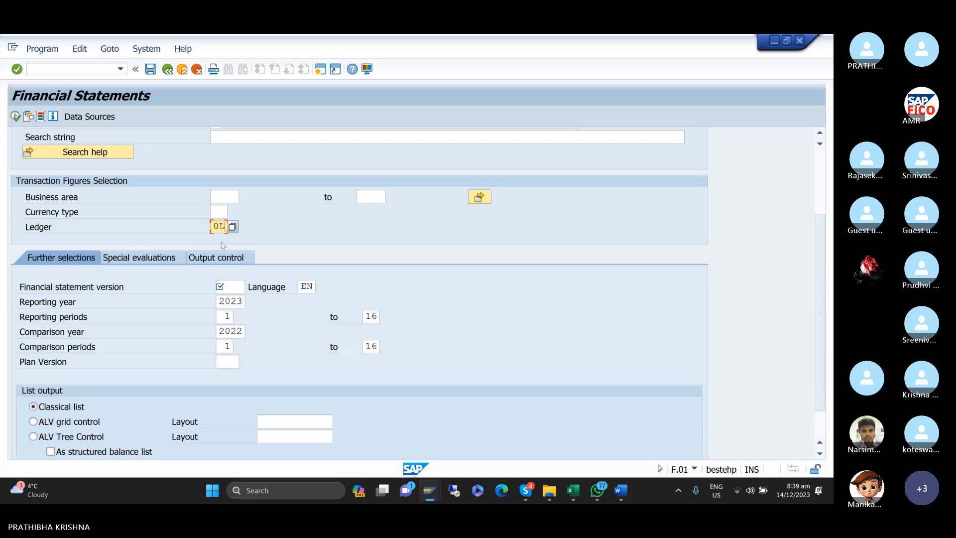
# - Choose BAUS, Commercial balance sheet USA, from the value list as the financial statement version
pyautogui.click(238, 288)
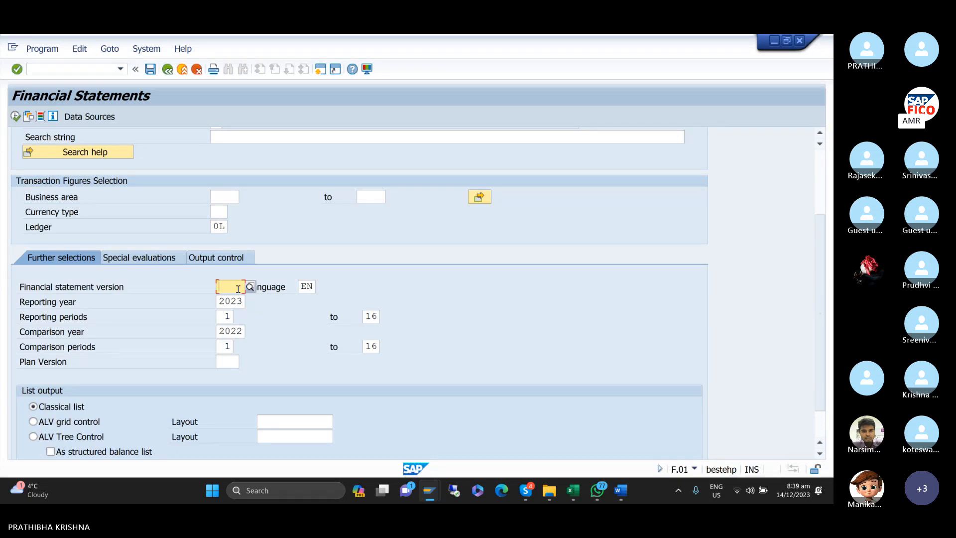
pyautogui.click(250, 287)
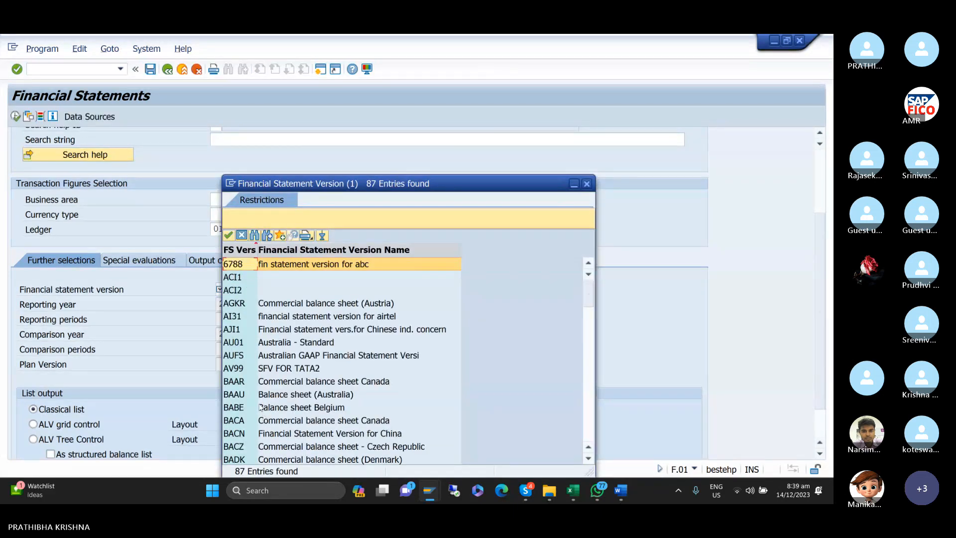
pyautogui.scroll(-4, 261, 413)
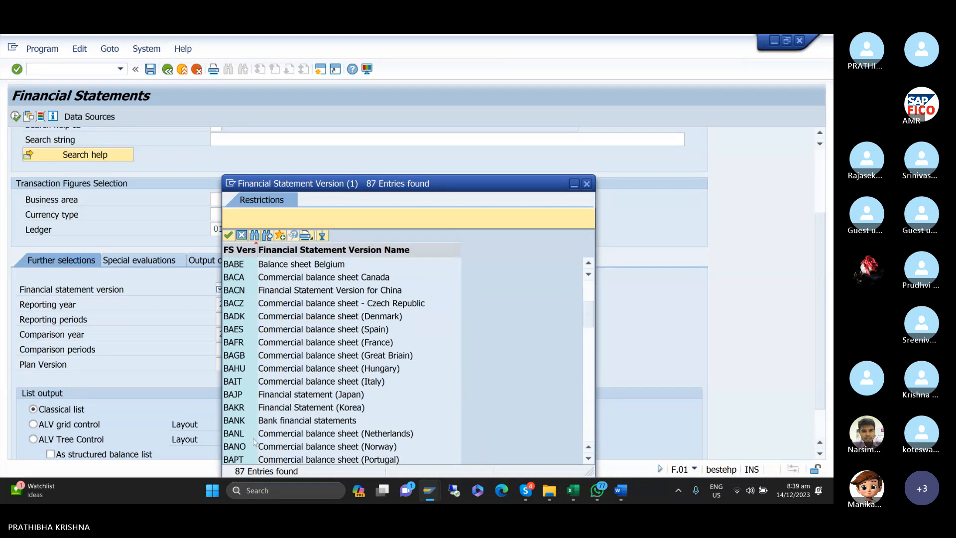
pyautogui.scroll(-5, 251, 423)
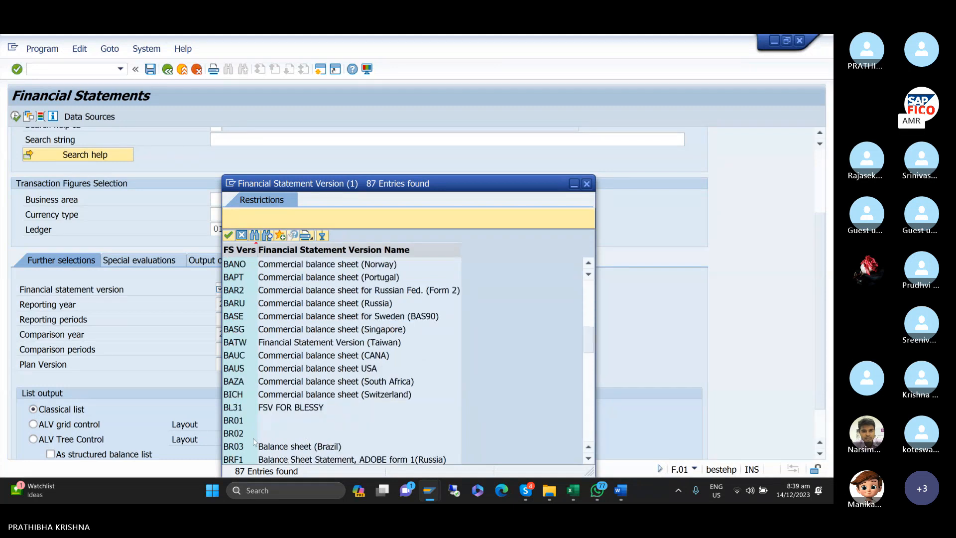
pyautogui.click(234, 369)
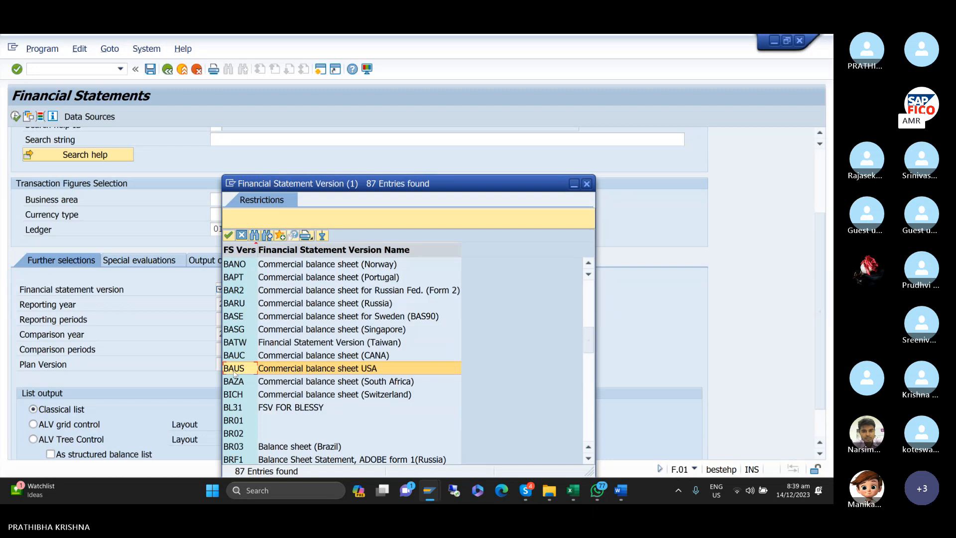
pyautogui.doubleClick(234, 370)
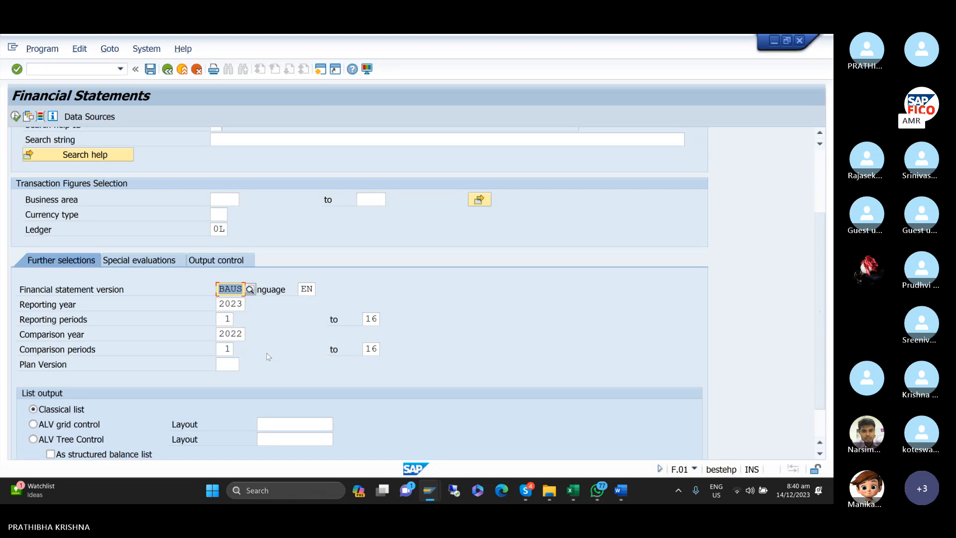
# - Run the financial statements report with business area and currency type left empty
pyautogui.click(230, 199)
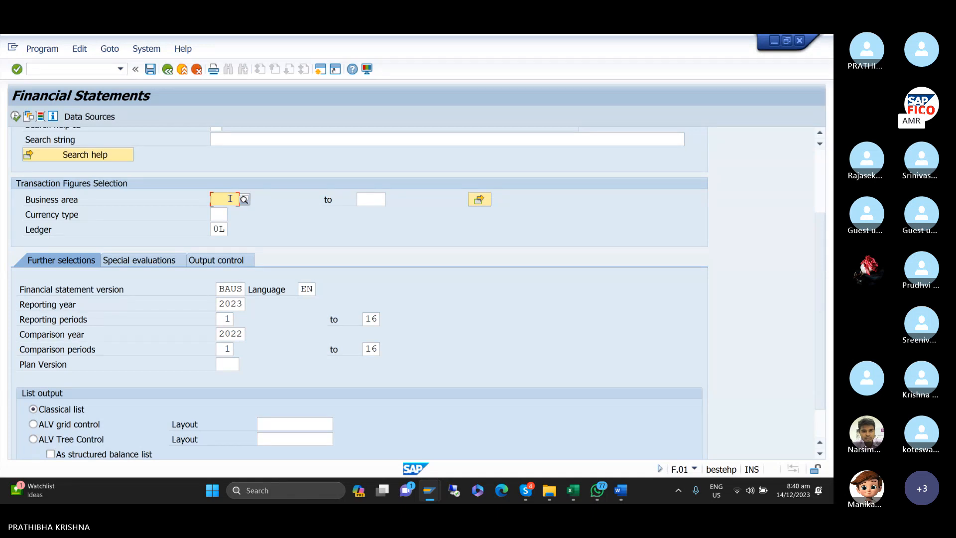
pyautogui.click(222, 213)
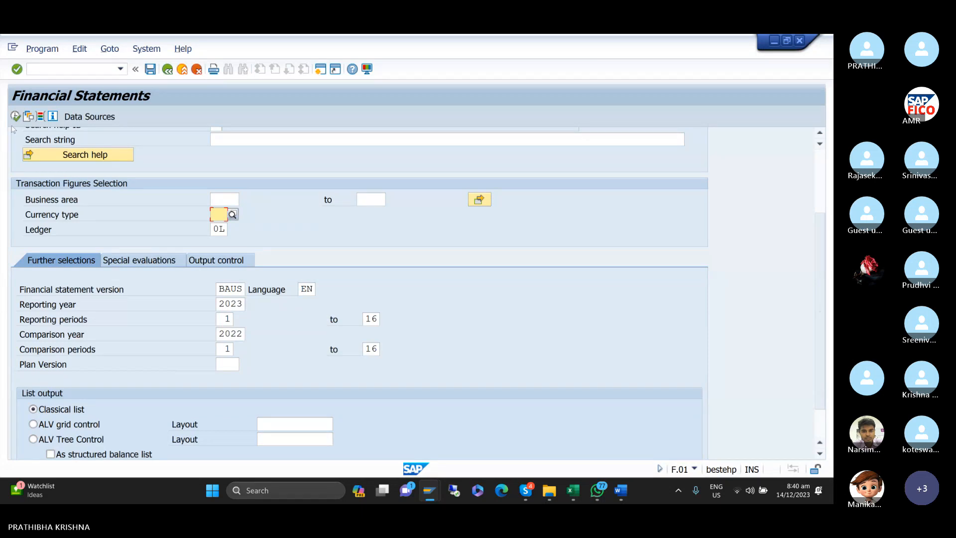
pyautogui.click(15, 117)
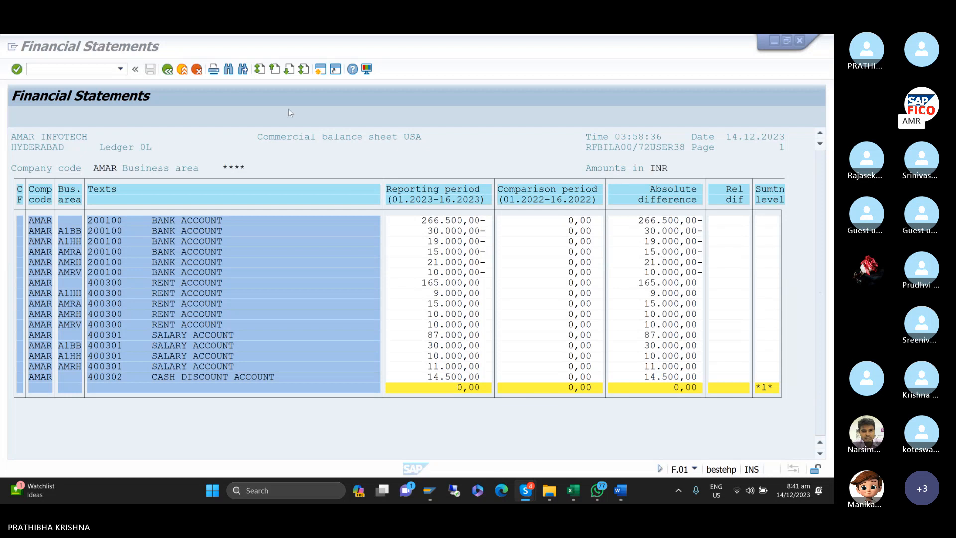
# - Leave the report by trying to start transaction SAP1, and narrow the SAP Easy Access menu tree area
pyautogui.click(72, 70)
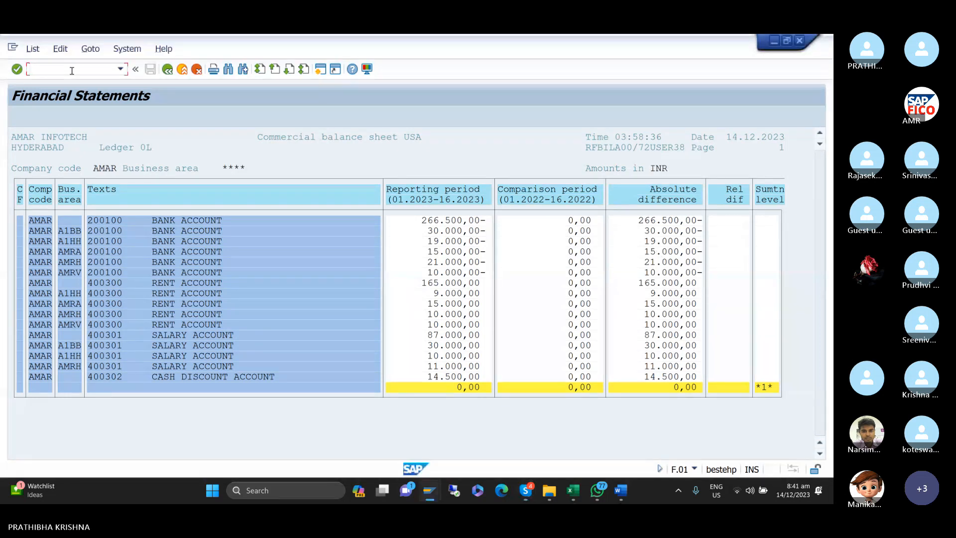
pyautogui.write('/NSAP1')
pyautogui.press('Return')
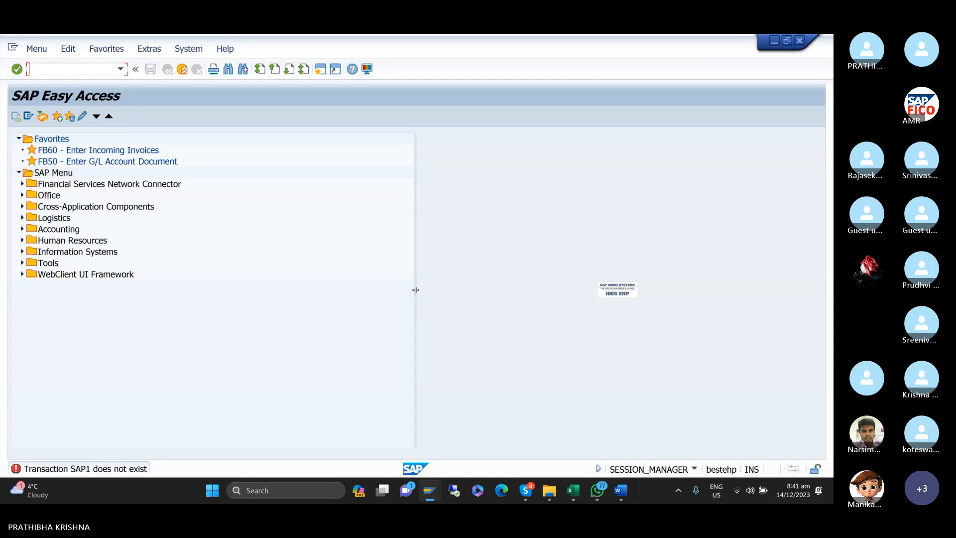
pyautogui.moveTo(414, 291); pyautogui.dragTo(256, 296)
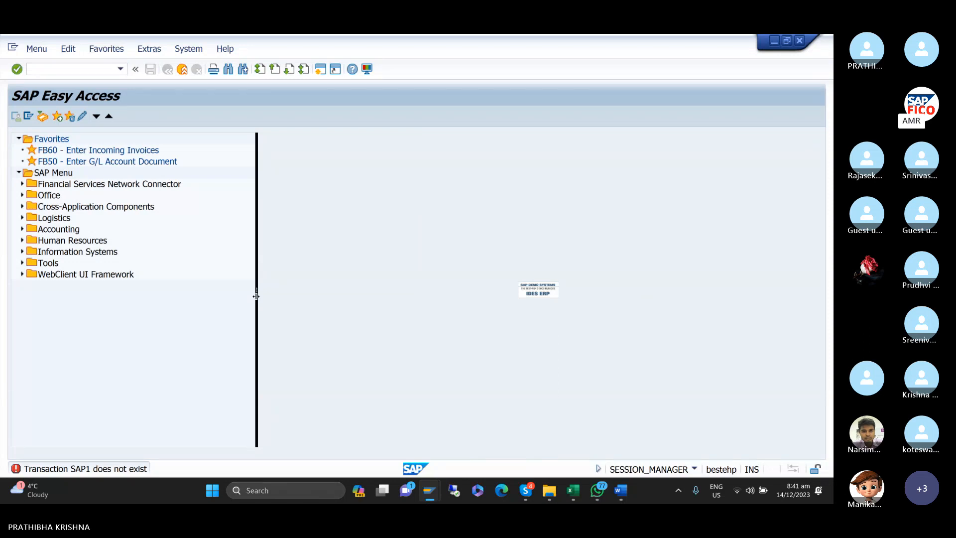
# - Switch to the Word notes and add the heading HOW TO VIEW THE FINANCIAL STATEMENTS ? below the F.01 line
pyautogui.click(621, 488)
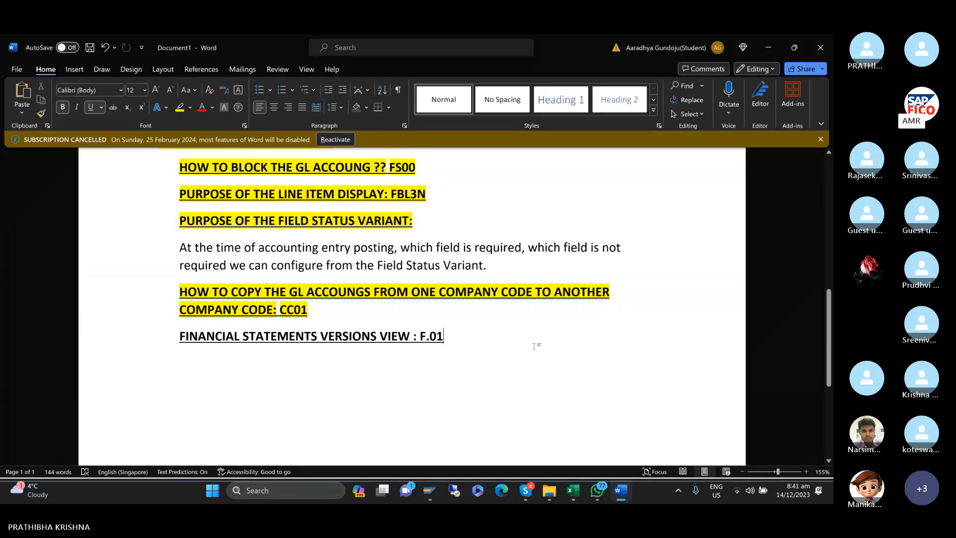
pyautogui.press('Return')
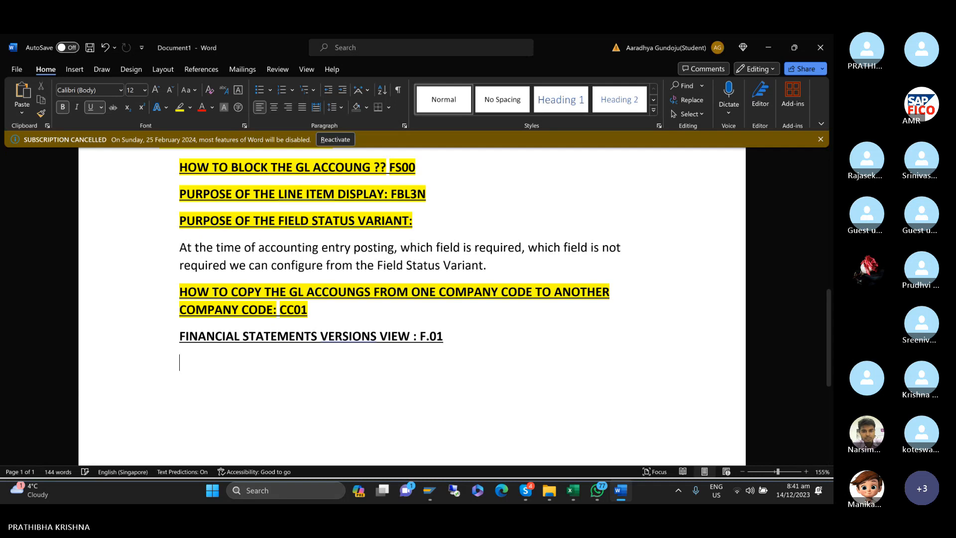
pyautogui.press('BackSpace')
pyautogui.write('HOW')
pyautogui.press('BackSpace')
pyautogui.press('BackSpace')
pyautogui.press('BackSpace')
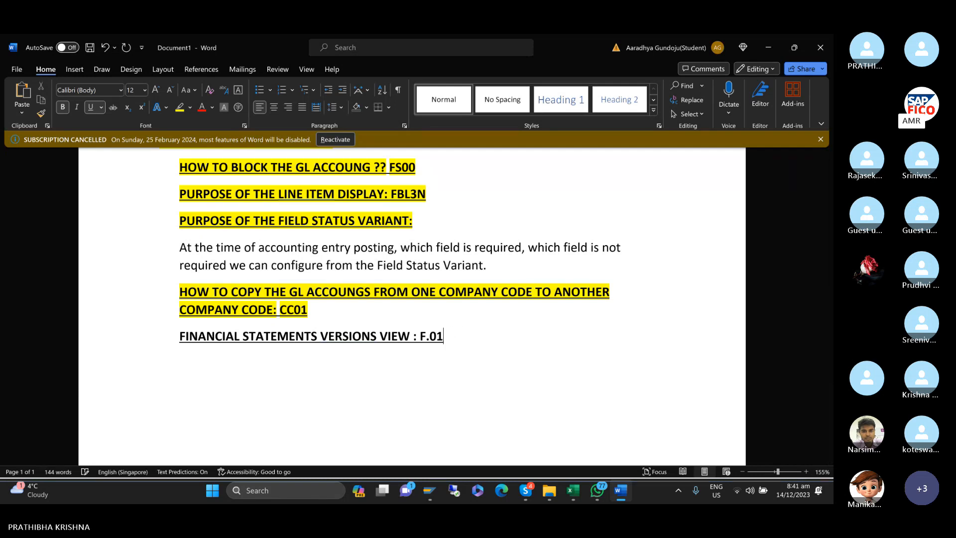
pyautogui.press('Return')
pyautogui.write('HOW T')
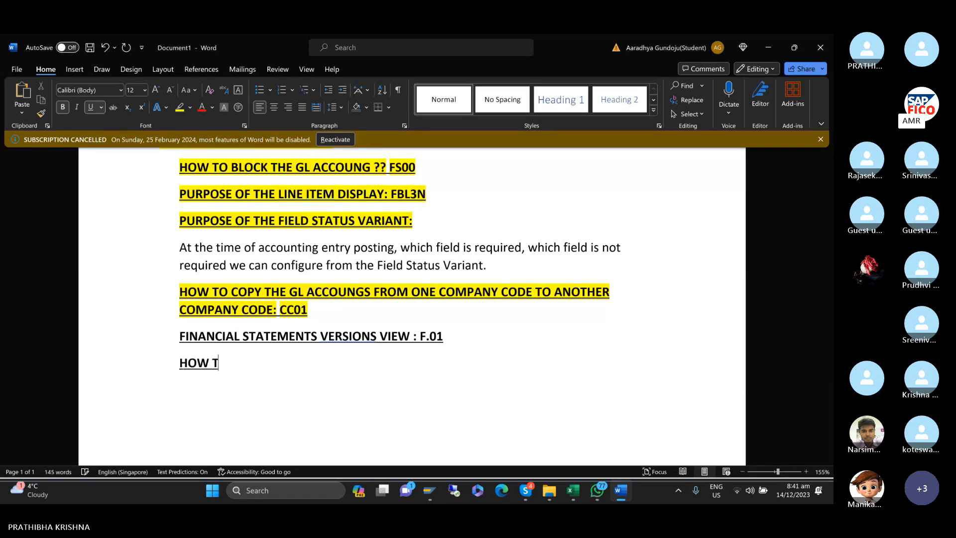
pyautogui.write('O VIEW ')
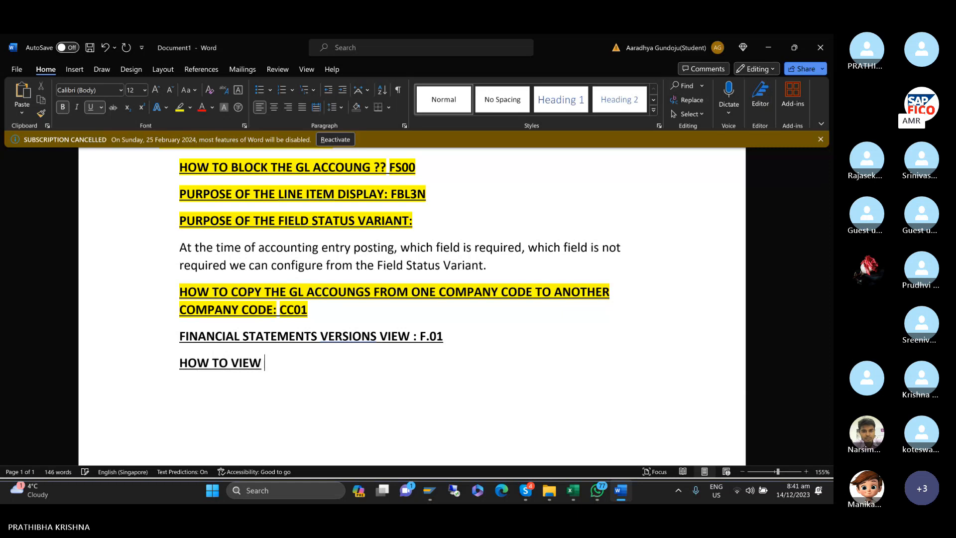
pyautogui.write('THE FINANC')
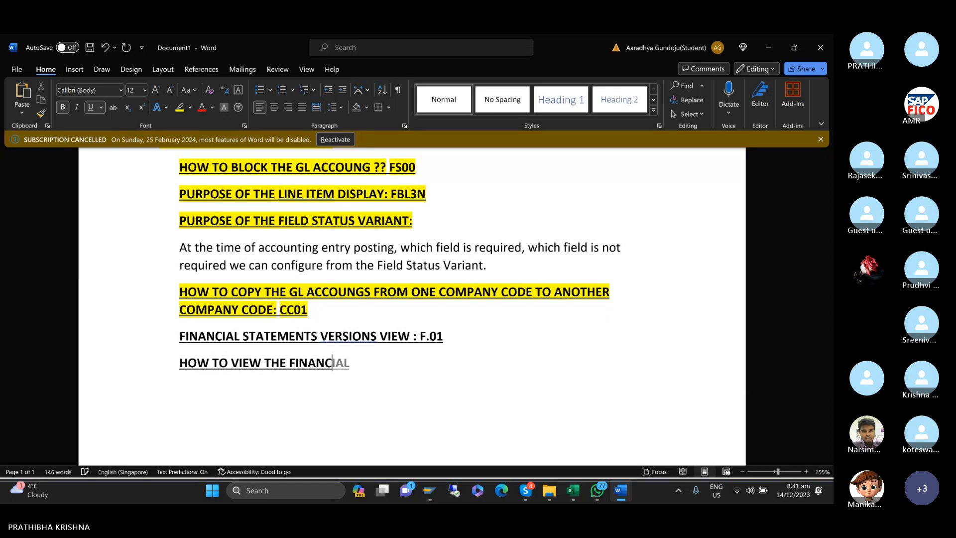
pyautogui.write('IAL S')
pyautogui.press('Tab')
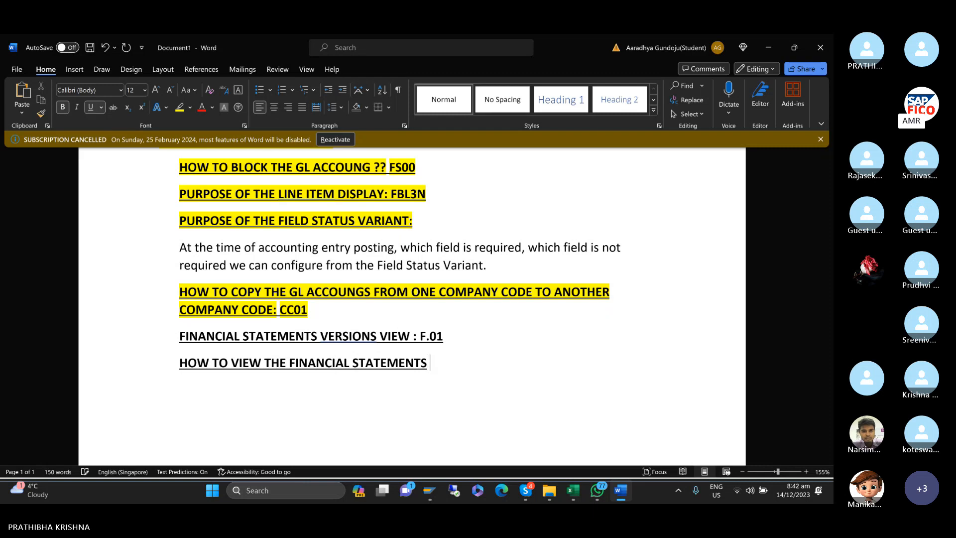
pyautogui.write('?')
# - Start a bulleted list without underlining below the new heading, with Business Area Wise as its first item
pyautogui.press('Return')
pyautogui.write('*')
pyautogui.press('BackSpace')
pyautogui.hotkey('ctrl', 'u')
pyautogui.write('* bU')
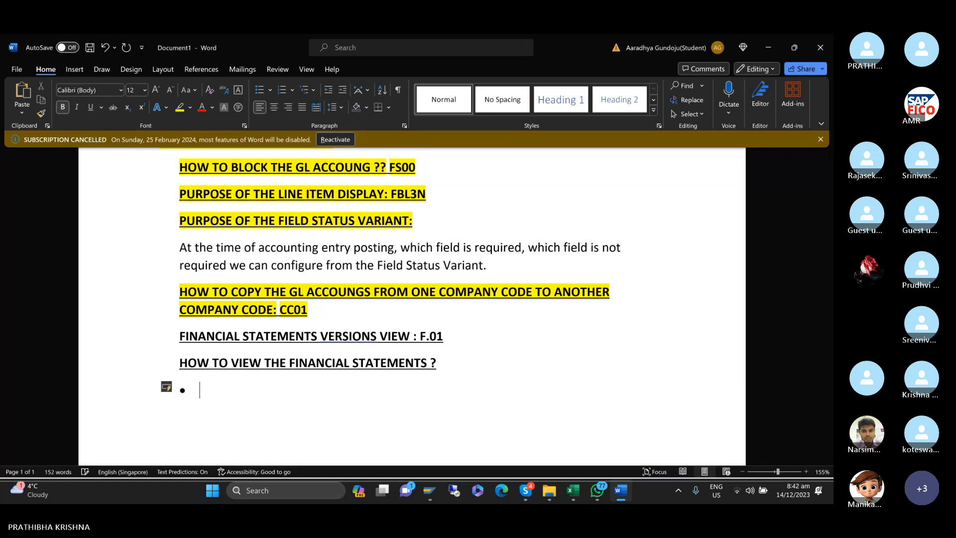
pyautogui.write('SI')
pyautogui.press('BackSpace')
pyautogui.press('BackSpace')
pyautogui.press('BackSpace')
pyautogui.press('BackSpace')
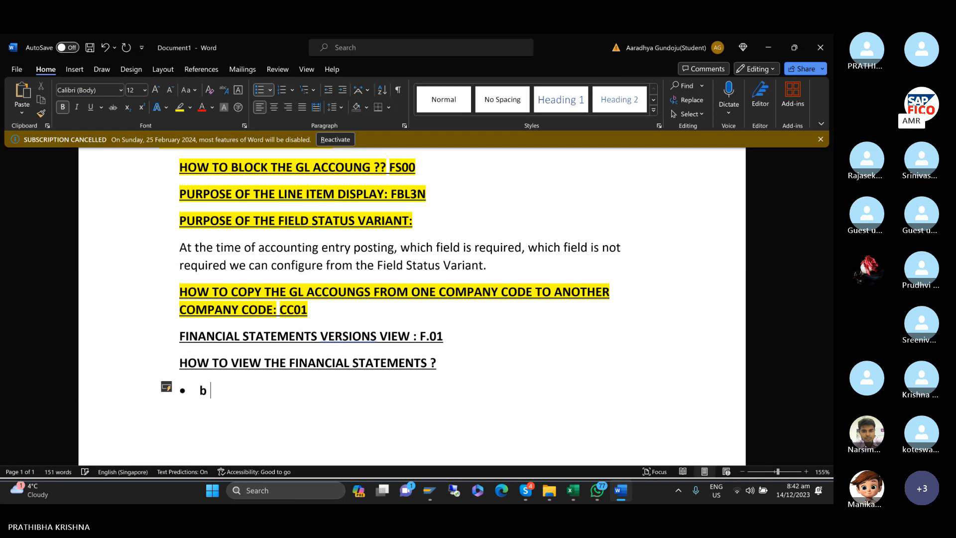
pyautogui.write('Bu')
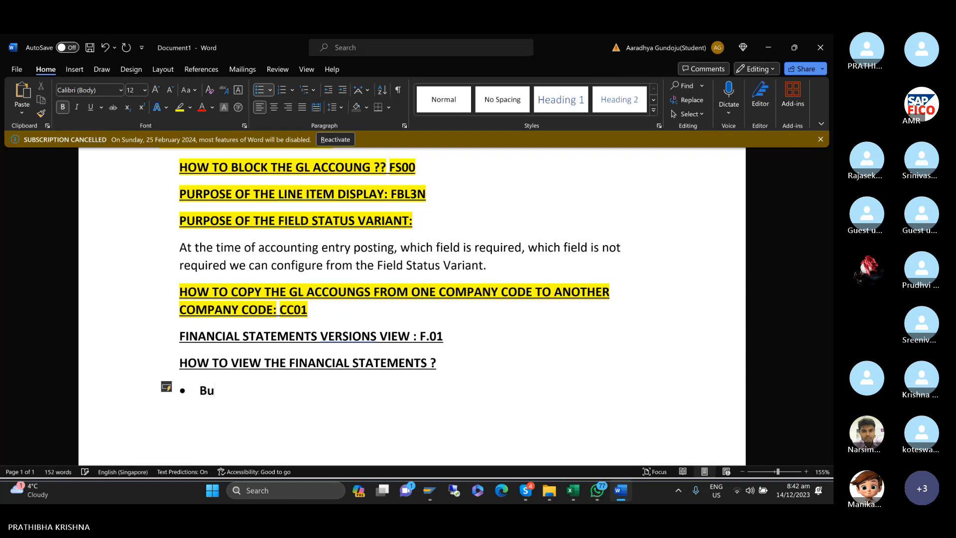
pyautogui.write('siness Are')
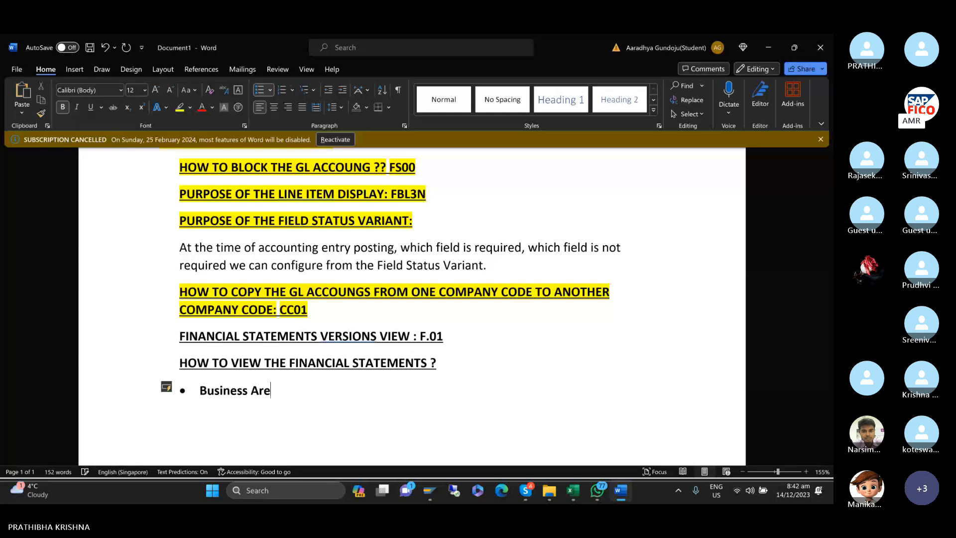
pyautogui.write('a Wise')
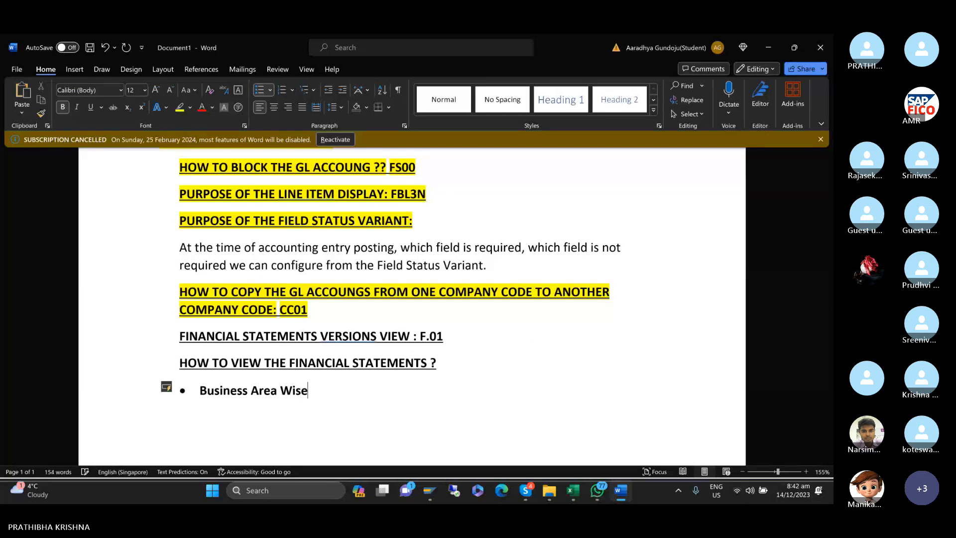
# - Add the bullets GL Accounts Wise and Currency Wise to the financial statements list
pyautogui.press('Return')
pyautogui.write('G')
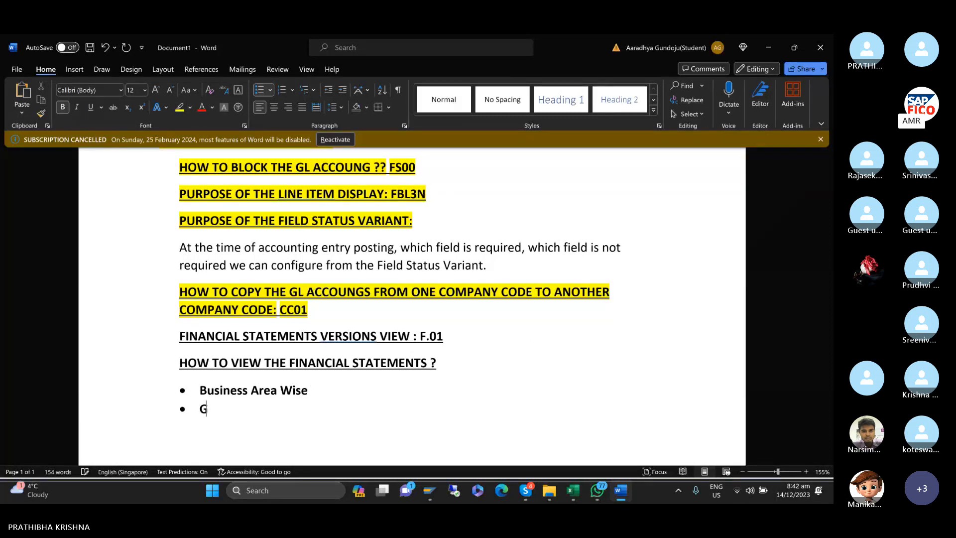
pyautogui.write('L Account')
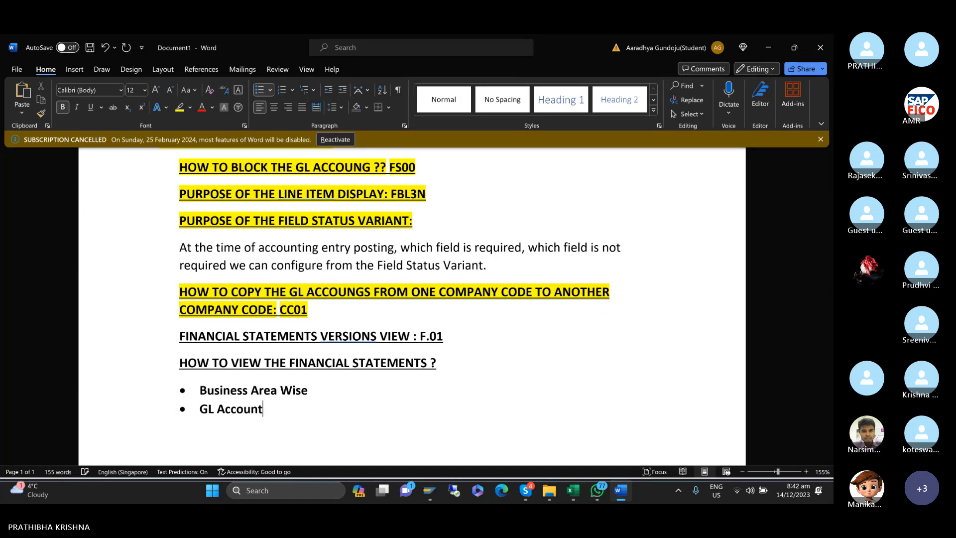
pyautogui.write('s Wise')
pyautogui.press('Return')
pyautogui.scroll(-3, 412, 299)
pyautogui.write('C')
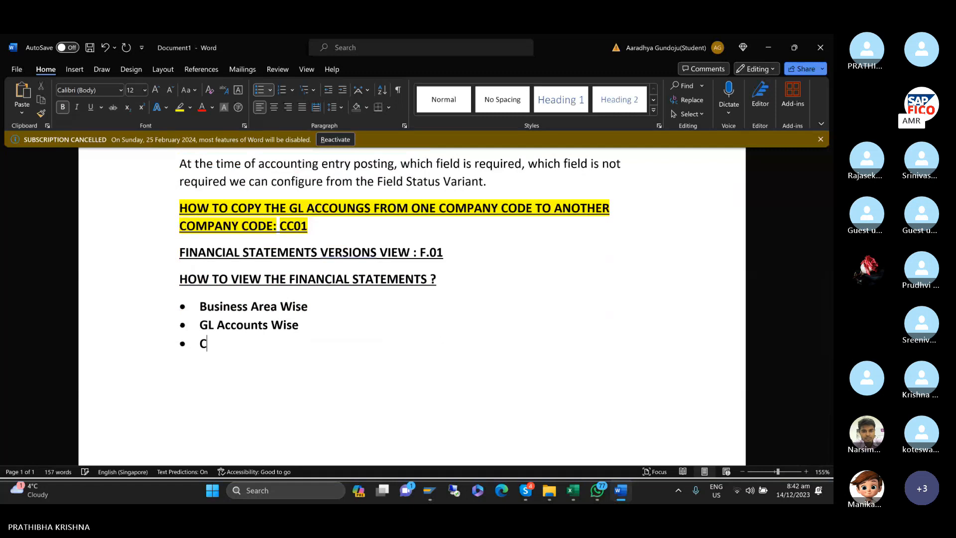
pyautogui.write('urrency Wise')
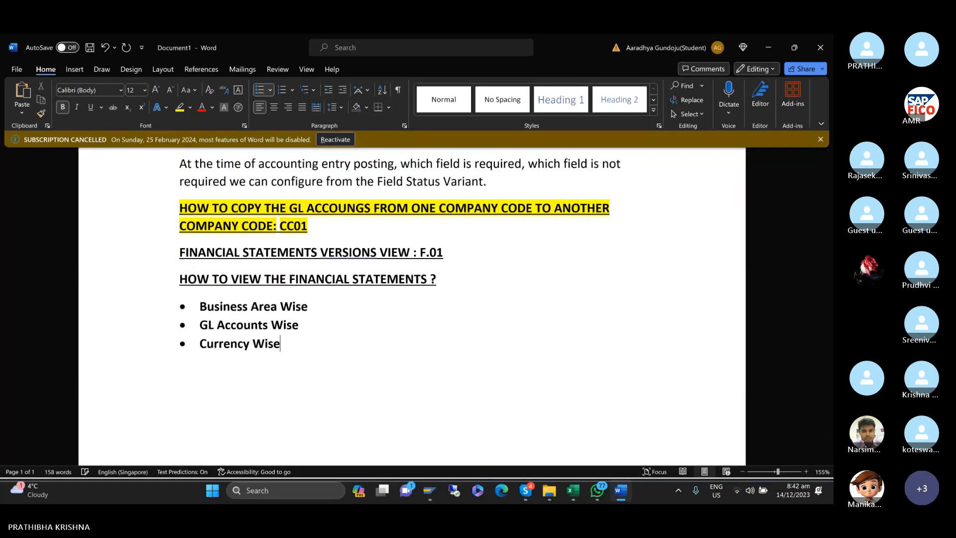
# - Add the bullet Ledgers Wise below Currency Wise
pyautogui.press('Return')
pyautogui.write('L')
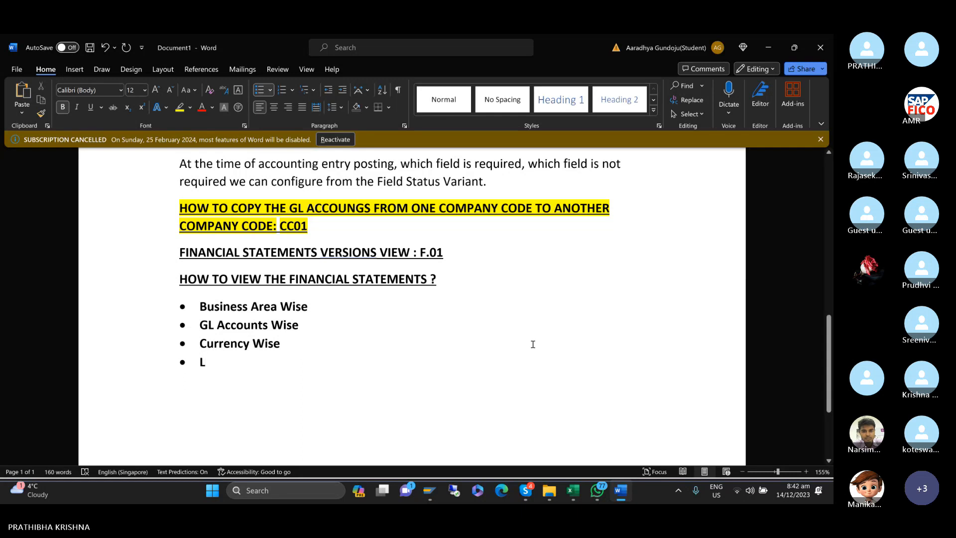
pyautogui.write('edger')
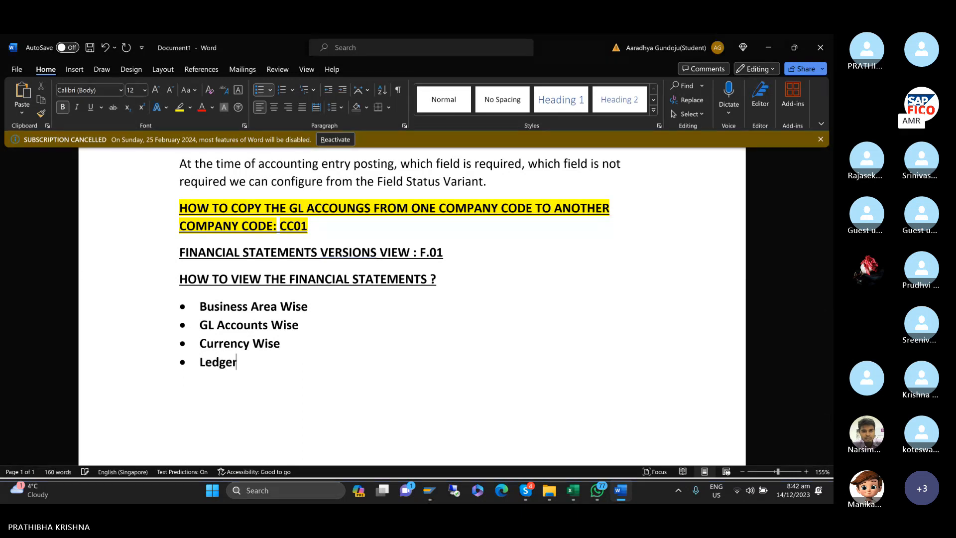
pyautogui.write('s Wise')
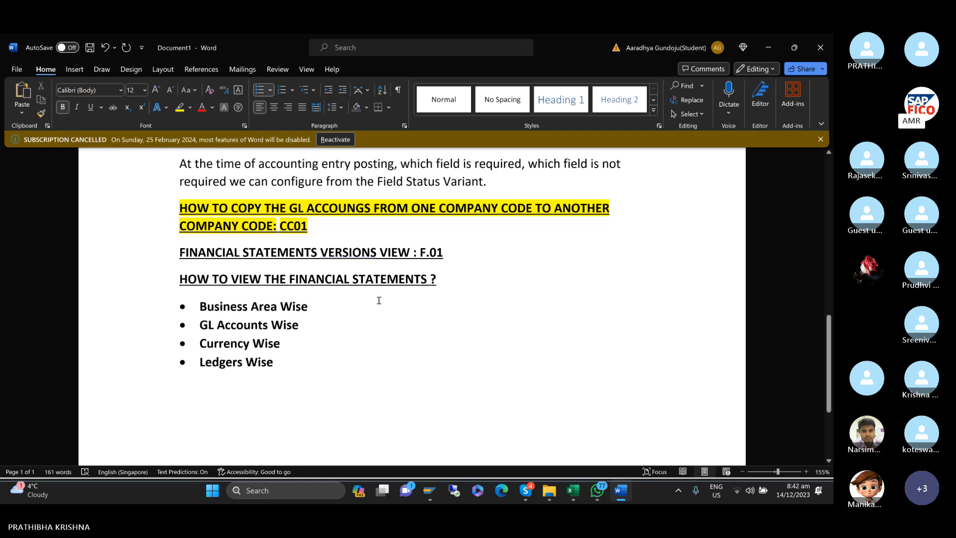
pyautogui.moveTo(195, 305); pyautogui.dragTo(302, 375)
pyautogui.click(298, 364)
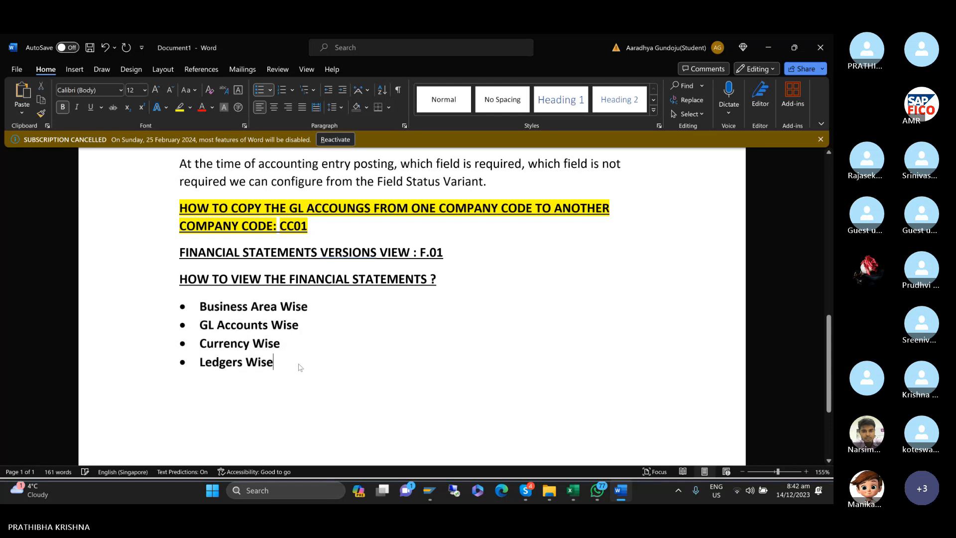
# - Add the bullet Periods Wise below Ledgers Wise, correcting stray letters in both lines
pyautogui.press('Return')
pyautogui.write('P')
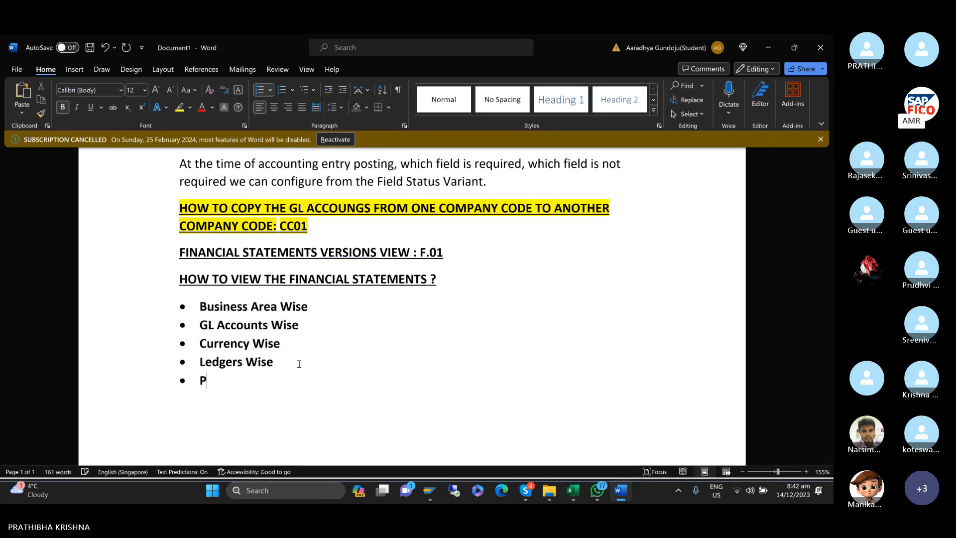
pyautogui.write('eriods wis')
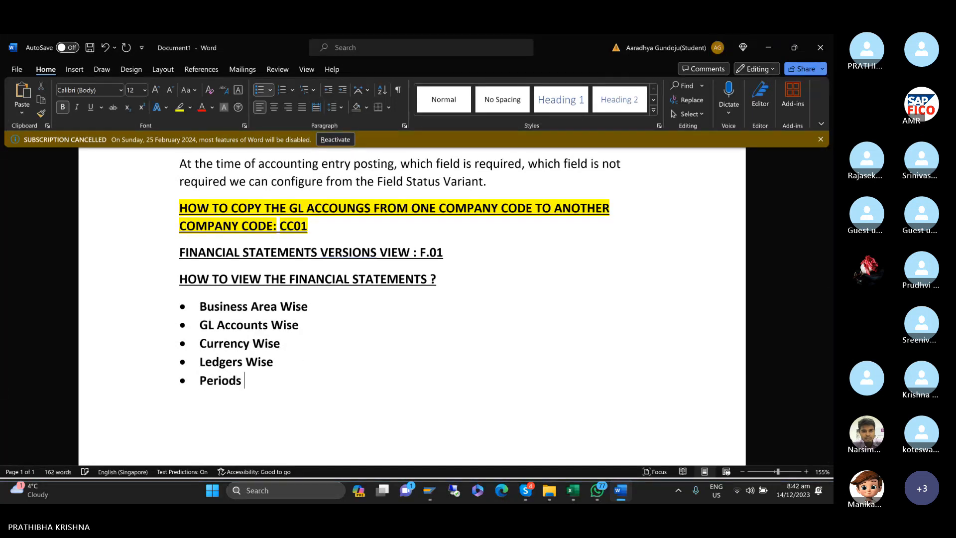
pyautogui.press('BackSpace')
pyautogui.press('BackSpace')
pyautogui.press('BackSpace')
pyautogui.write('W')
pyautogui.click(298, 364)
pyautogui.write('ise')
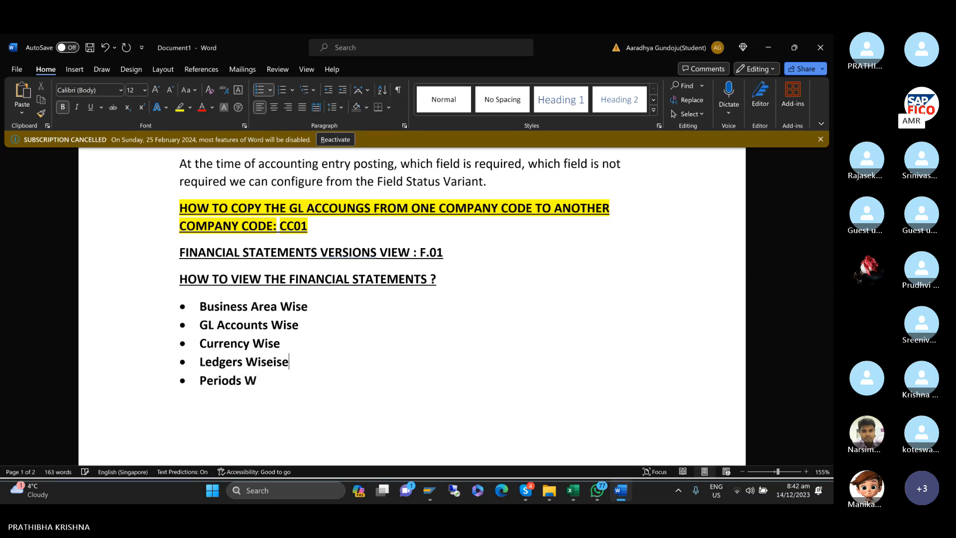
pyautogui.press('BackSpace')
pyautogui.press('BackSpace')
pyautogui.press('BackSpace')
pyautogui.write('ise')
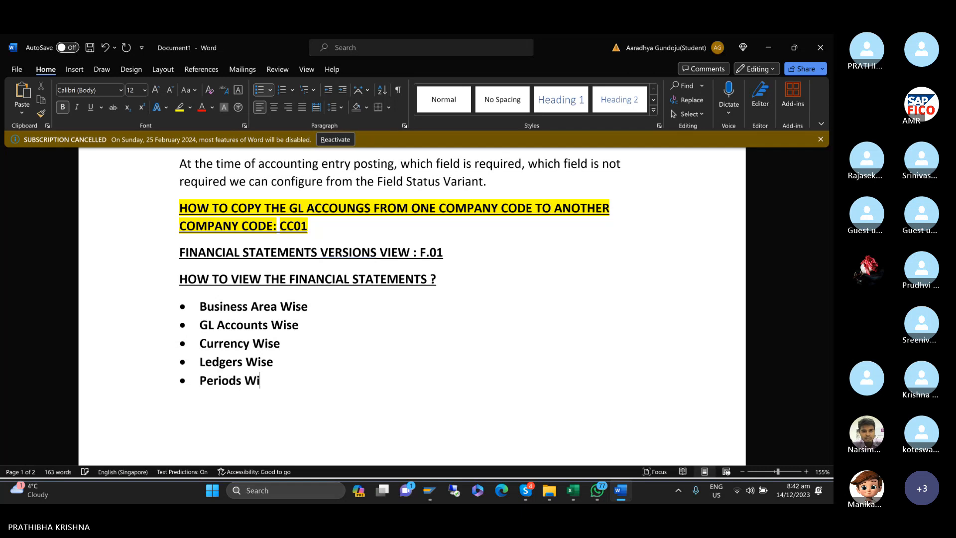
# - Add the bullet Functional Area Wise below Periods Wise
pyautogui.press('Return')
pyautogui.write('fu')
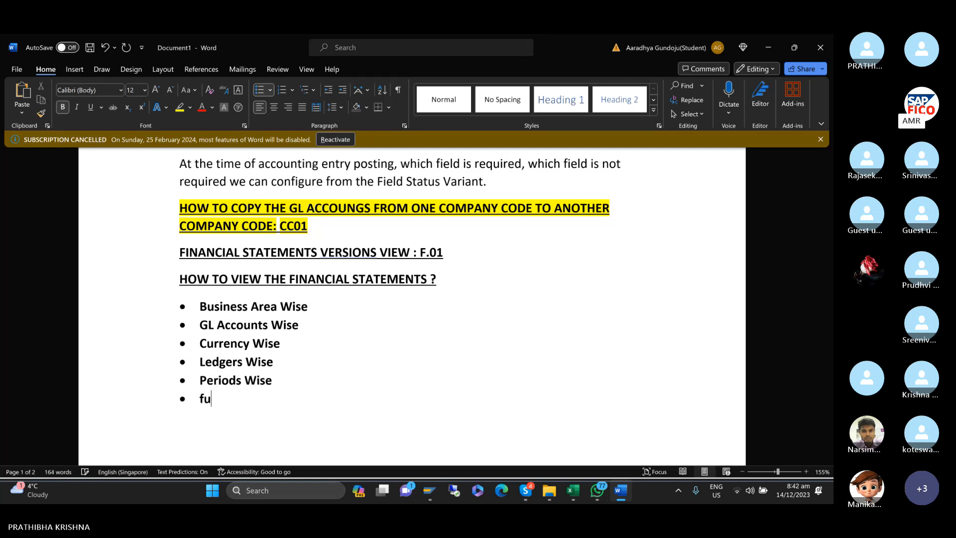
pyautogui.press('BackSpace')
pyautogui.press('BackSpace')
pyautogui.write('Func')
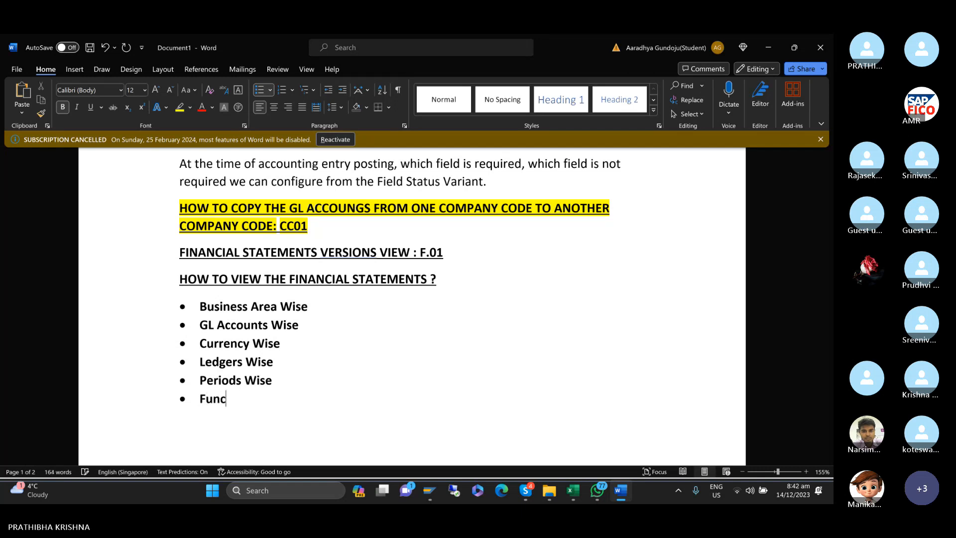
pyautogui.write('tional Area Wise')
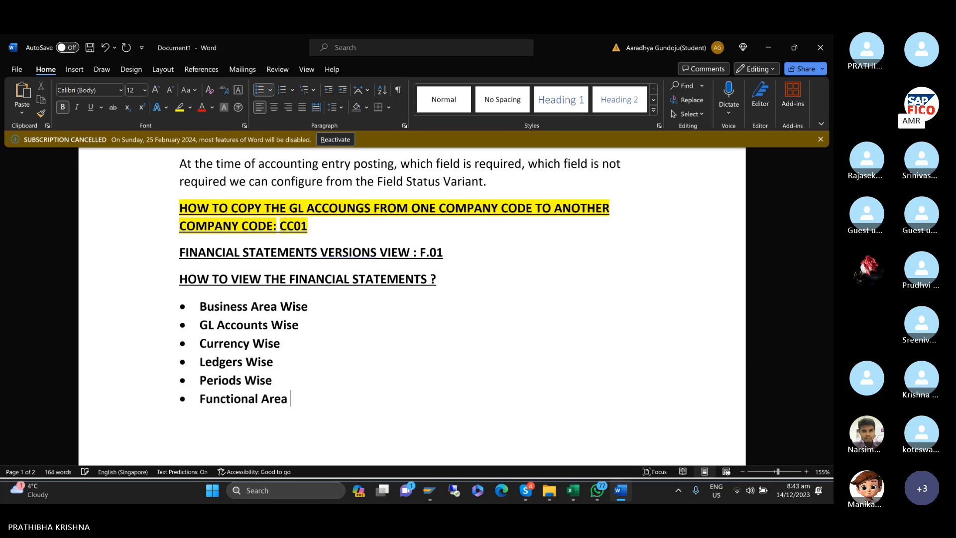
# - Add the bullets Profit Center Wise and Segment Wise, and end the bulleted list after them
pyautogui.press('Return')
pyautogui.write('P')
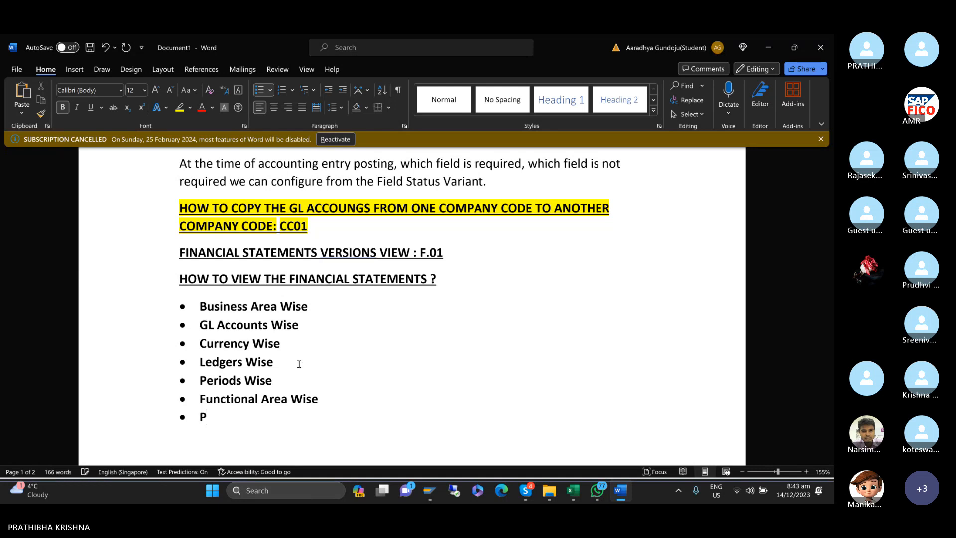
pyautogui.write('rofit ')
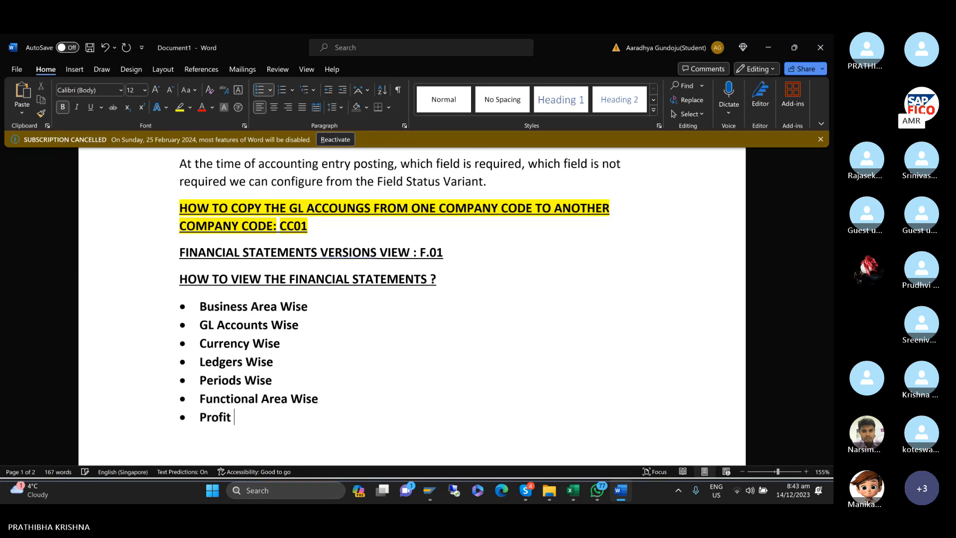
pyautogui.write('Center Wi')
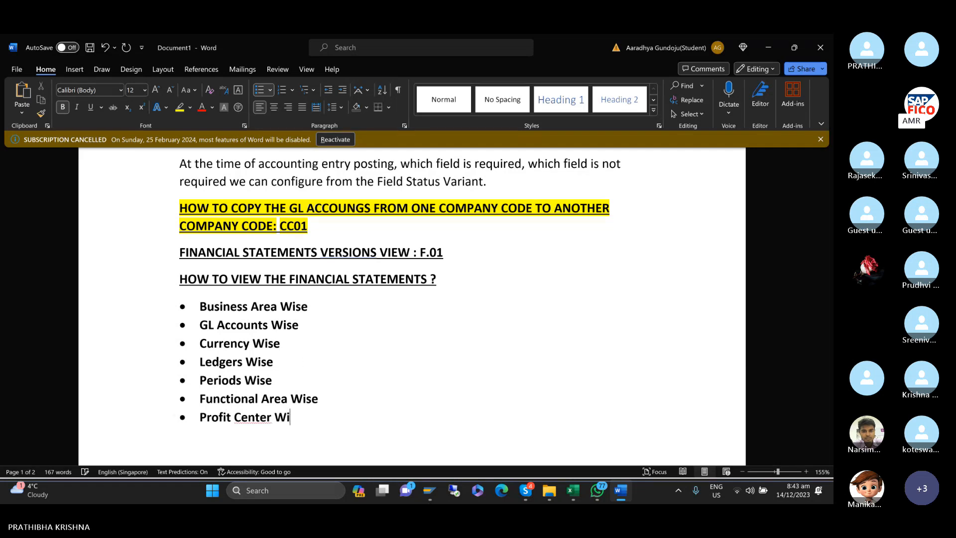
pyautogui.write('se')
pyautogui.press('Return')
pyautogui.scroll(-4, 412, 305)
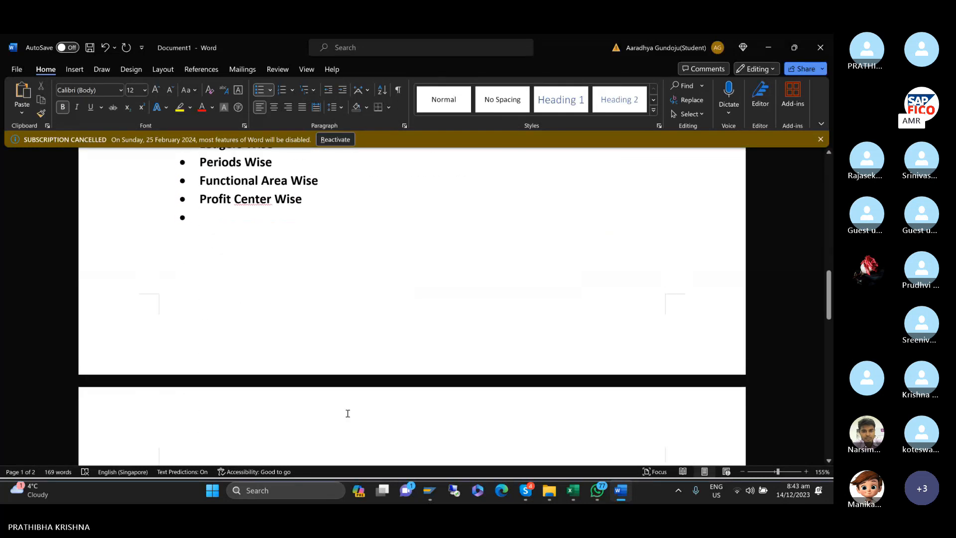
pyautogui.write('Segment ')
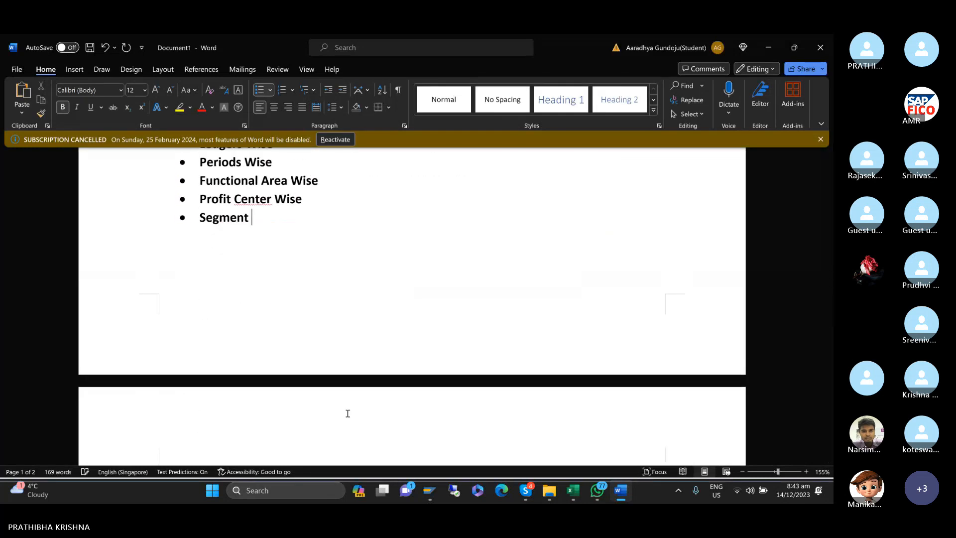
pyautogui.write('Wise')
pyautogui.press('Return')
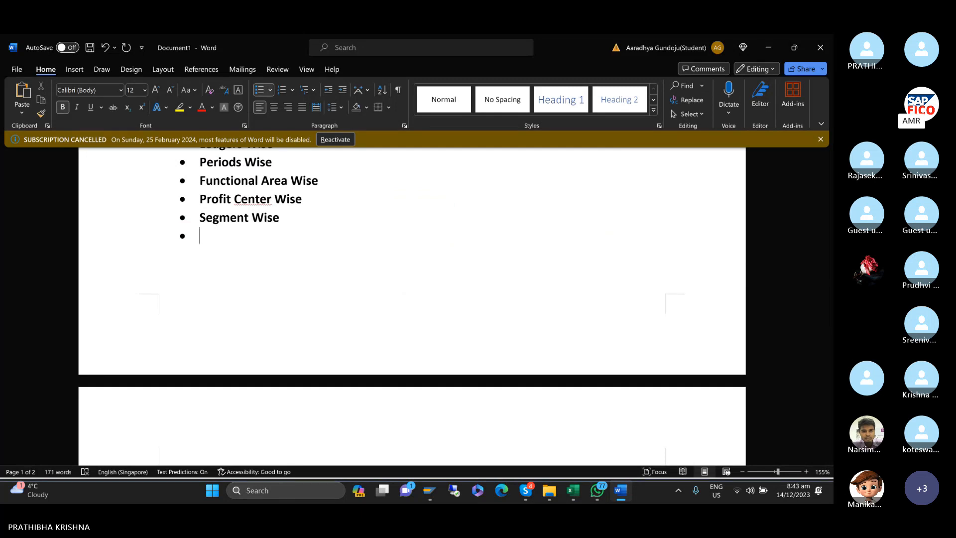
pyautogui.press('BackSpace')
# - Remove the bold formatting from the whole bulleted list, Business Area Wise through Segment Wise
pyautogui.scroll(3, 234, 314)
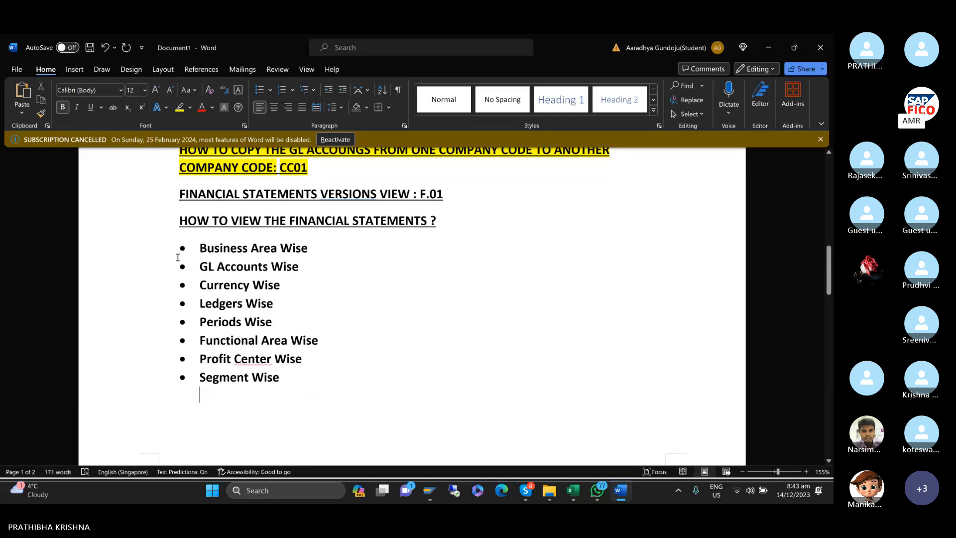
pyautogui.moveTo(178, 248); pyautogui.dragTo(293, 414)
pyautogui.hotkey('ctrl', 'b')
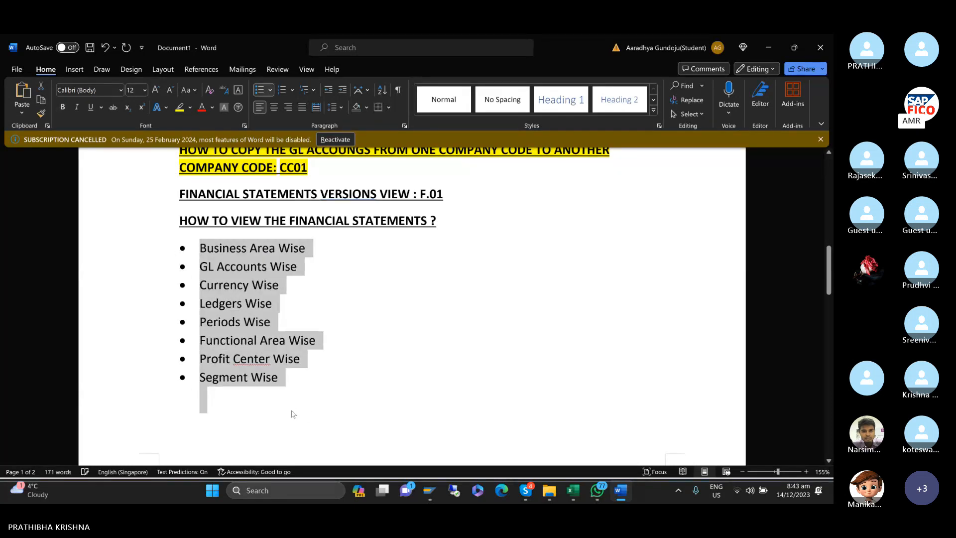
# - Replace the flagged word Center in the Profit Center Wise bullet with the suggested spelling Centre
pyautogui.click(258, 364)
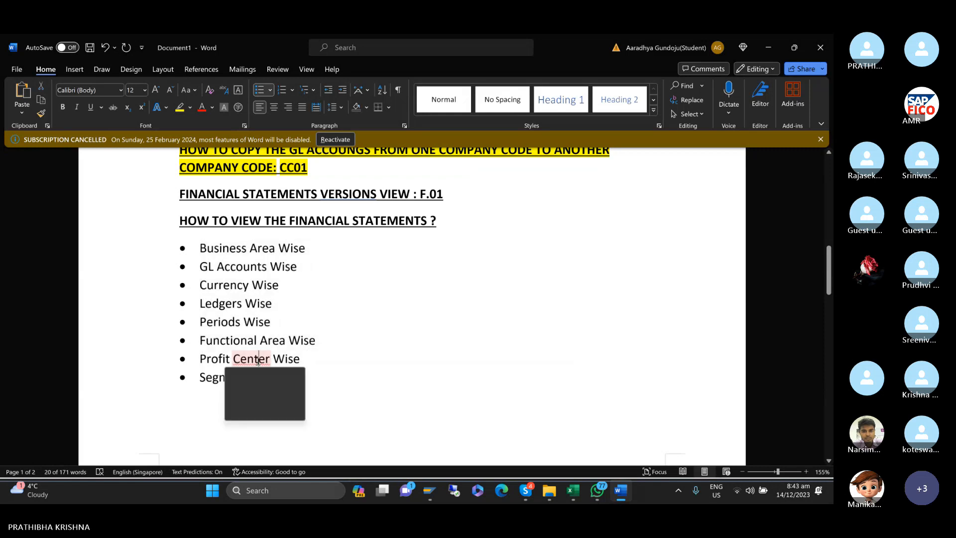
pyautogui.rightClick(259, 364)
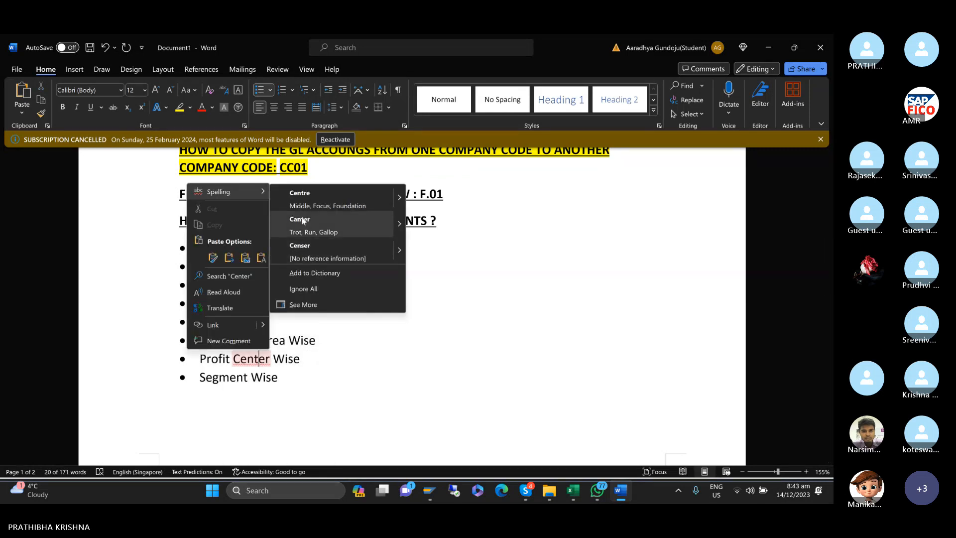
pyautogui.click(298, 197)
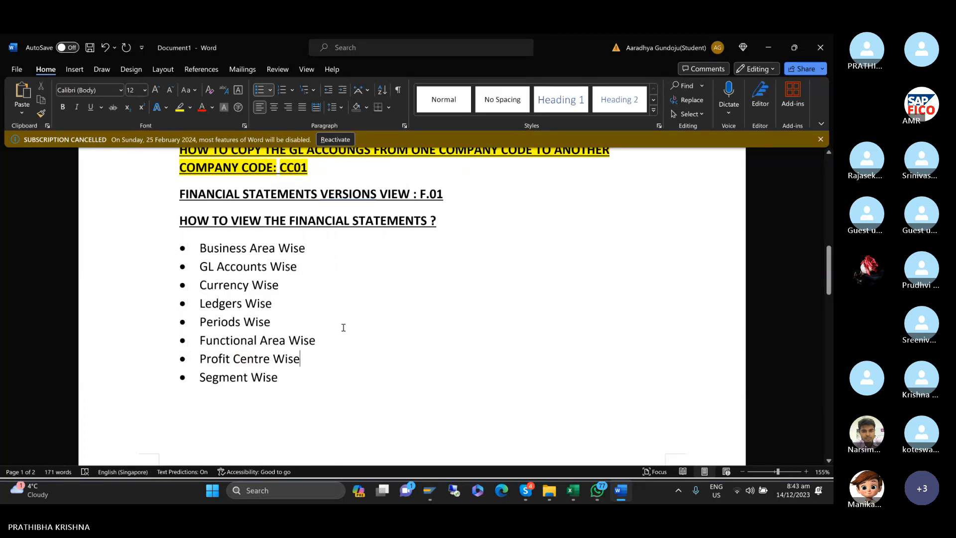
# - Change the word Centre in the Profit Centre Wise bullet back to Center
pyautogui.press('Left')
pyautogui.press('Left')
pyautogui.press('Left')
pyautogui.press('Left')
pyautogui.press('Left')
pyautogui.press('BackSpace')
pyautogui.press('BackSpace')
pyautogui.write('er')
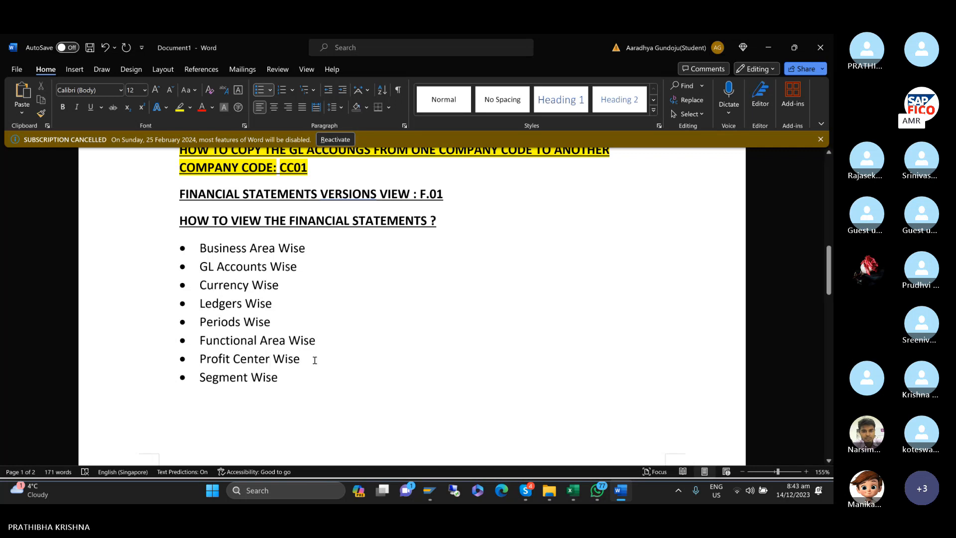
# - Turn the highlighted headings on deleting the GL account, DELETE GL ACCOUNT : OBR2 and HOW TO COPY GL ACCOUNT ?? into bullets
pyautogui.scroll(3, 315, 360)
pyautogui.scroll(18, 315, 359)
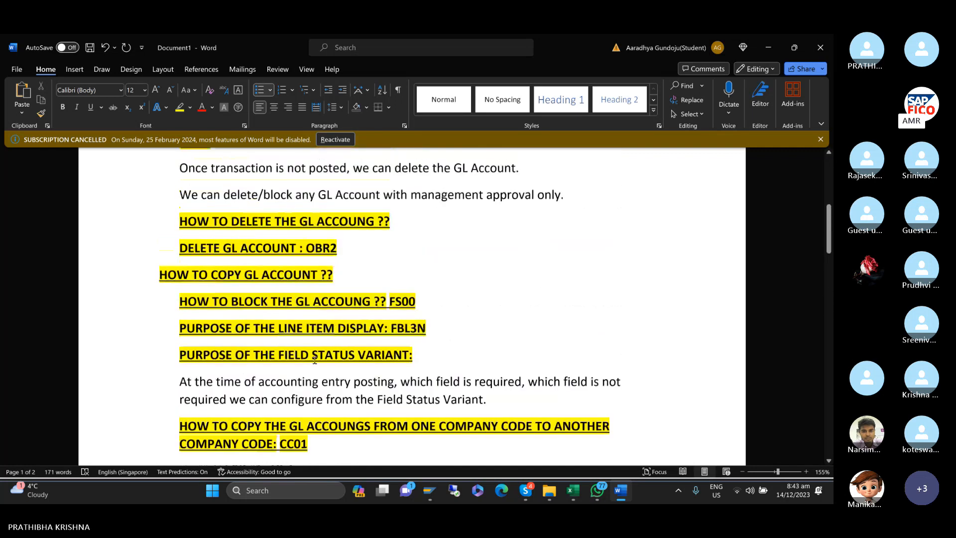
pyautogui.scroll(-3, 315, 360)
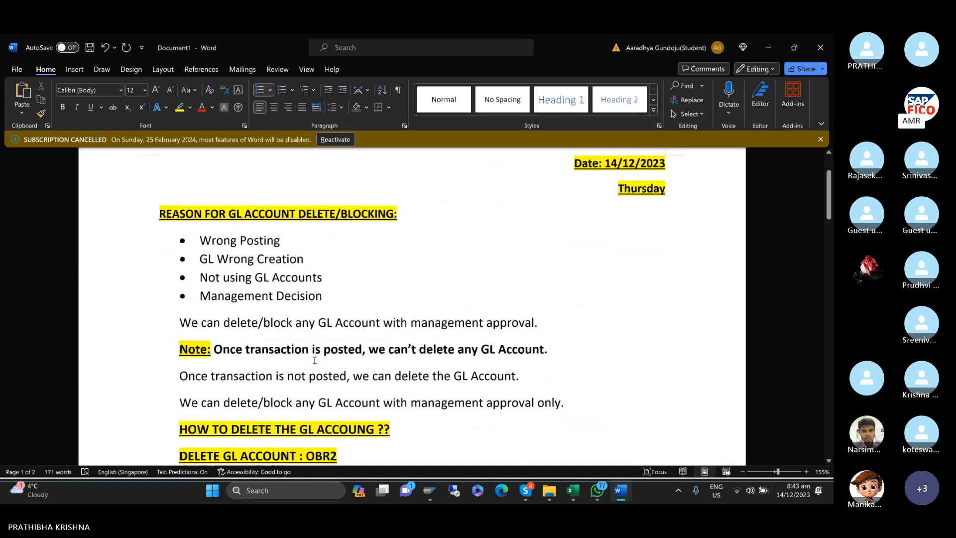
pyautogui.scroll(-5, 315, 360)
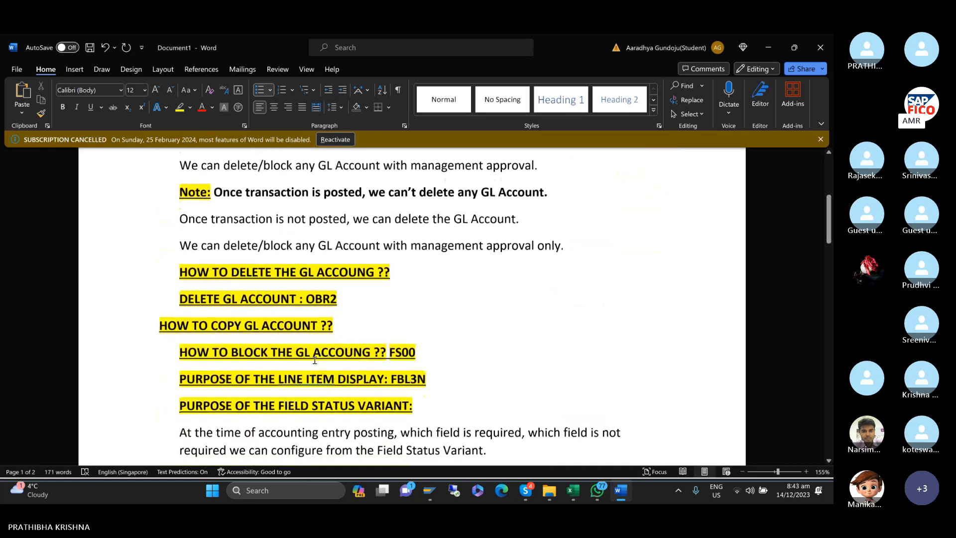
pyautogui.click(178, 274)
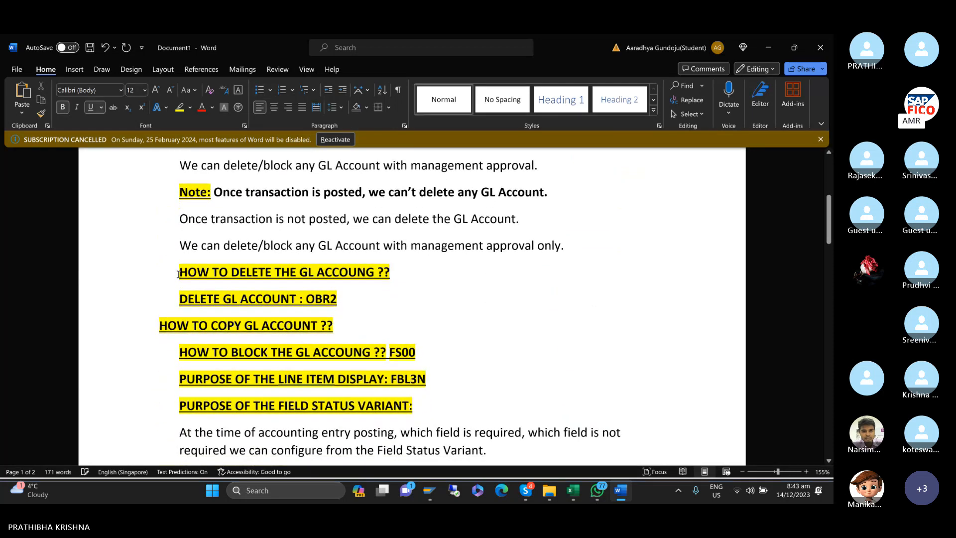
pyautogui.write('*')
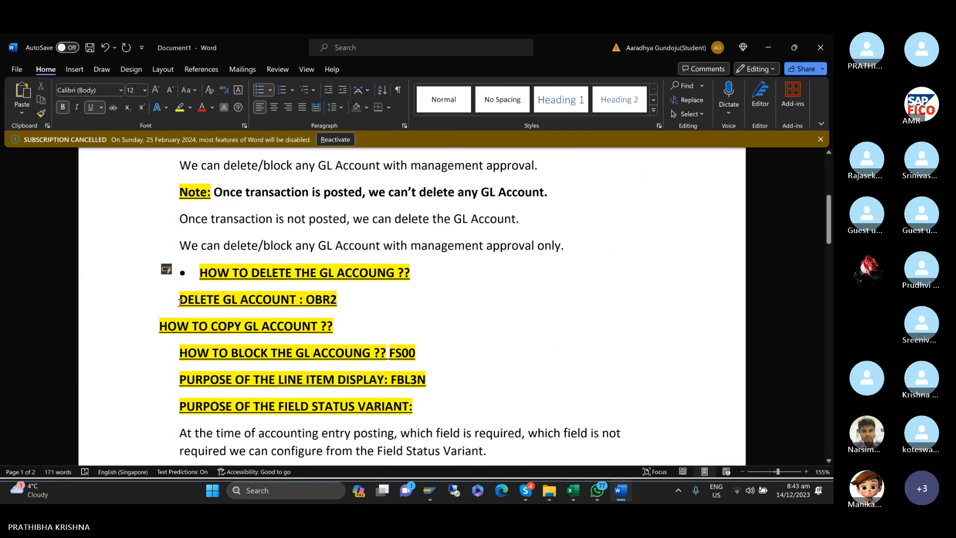
pyautogui.click(179, 302)
pyautogui.write('*')
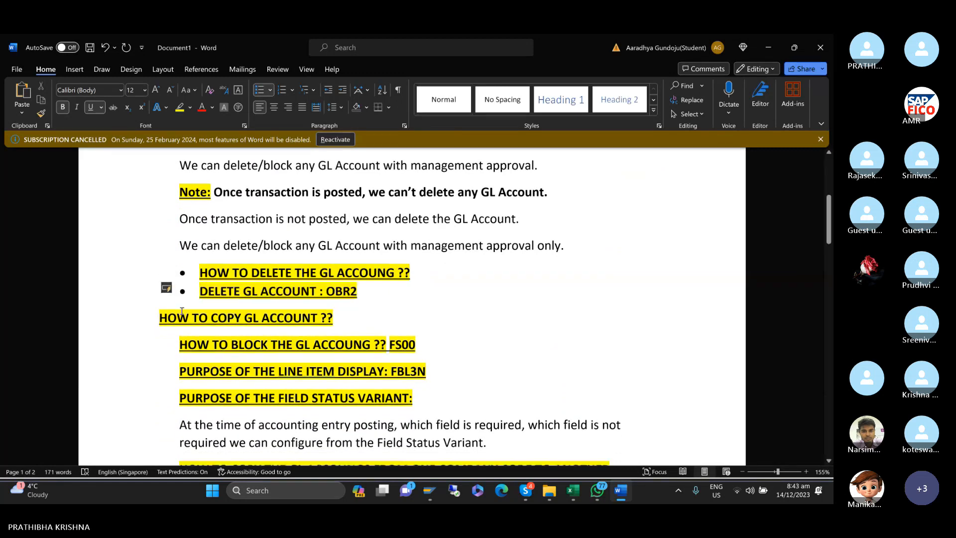
pyautogui.click(160, 317)
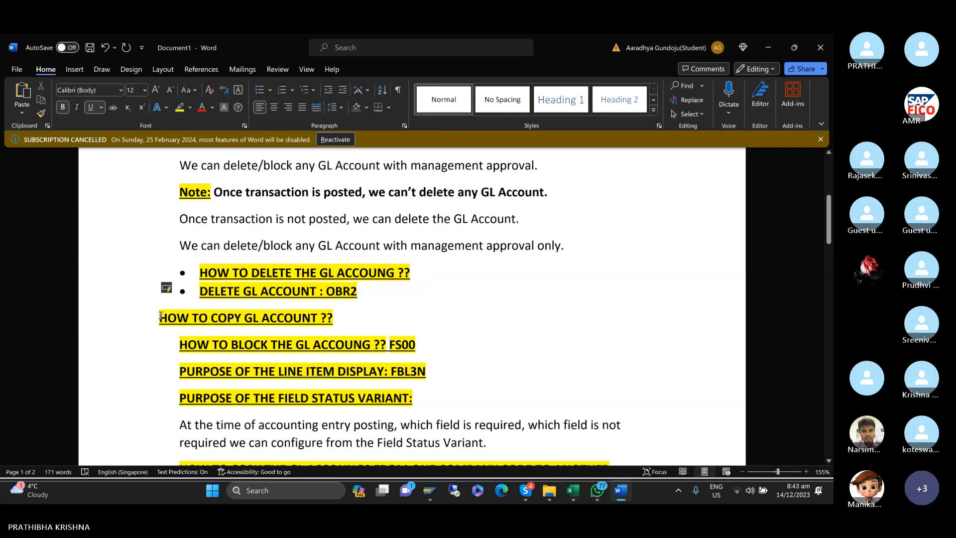
pyautogui.write('*')
pyautogui.scroll(-1, 412, 307)
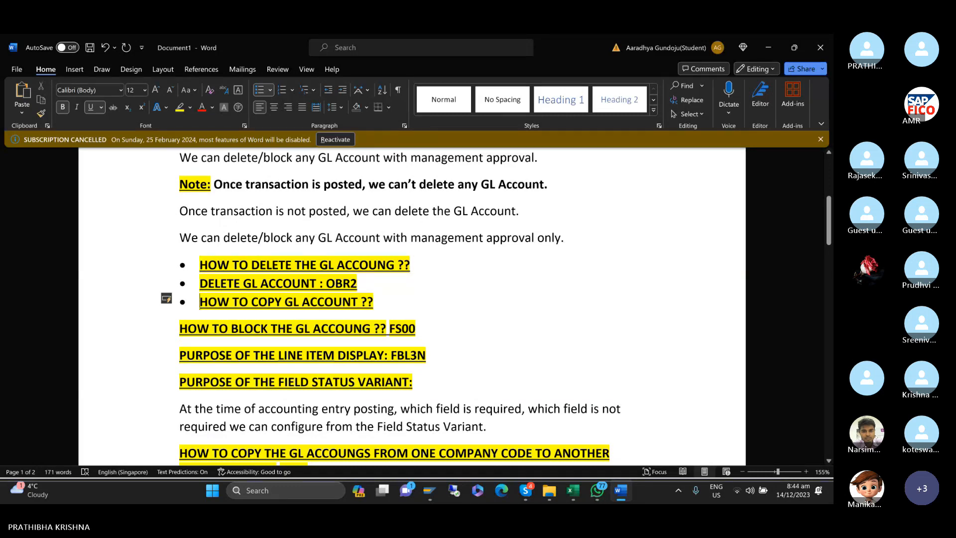
# - Insert an empty line without a bullet between DELETE GL ACCOUNT : OBR2 and HOW TO COPY GL ACCOUNT ??
pyautogui.click(393, 276)
pyautogui.press('Return')
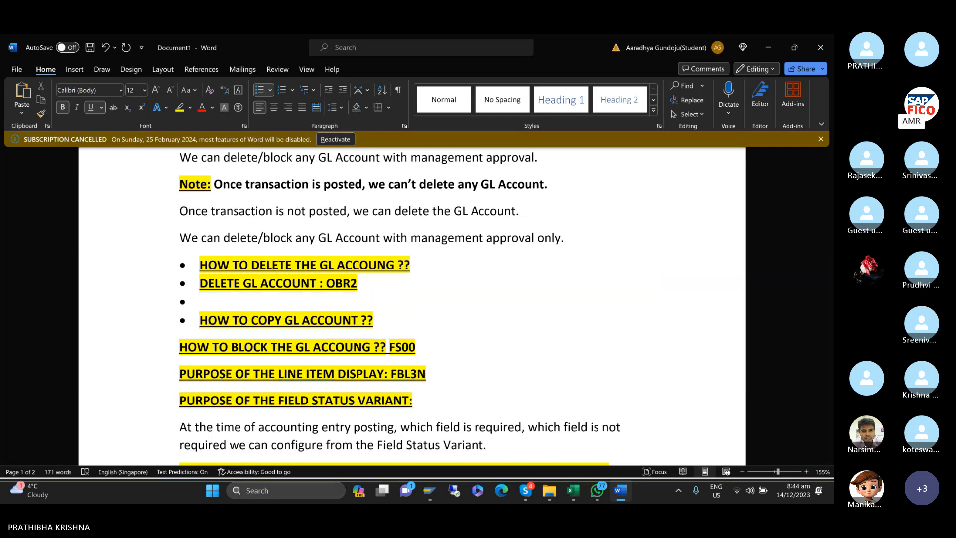
pyautogui.click(683, 139)
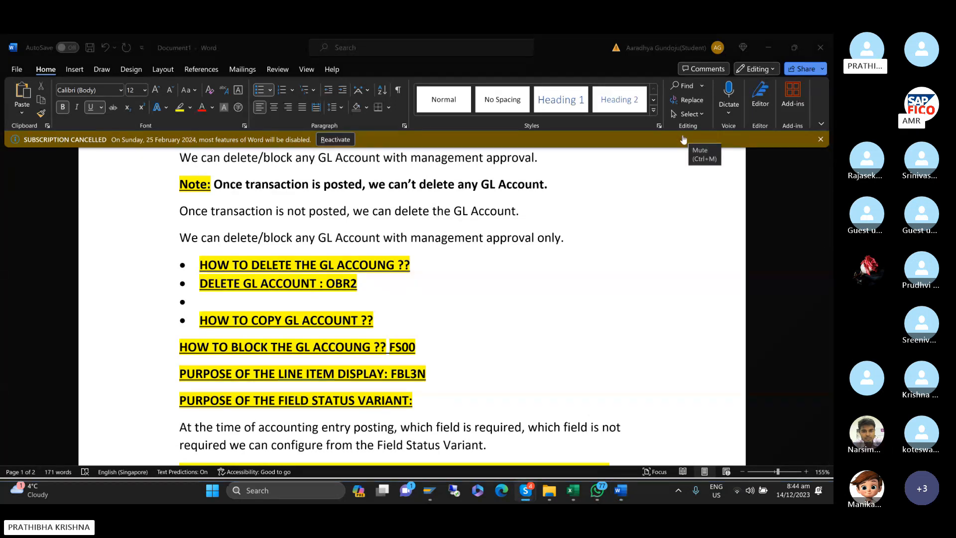
pyautogui.click(214, 298)
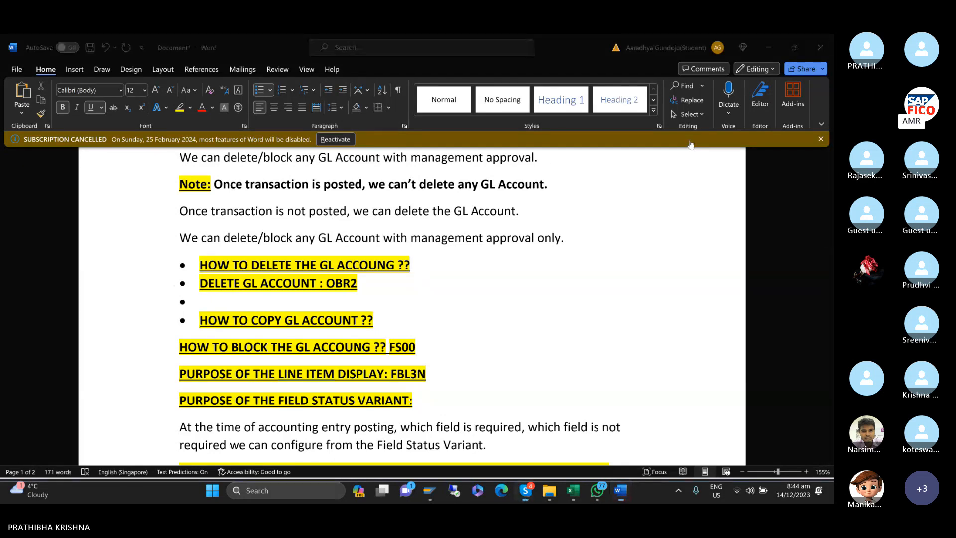
pyautogui.click(197, 301)
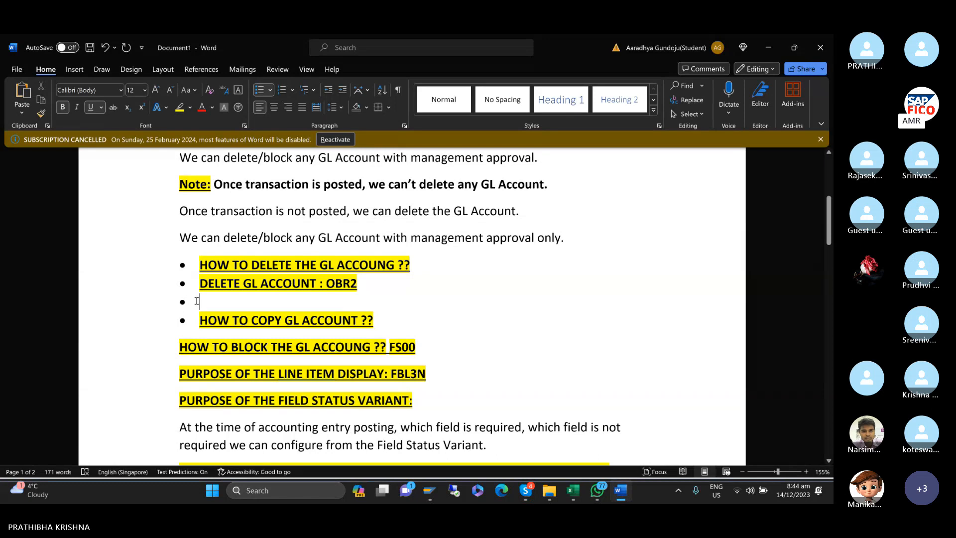
pyautogui.press('BackSpace')
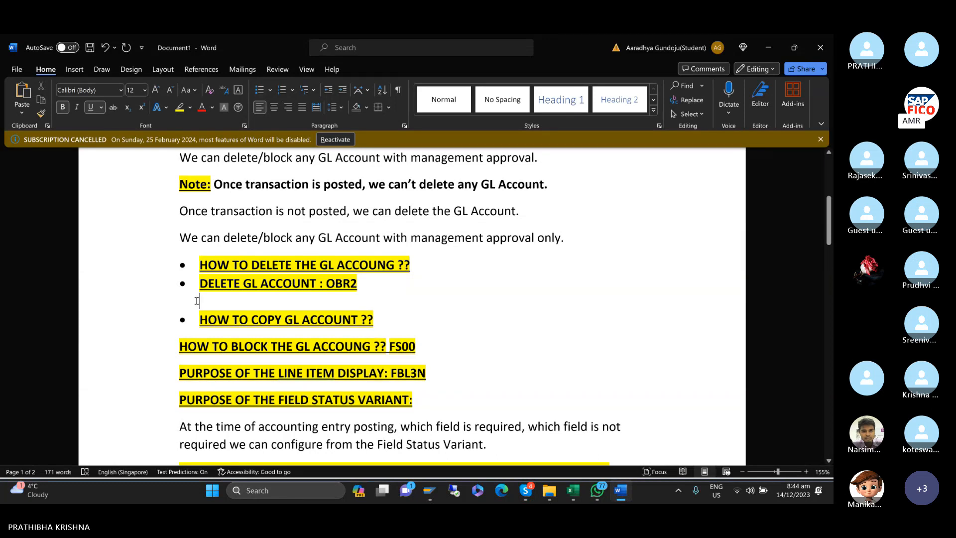
# - Turn the headings on blocking the GL account (FS00) and PURPOSE OF THE LINE ITEM DISPLAY: FBL3N into bullets
pyautogui.click(175, 346)
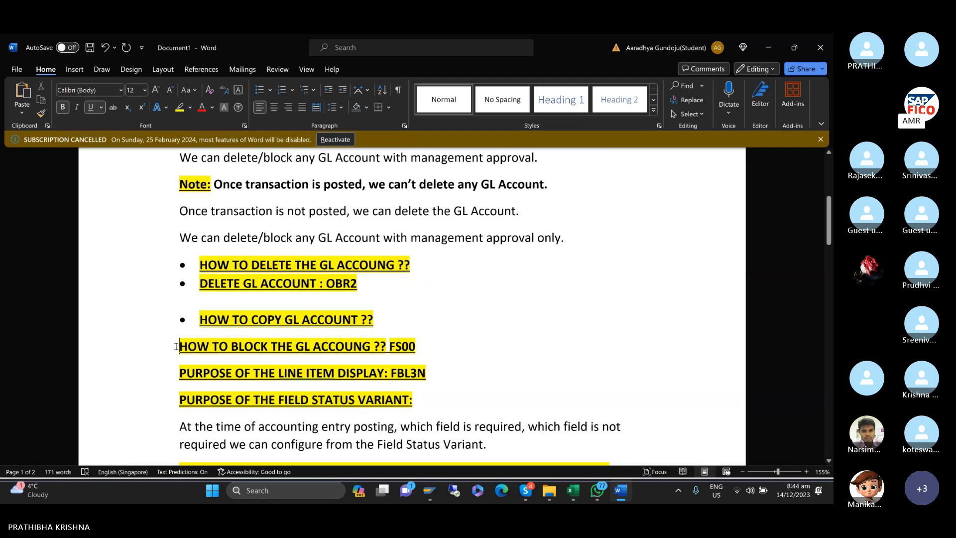
pyautogui.write('*')
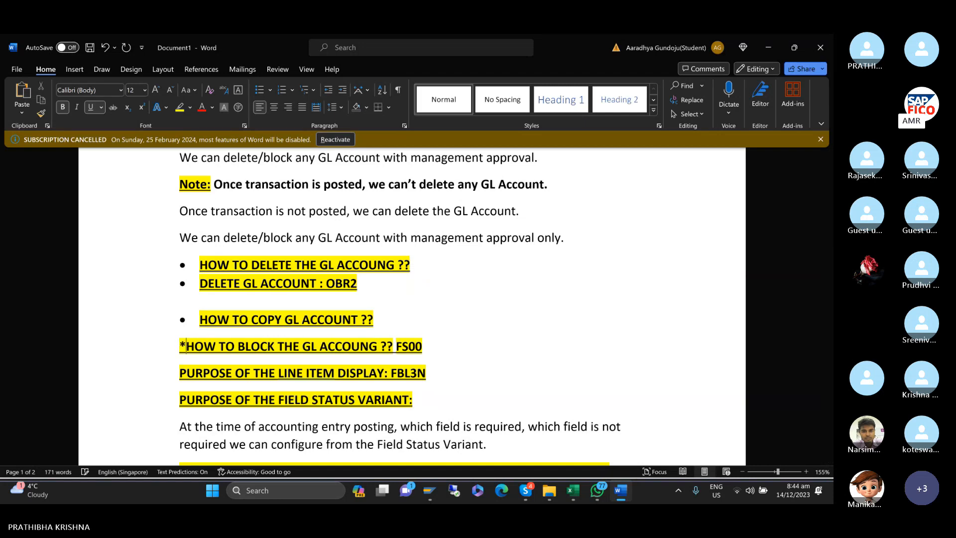
pyautogui.click(178, 381)
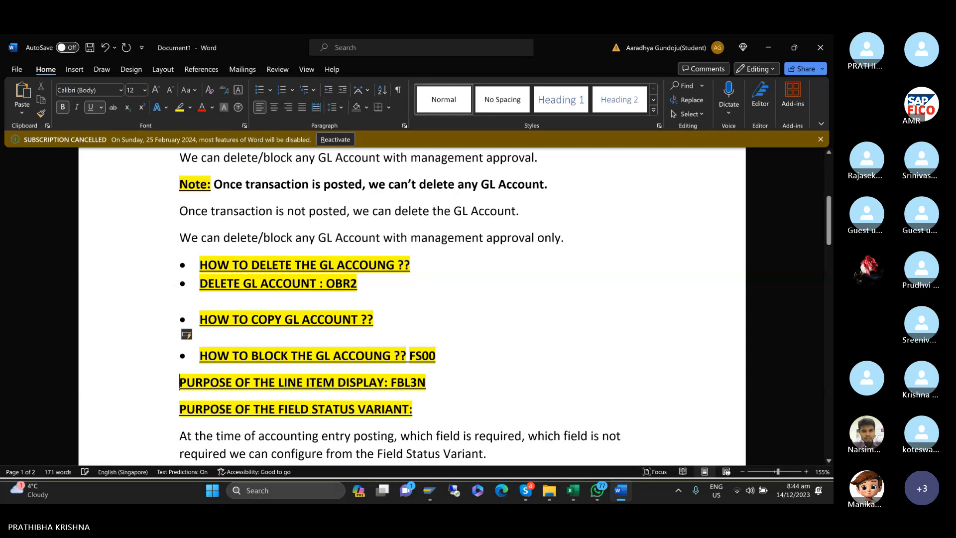
pyautogui.write('*')
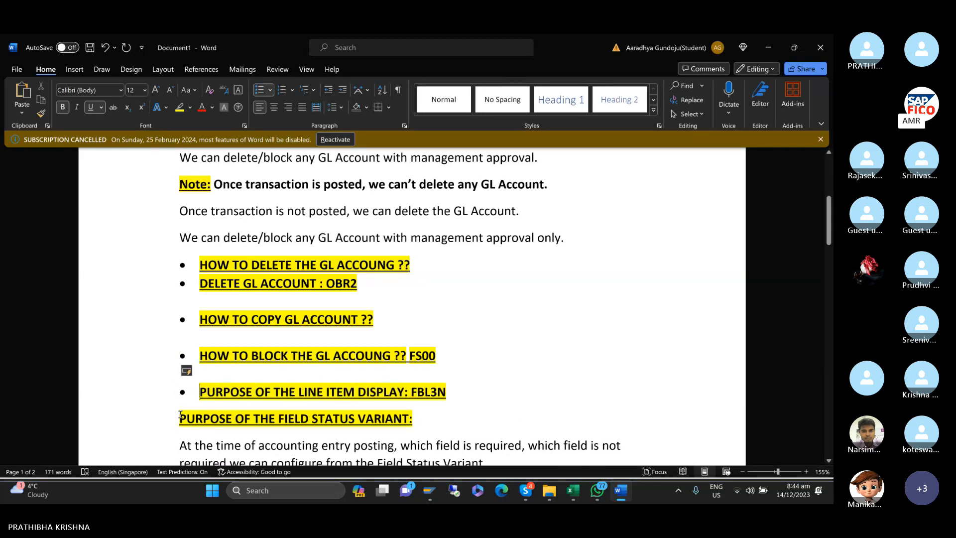
pyautogui.hotkey('shift', 'End')
pyautogui.write('*')
pyautogui.press('BackSpace')
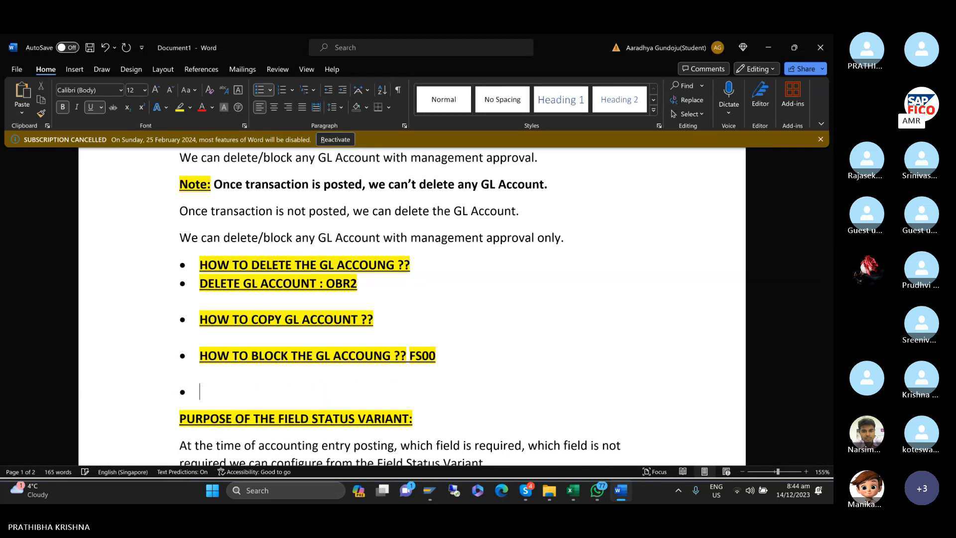
pyautogui.hotkey('ctrl', 'z')
pyautogui.hotkey('ctrl', 'z')
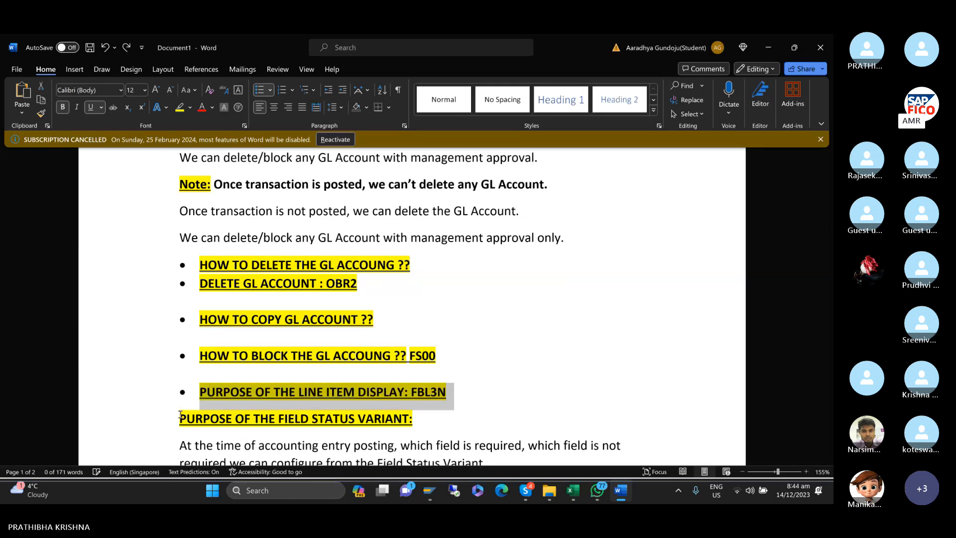
pyautogui.click(487, 393)
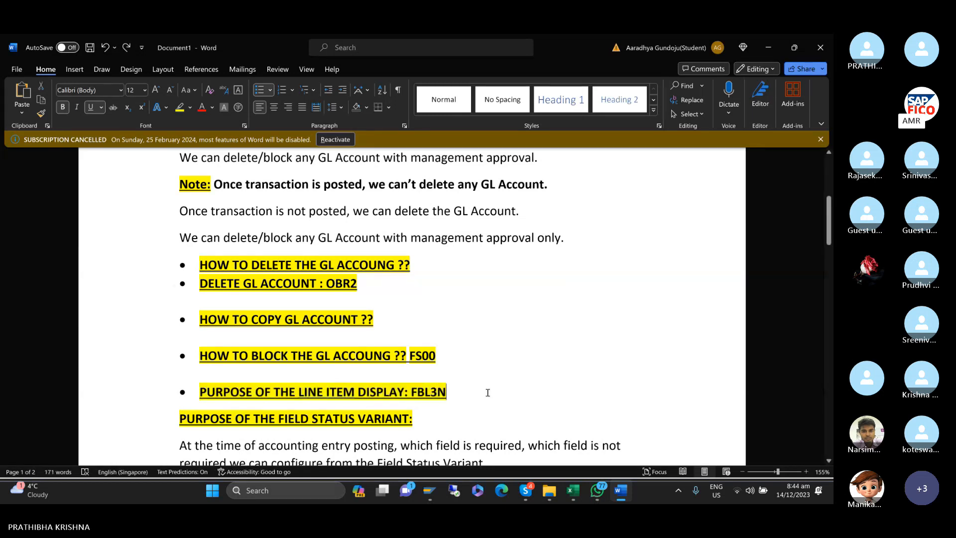
# - Turn the heading PURPOSE OF THE FIELD STATUS VARIANT: into a bullet
pyautogui.press('Down')
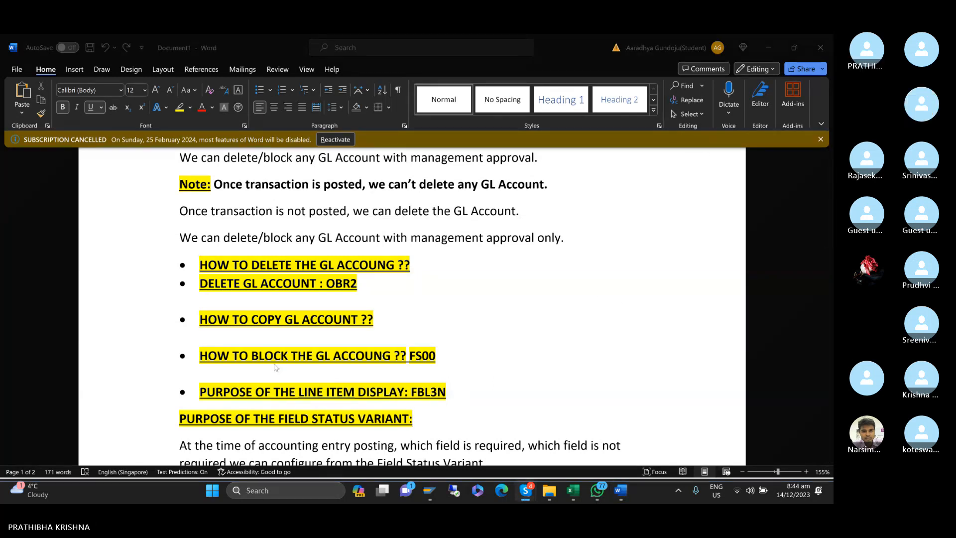
pyautogui.click(181, 418)
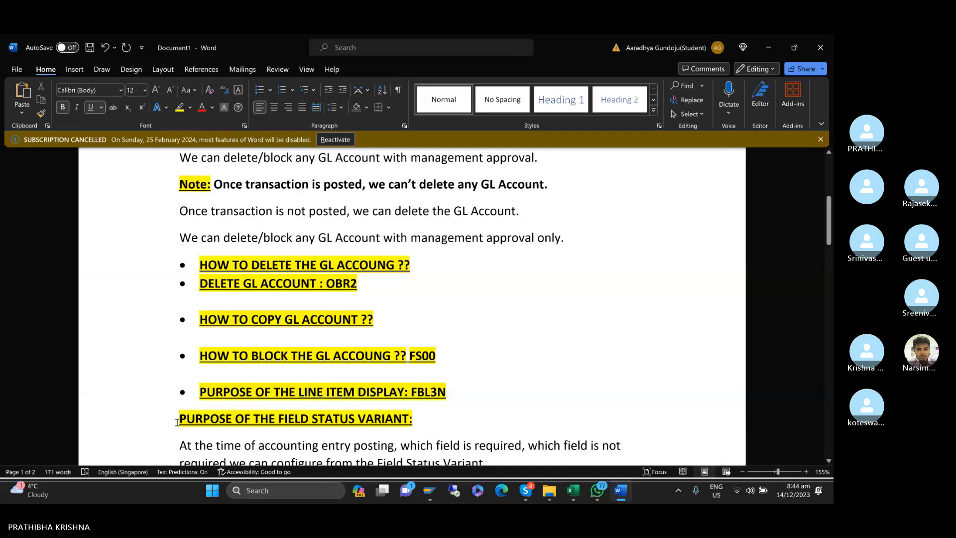
pyautogui.write('*')
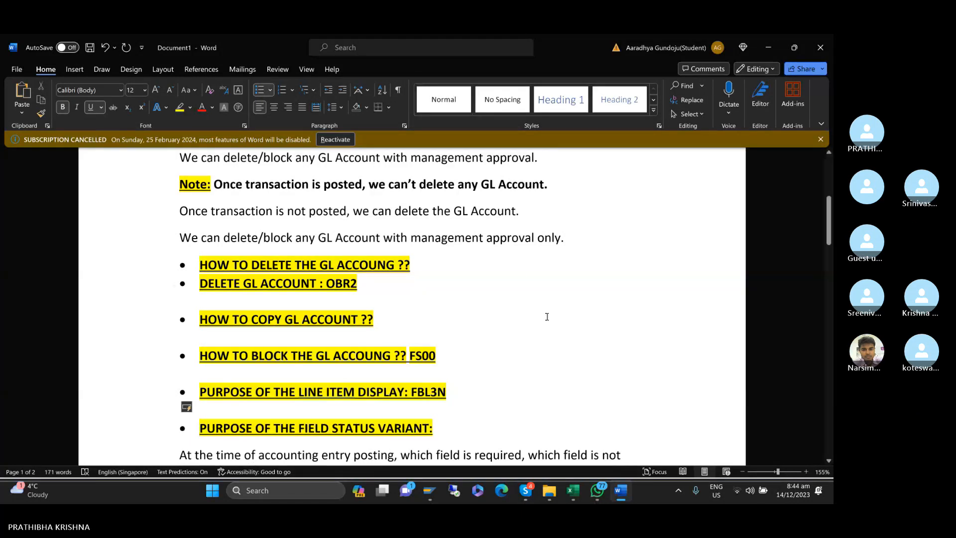
pyautogui.scroll(-4, 547, 317)
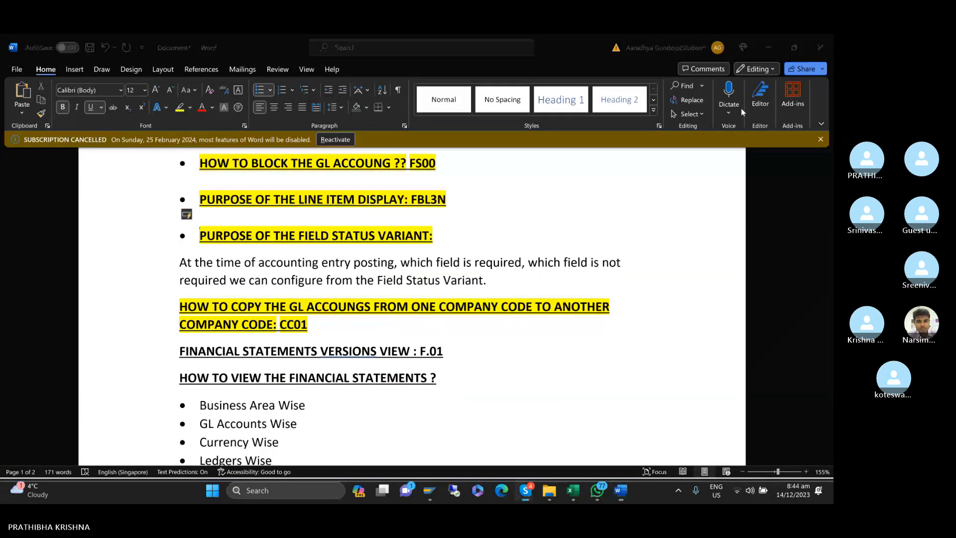